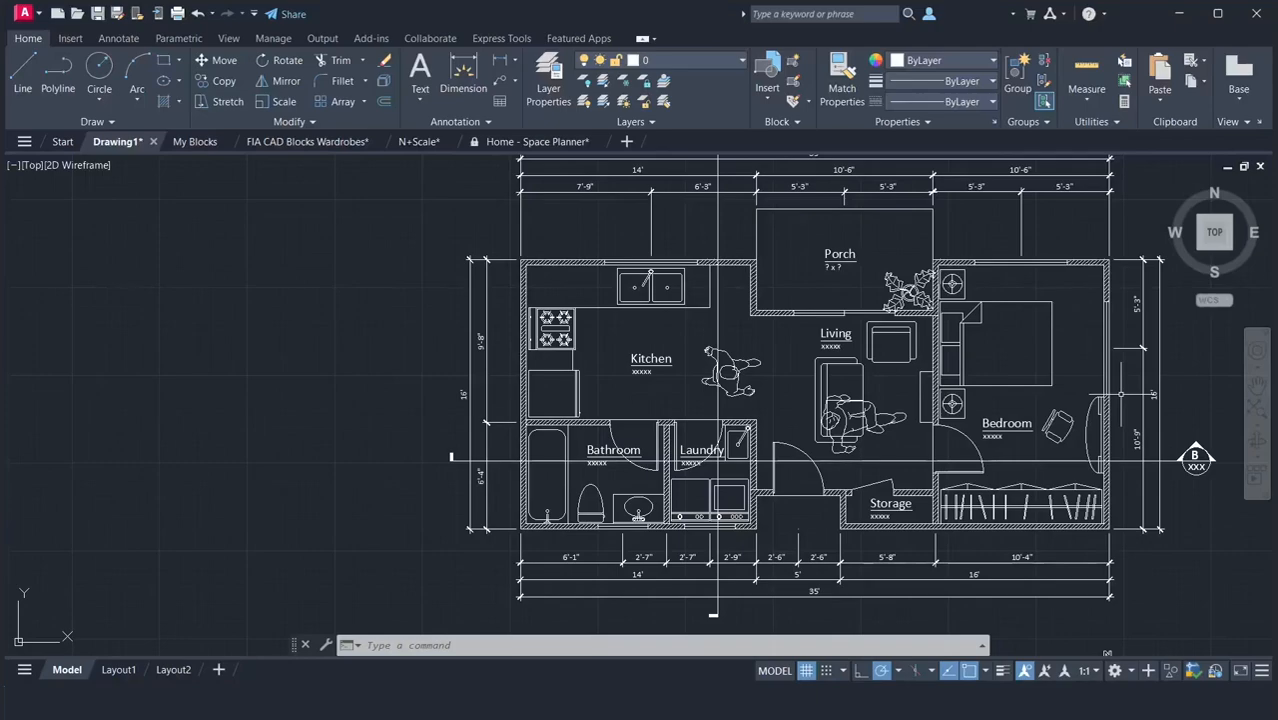
Copy the complete furnished floor plan, including dimensions and title, horizontally about 59'-9" into the empty space east of the original.
scroll(1120, 395, "down", 2)
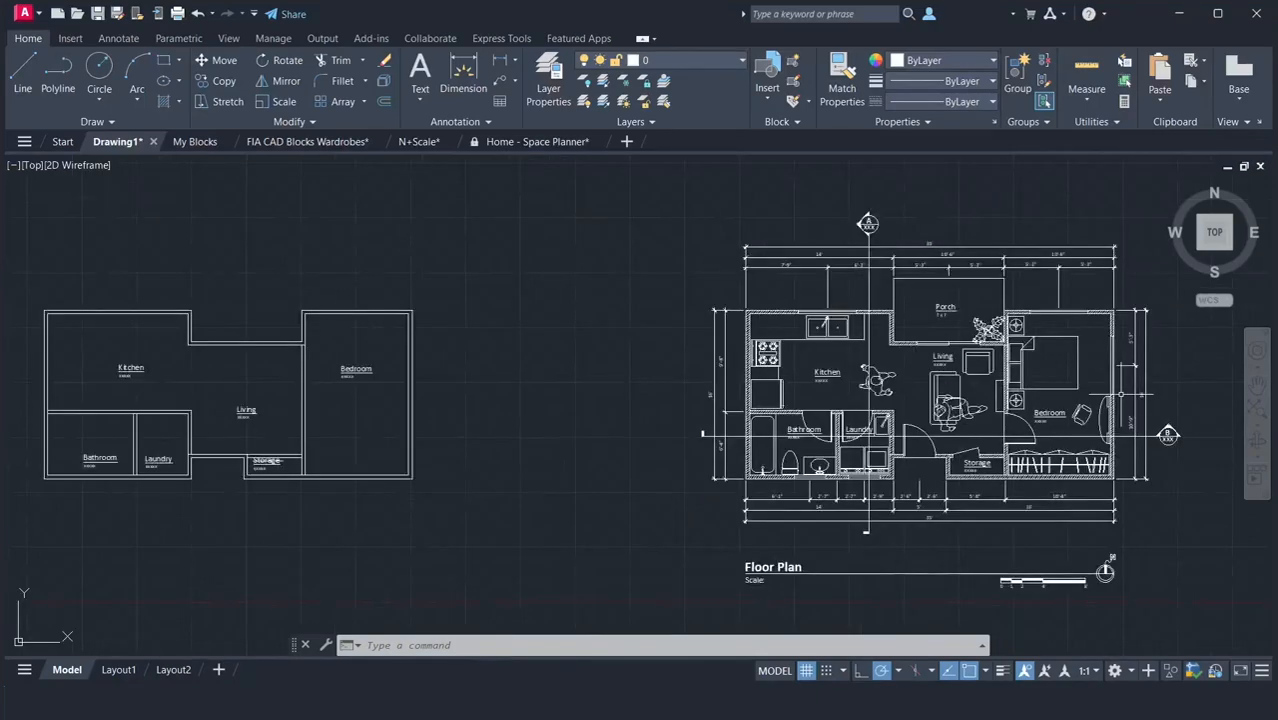
left_click(1254, 378)
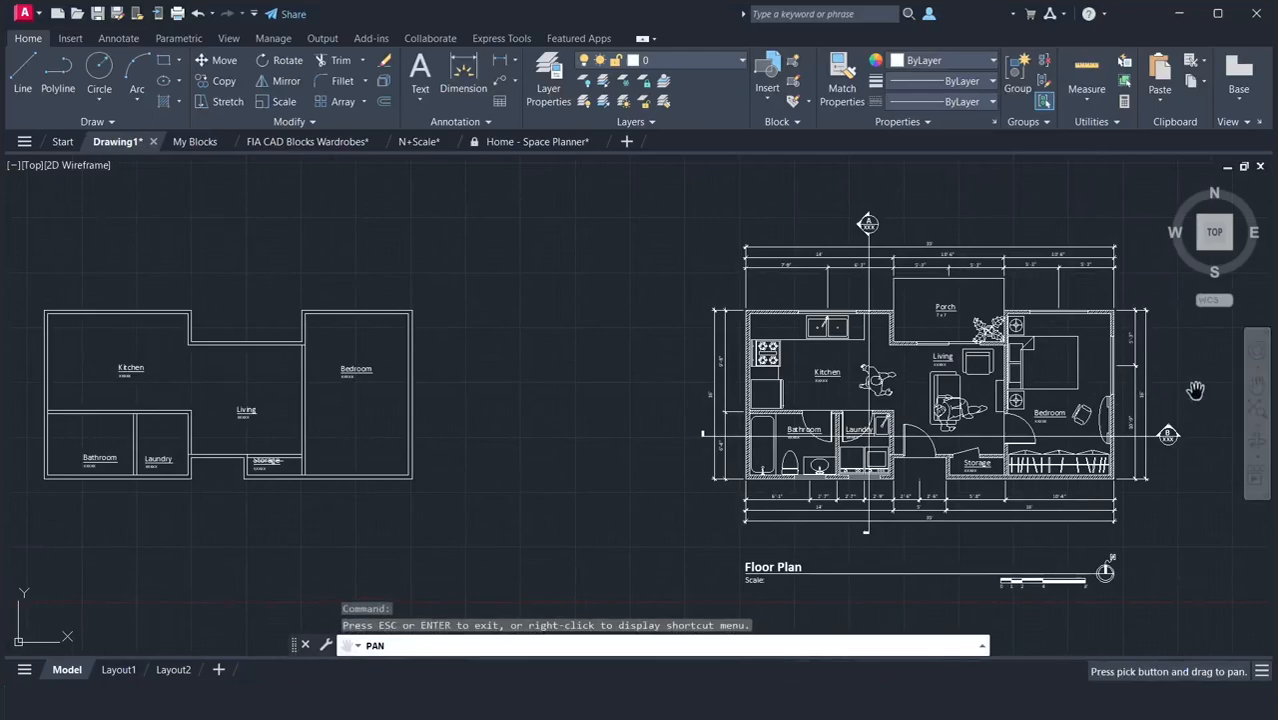
left_click_drag(1165, 391, 511, 382)
right_click(511, 382)
left_click(525, 387)
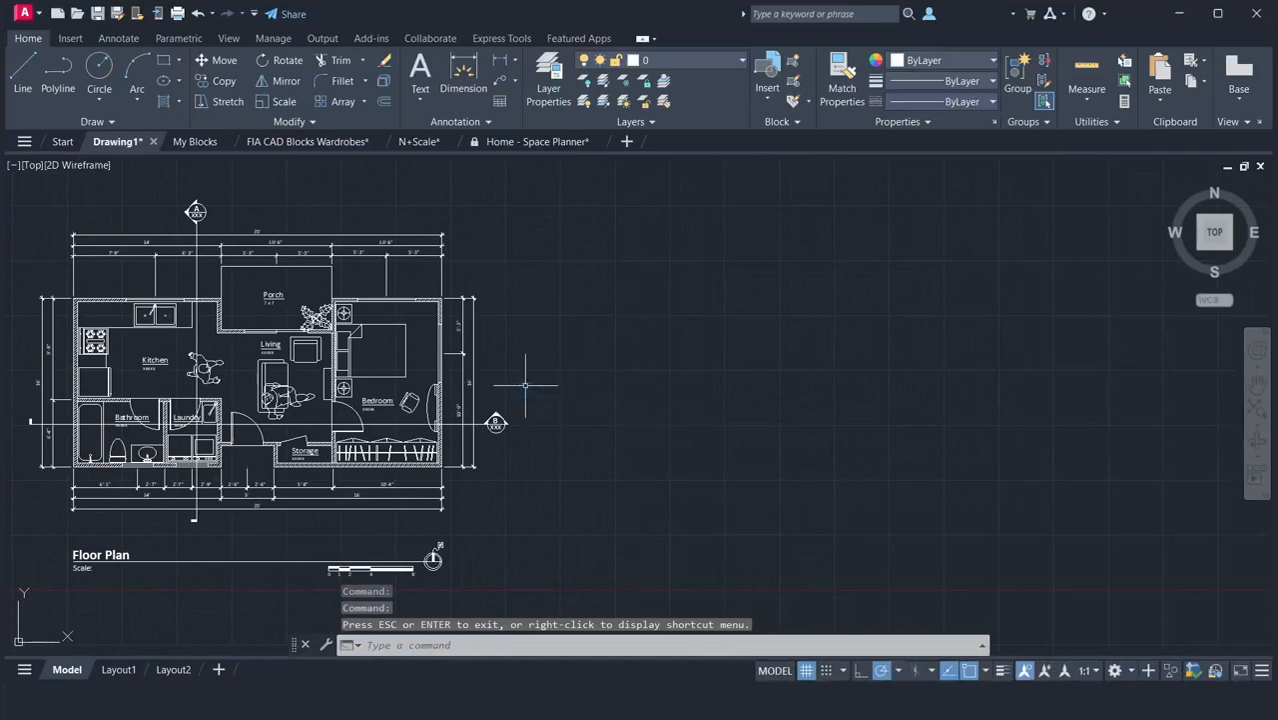
type("co")
key("Return")
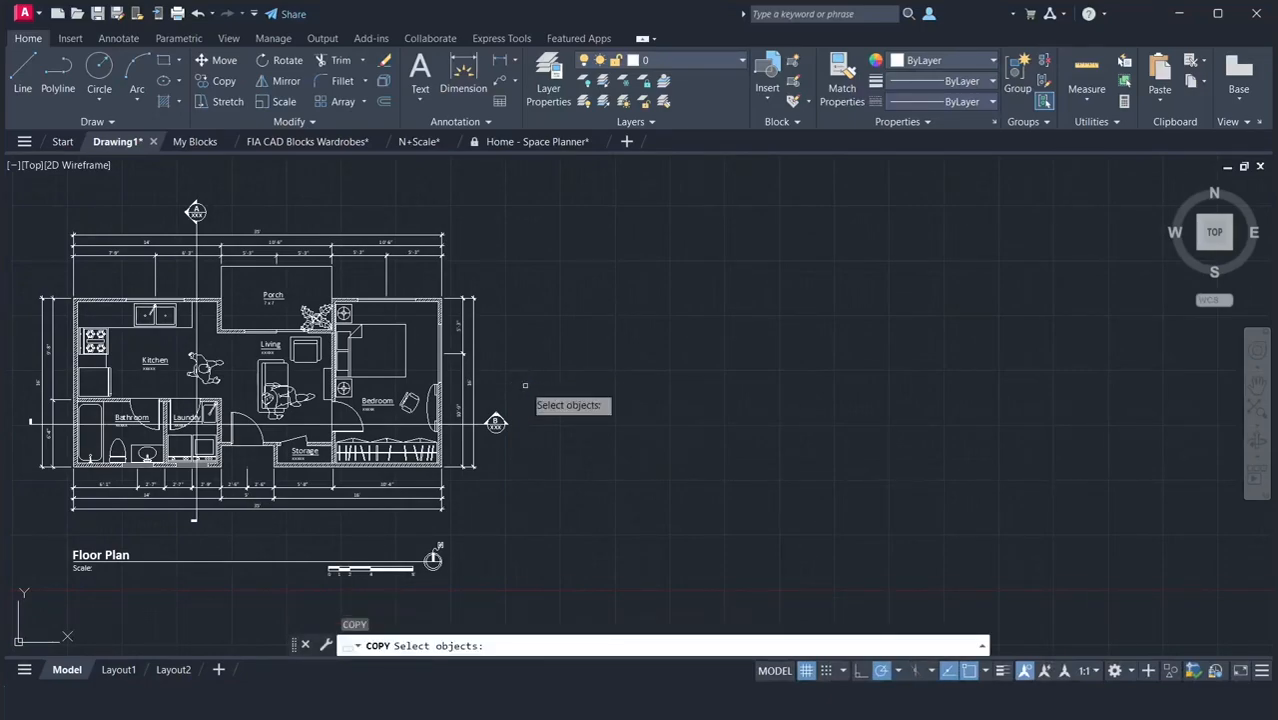
left_click(18, 197)
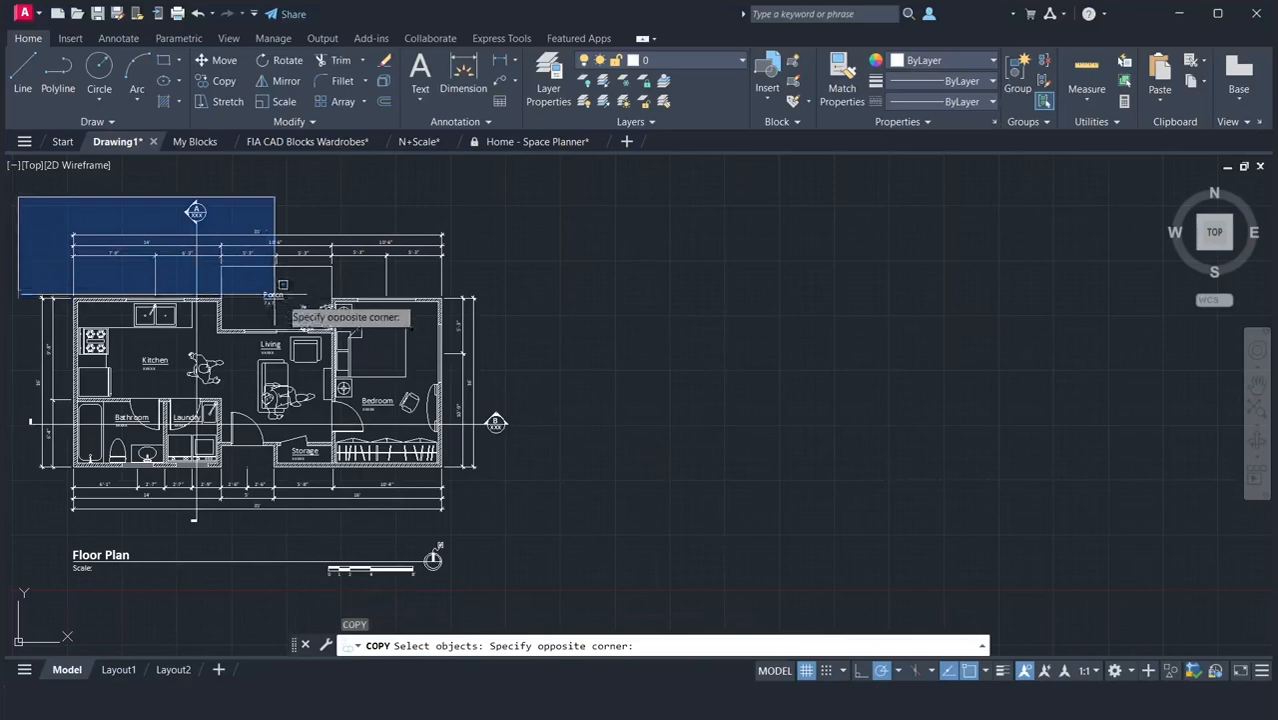
left_click(626, 592)
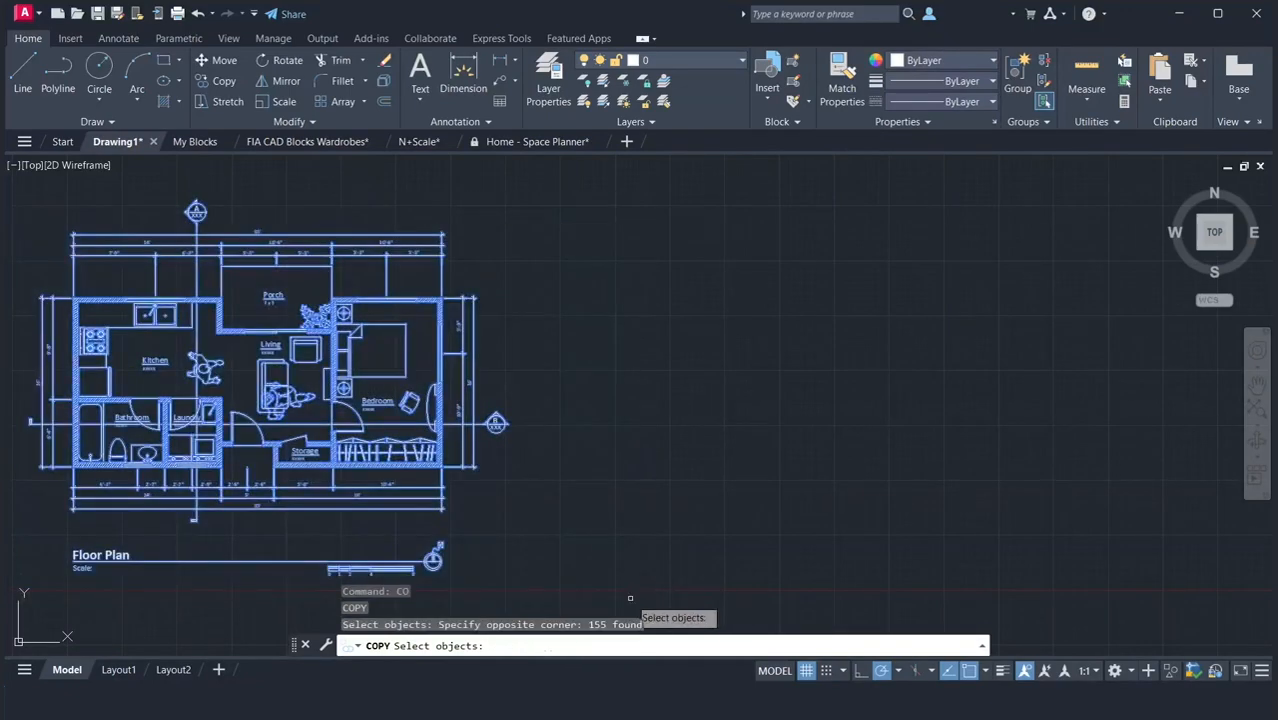
key("Return")
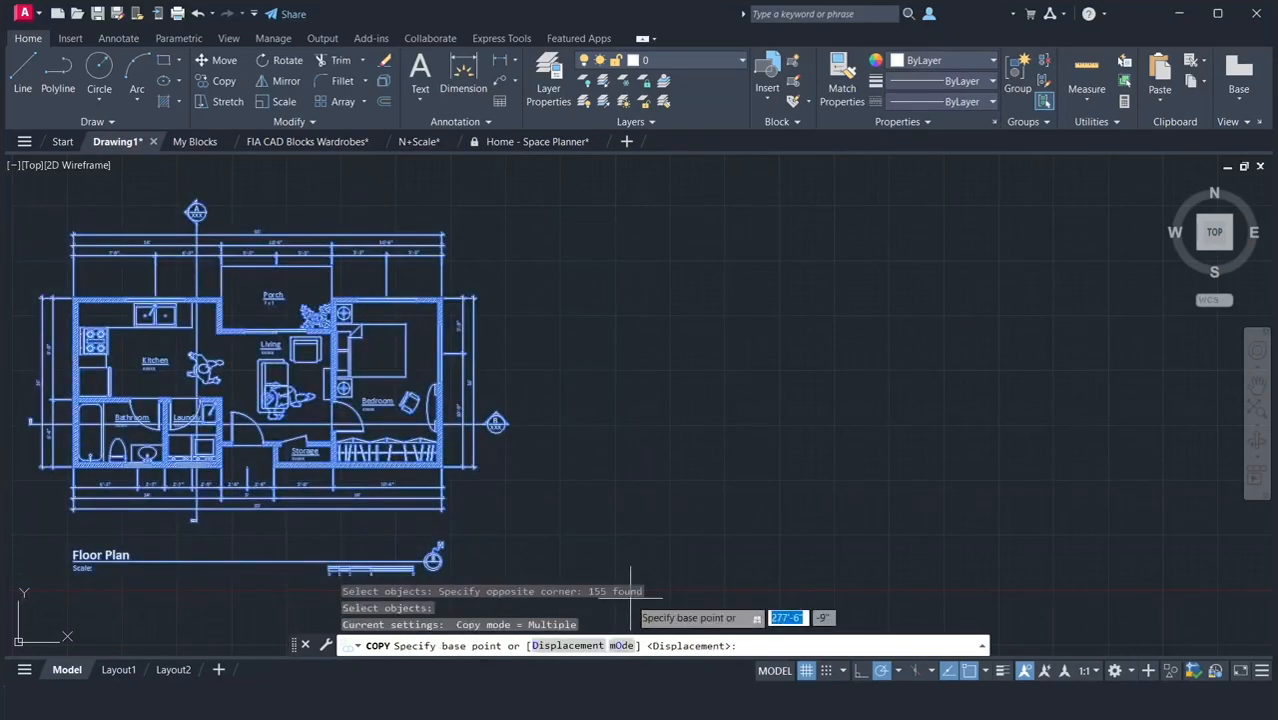
left_click(503, 547)
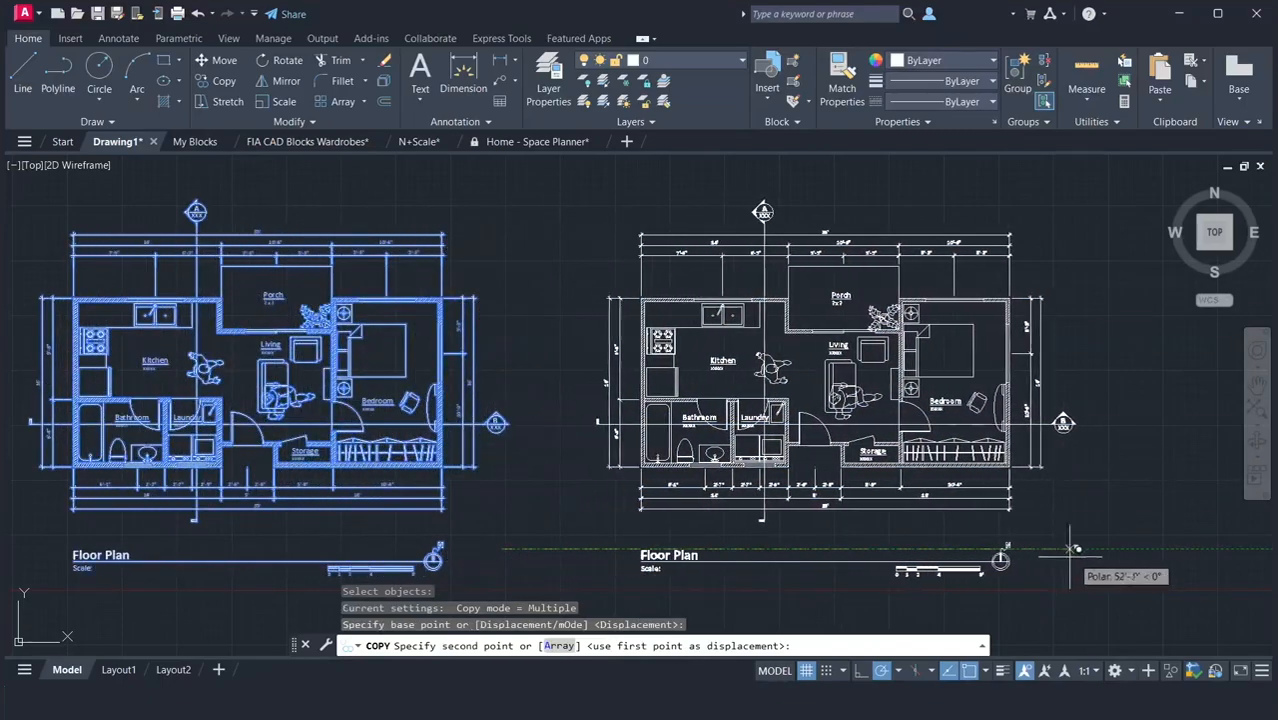
left_click(1133, 548)
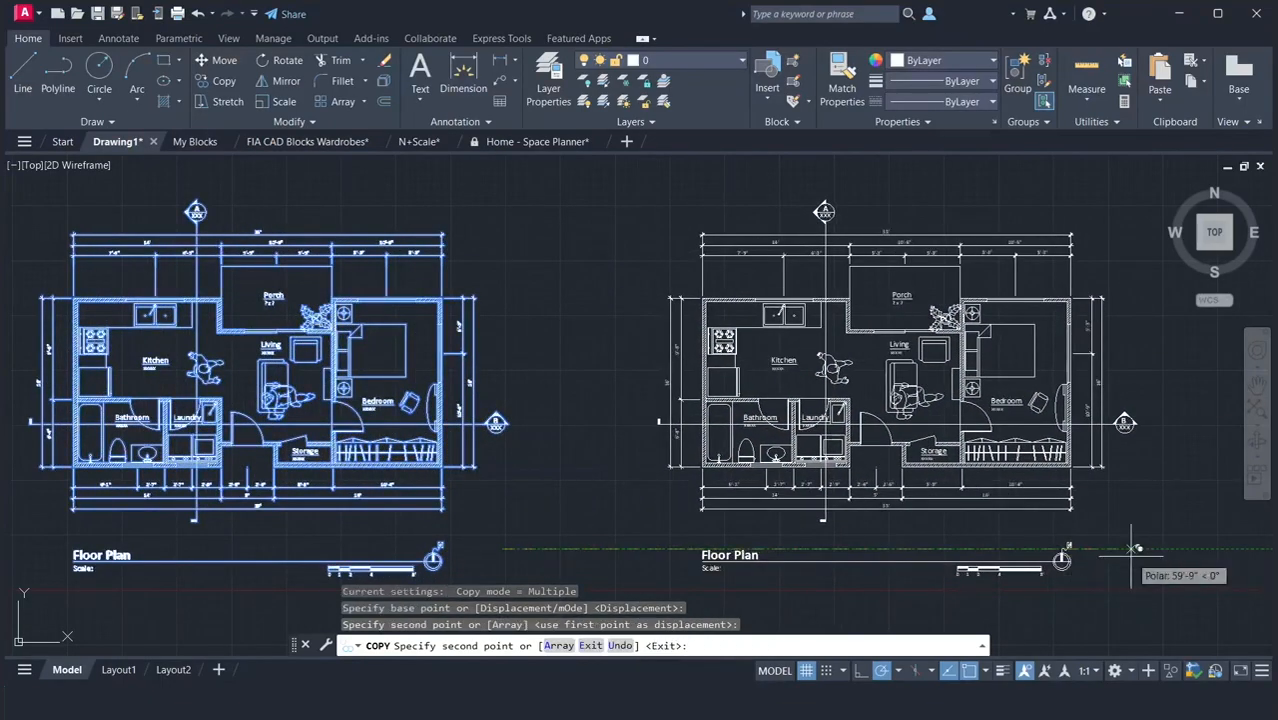
key("Return")
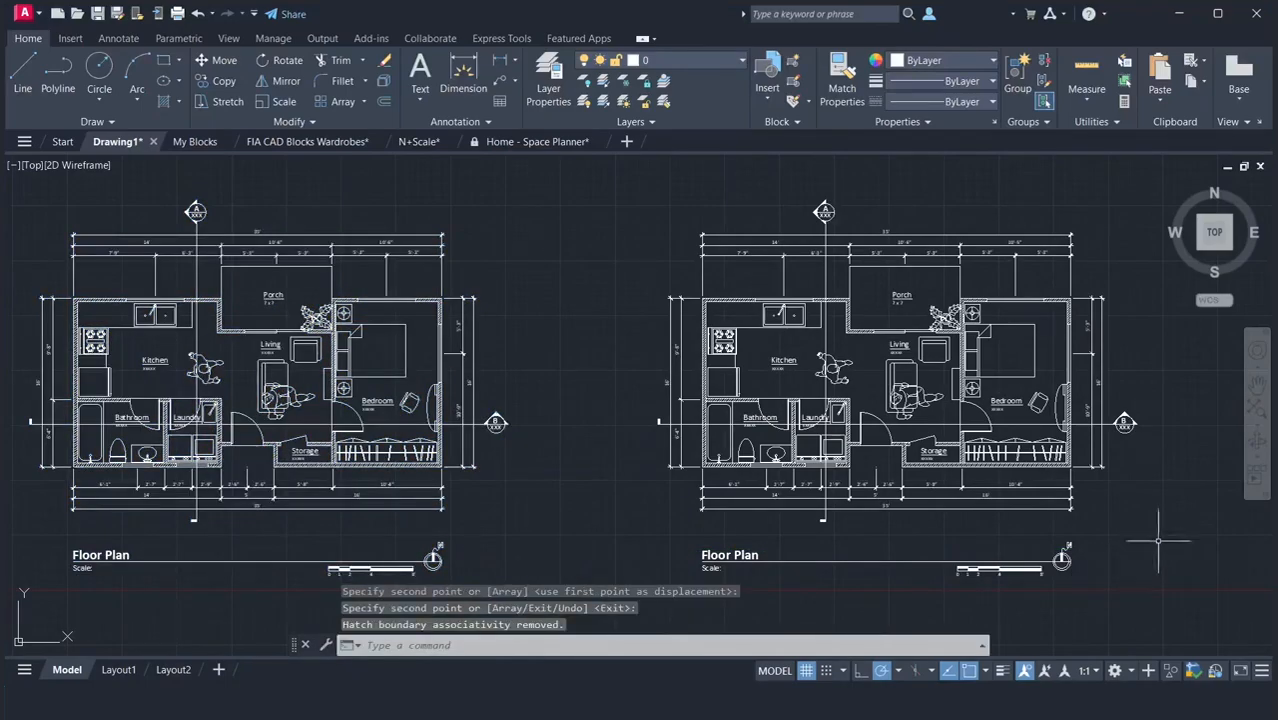
Open the Layer Properties Manager and inspect the existing layers 0, cad-block.com and Defpoints.
left_click(1257, 383)
left_click_drag(1187, 427, 793, 421)
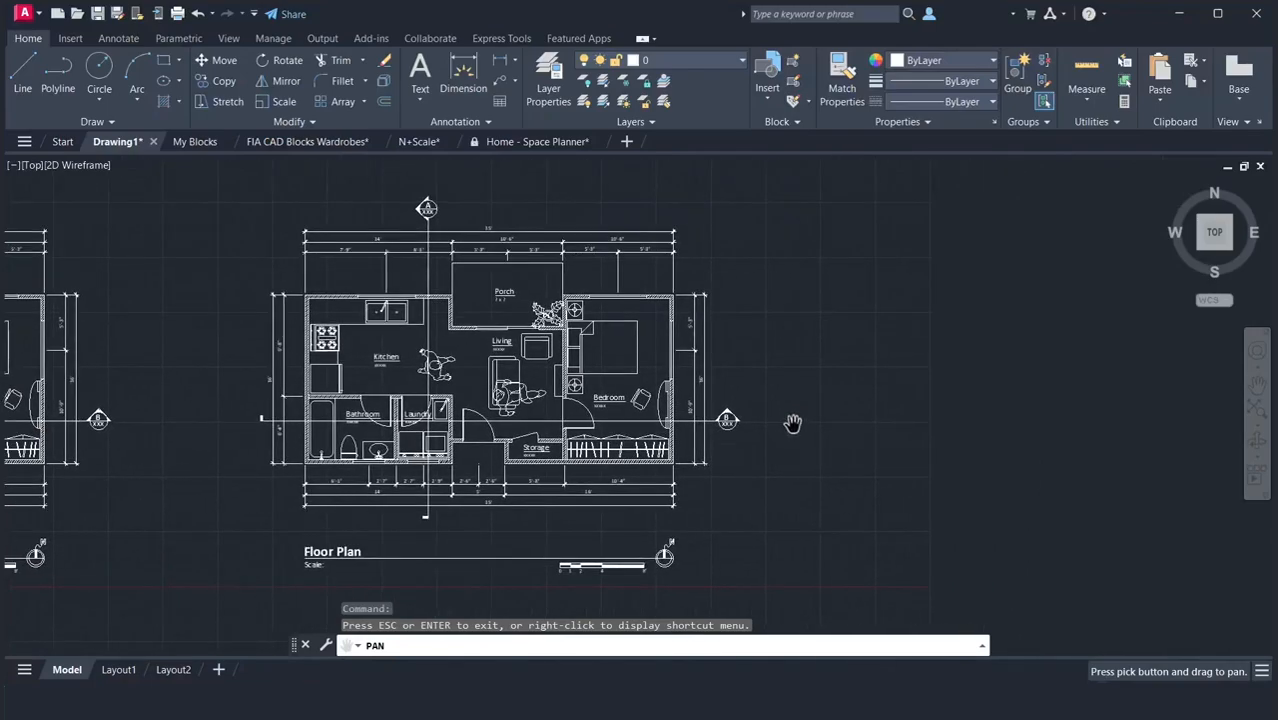
right_click(793, 421)
left_click(806, 435)
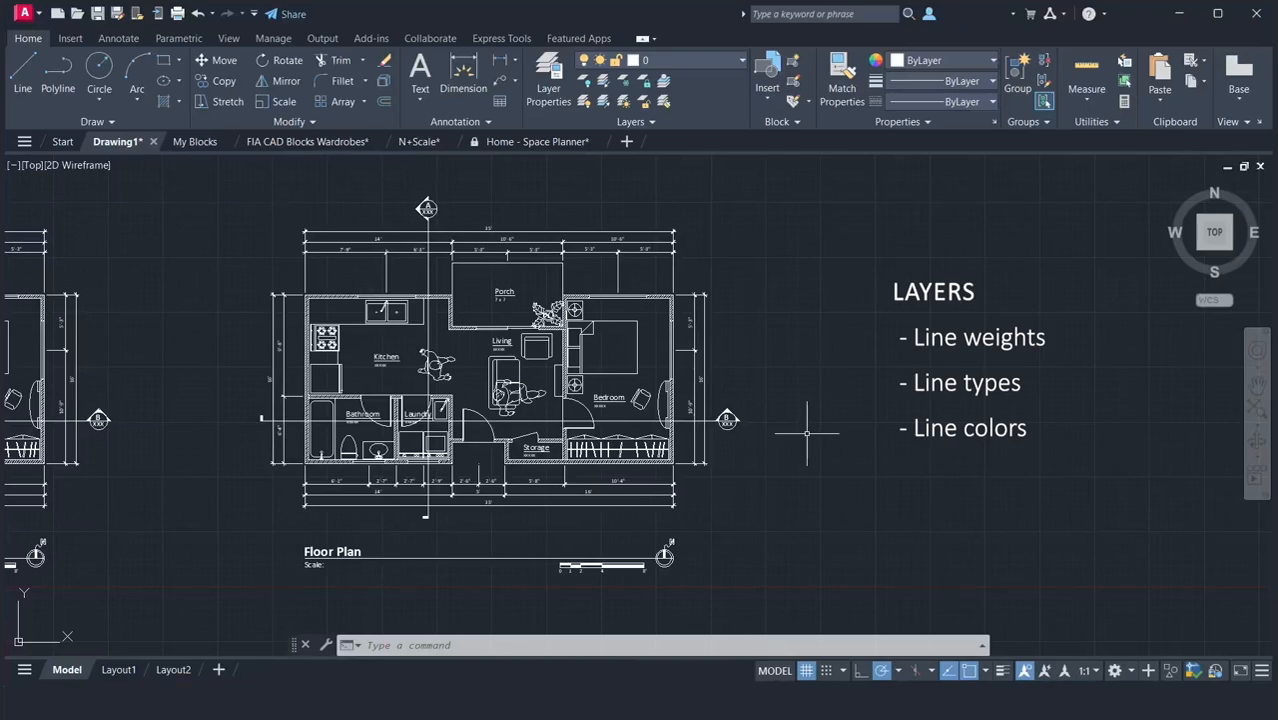
left_click(549, 92)
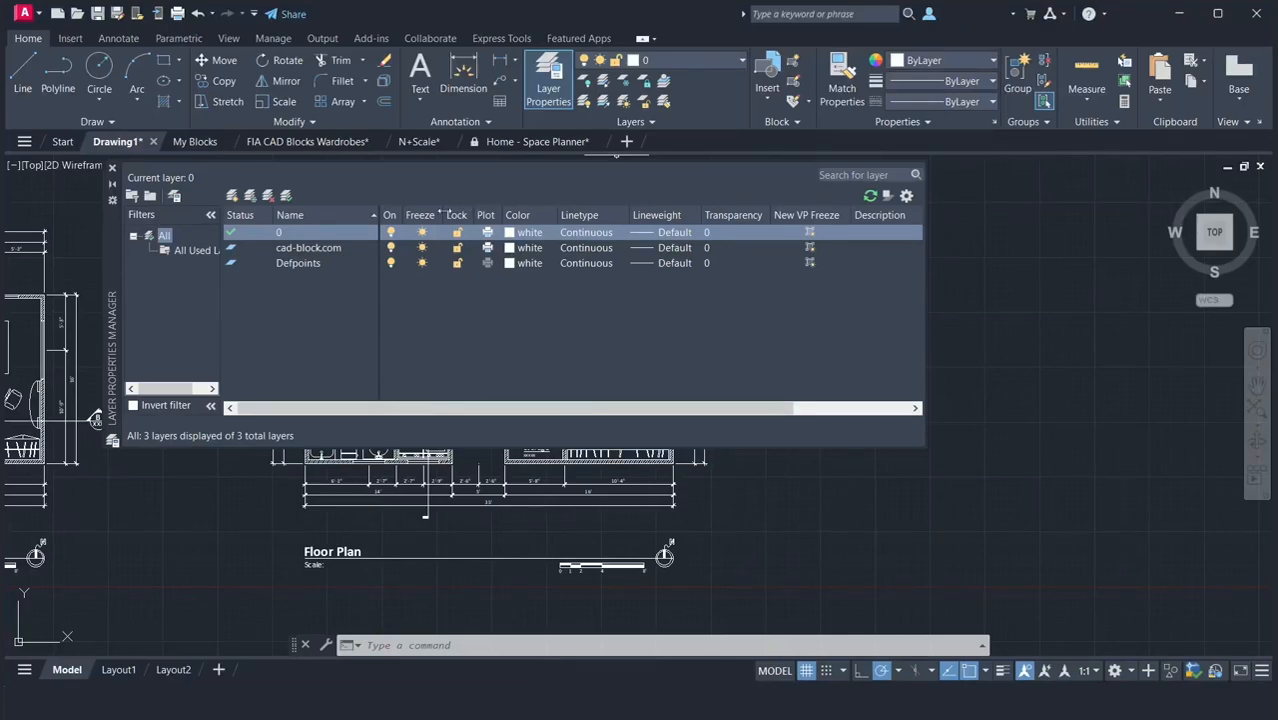
left_click(299, 234)
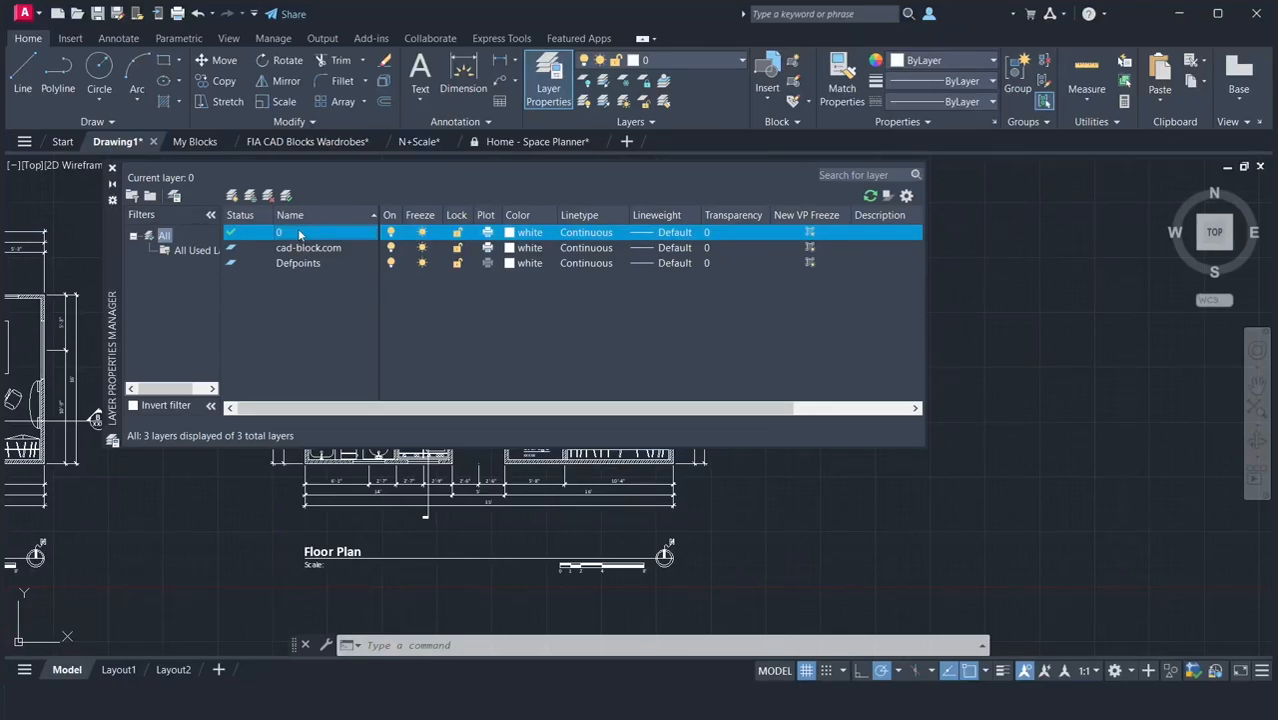
left_click(302, 249)
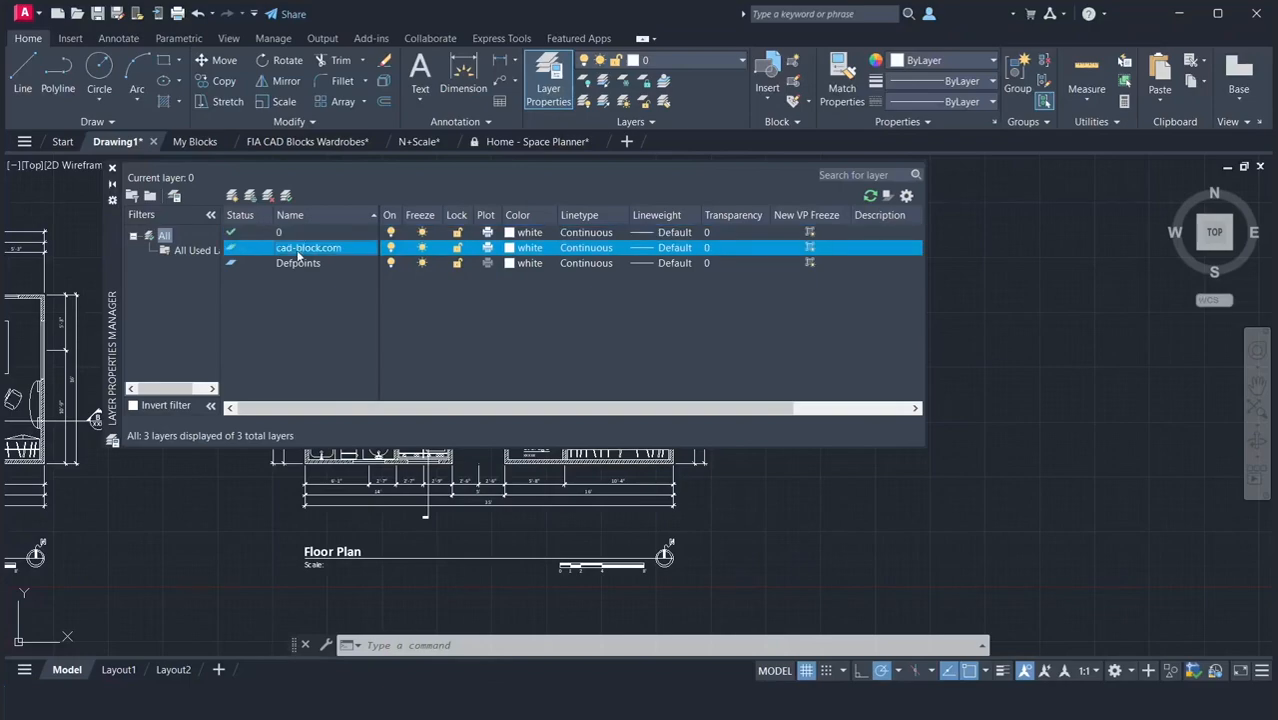
left_click(298, 264)
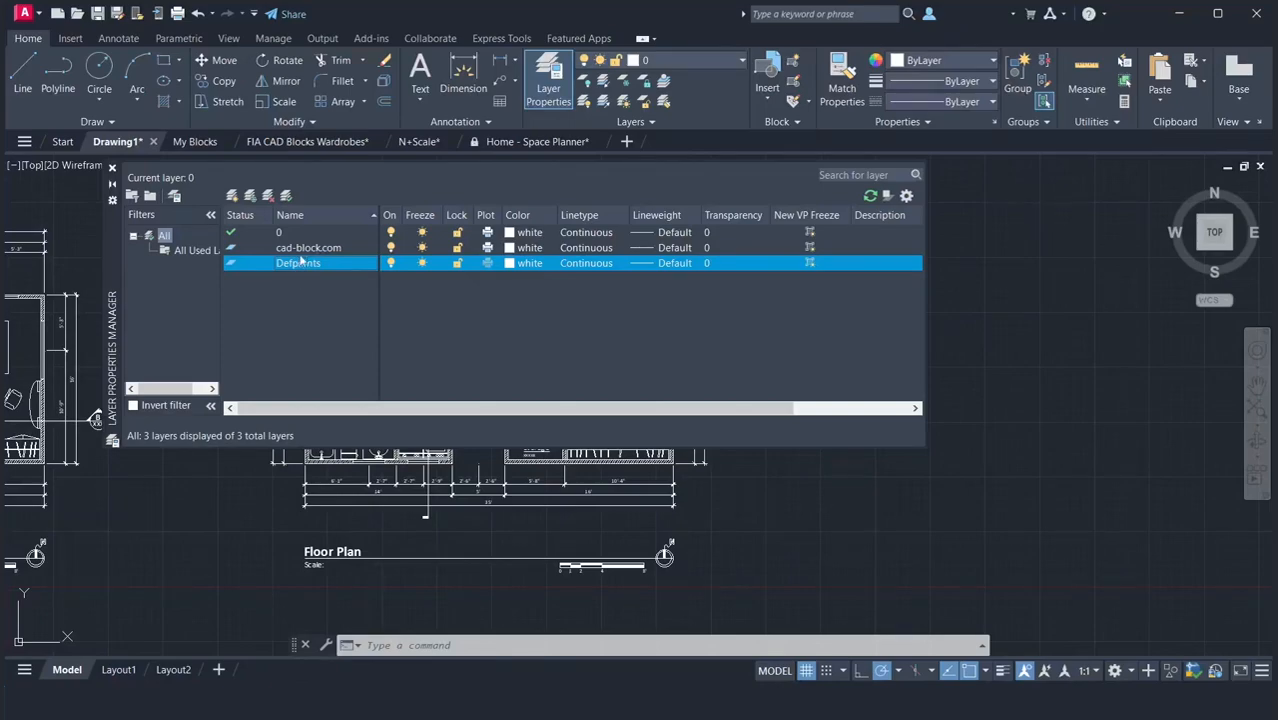
left_click(304, 249)
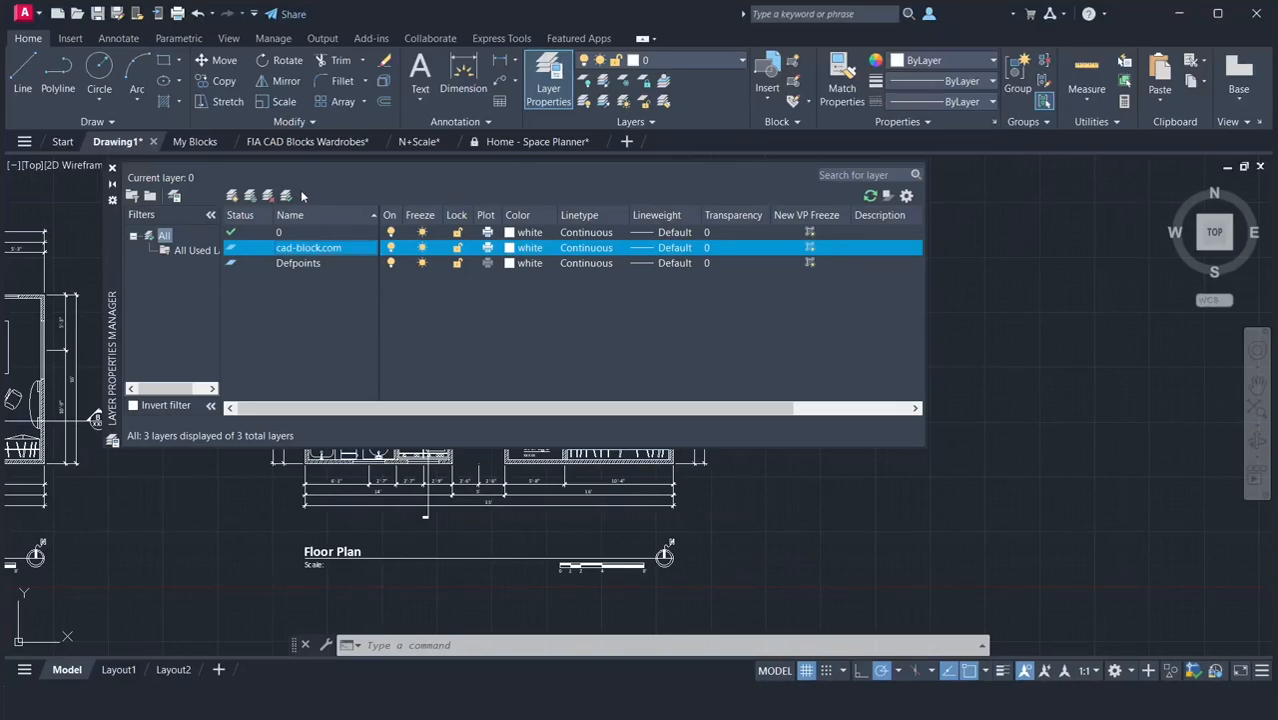
Create a trial layer with the default name and delete it again.
left_click(232, 196)
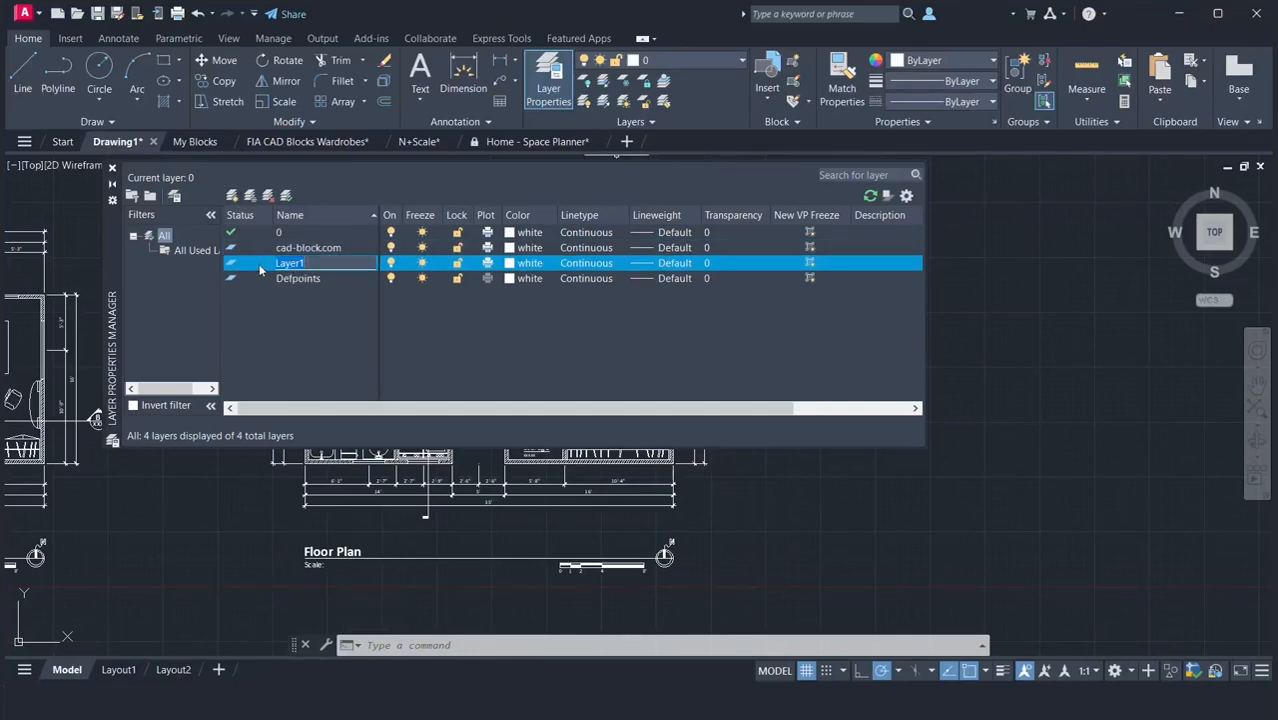
key("Return")
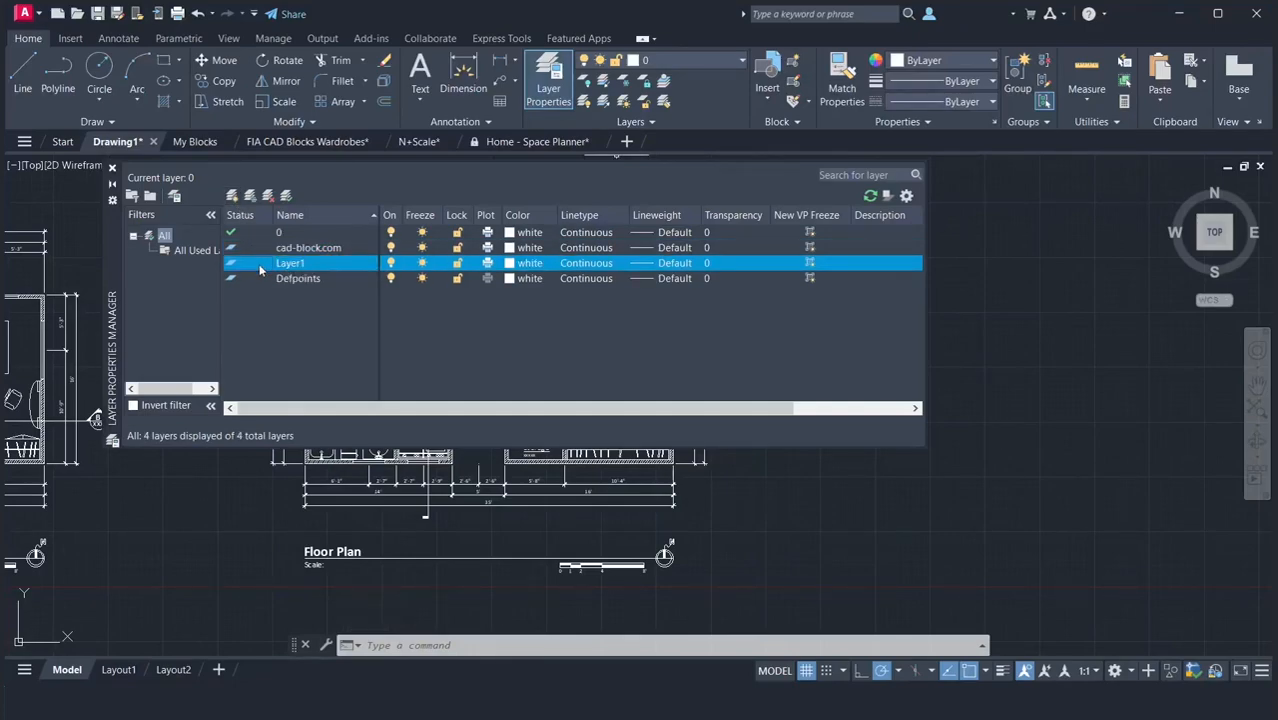
left_click(268, 196)
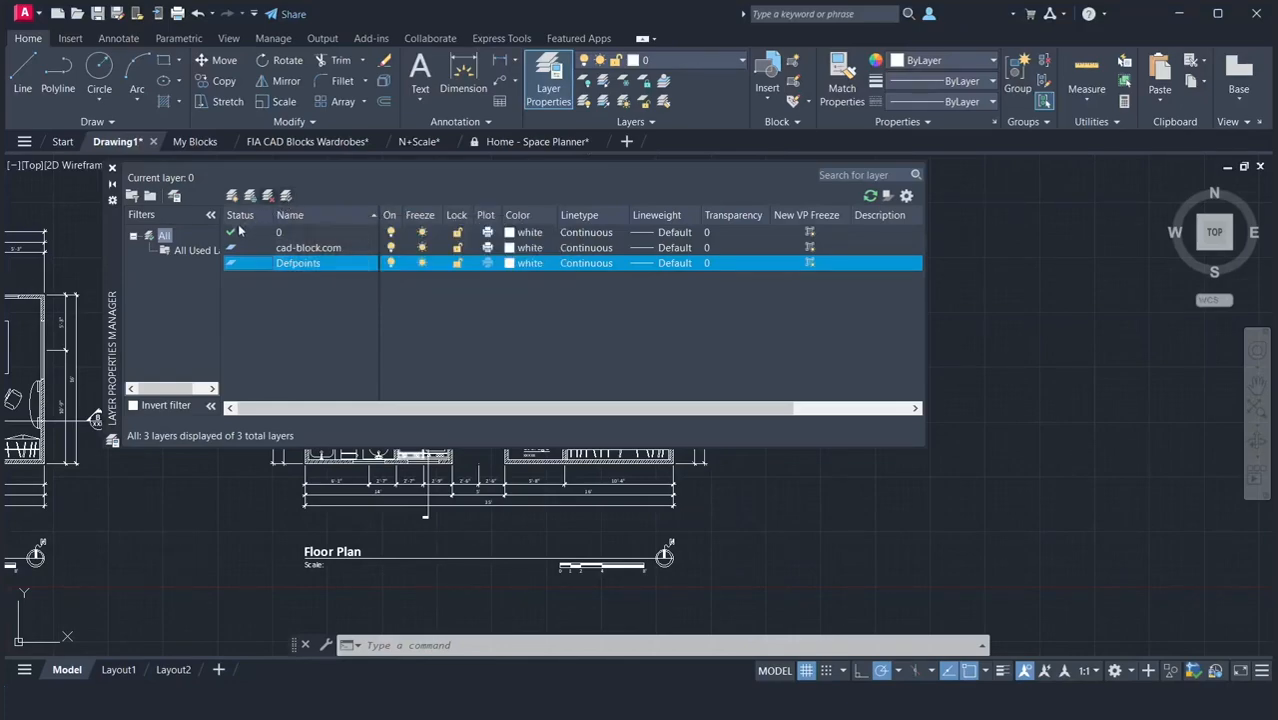
Make the cad-block.com layer current and try to delete it.
left_click(241, 250)
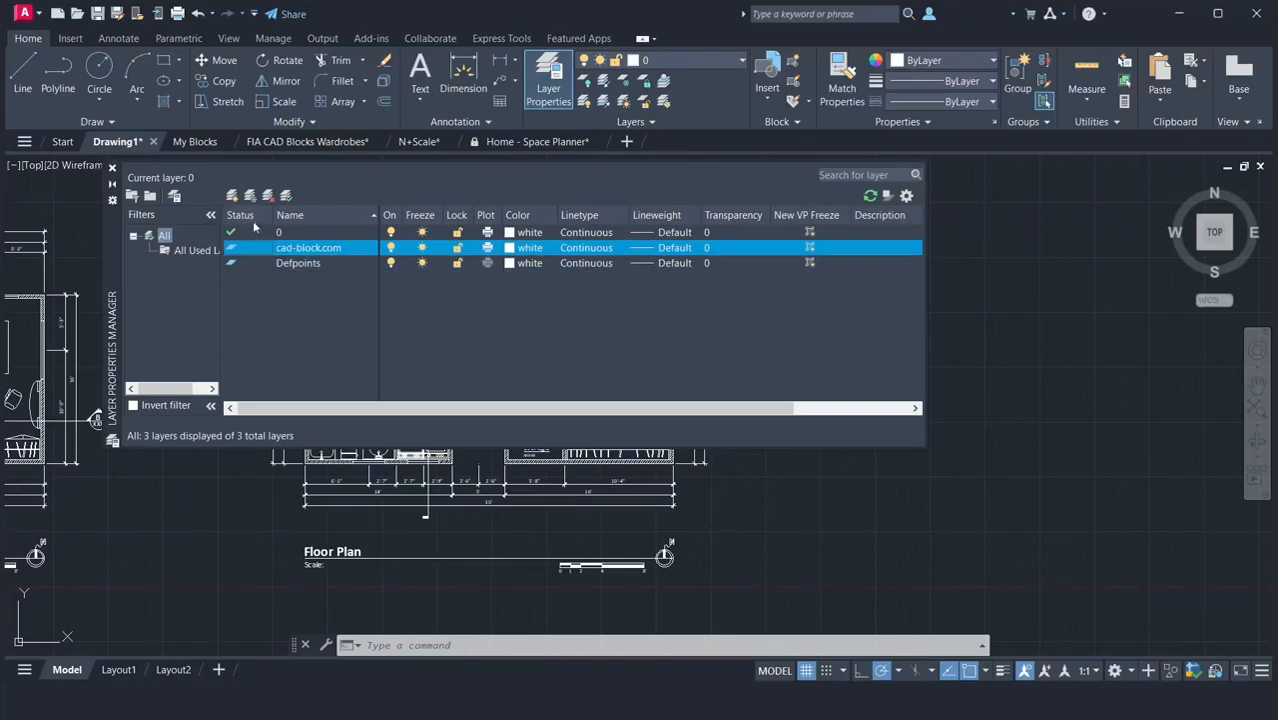
left_click(285, 197)
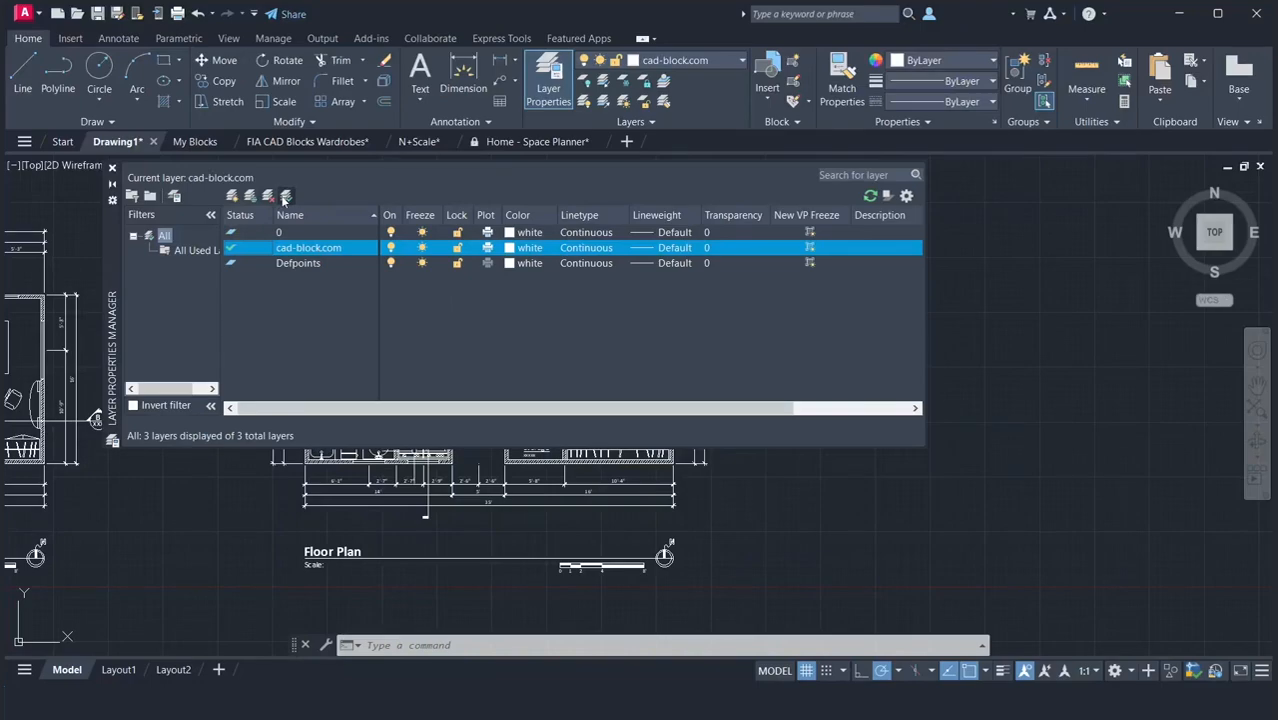
left_click(267, 196)
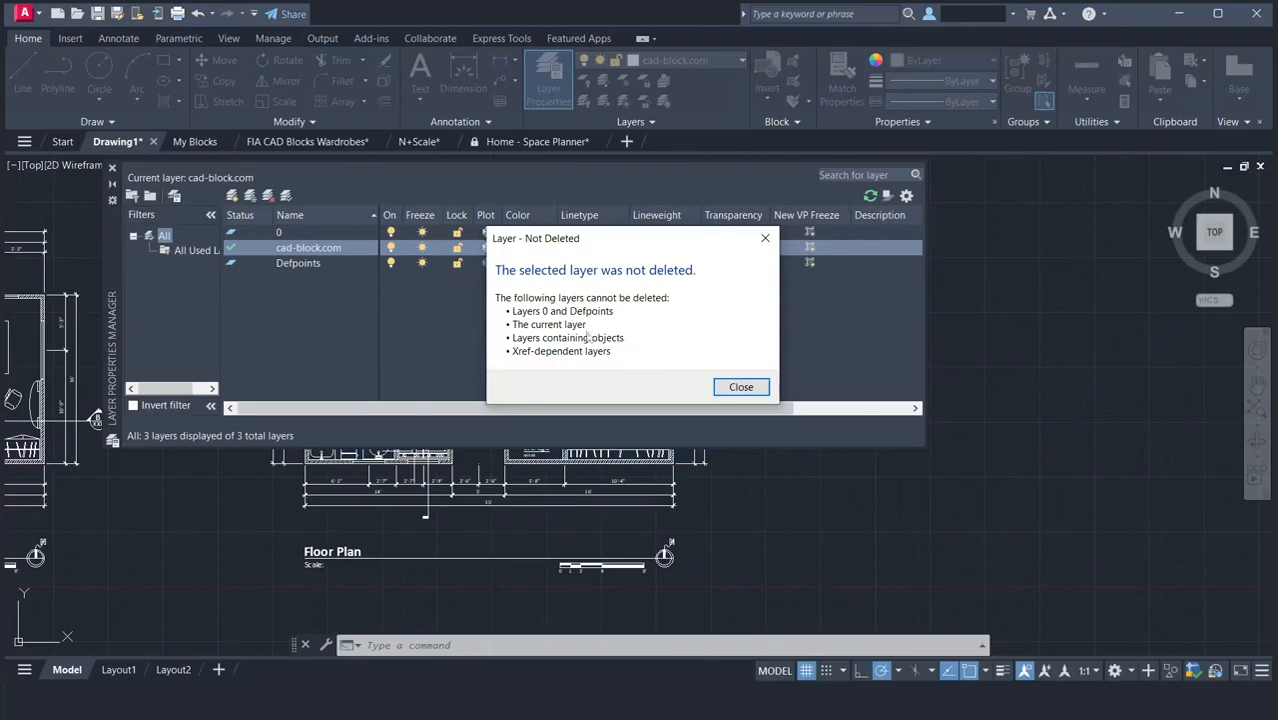
left_click(736, 388)
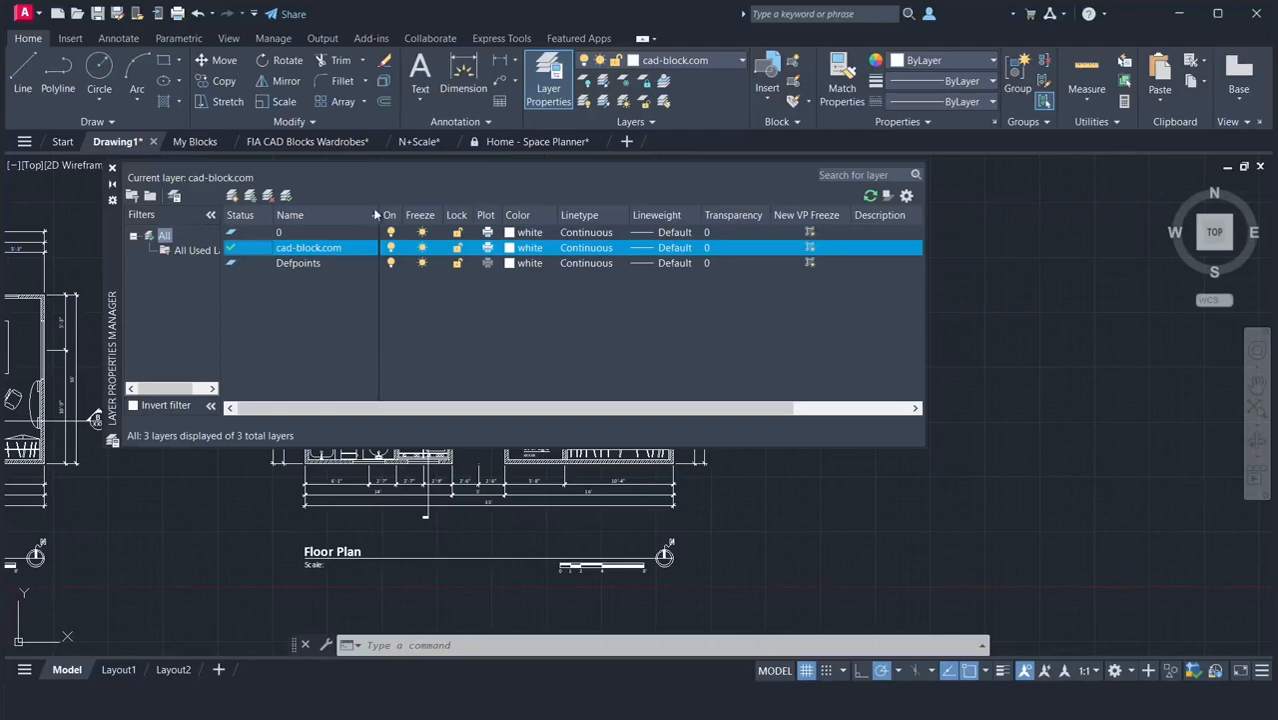
Try to rename layer 0.
left_click(308, 234)
right_click(308, 235)
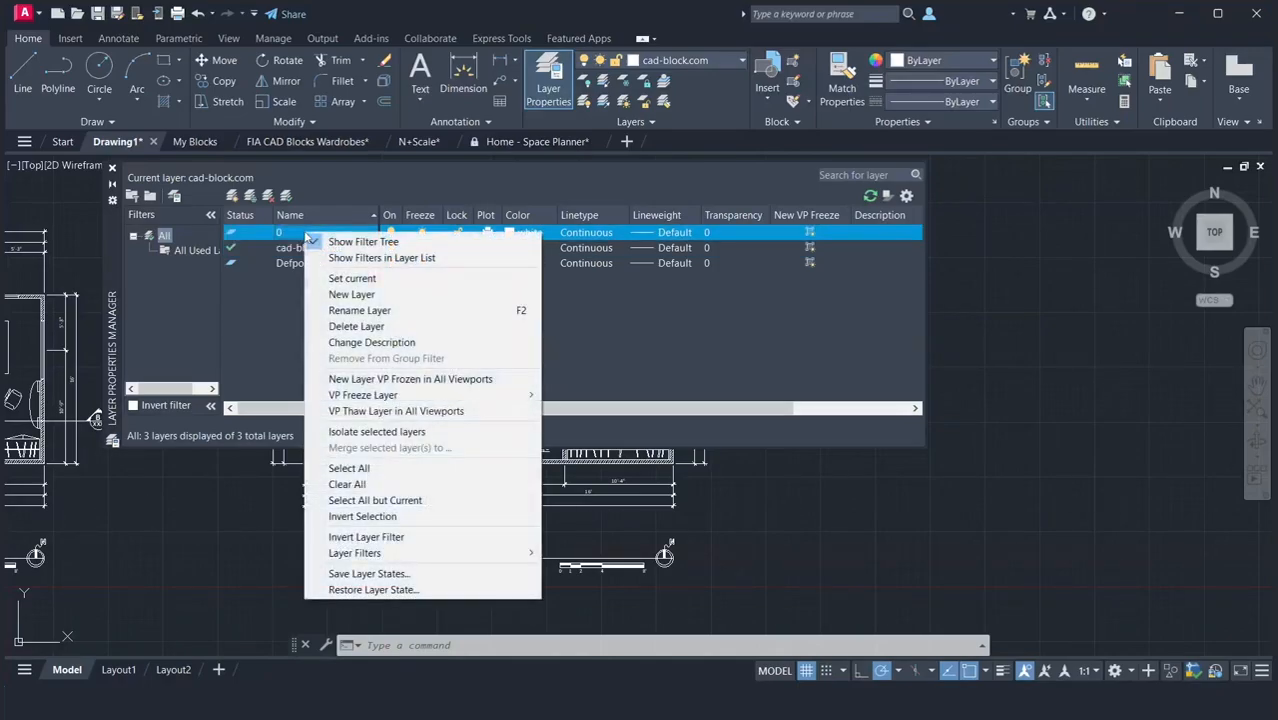
left_click(322, 310)
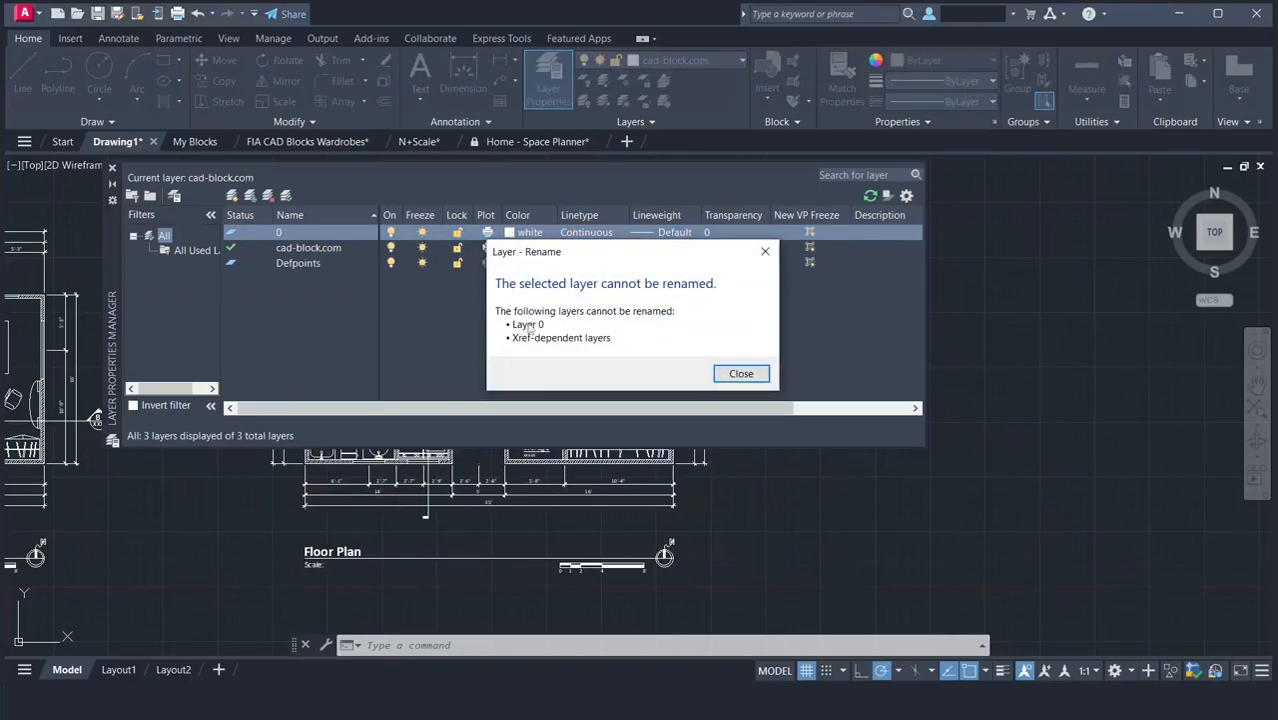
left_click(739, 376)
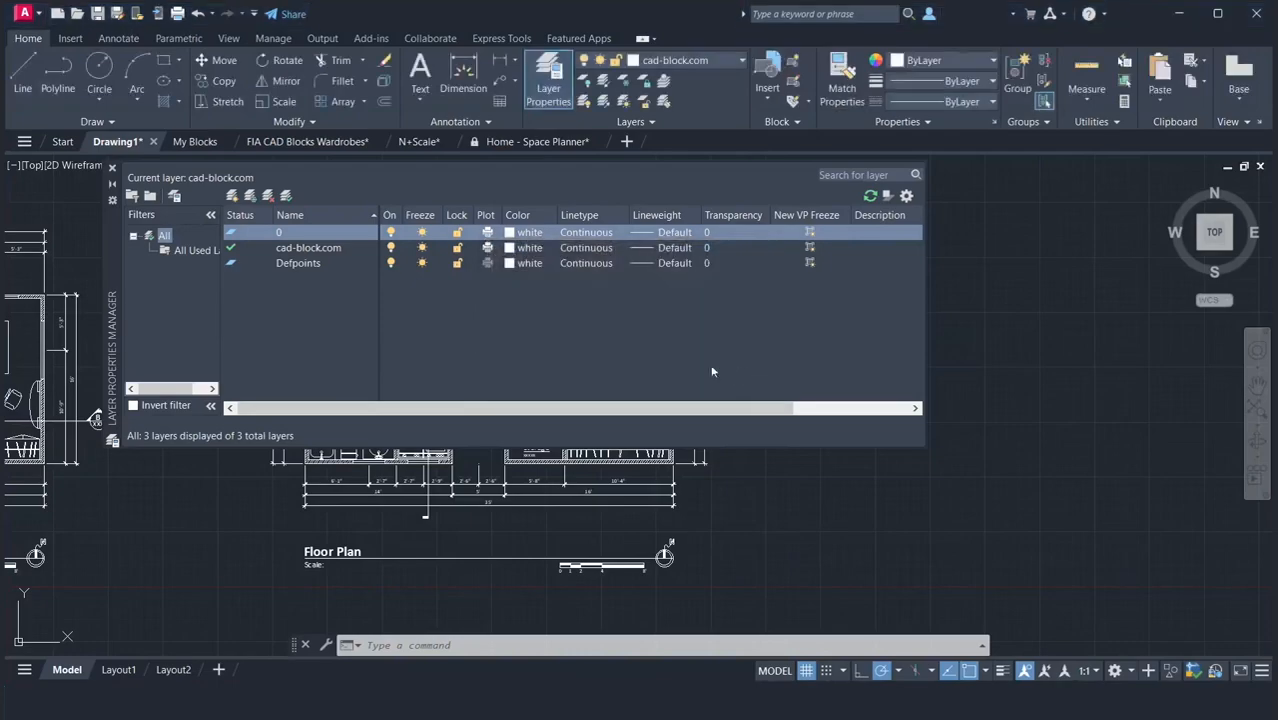
Rename the cad-block.com layer as Outline.
left_click(295, 250)
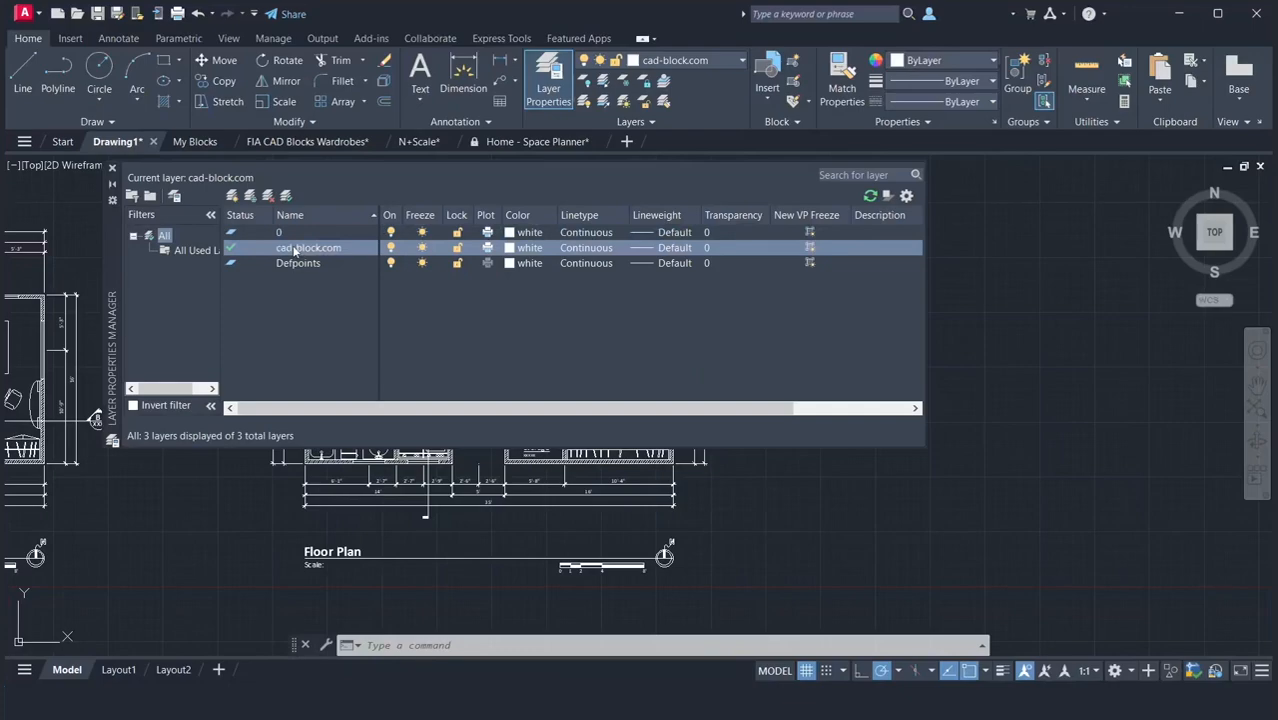
right_click(295, 250)
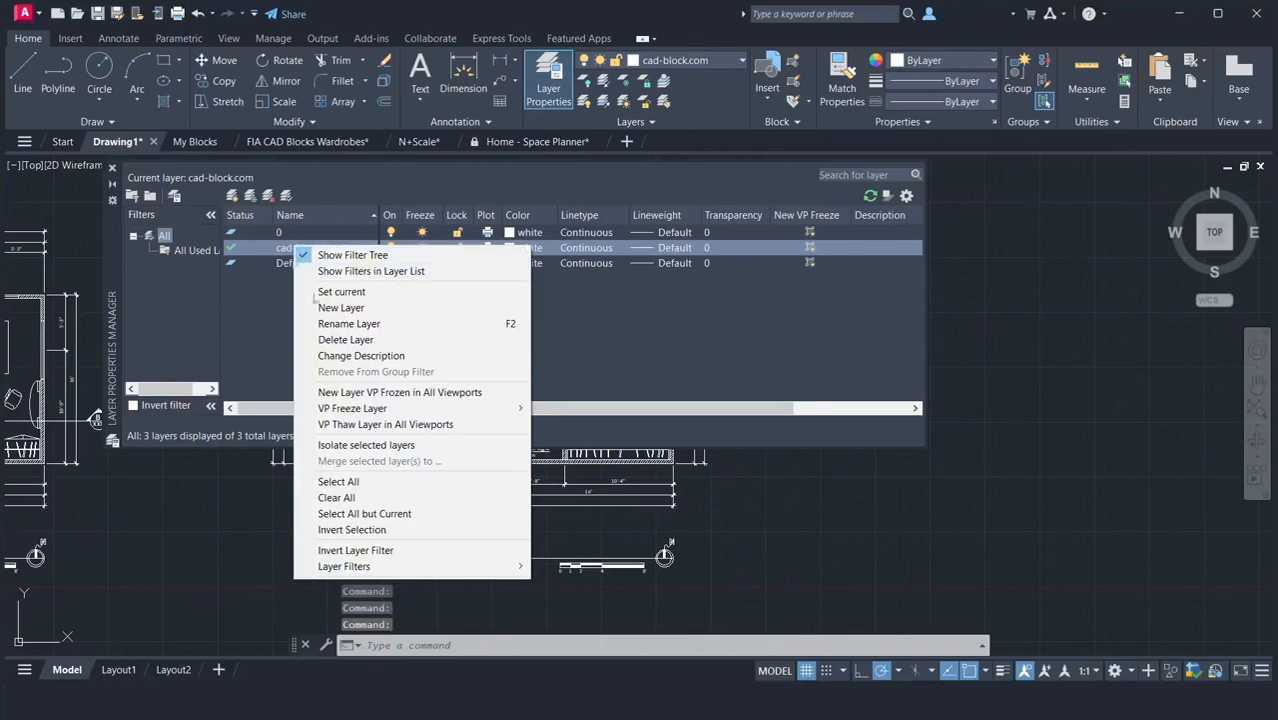
left_click(315, 325)
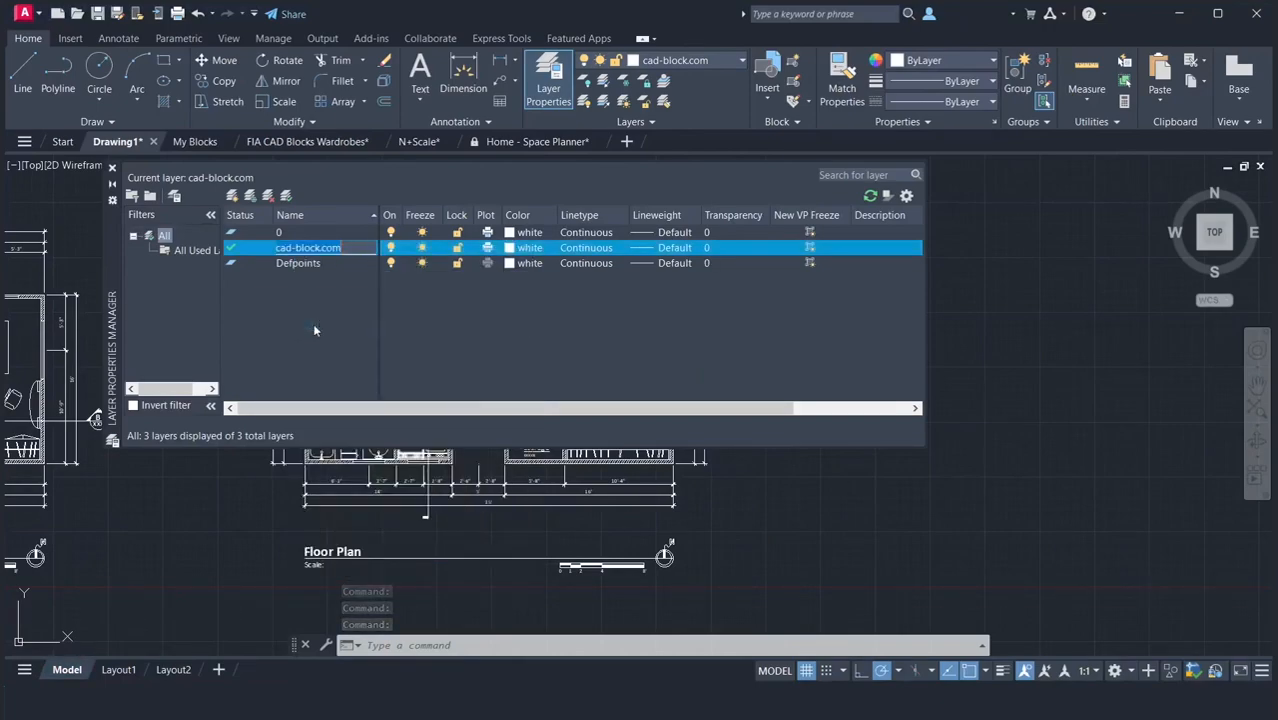
type("Outline")
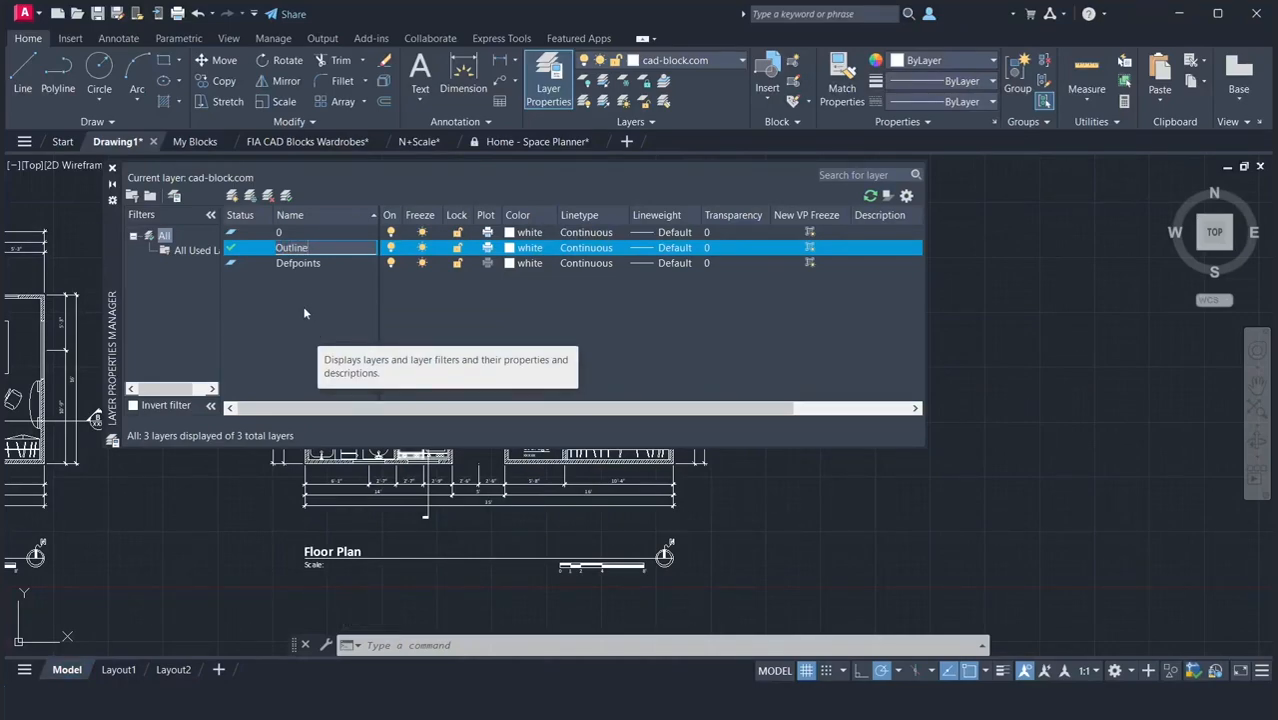
key("Return")
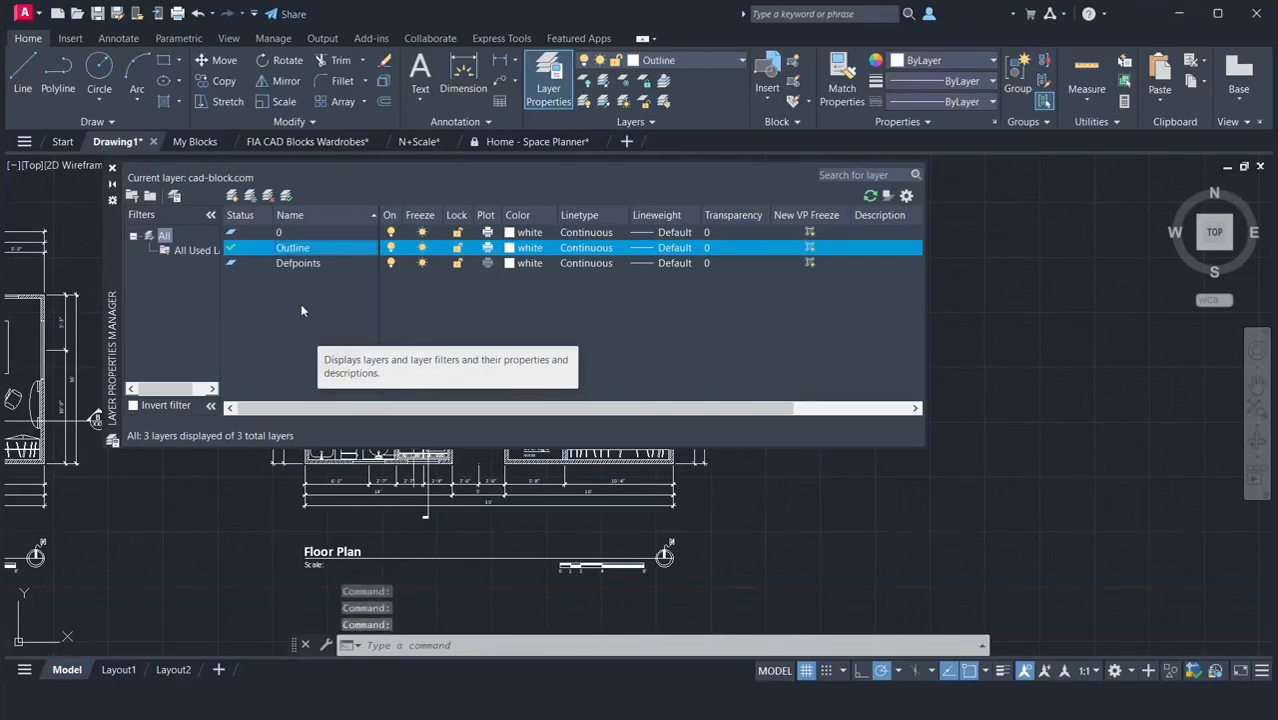
Create a new layer named Opening.
left_click(231, 196)
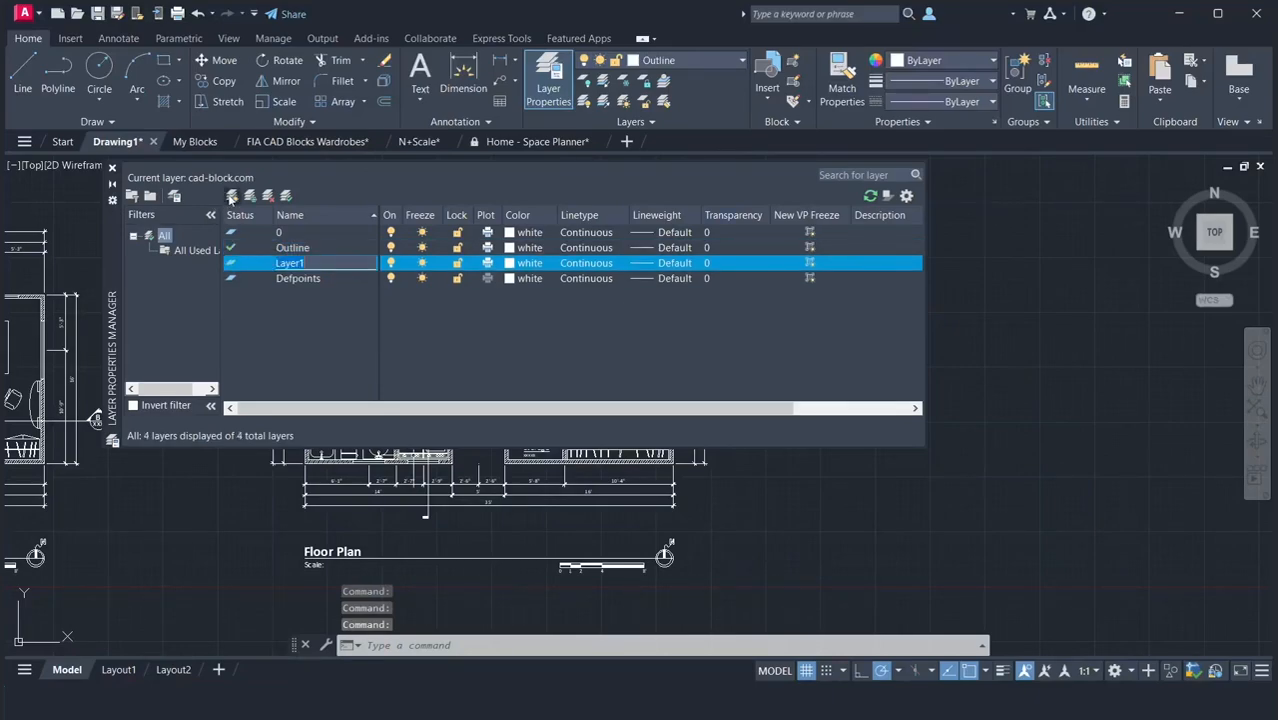
type("Openi")
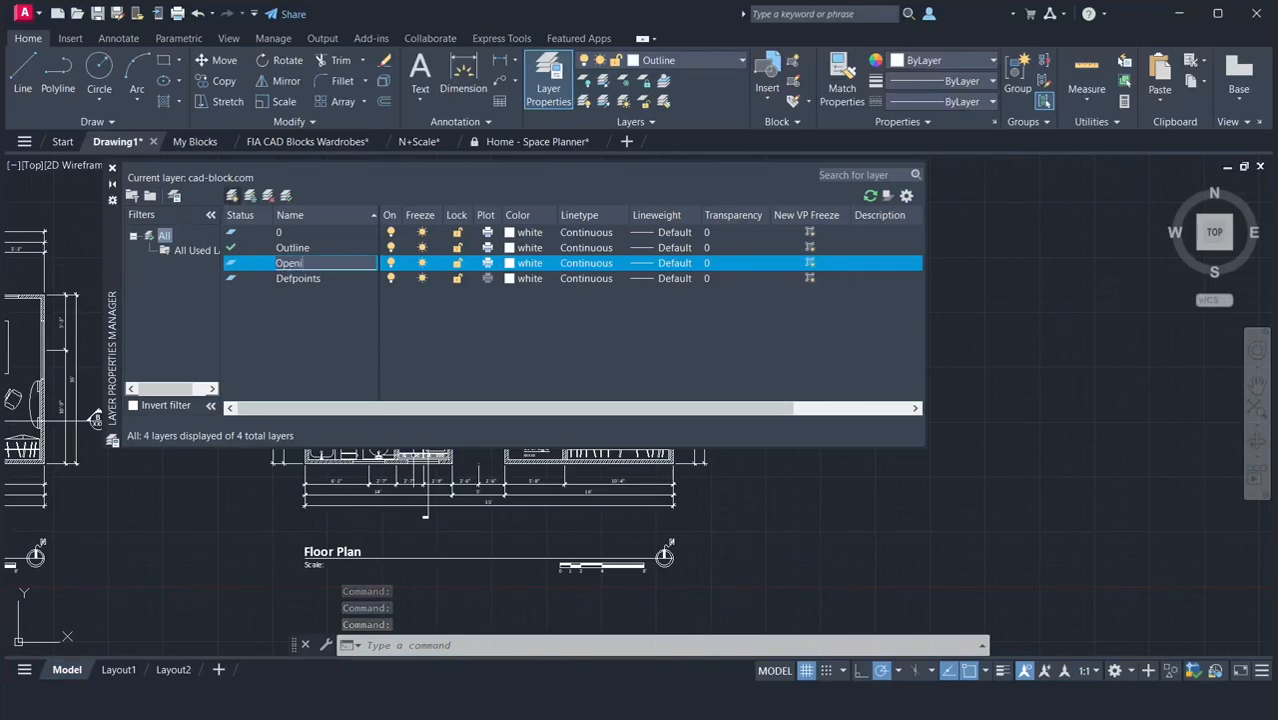
type("ng")
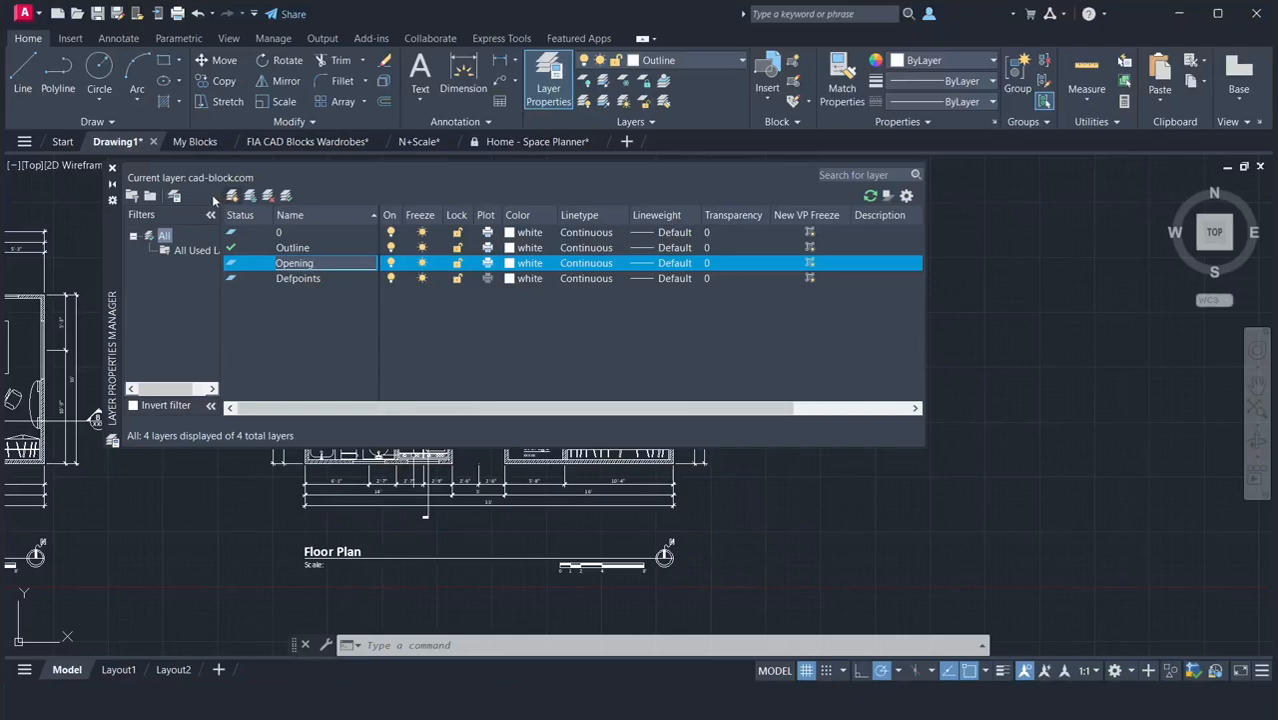
Create two new layers named Hatch and Block.
key("Return")
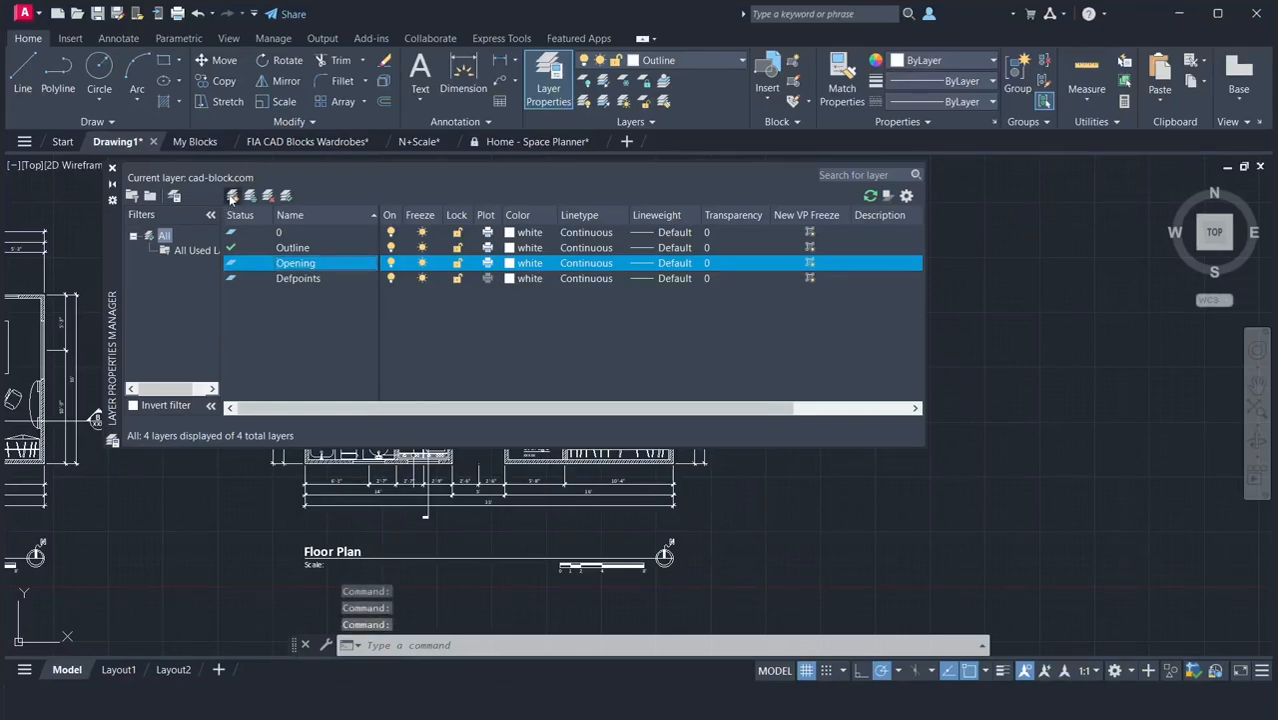
left_click(230, 196)
type("Hatch")
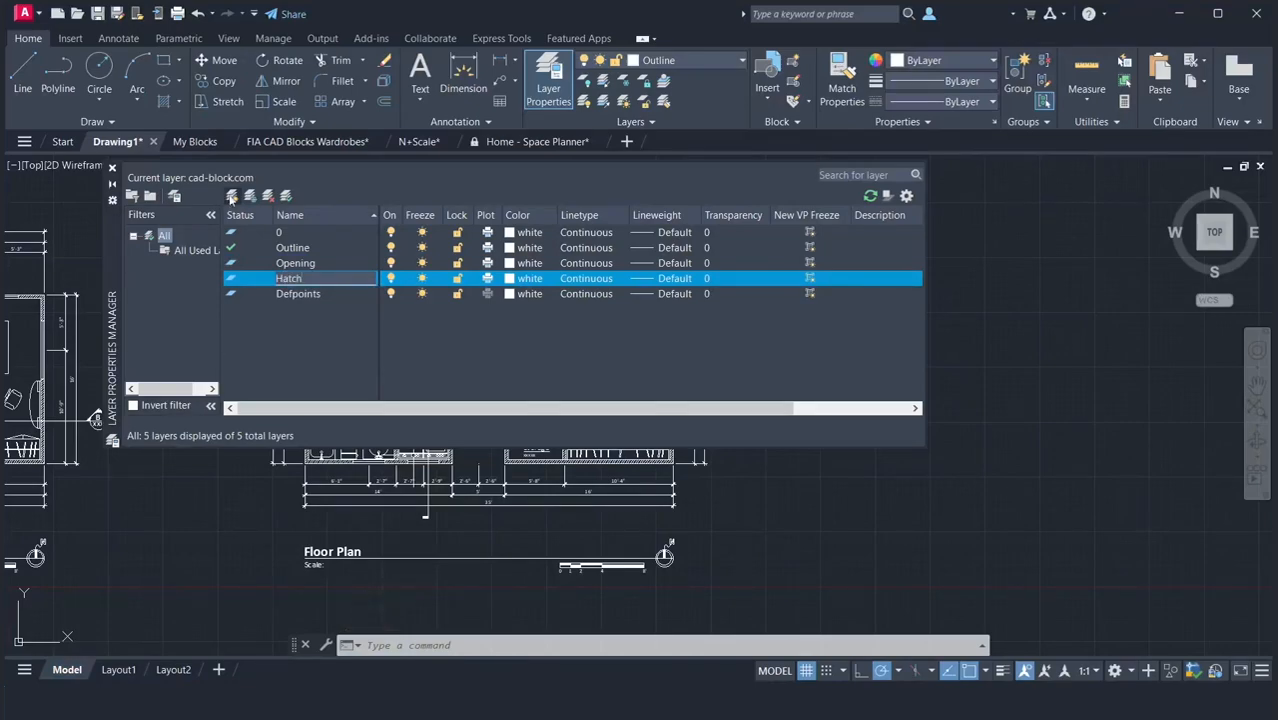
key("Return")
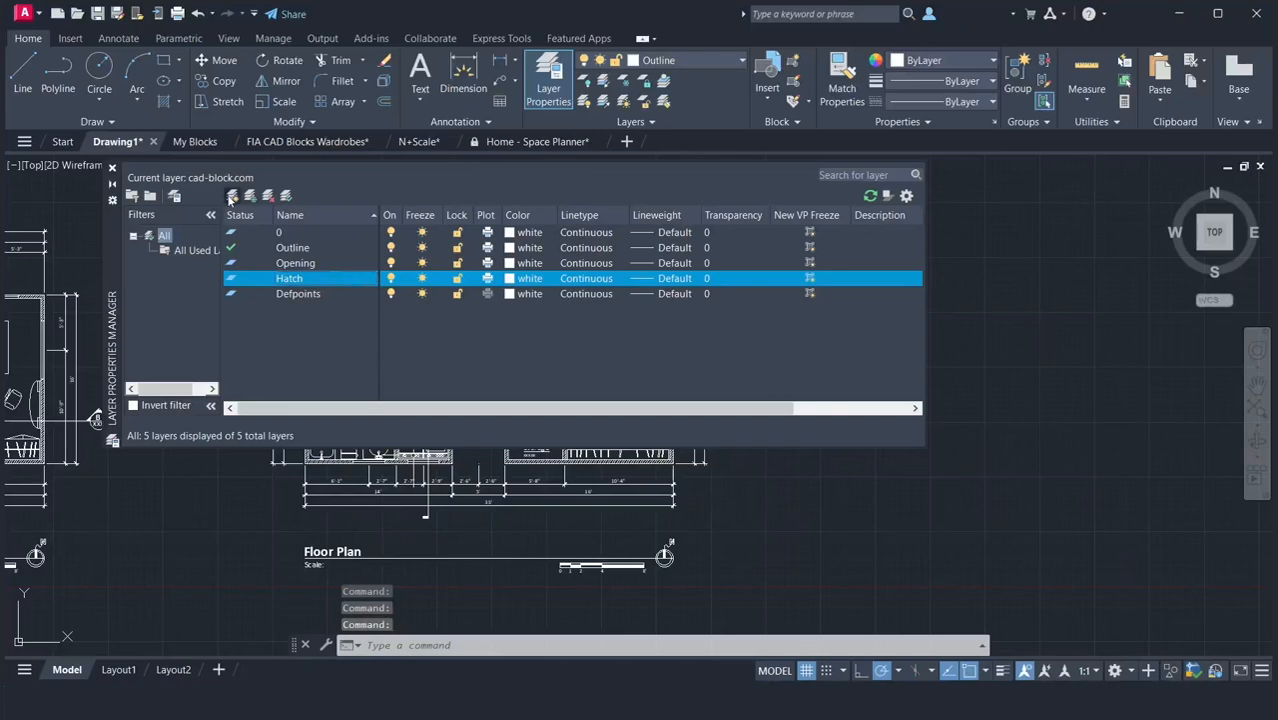
left_click(231, 196)
type("Block")
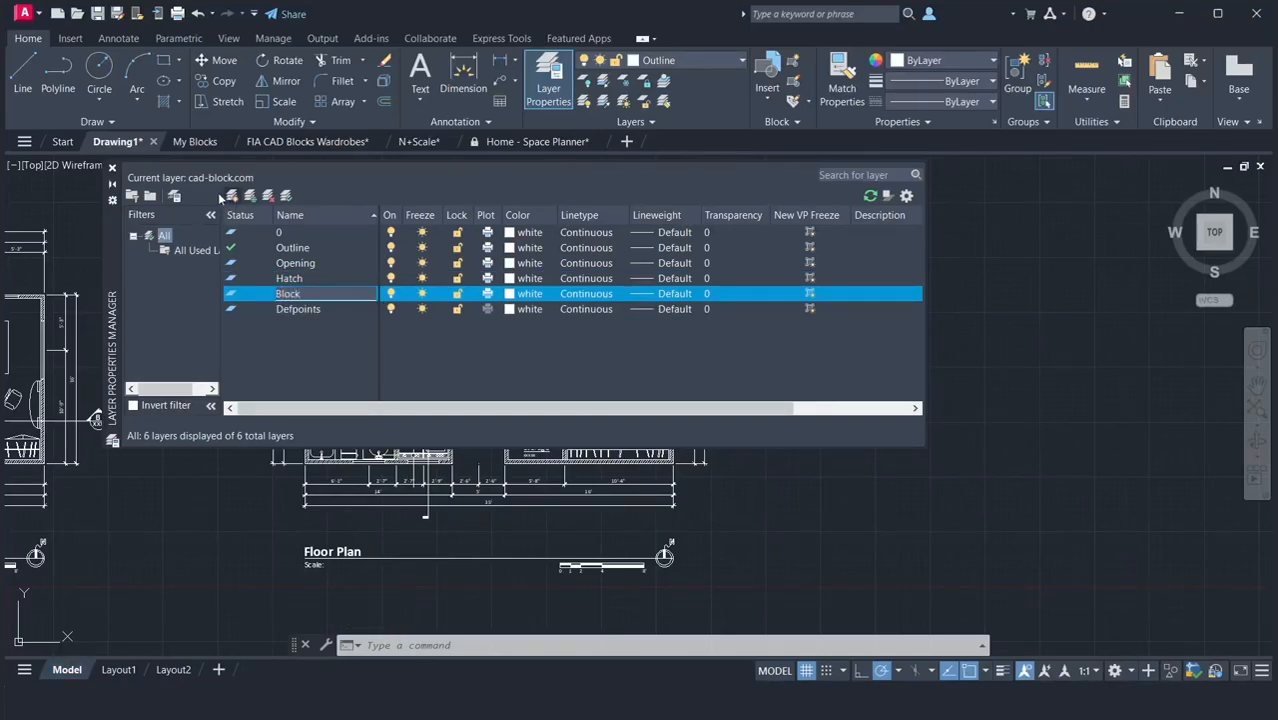
key("Return")
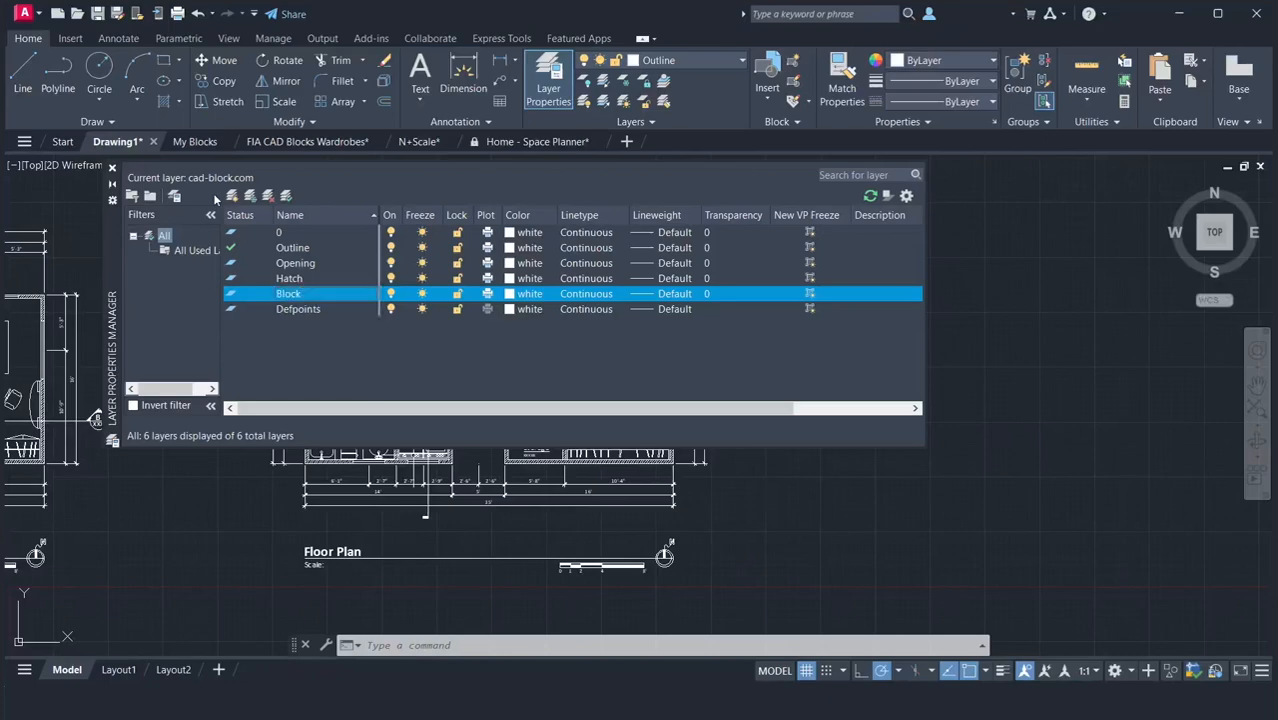
Create a new layer named Annotation.
left_click(231, 196)
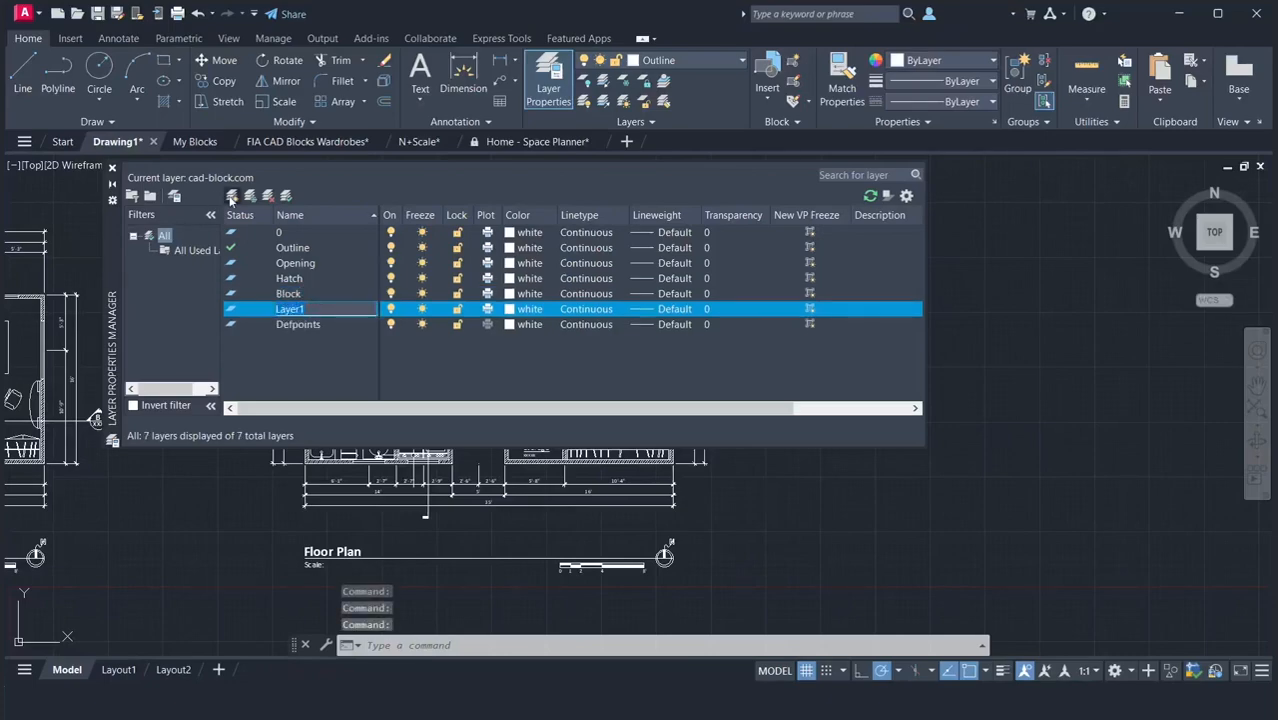
type("Annotation")
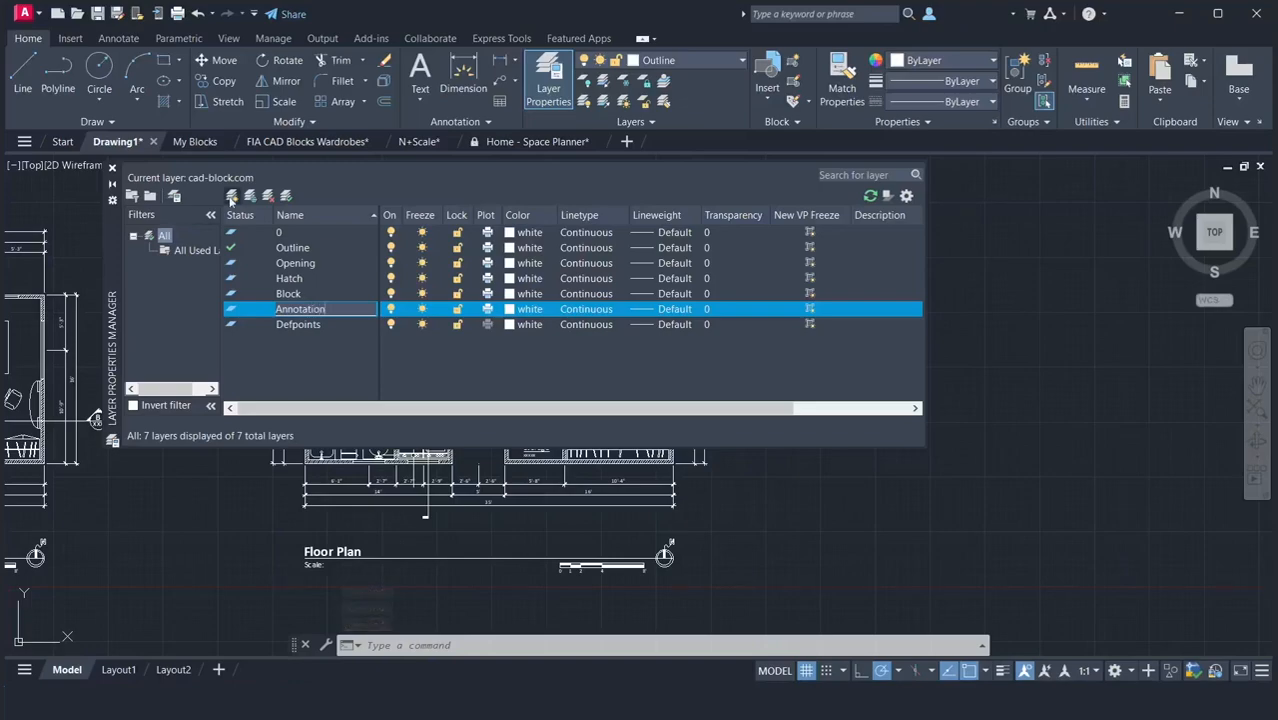
key("Return")
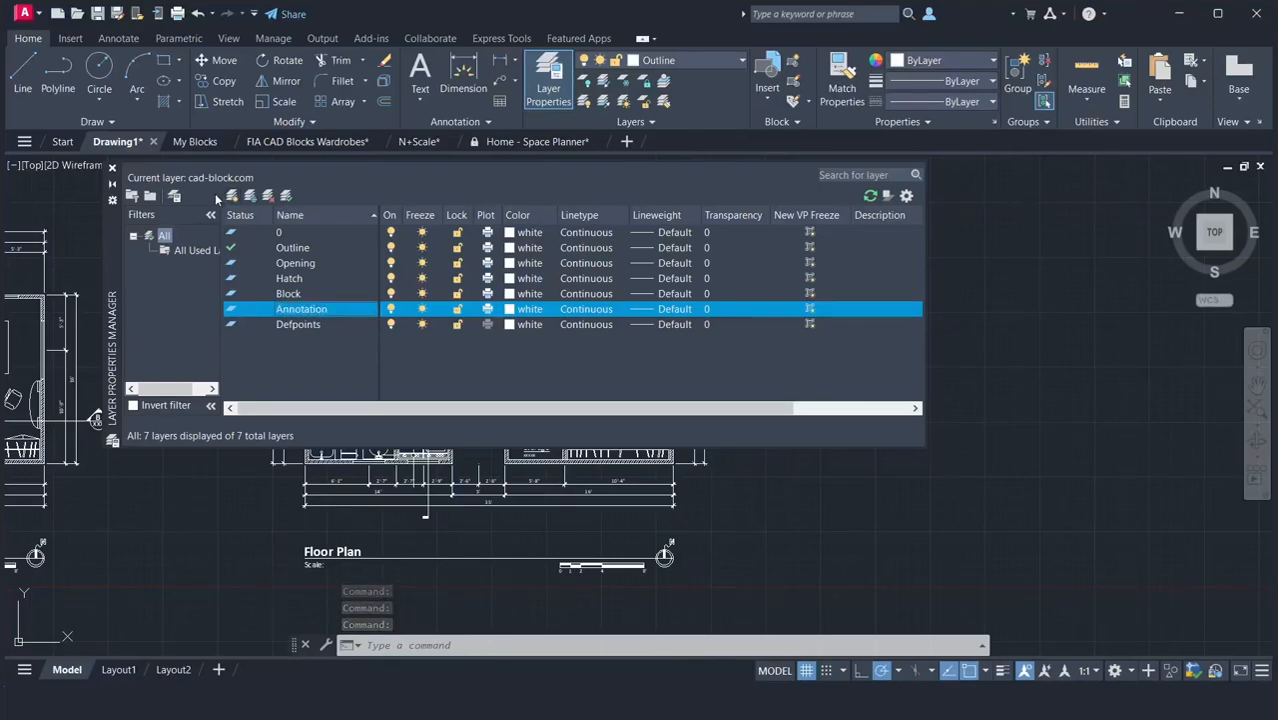
Turn layer 0 off and back on, and freeze and thaw it.
left_click(390, 232)
left_click(390, 232)
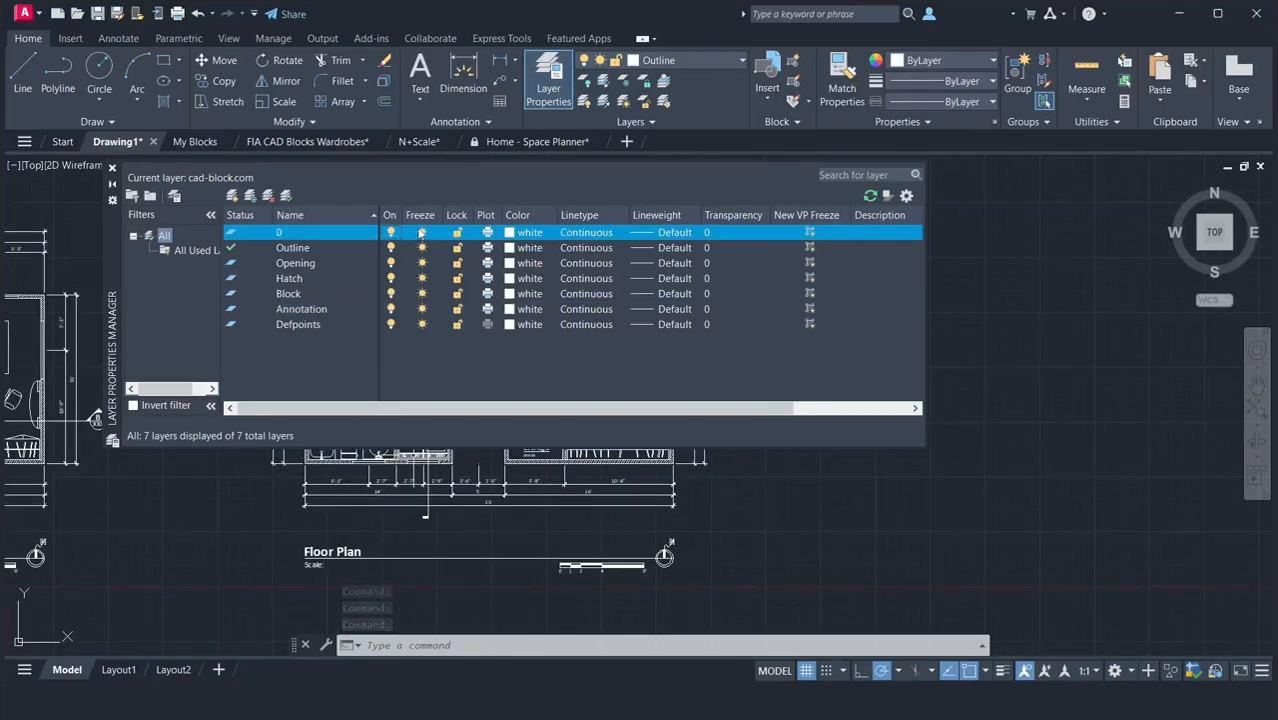
left_click(421, 233)
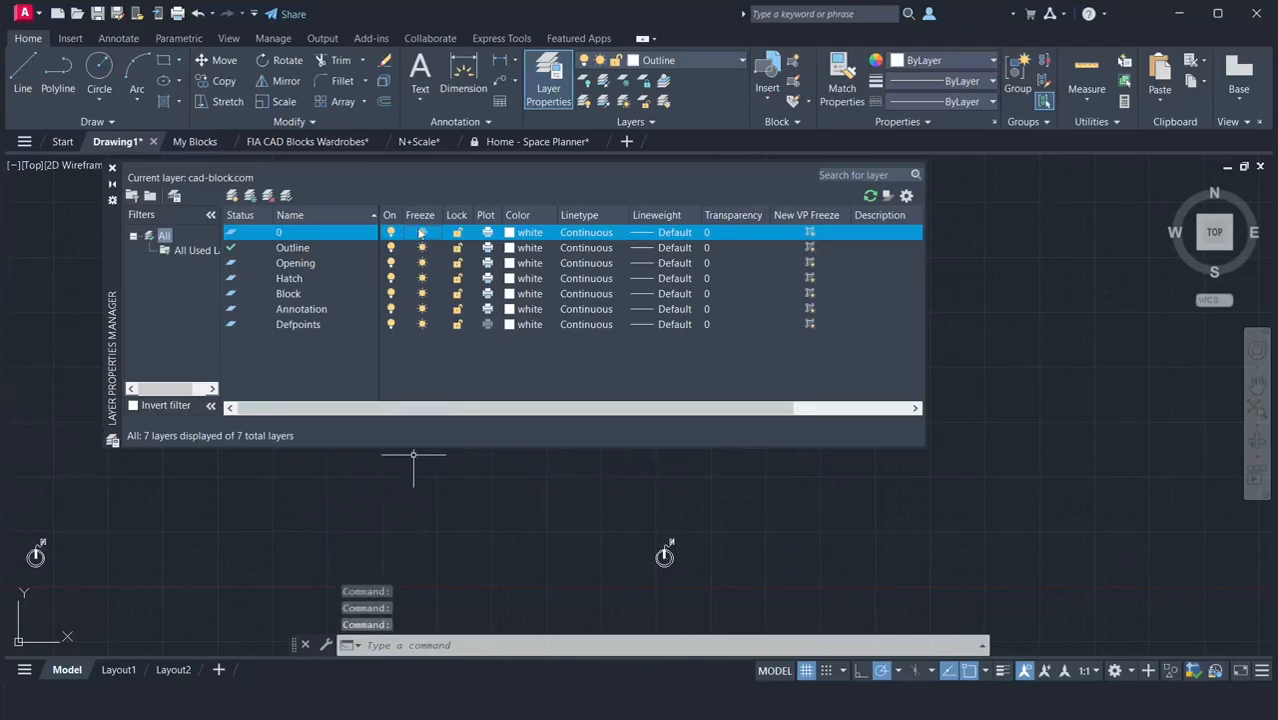
left_click(421, 233)
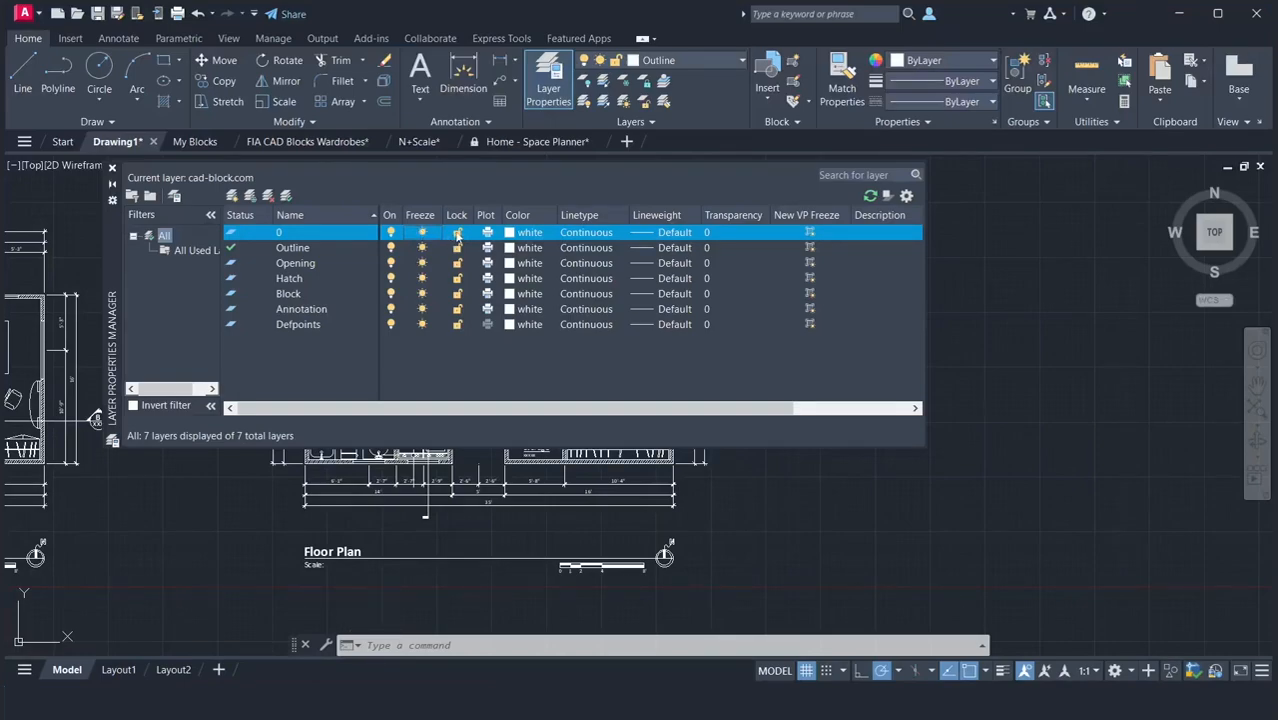
Lock layer 0 and test the lock by selecting the overall dimension below the floor plan.
left_click(457, 233)
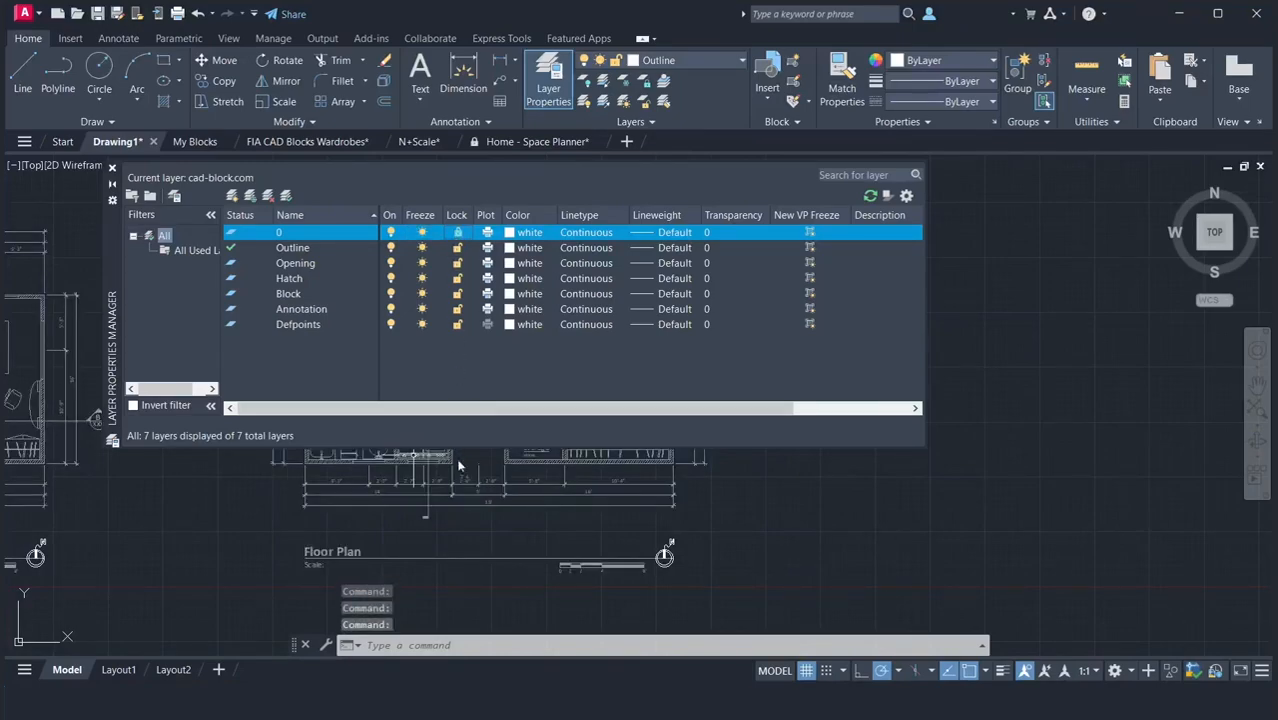
left_click(409, 509)
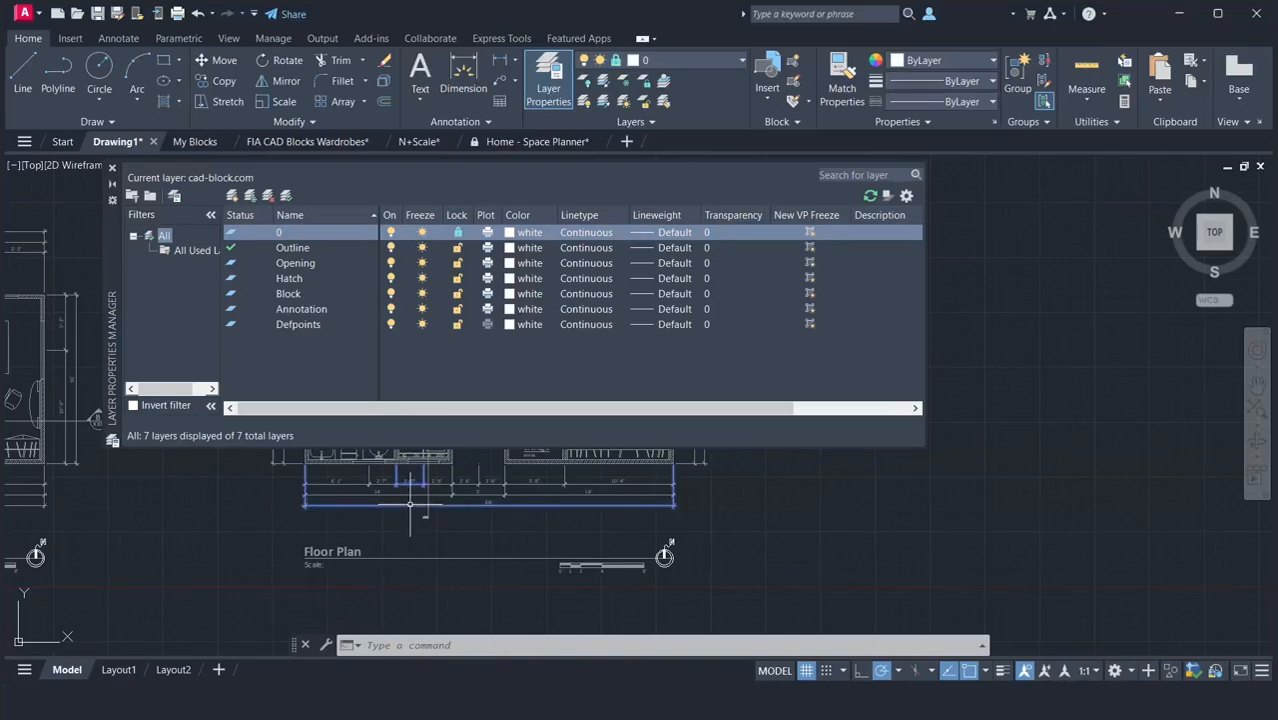
key("Escape")
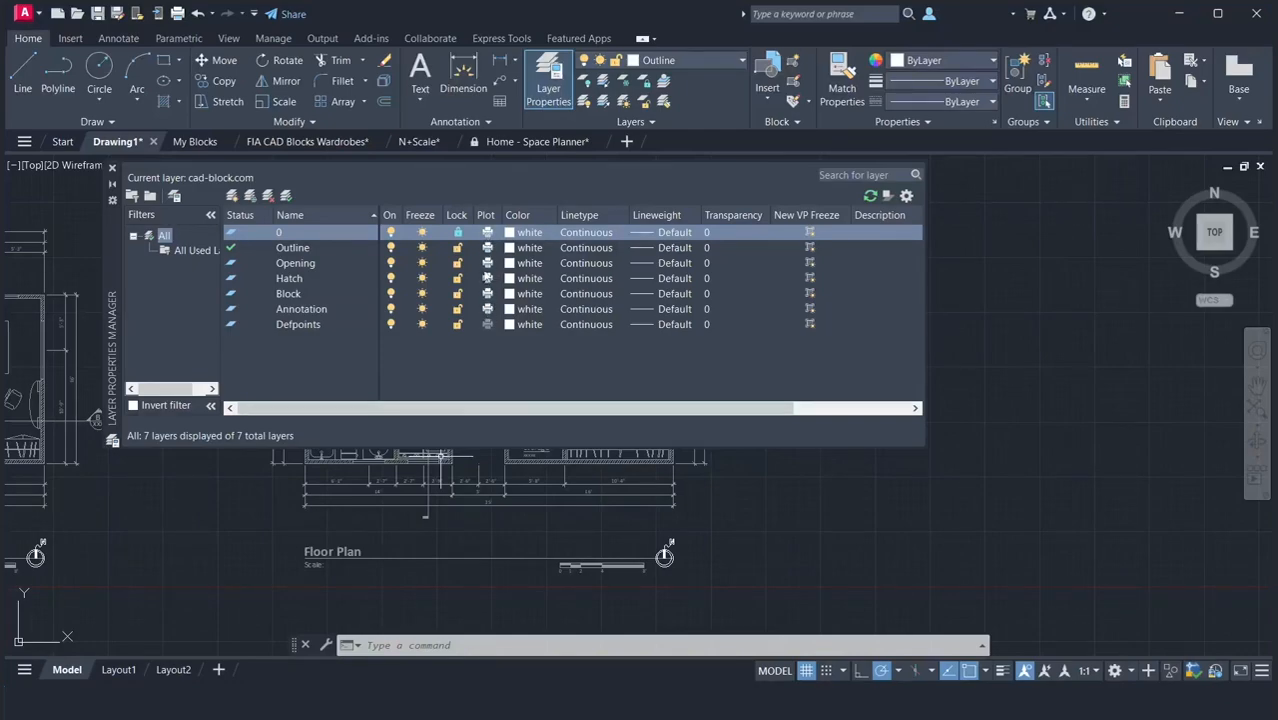
Turn plotting off and back on for the Opening layer.
left_click(487, 263)
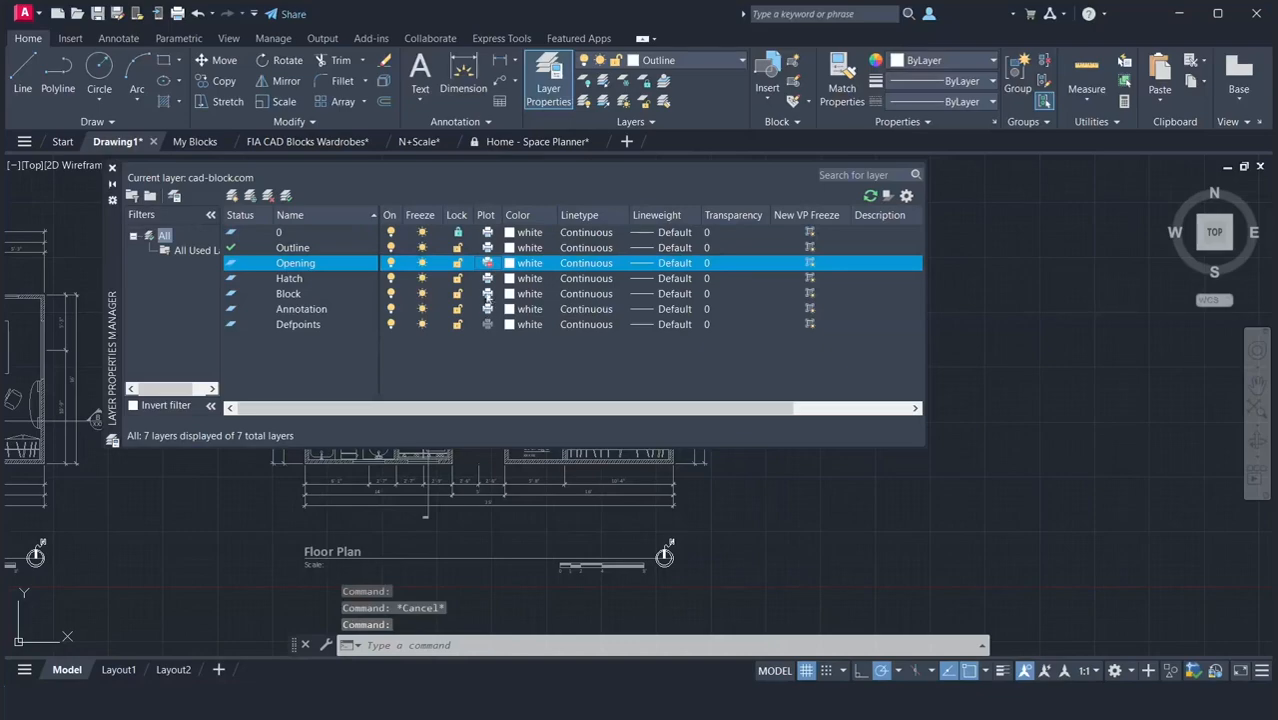
left_click(487, 263)
left_click(490, 264)
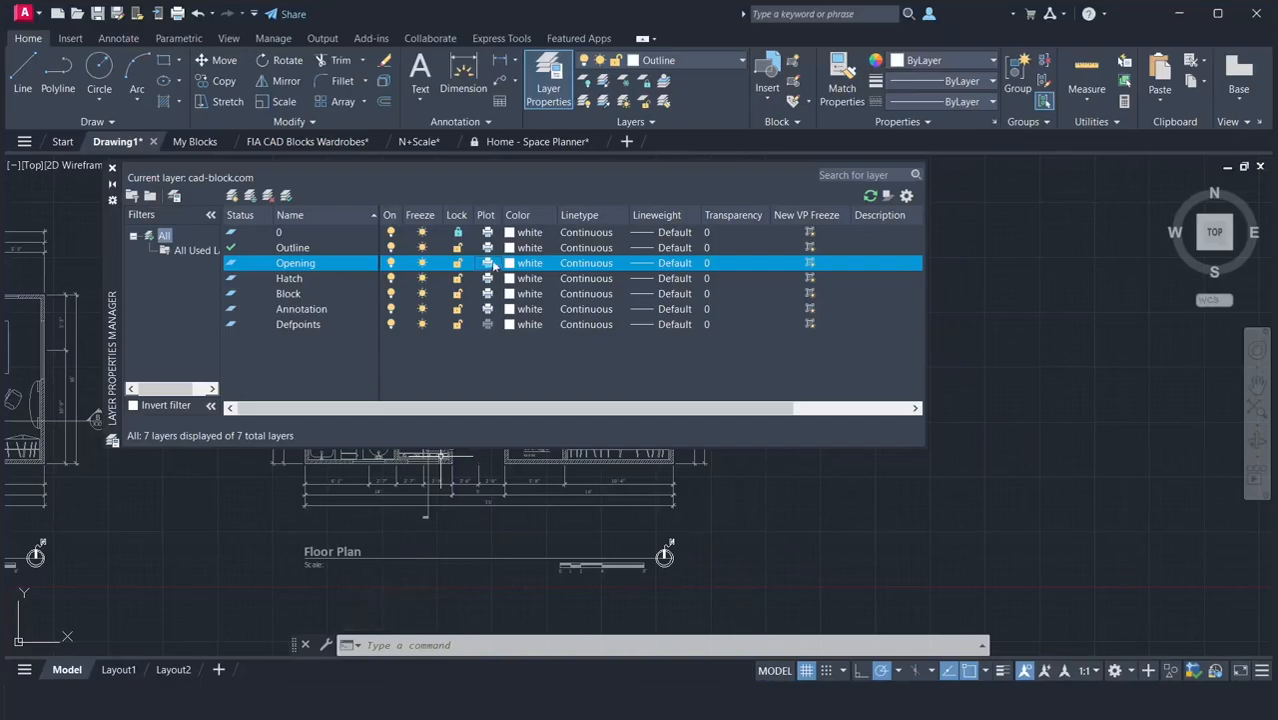
Set the color of layer 0 to yellow and the color of the Outline layer to index color 150.
left_click(509, 232)
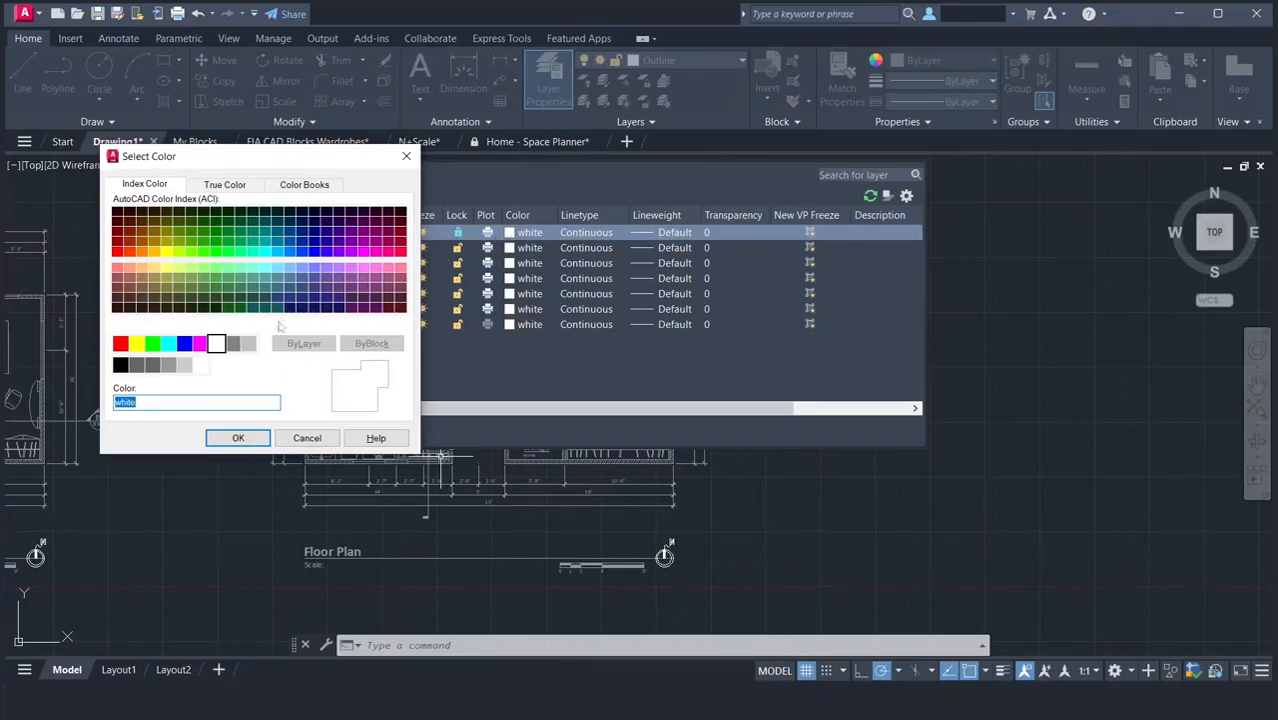
left_click(137, 345)
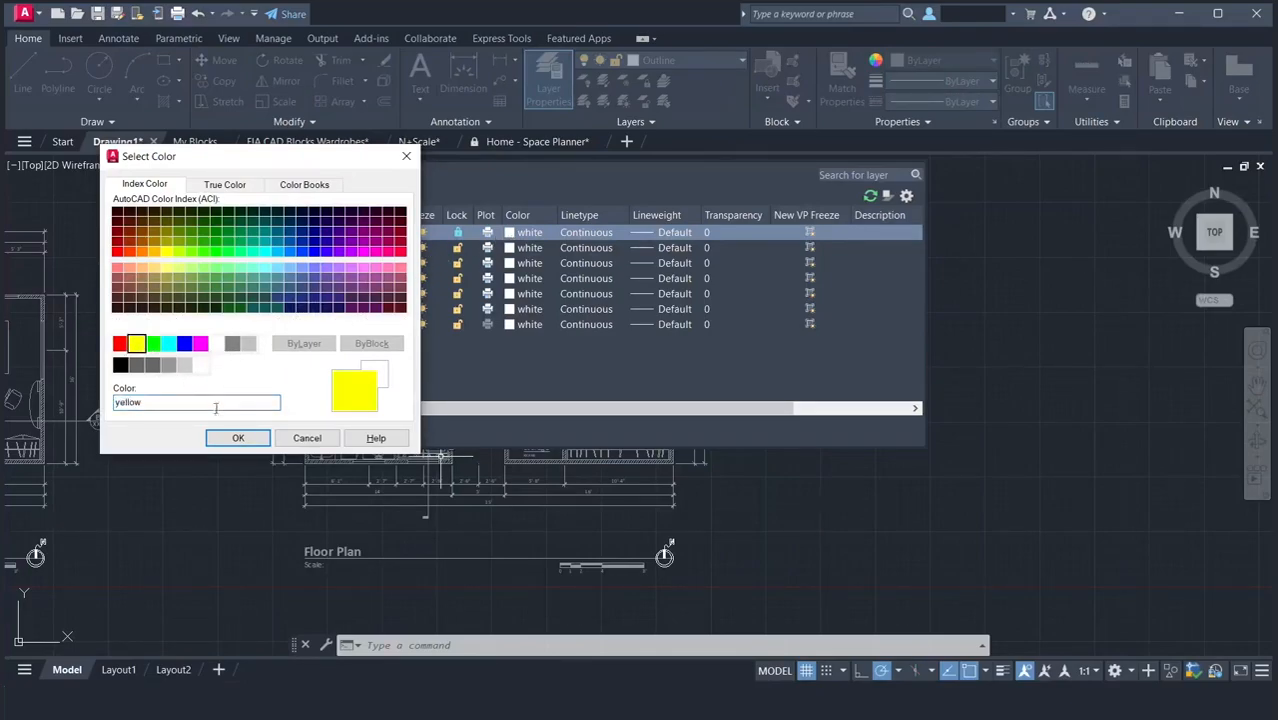
left_click(217, 440)
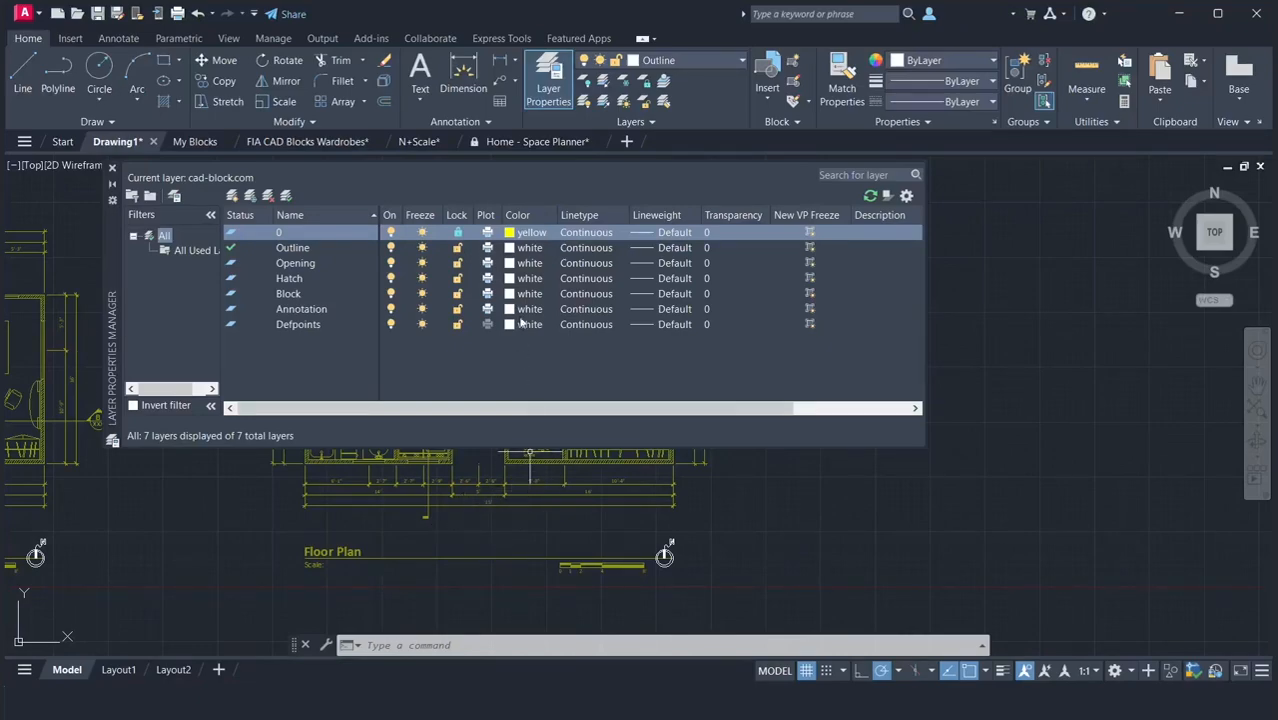
left_click(507, 249)
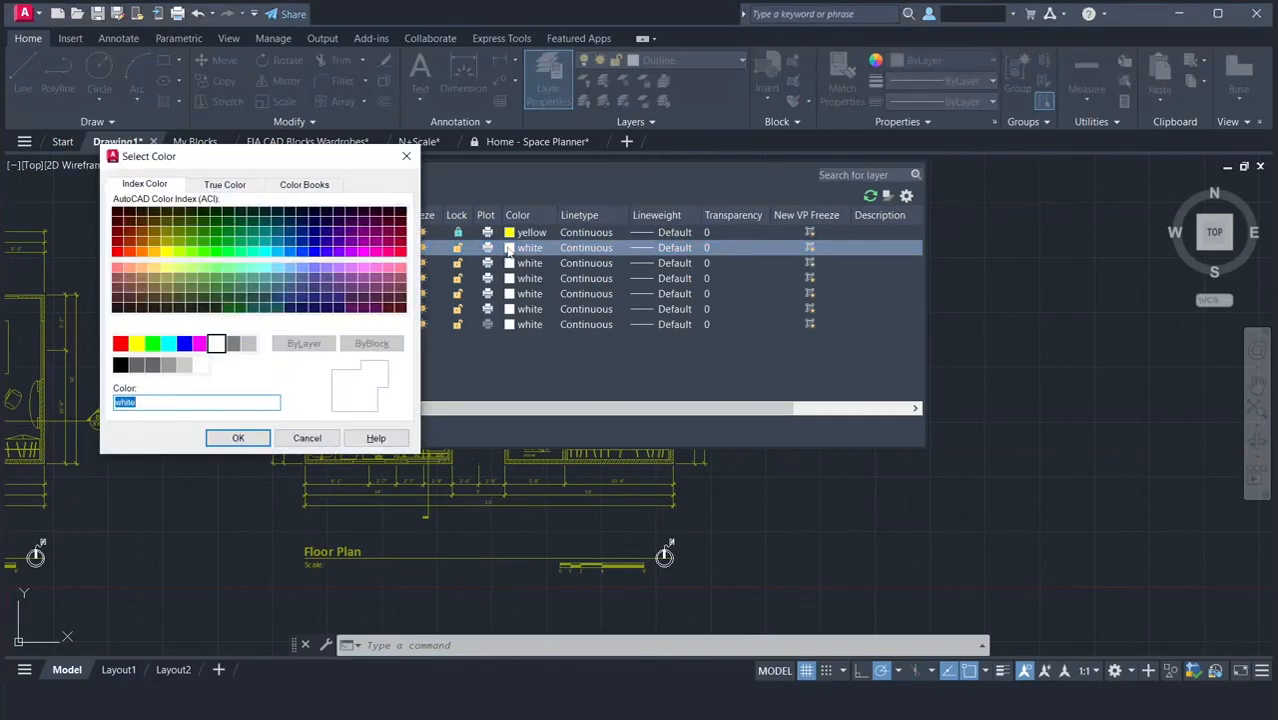
left_click(289, 252)
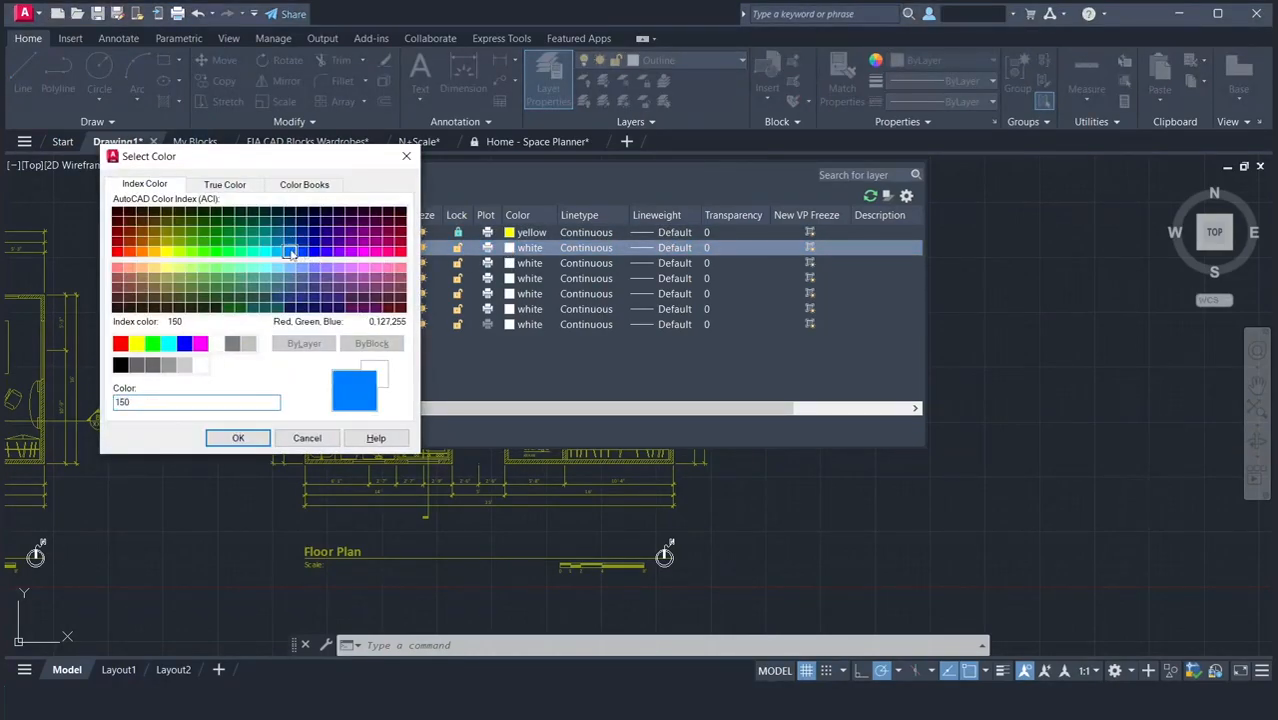
left_click(238, 438)
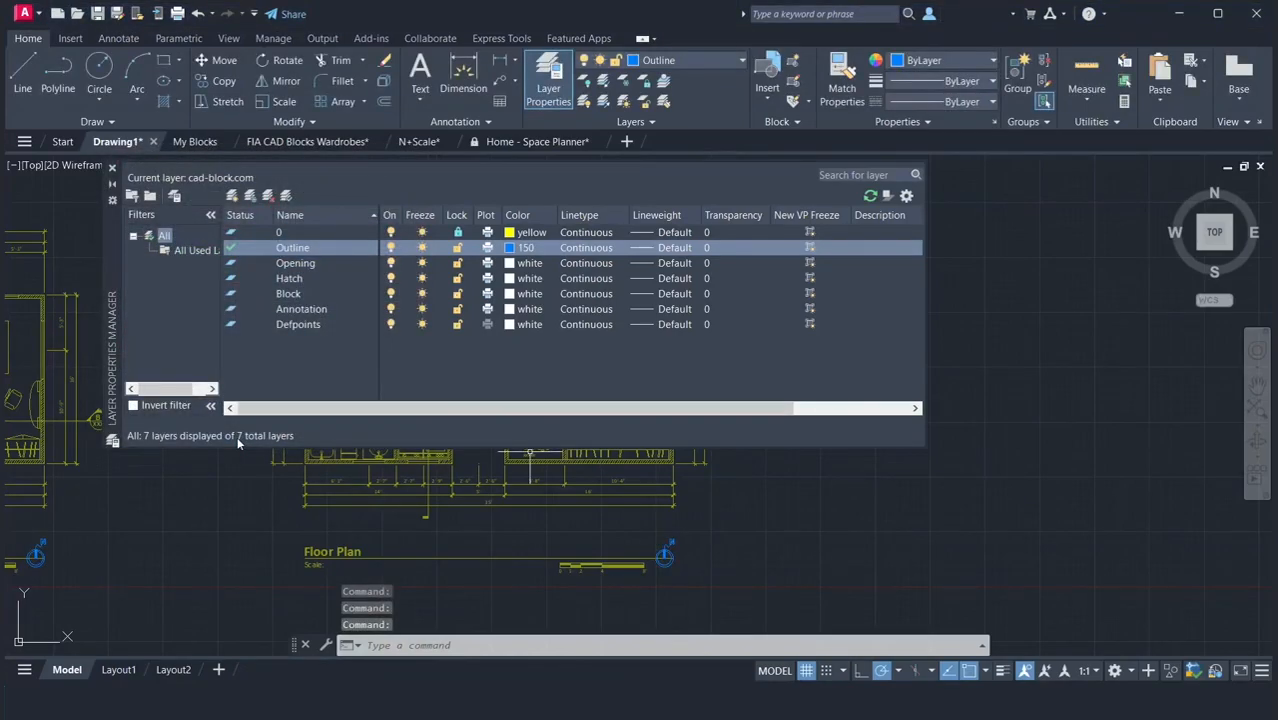
Set the Opening layer to index color 191 and the Hatch layer to index color 123.
left_click(508, 265)
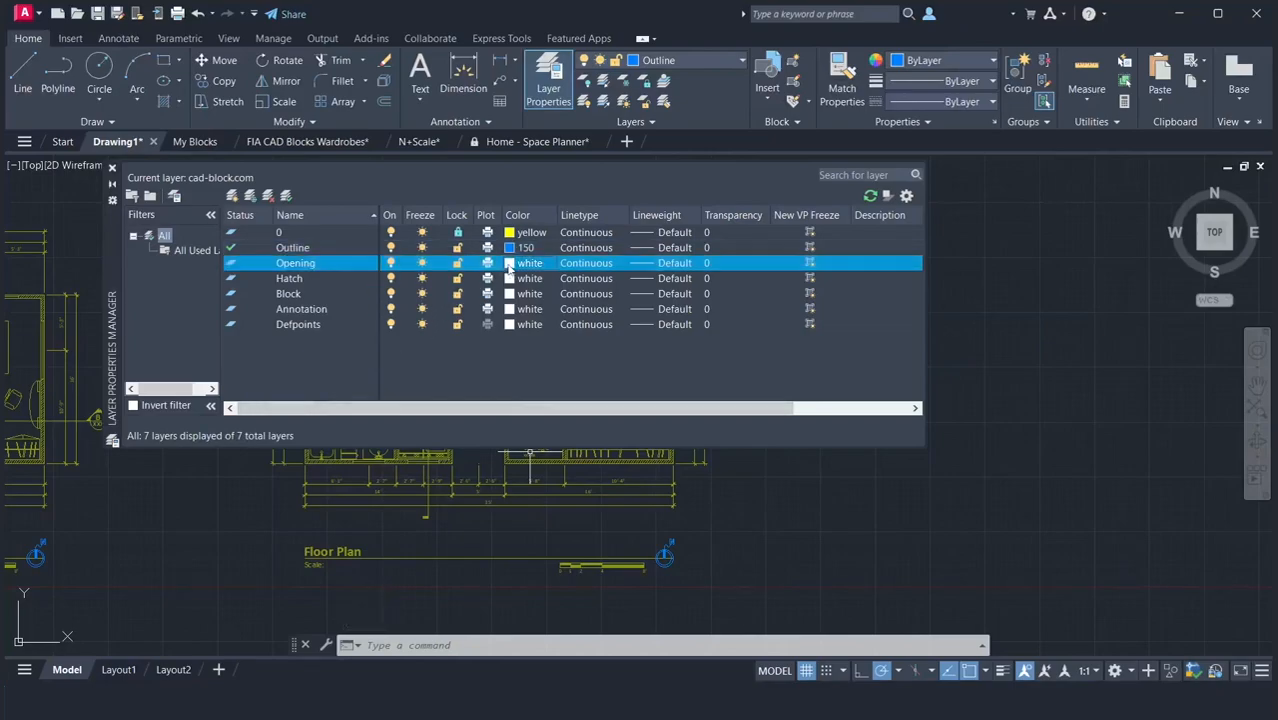
left_click(508, 265)
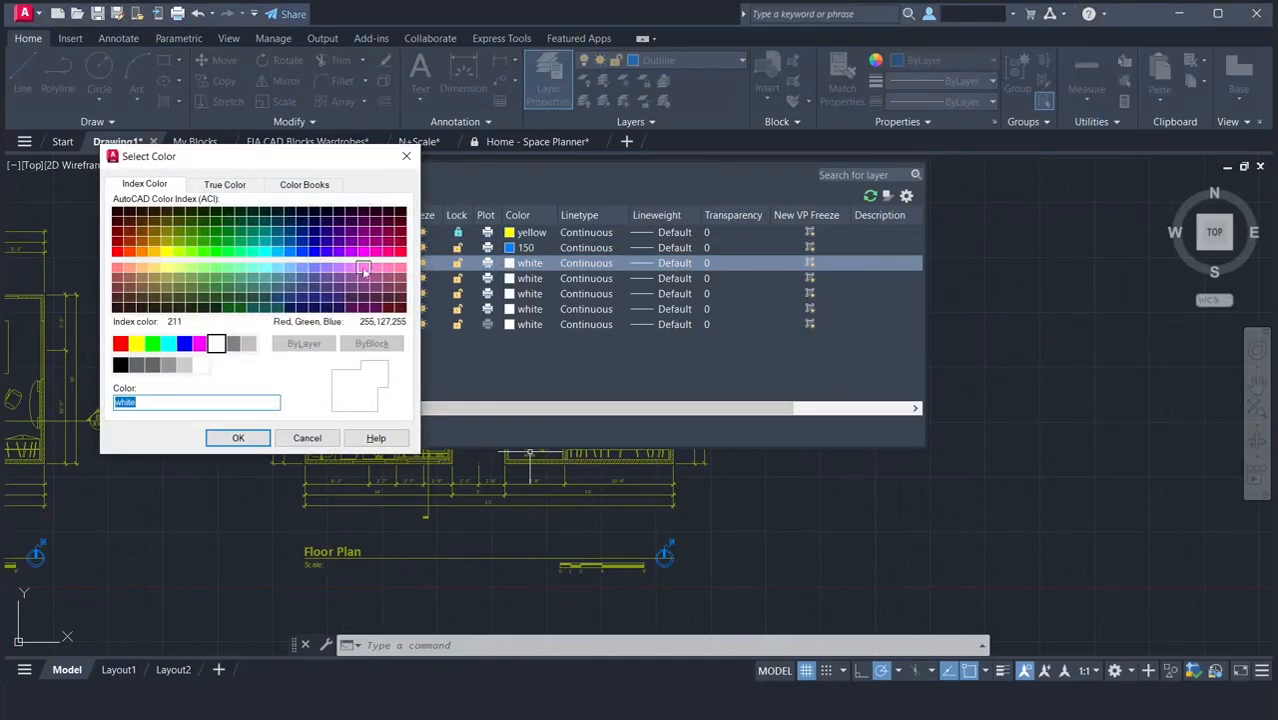
left_click(342, 268)
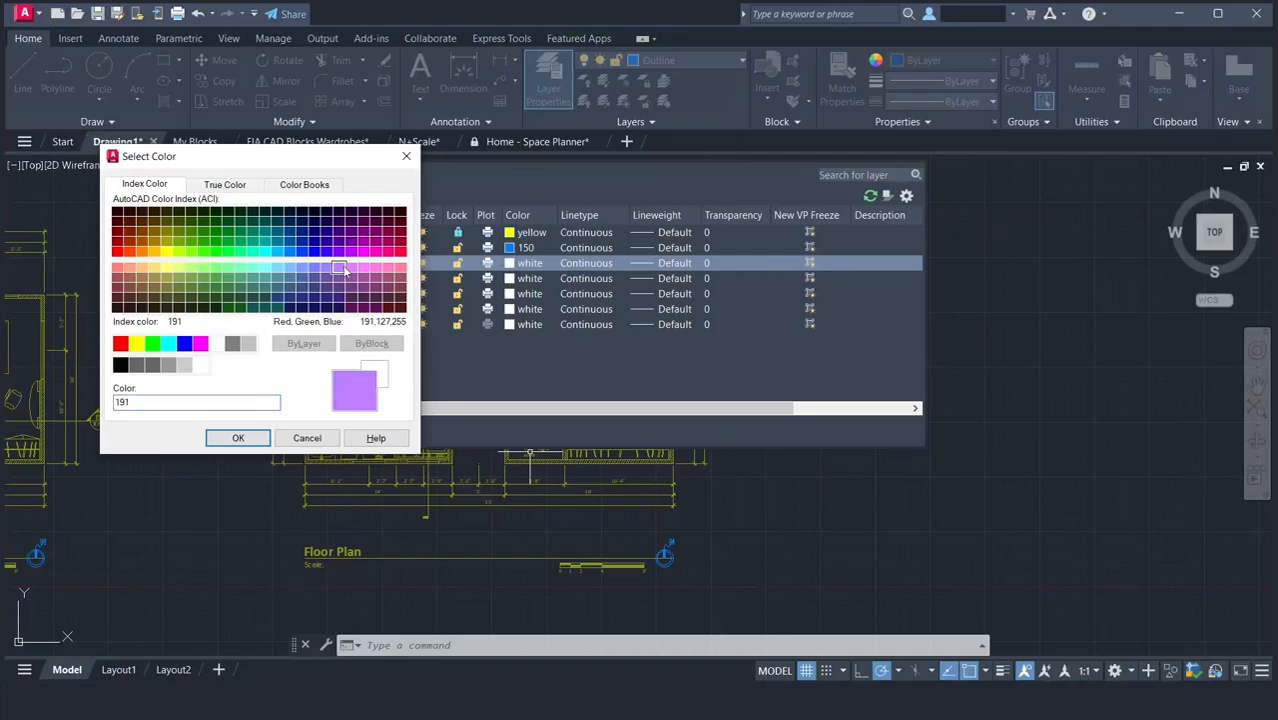
left_click(240, 439)
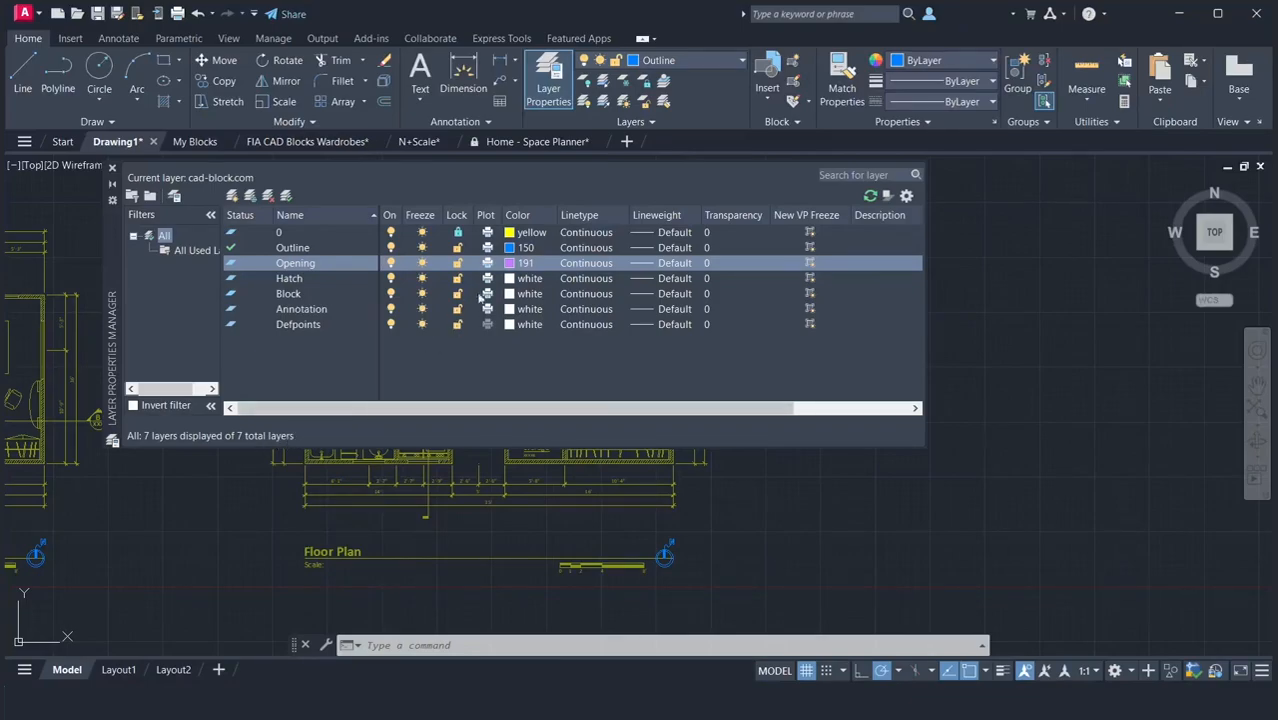
left_click(510, 279)
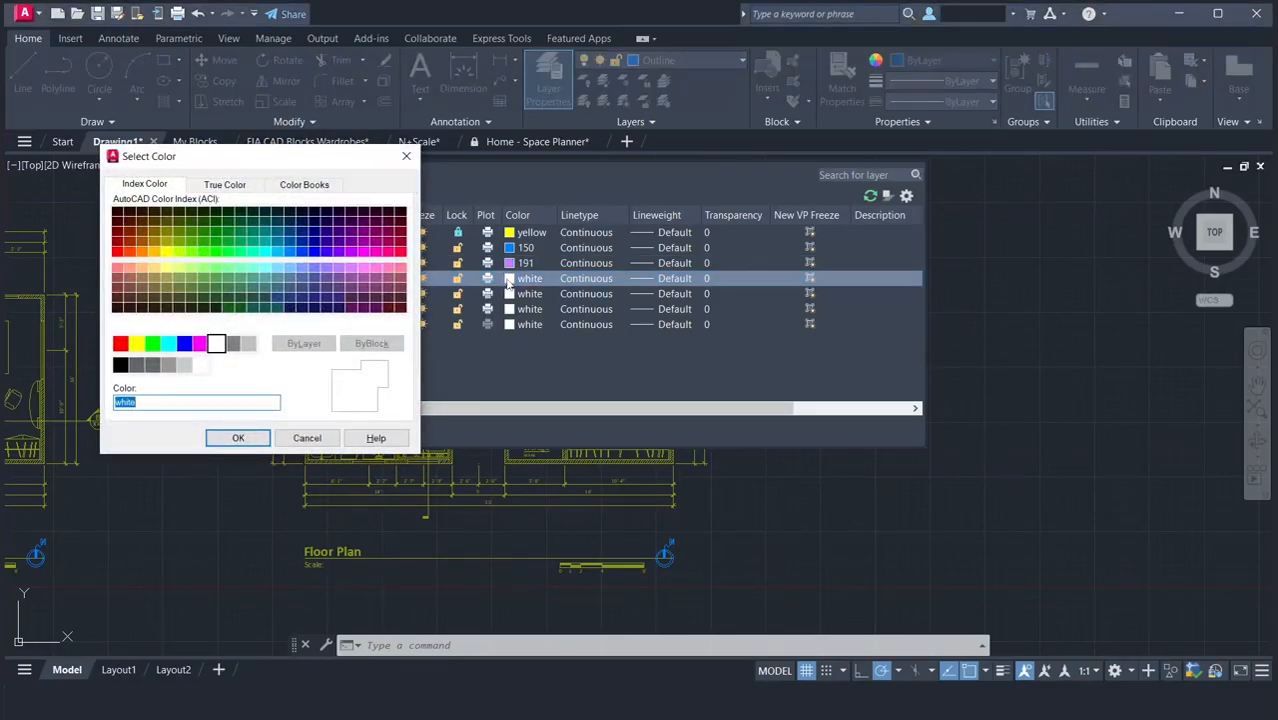
left_click(251, 283)
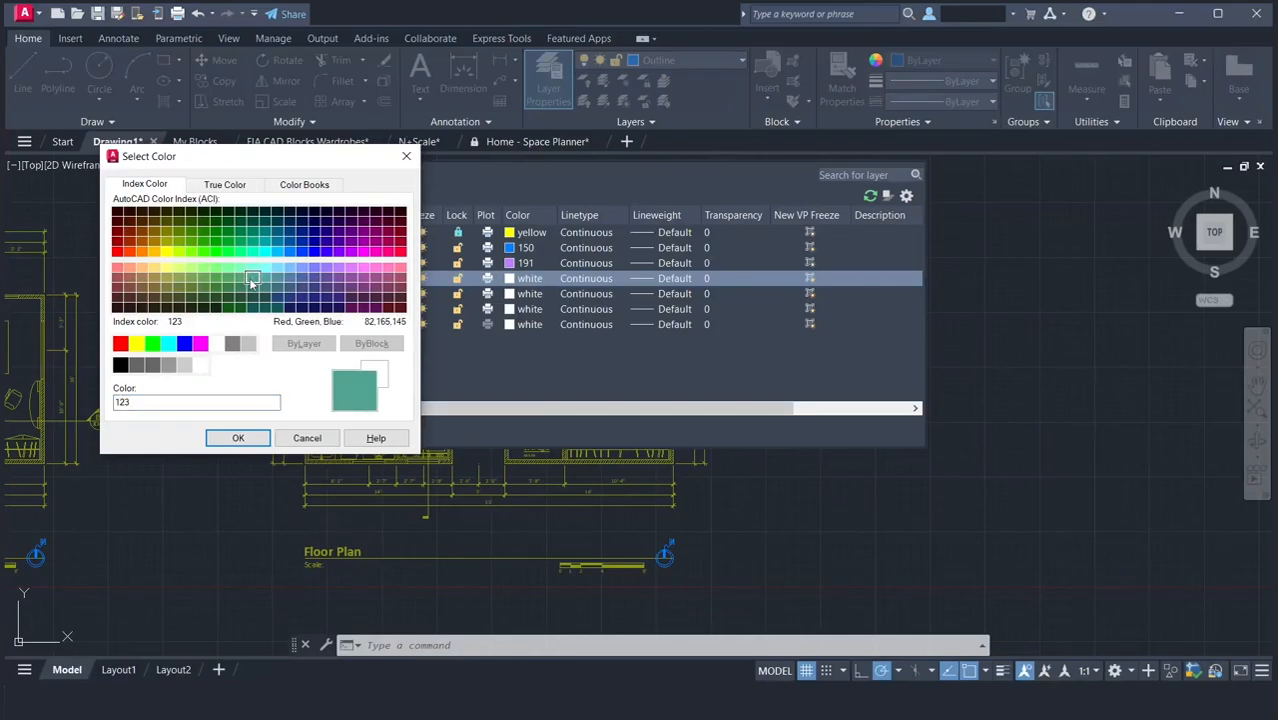
left_click(240, 438)
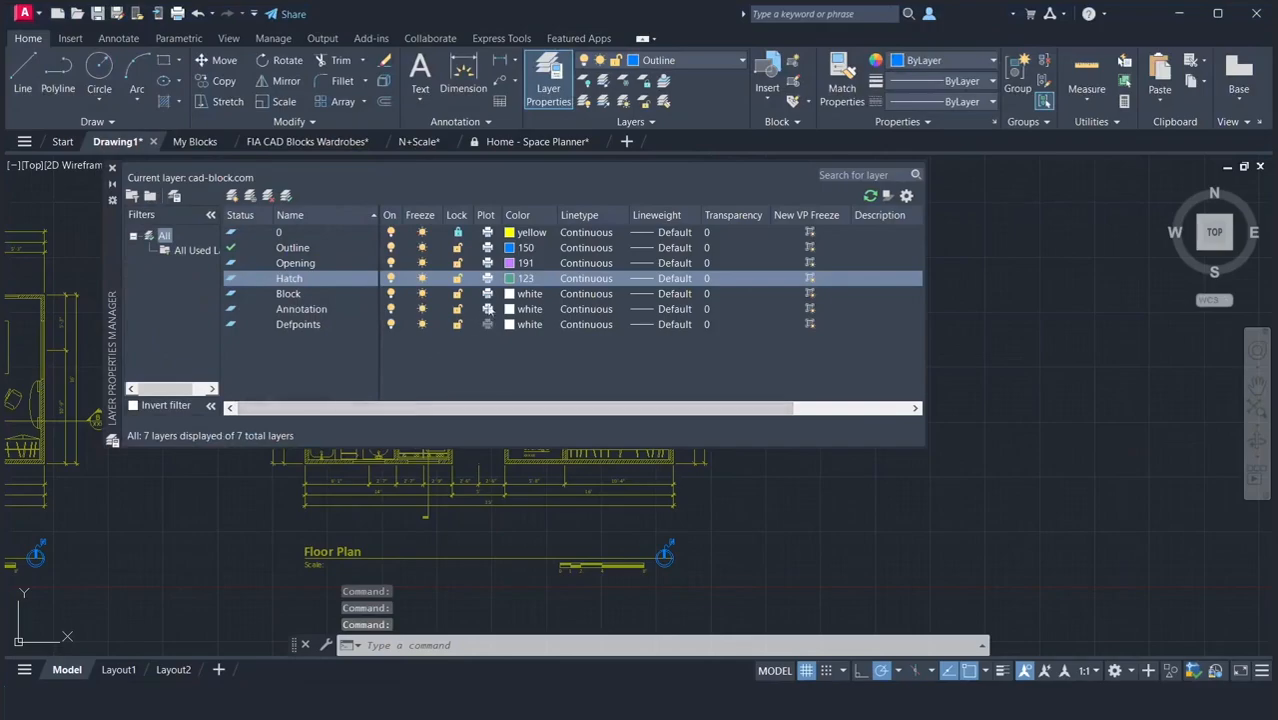
Set the Block layer to index color 153 and the Annotation layer to index color 253.
left_click(509, 295)
left_click(509, 295)
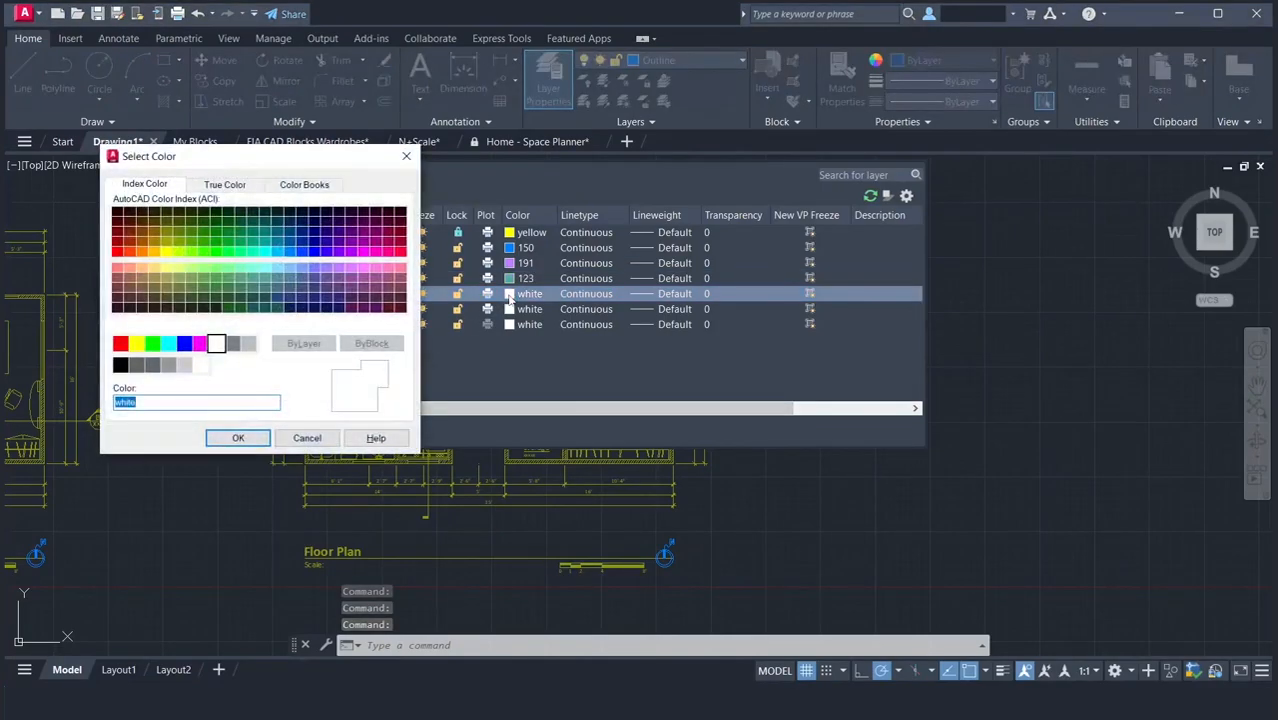
left_click(289, 281)
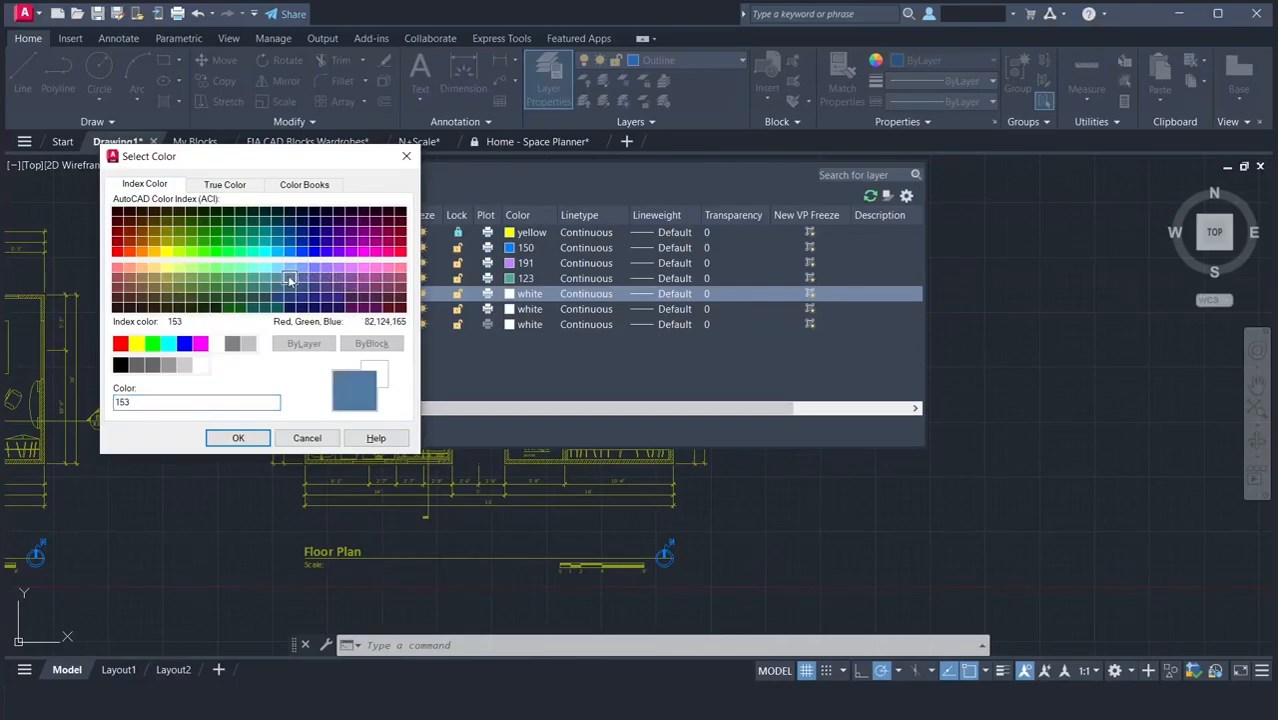
left_click(237, 438)
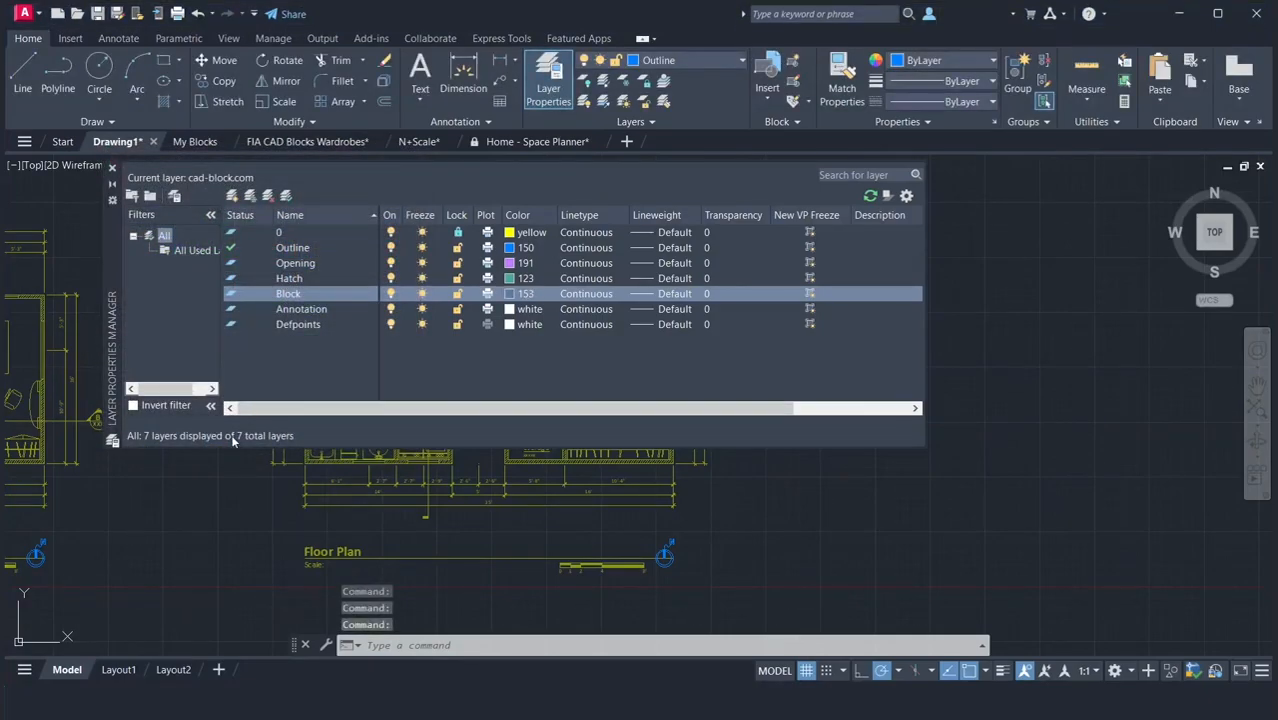
left_click(512, 312)
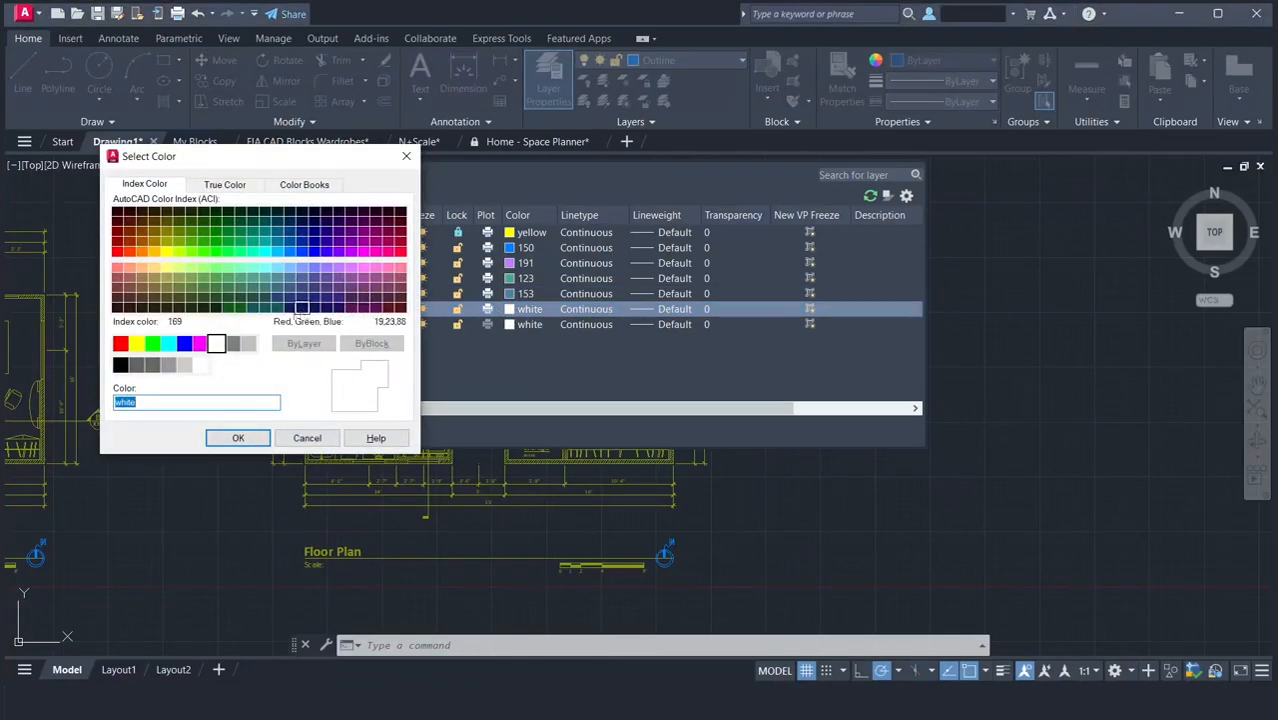
left_click(168, 365)
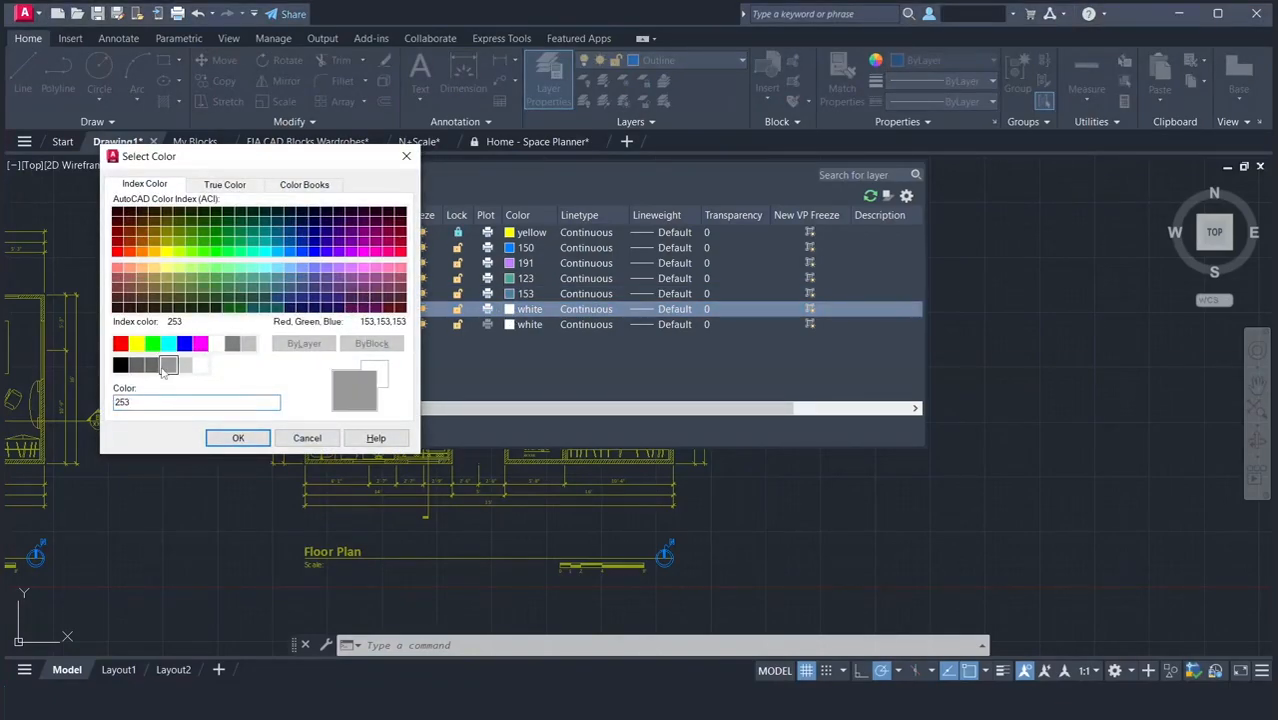
left_click(237, 438)
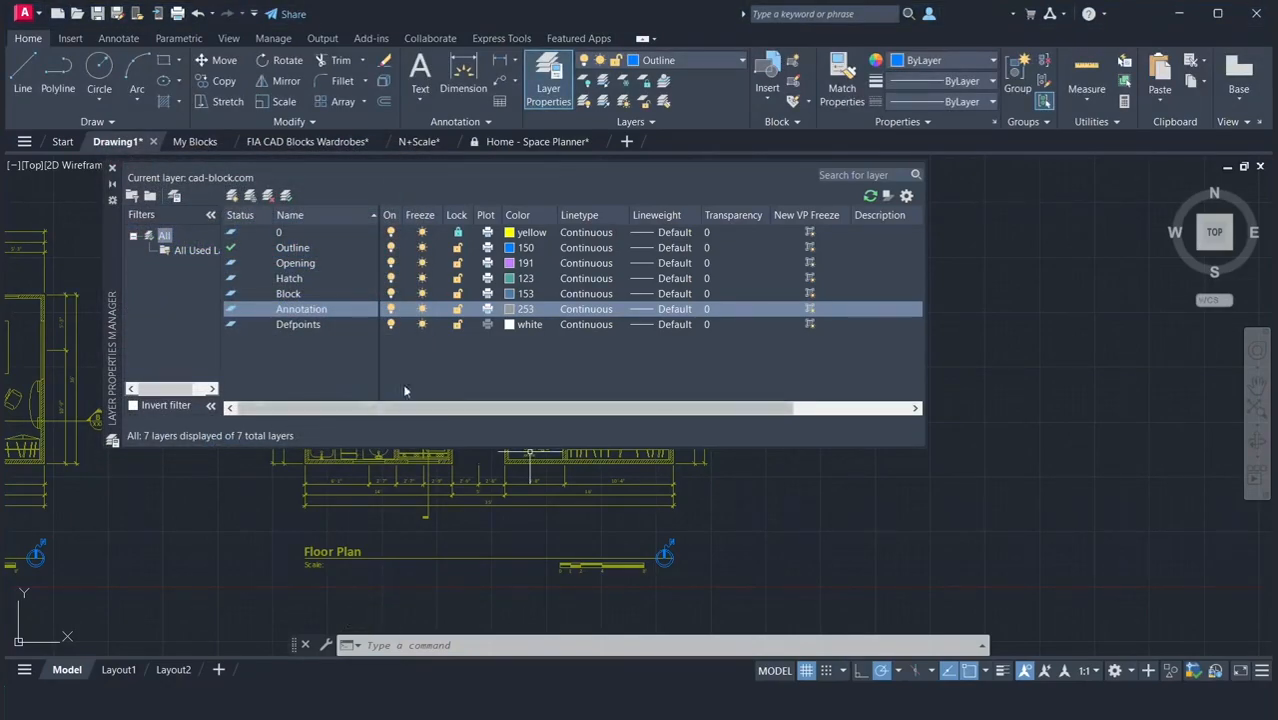
Load the CENTER linetype from acad.lin and assign it to layer 0.
left_click(590, 234)
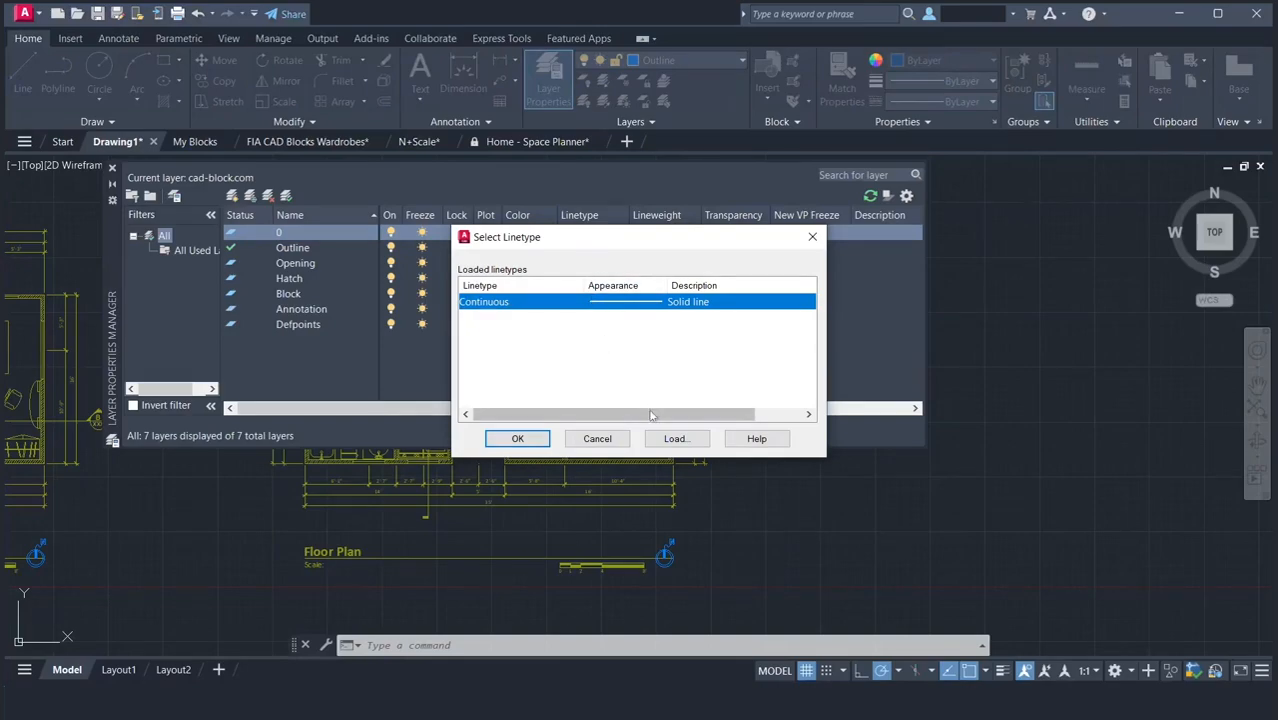
left_click(672, 440)
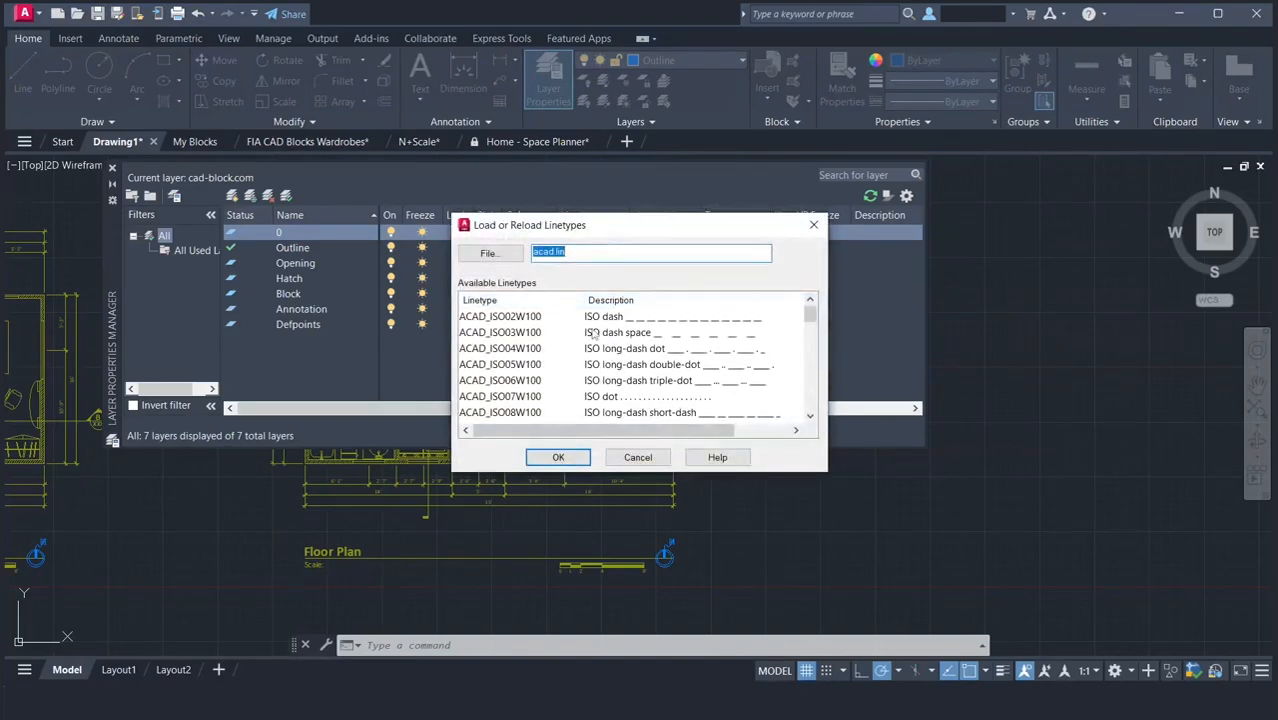
scroll(591, 333, "down", 5)
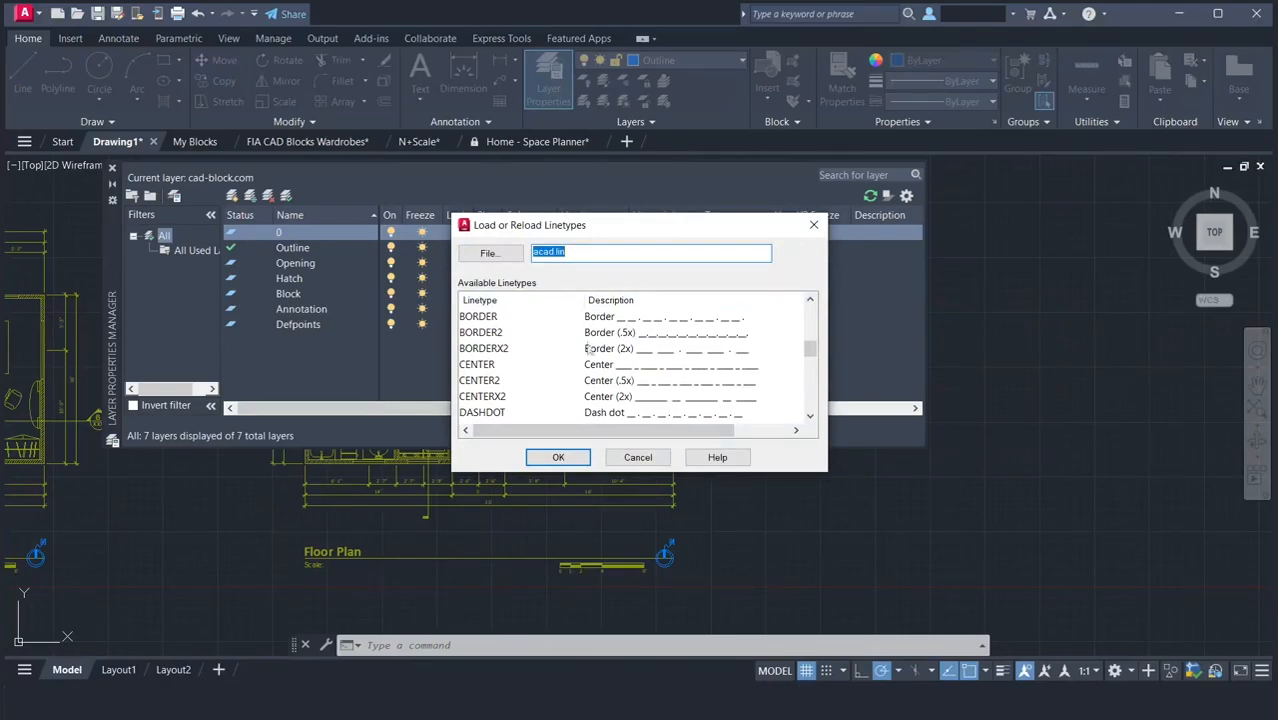
left_click(588, 366)
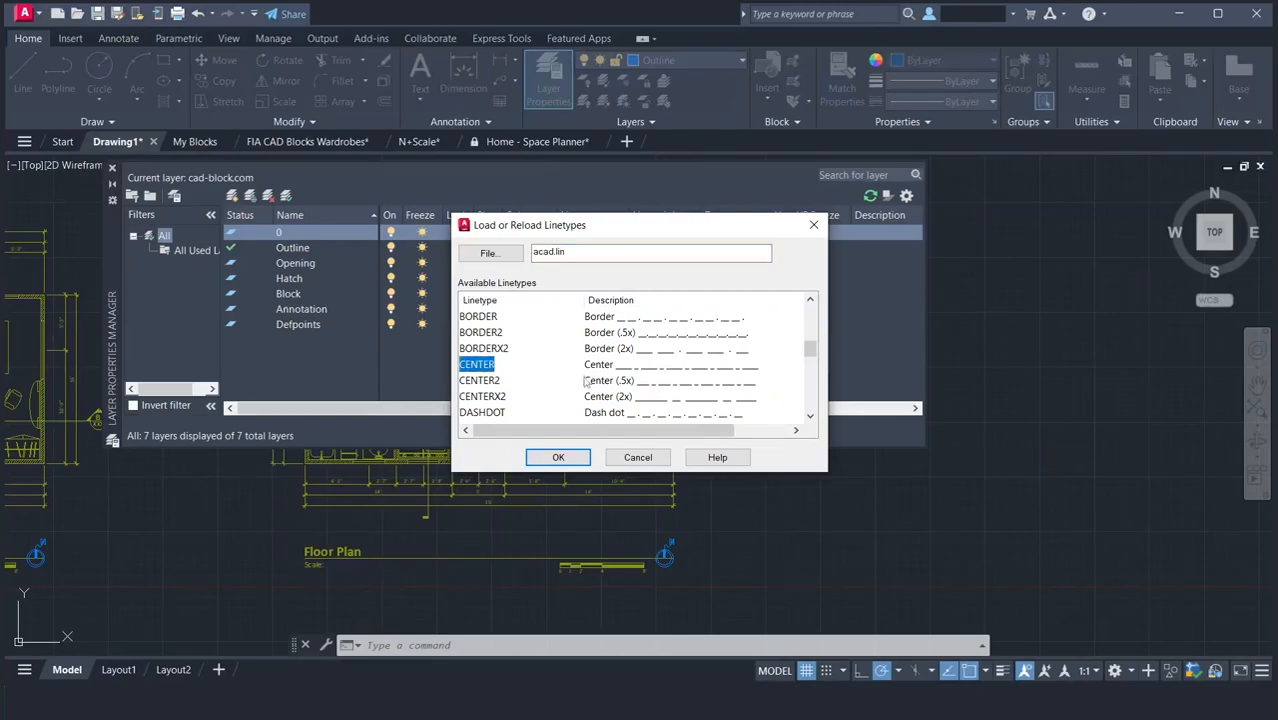
left_click(560, 458)
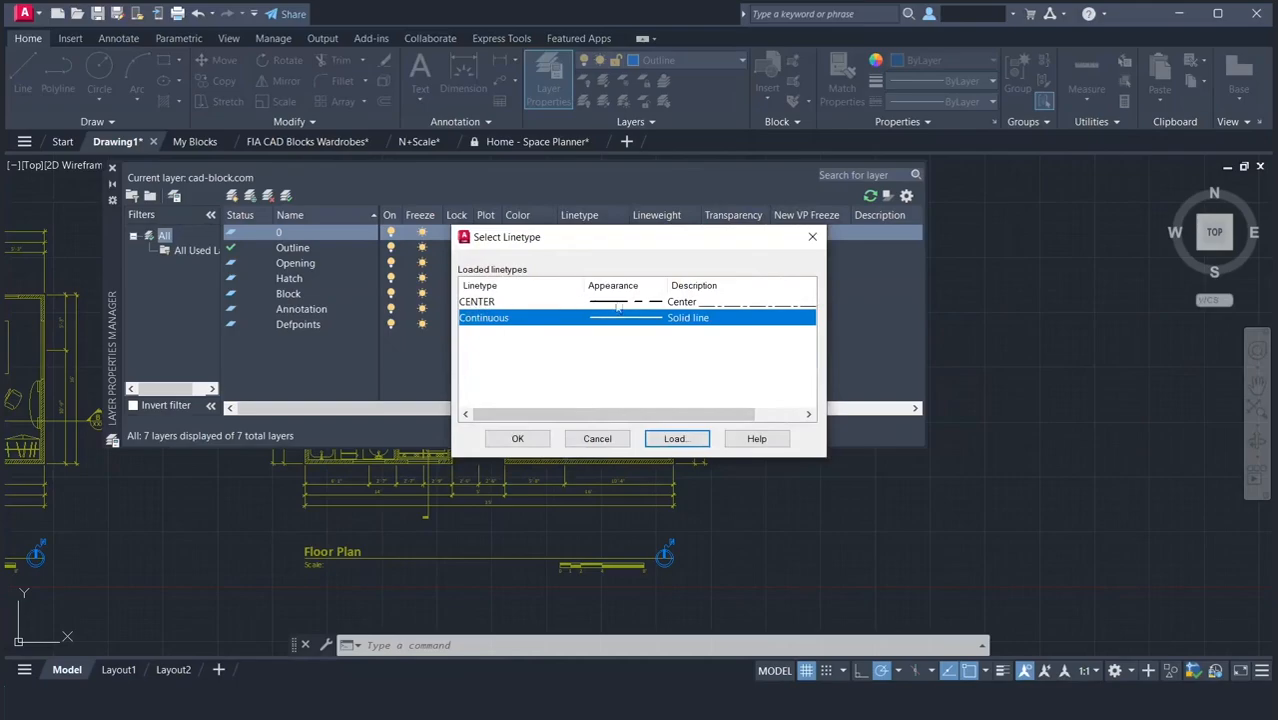
left_click(713, 306)
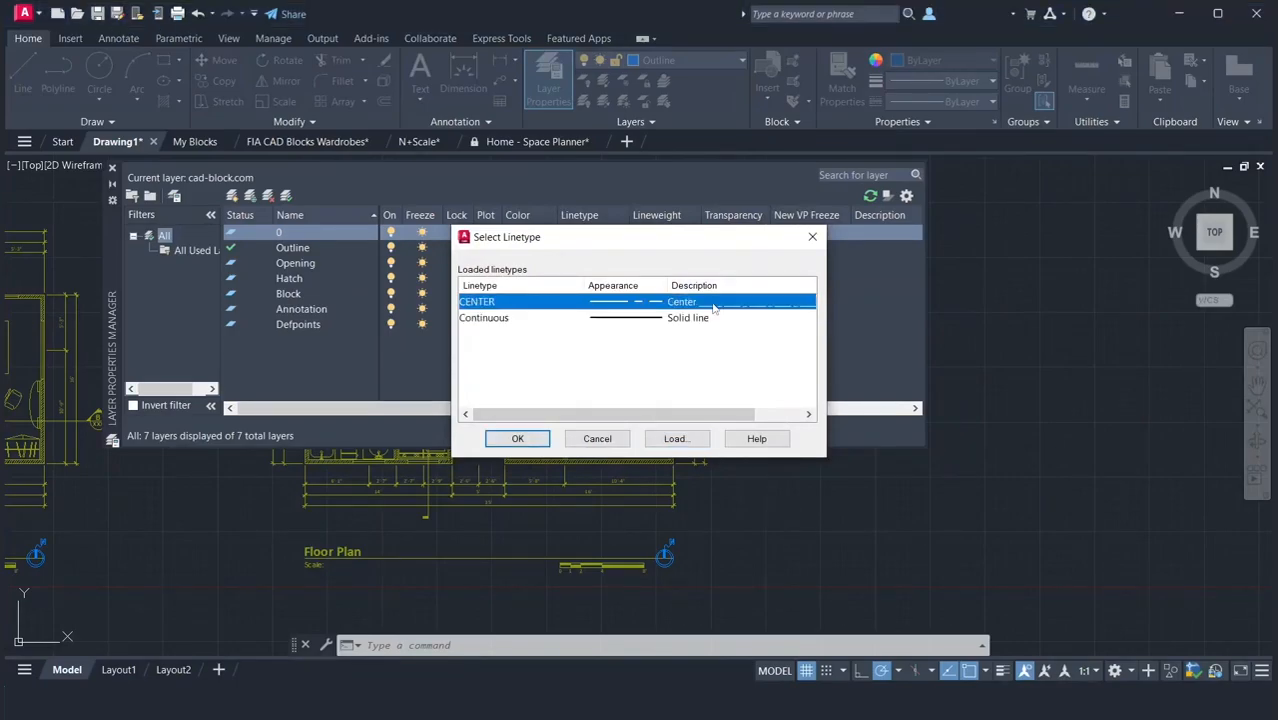
left_click(517, 438)
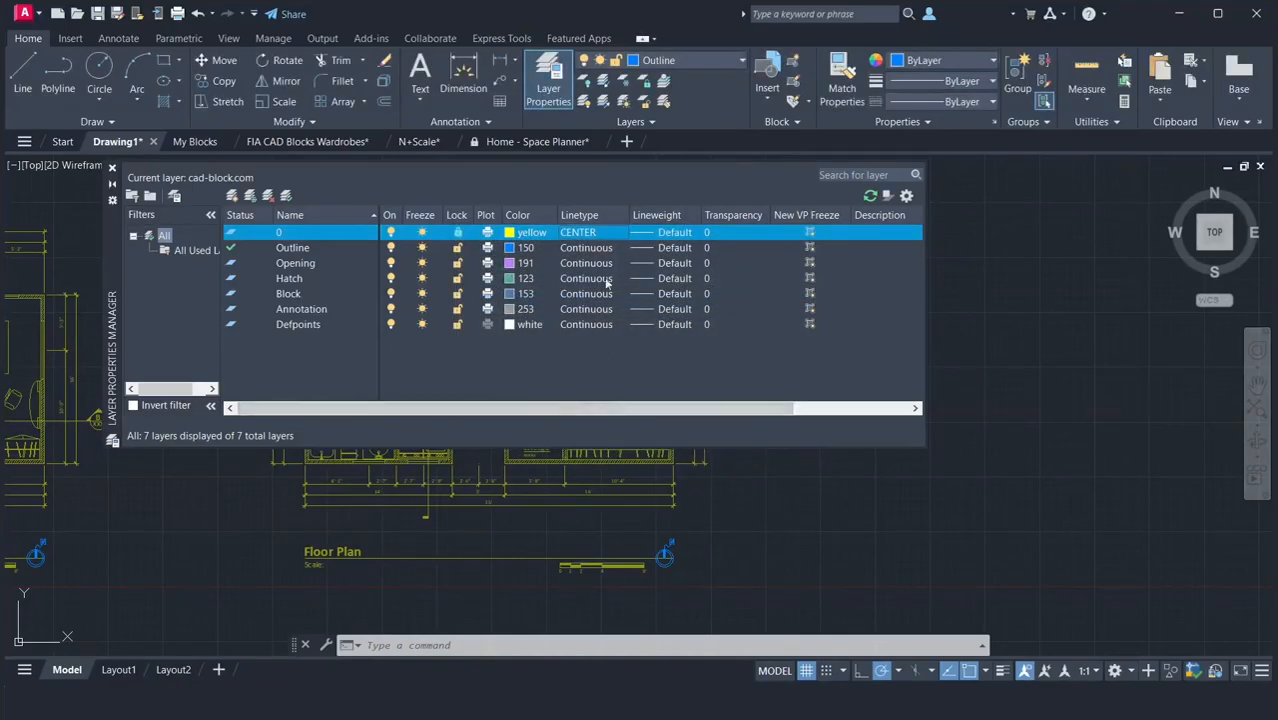
Set the linetype of layer 0 back to Continuous.
left_click(576, 236)
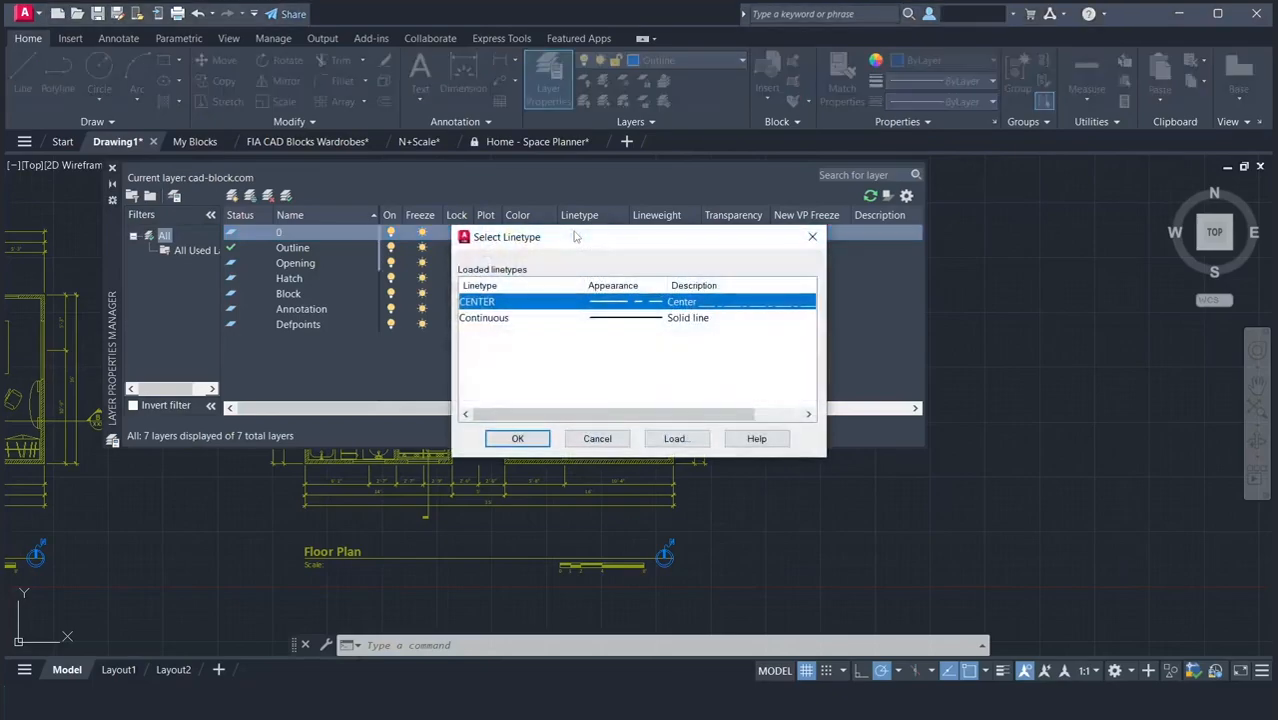
left_click(600, 318)
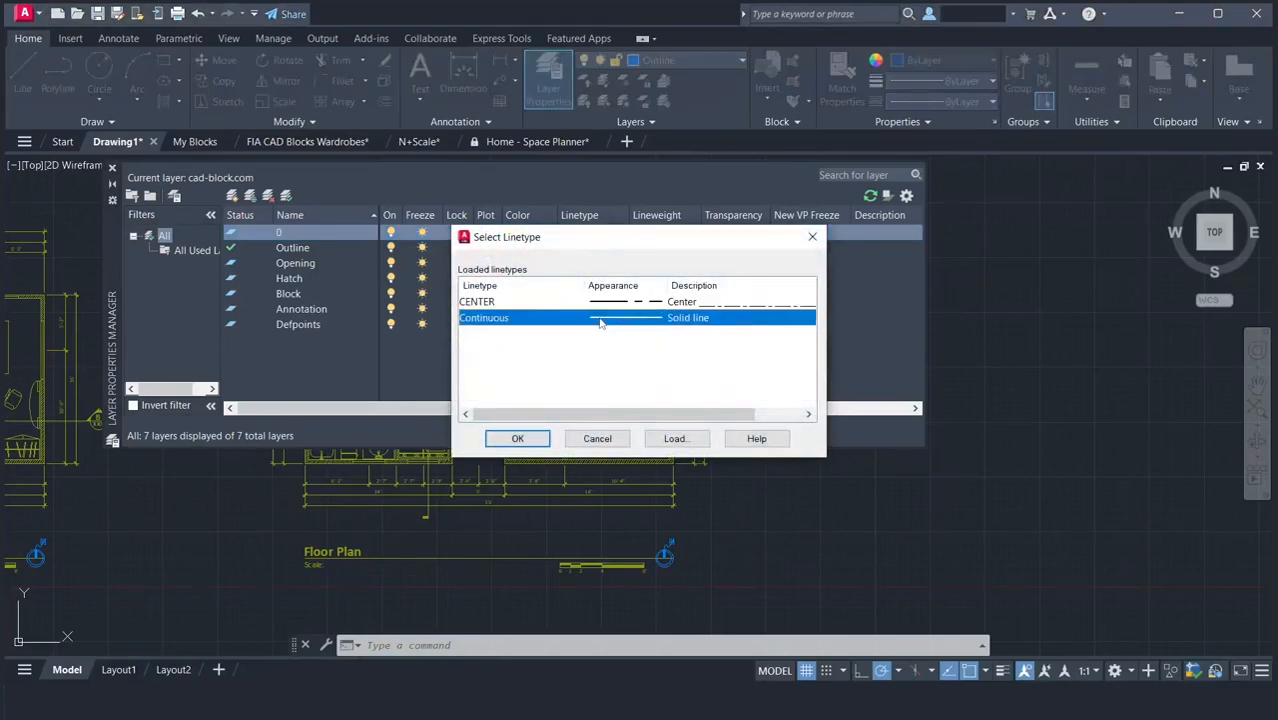
left_click(510, 438)
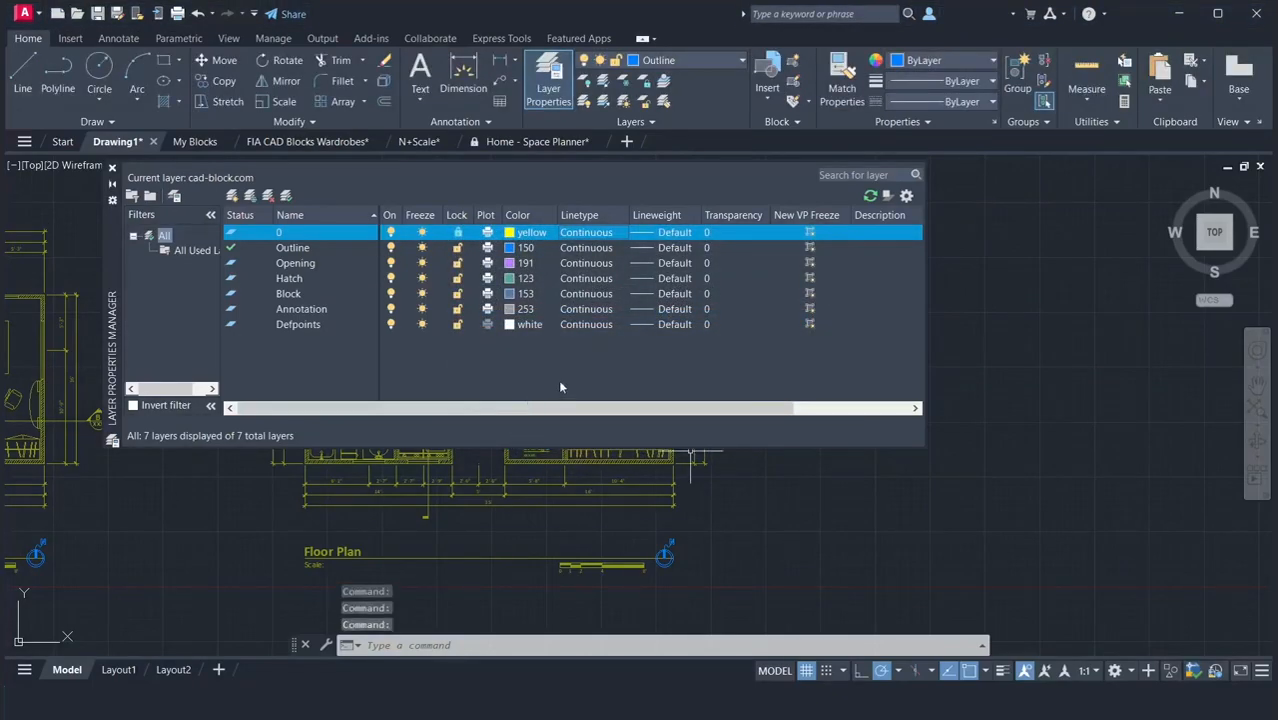
left_click(647, 237)
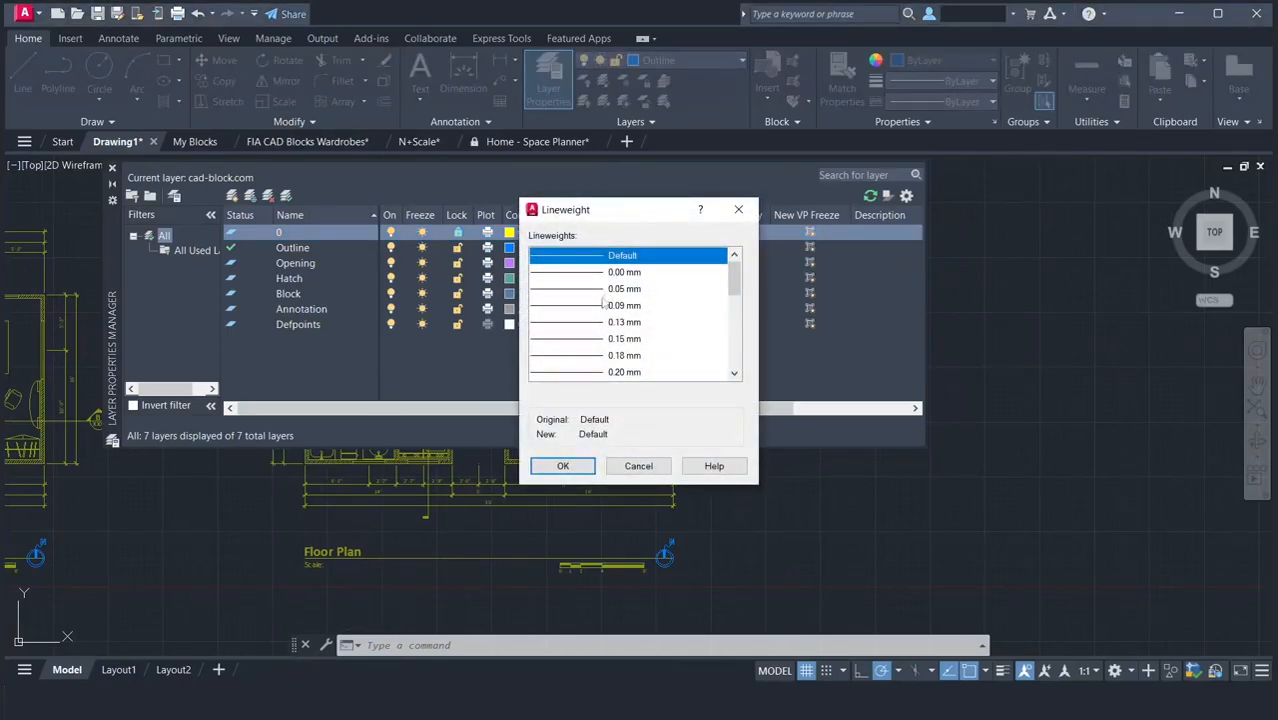
scroll(588, 364, "down", 6)
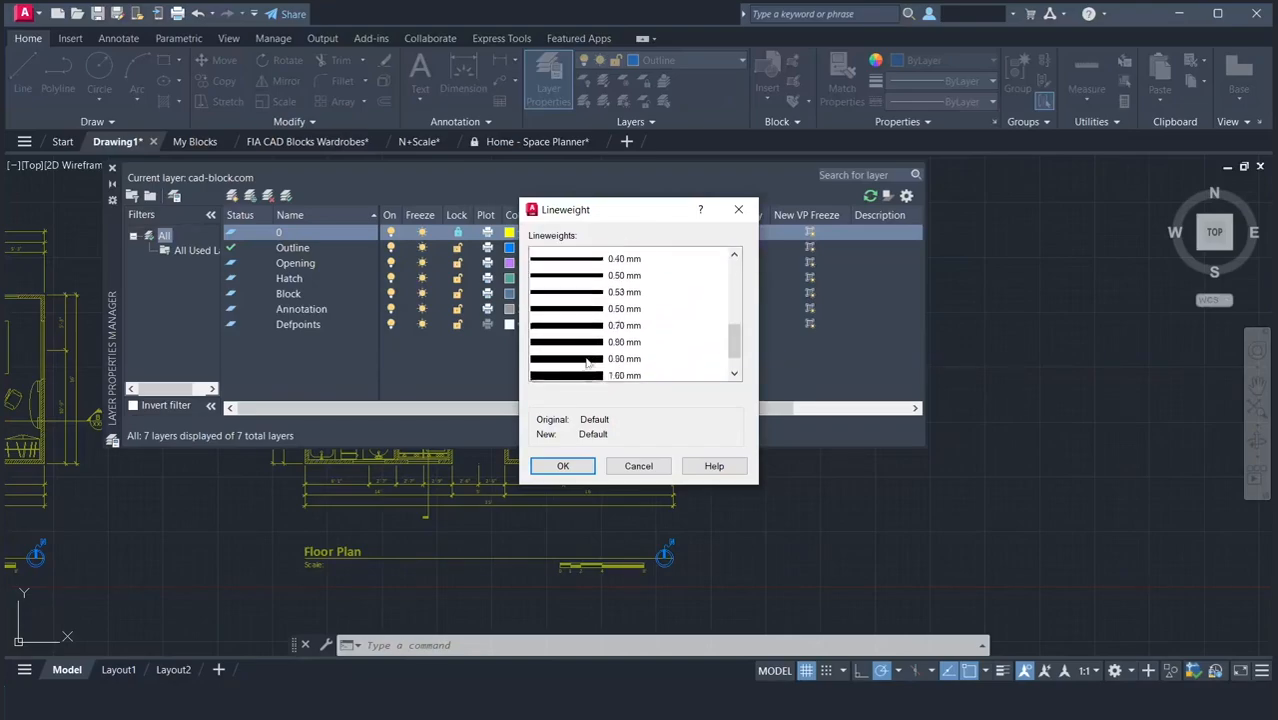
scroll(588, 364, "up", 6)
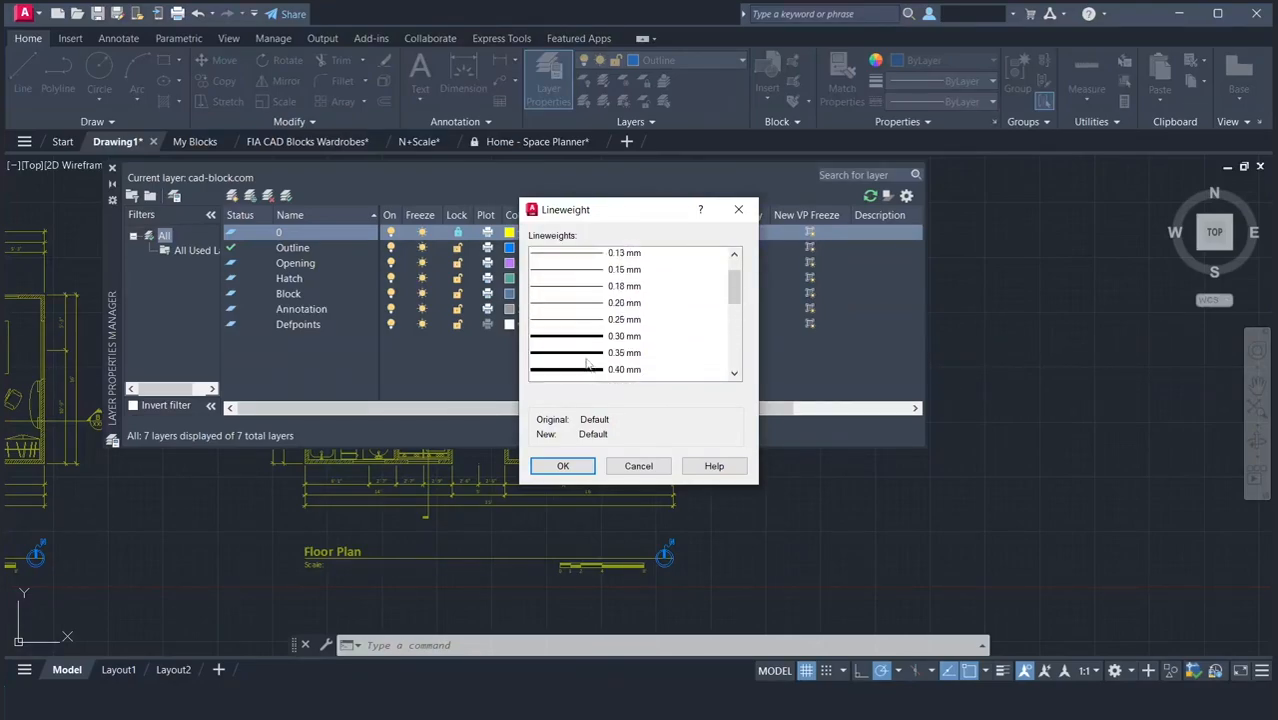
scroll(588, 364, "up", 1)
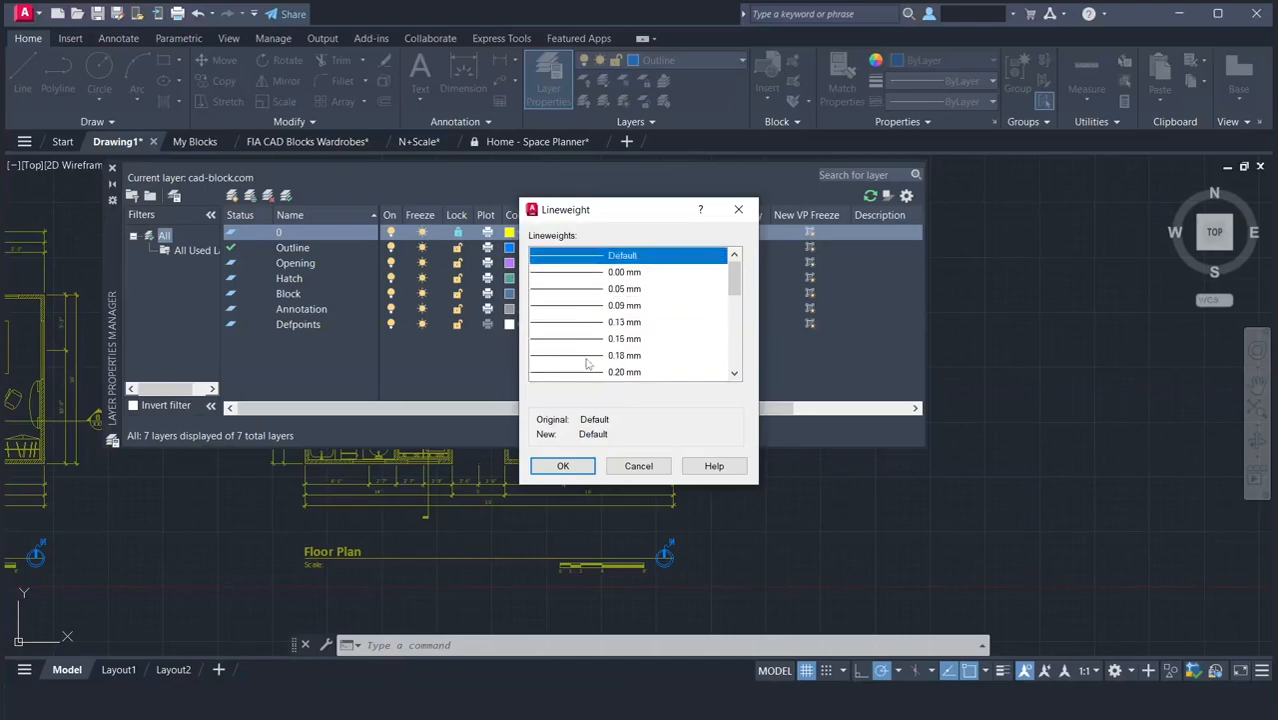
left_click(637, 465)
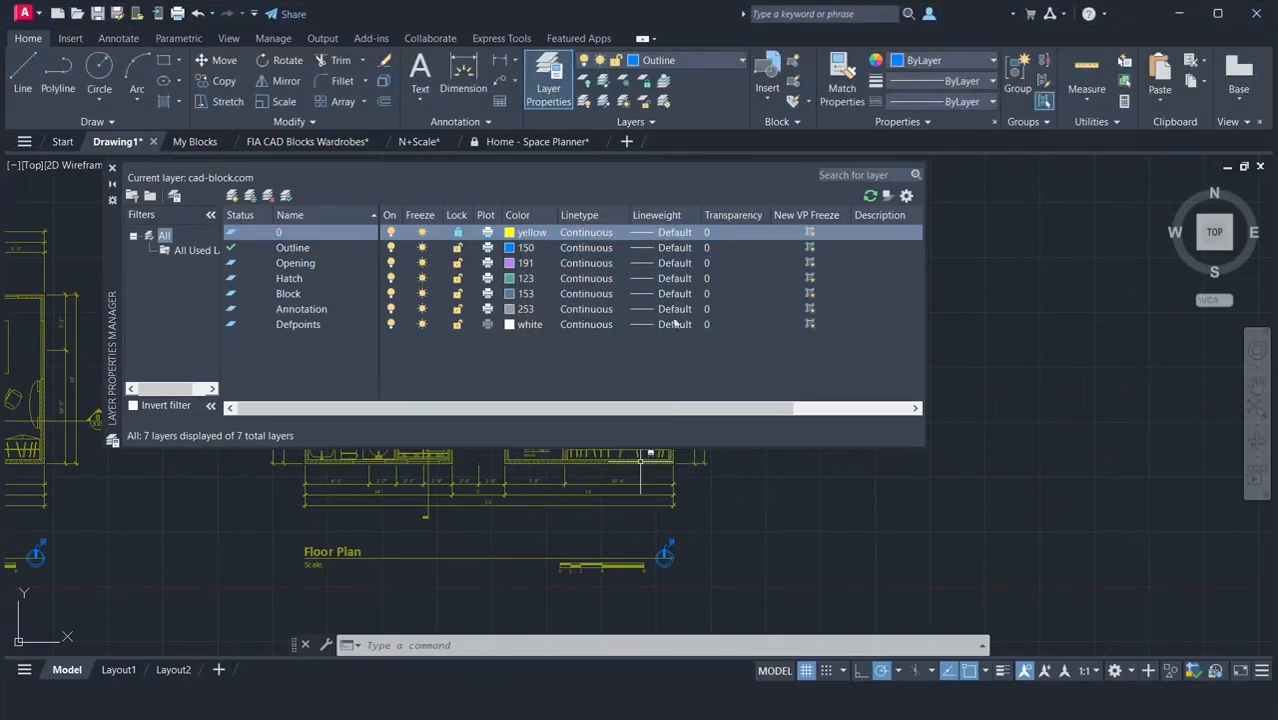
Set the lineweight of the Outline layer to 0.50 mm and of the Opening layer to 0.30 mm.
left_click(660, 249)
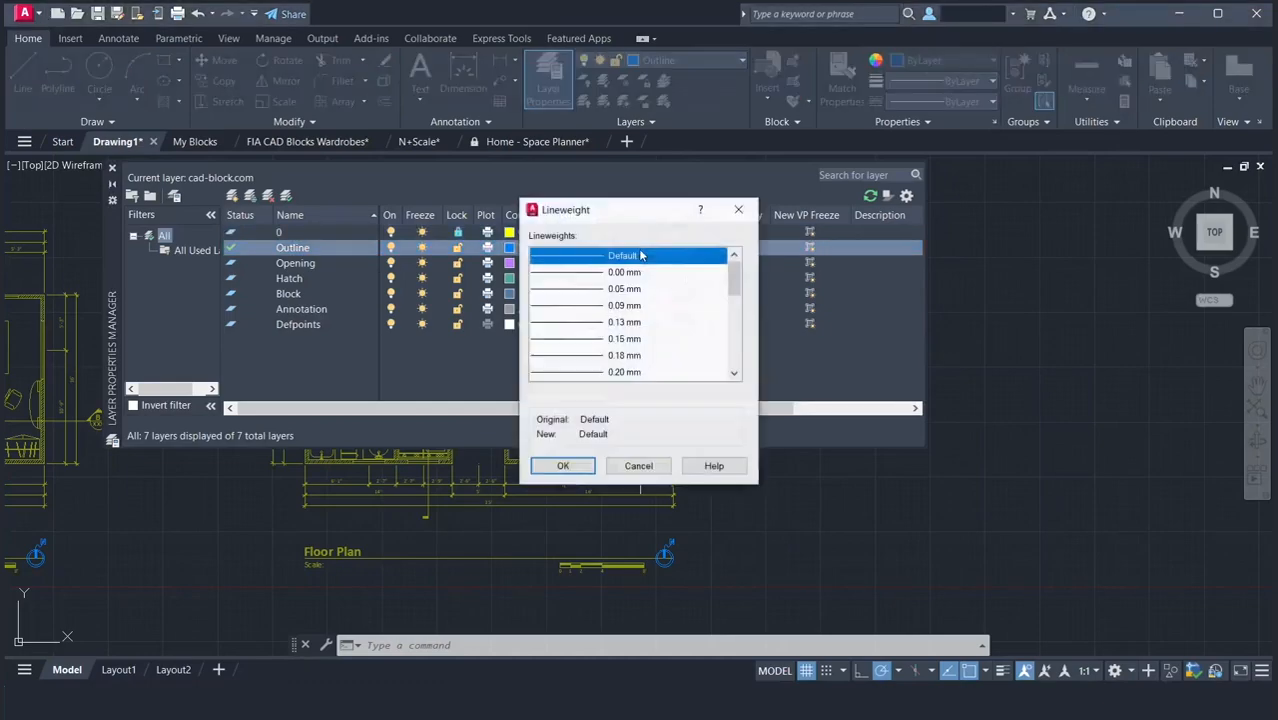
scroll(633, 285, "down", 3)
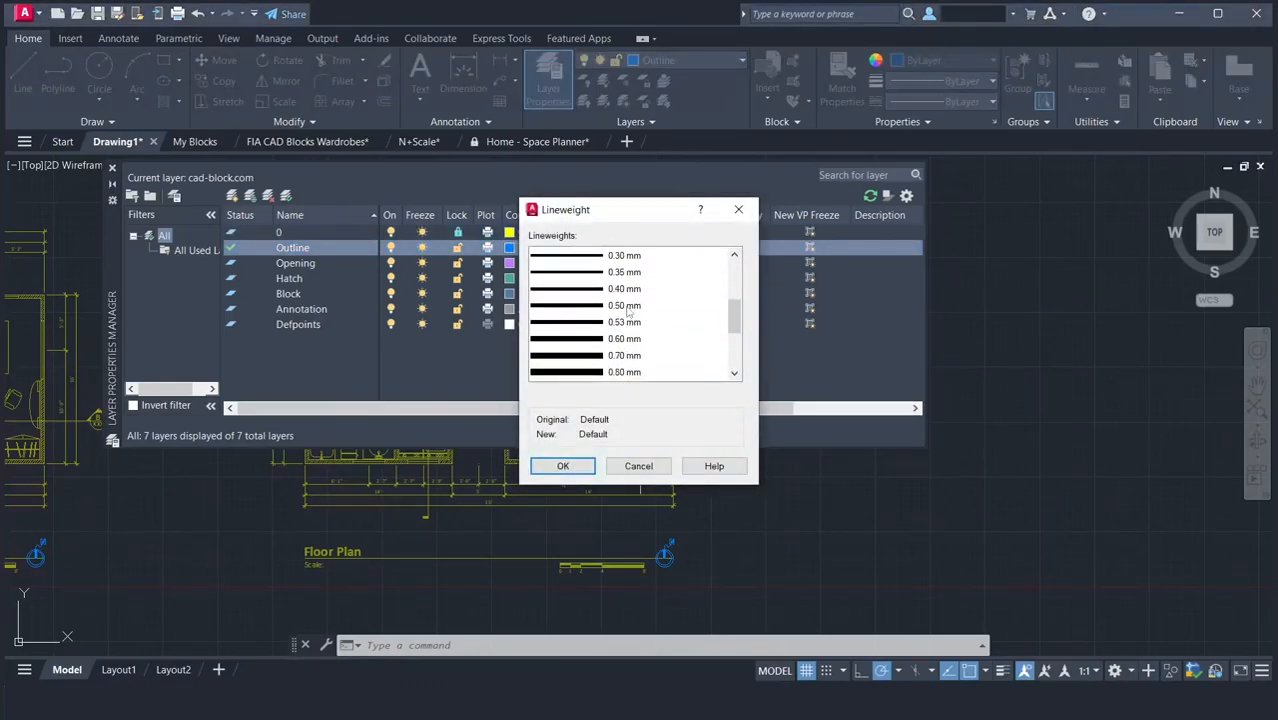
left_click(628, 310)
left_click(563, 467)
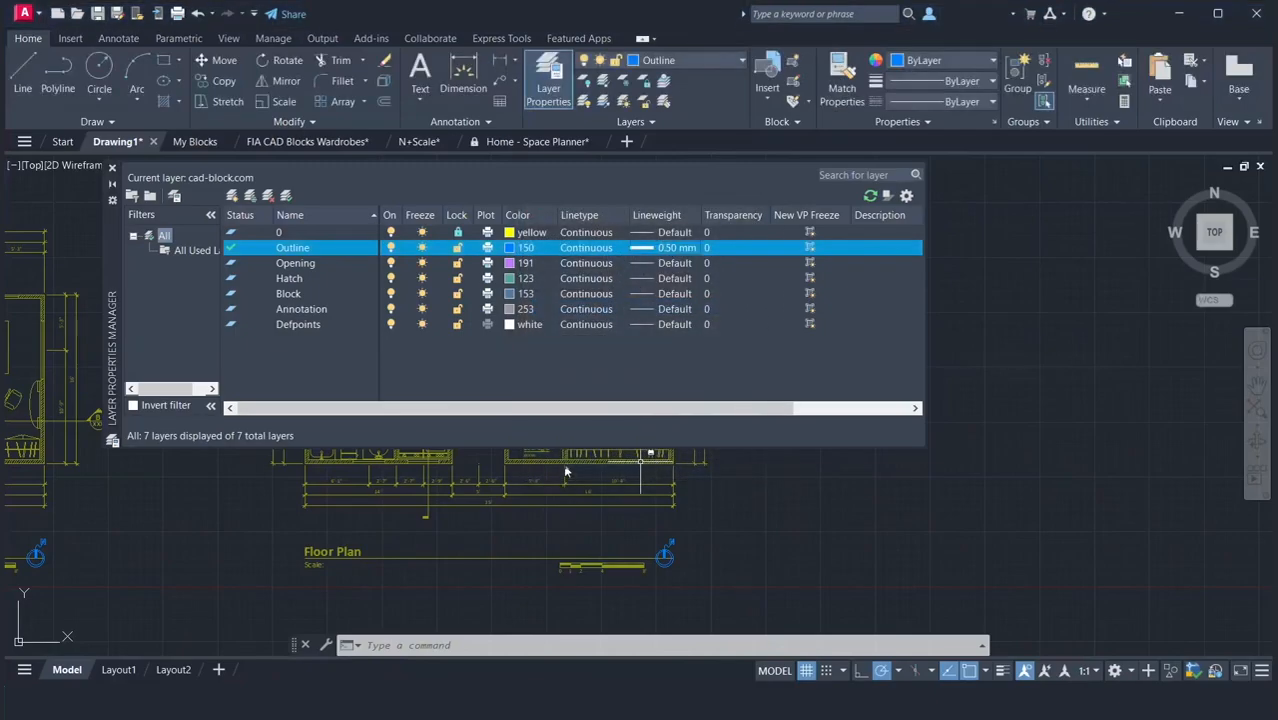
left_click(648, 264)
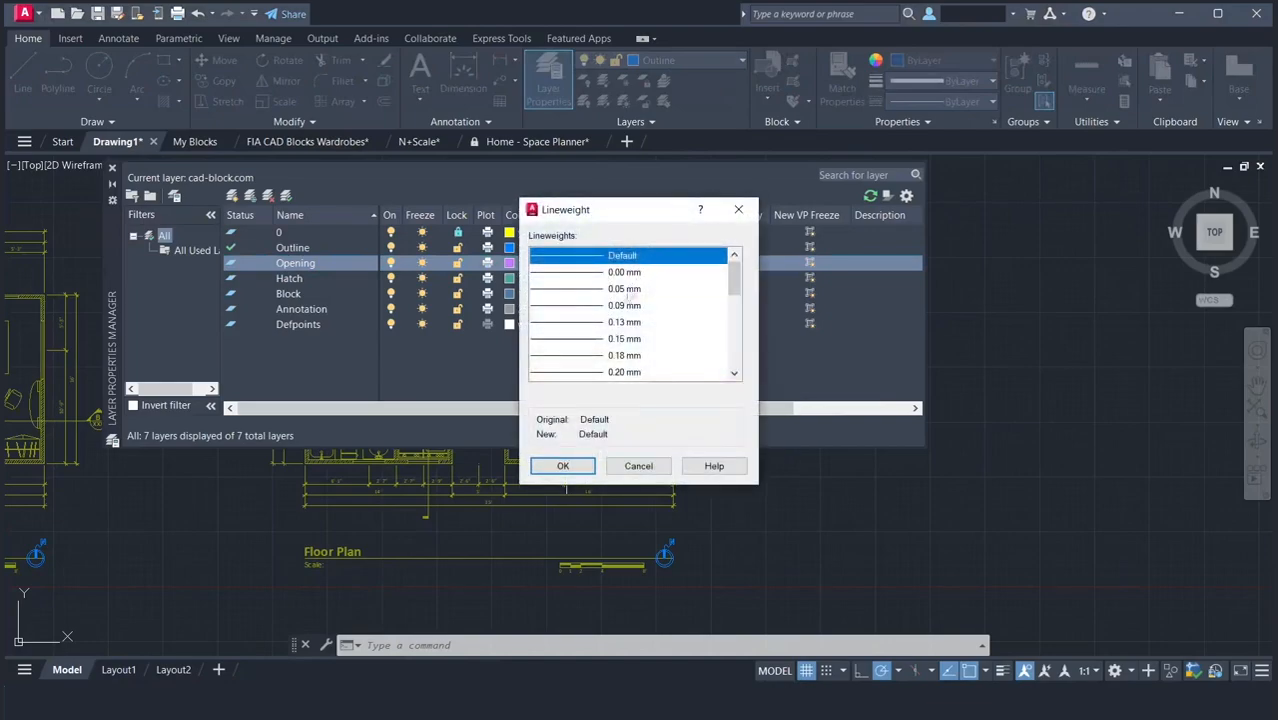
scroll(615, 316, "down", 3)
left_click(591, 357)
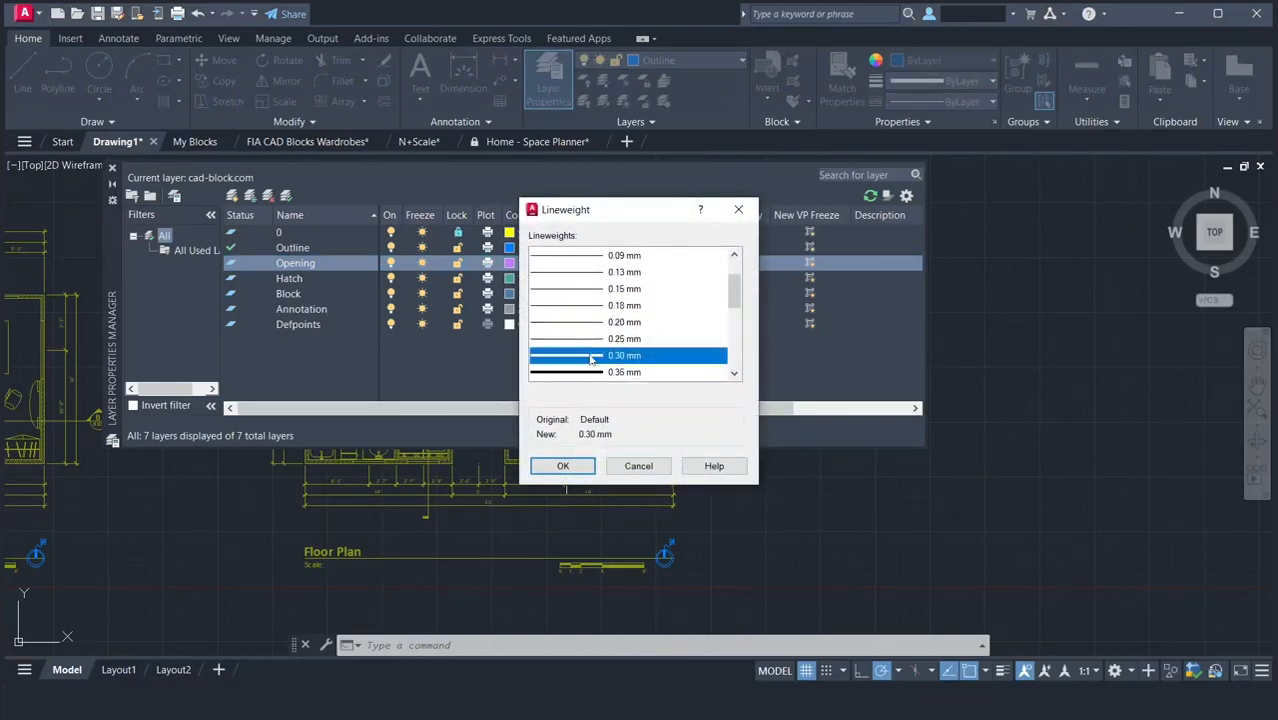
left_click(562, 465)
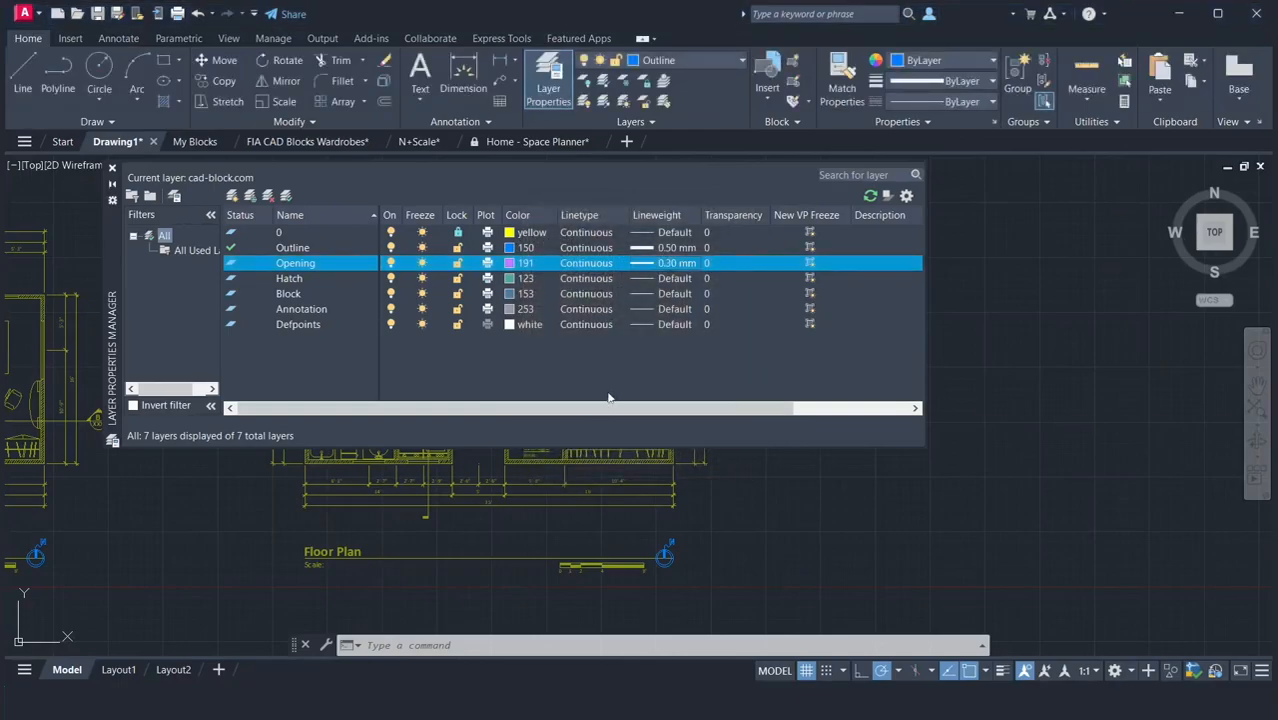
Set the lineweight of both the Hatch layer and the Block layer to 0.05 mm.
left_click(650, 287)
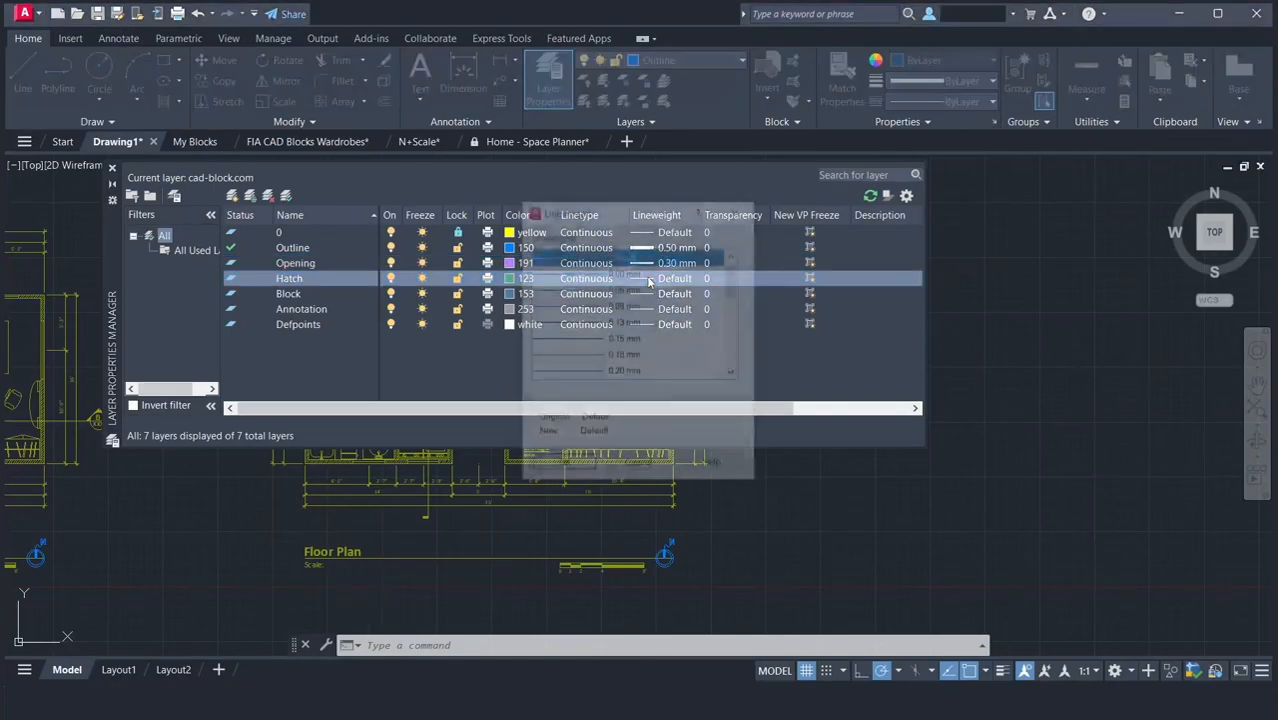
left_click(627, 289)
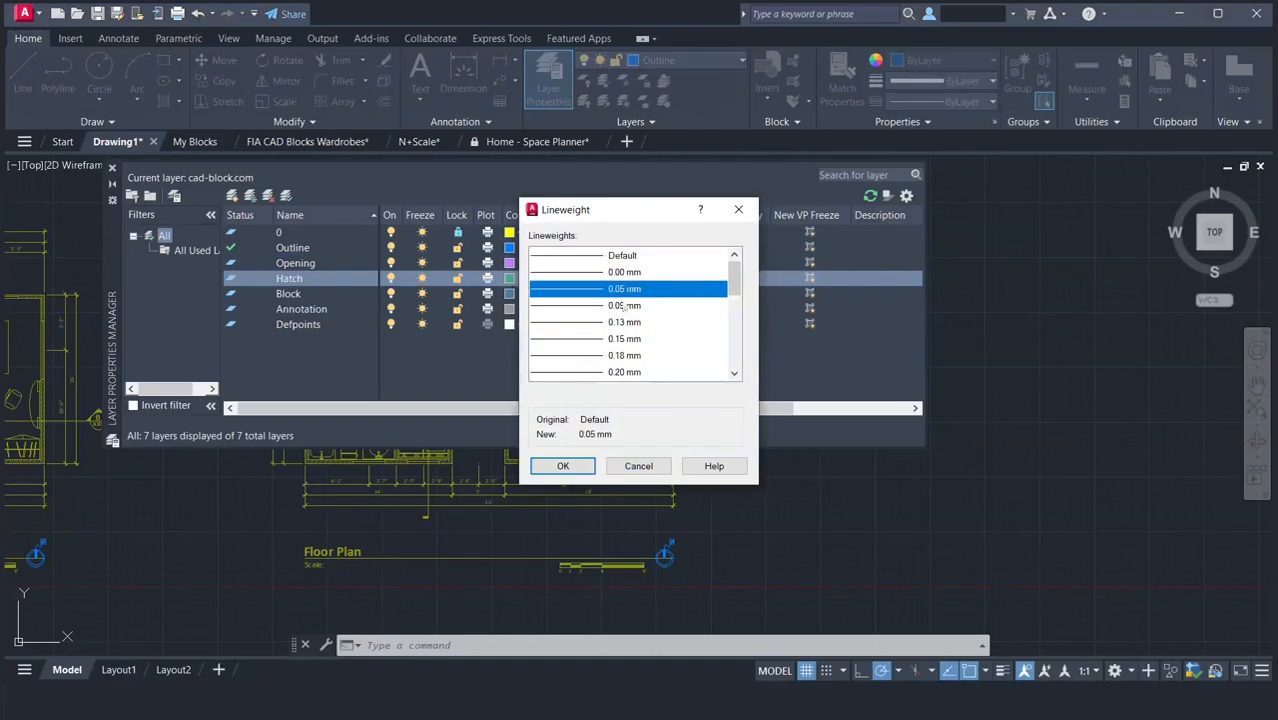
left_click(562, 465)
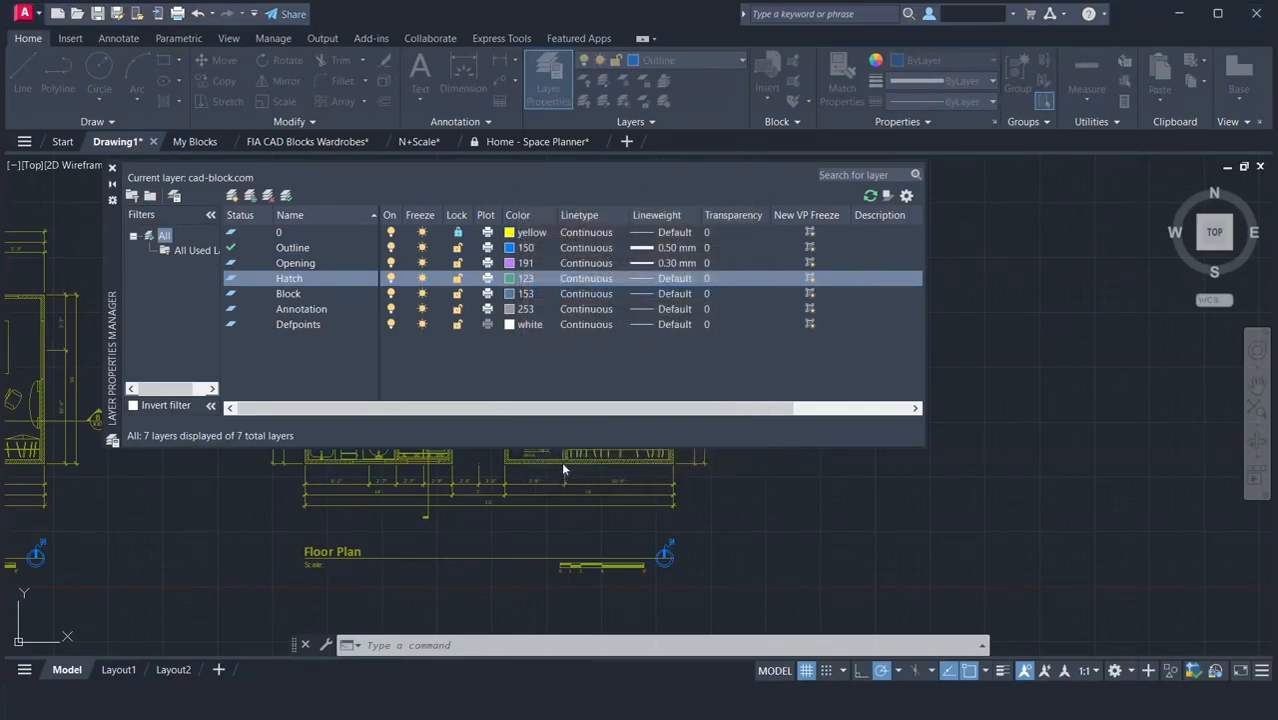
left_click(645, 295)
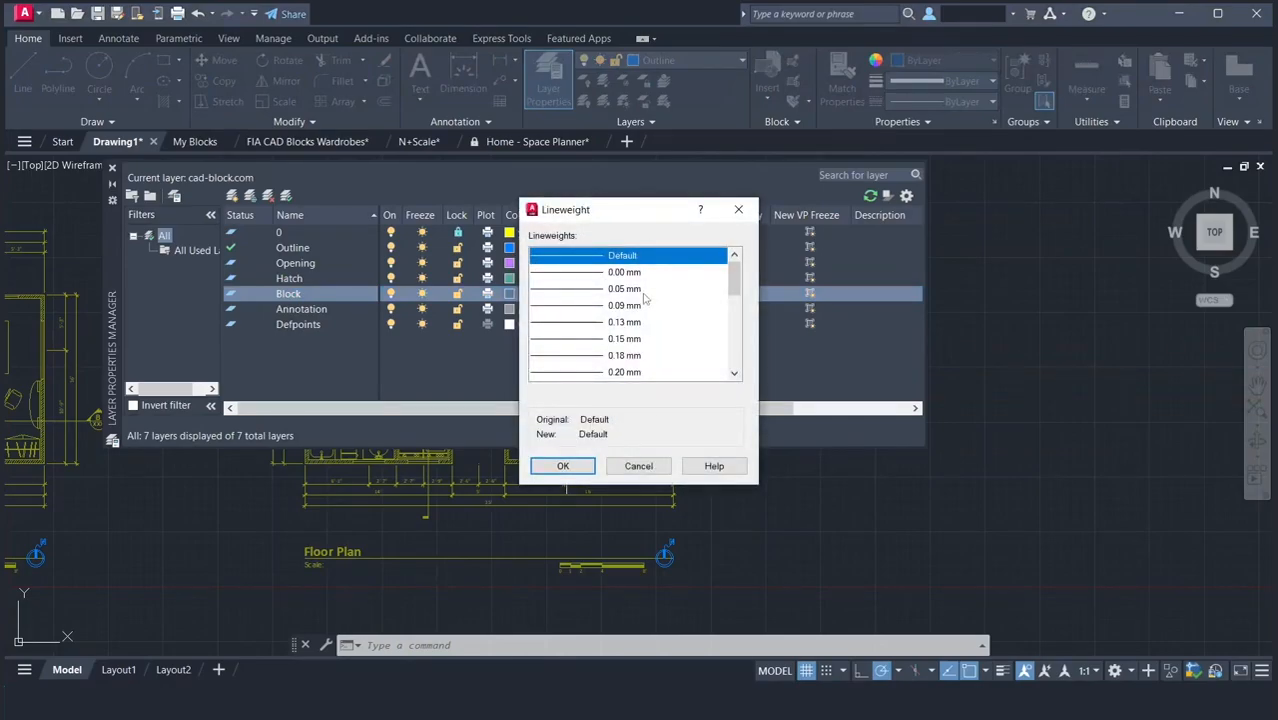
left_click(623, 289)
left_click(563, 465)
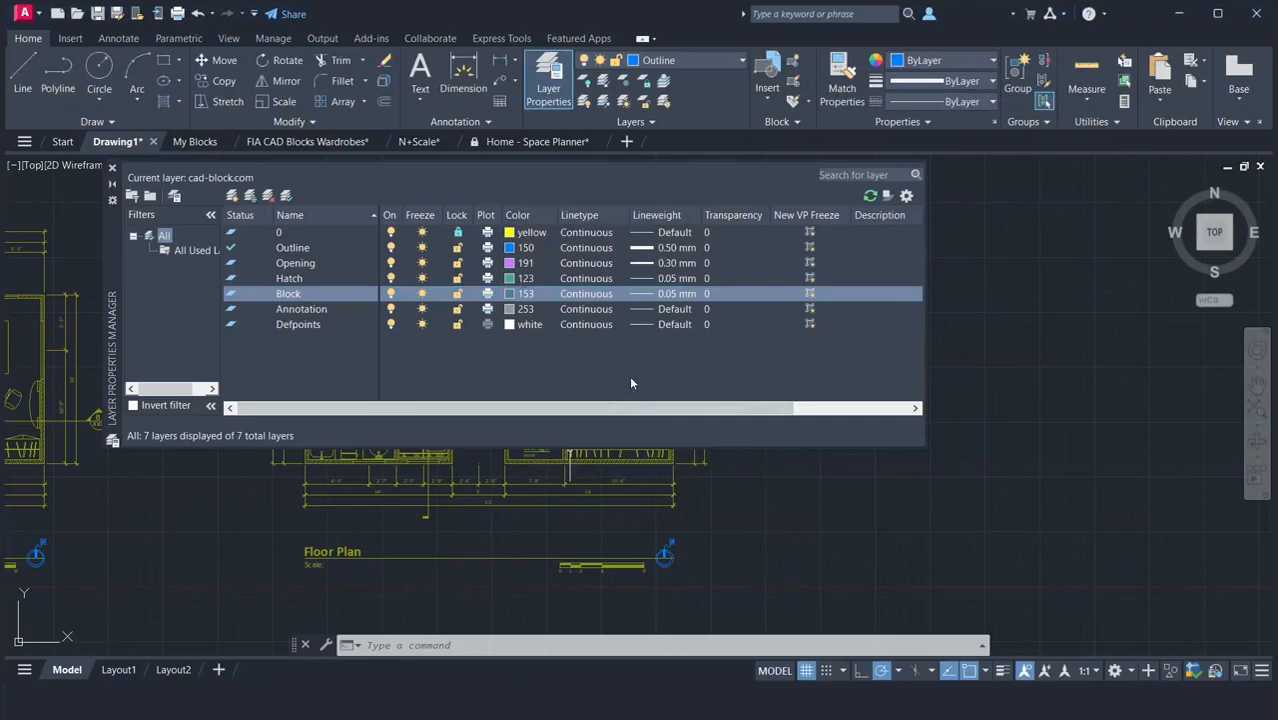
Set the transparency of layer 0 to 50 and close the layer manager.
double_click(715, 231)
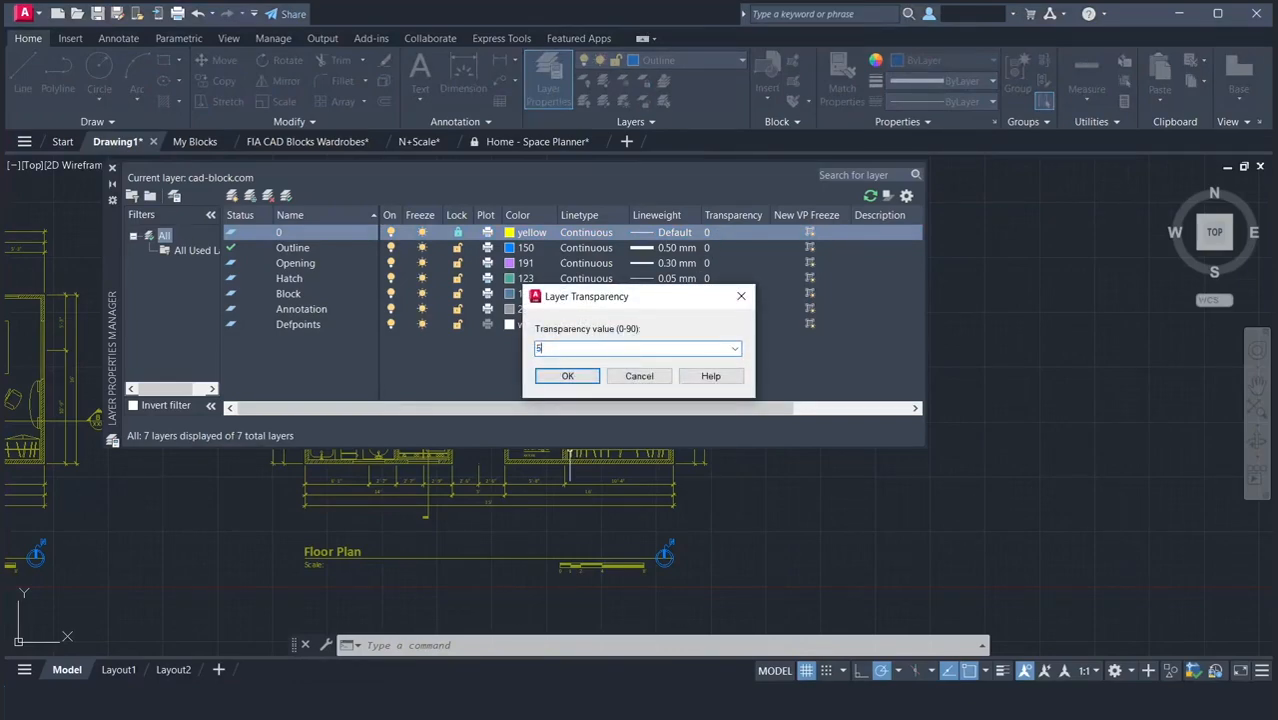
left_click(586, 377)
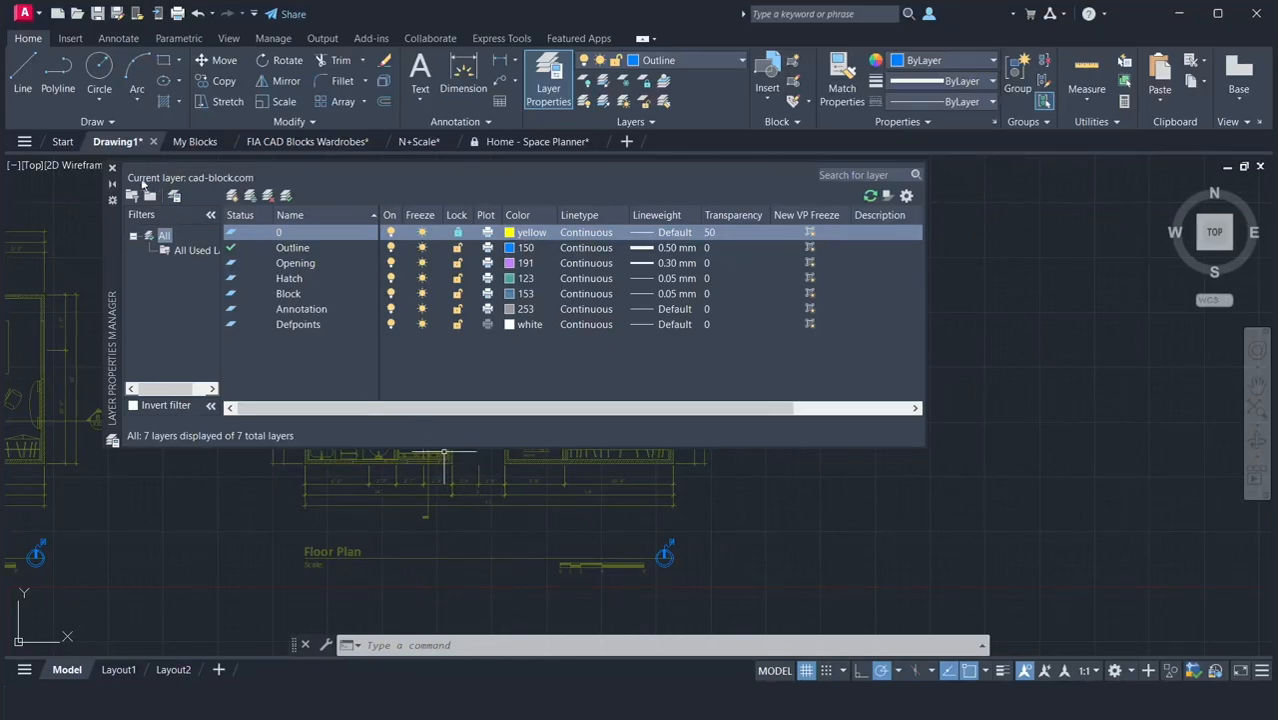
left_click(113, 169)
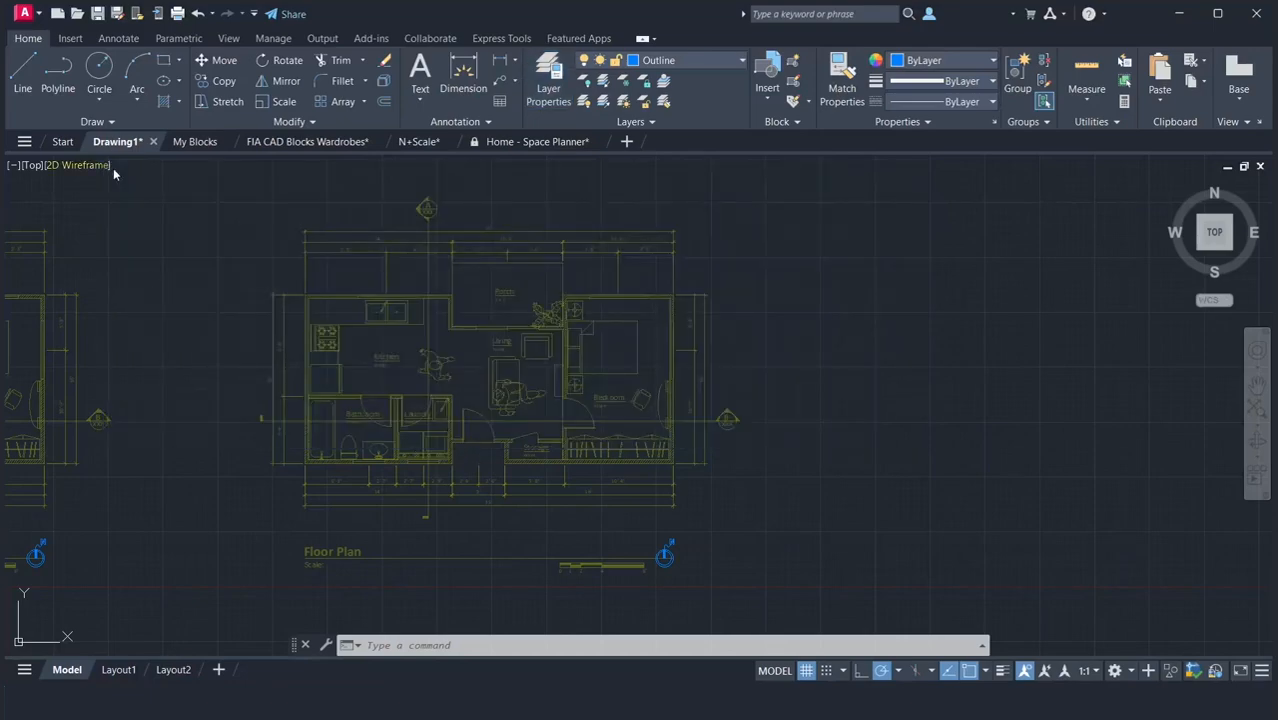
Turn layer 0 off and back on, and freeze and thaw it.
left_click(710, 60)
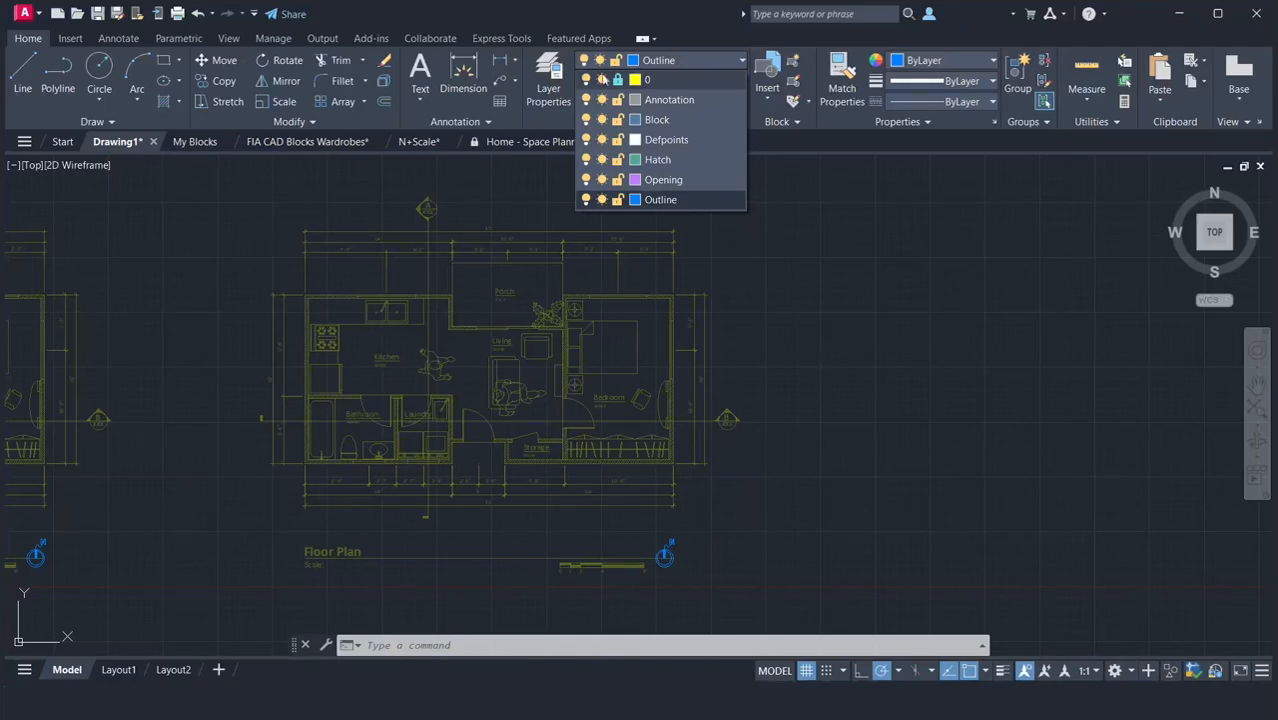
left_click(587, 80)
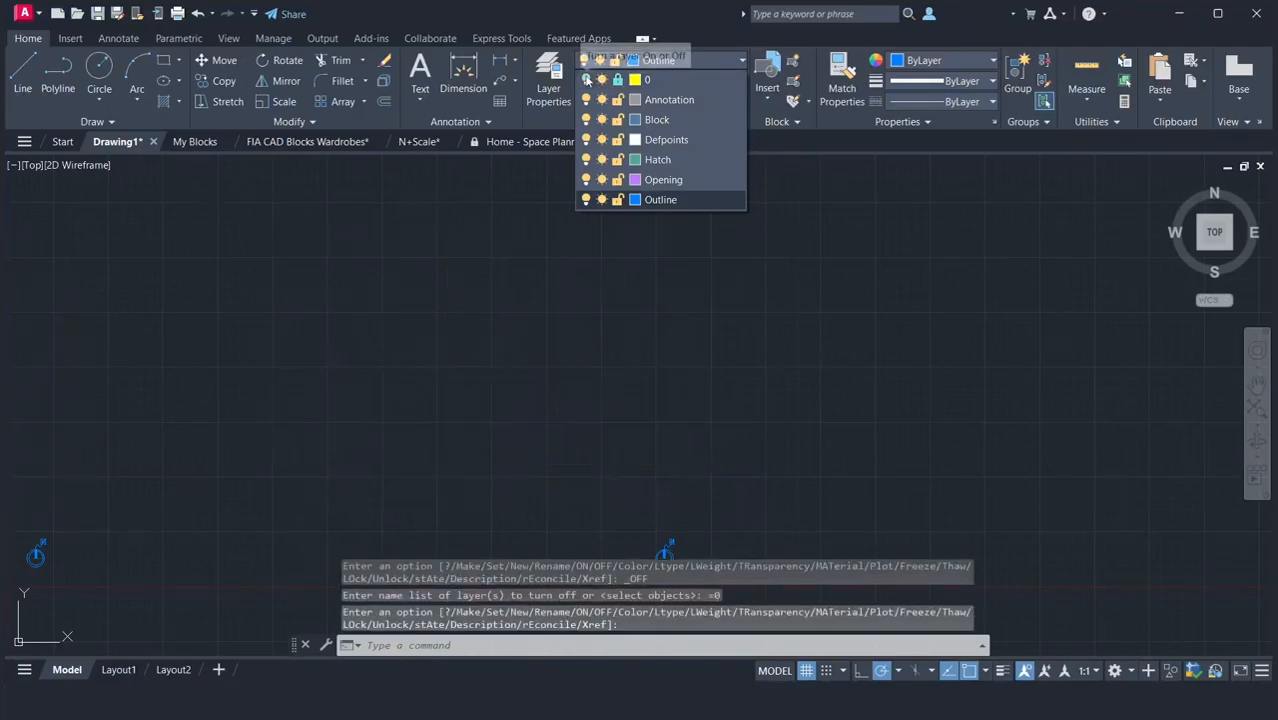
left_click(587, 80)
left_click(601, 80)
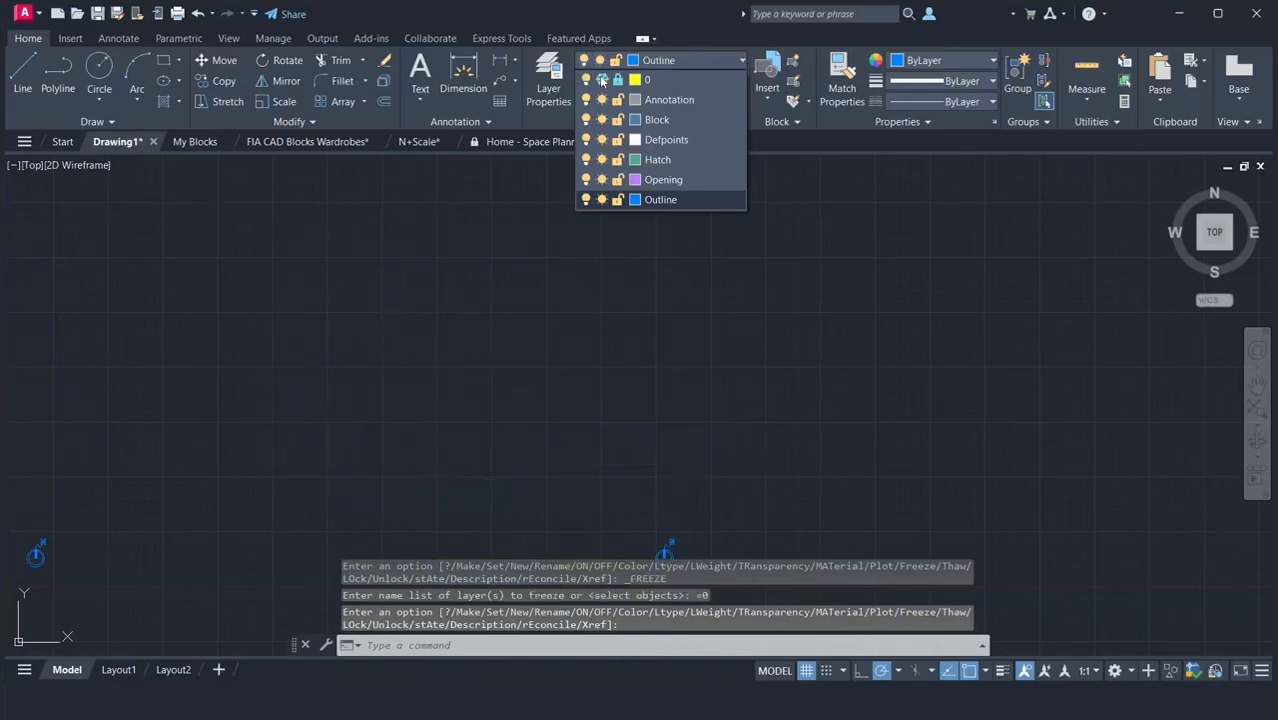
left_click(601, 80)
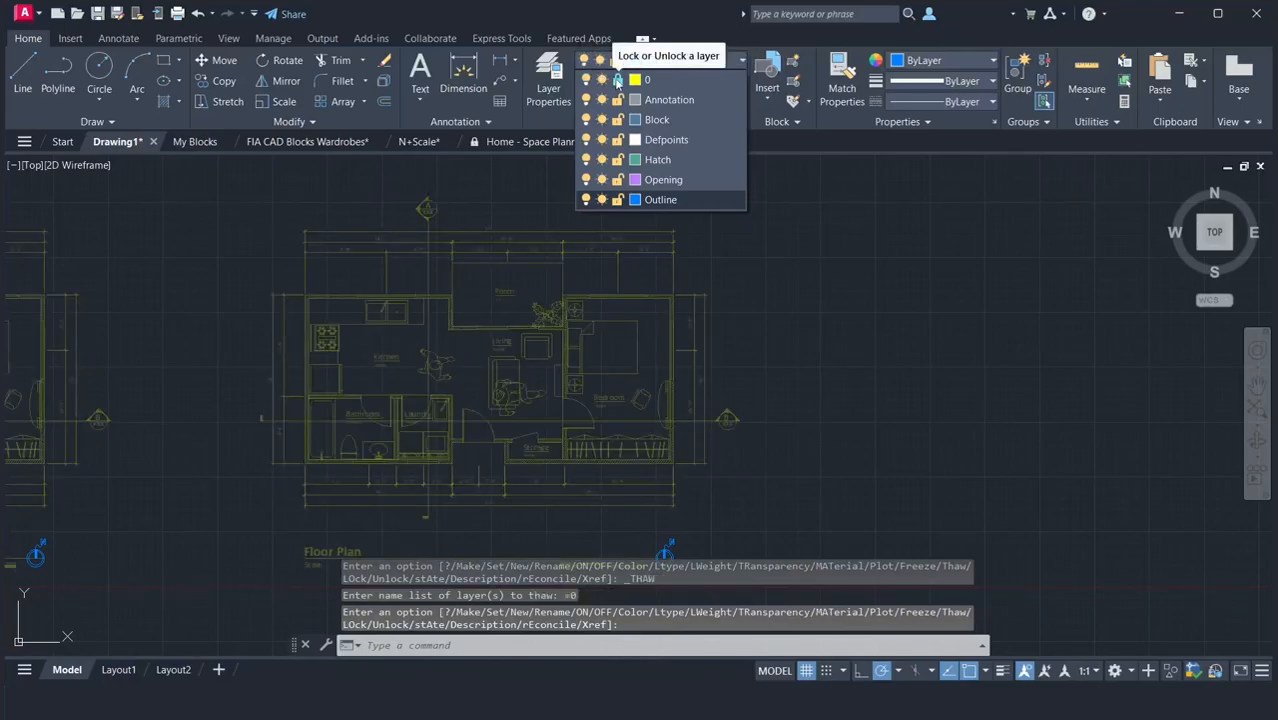
Unlock layer 0 and make it the current layer.
left_click(617, 80)
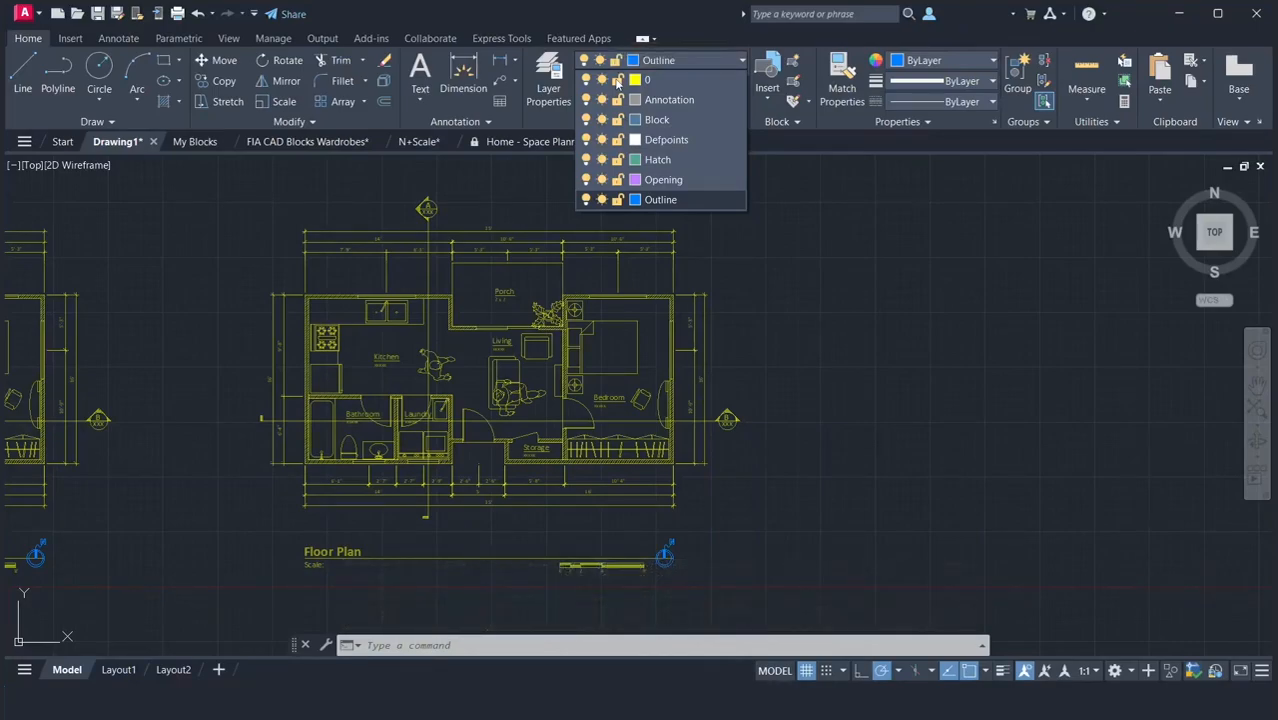
left_click(675, 80)
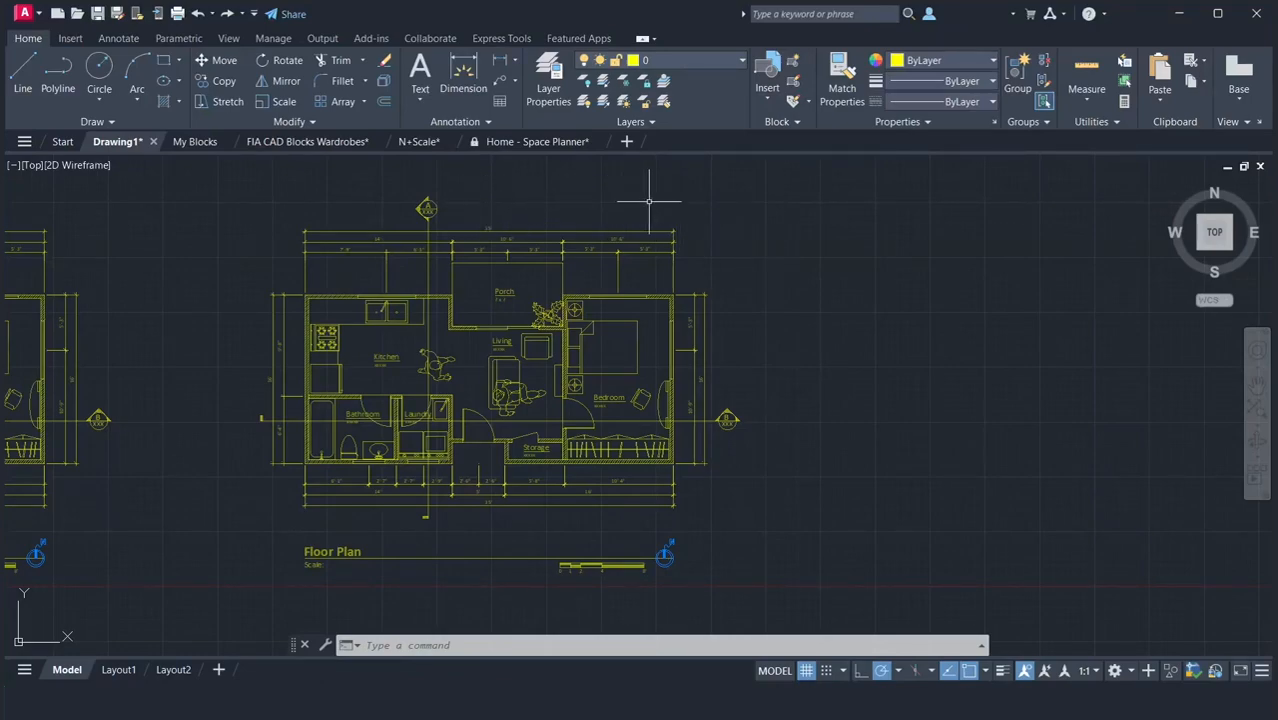
Select the dimensions, section markers, drawing title, scale bar and north symbol surrounding the copied floor plan.
left_click(712, 196)
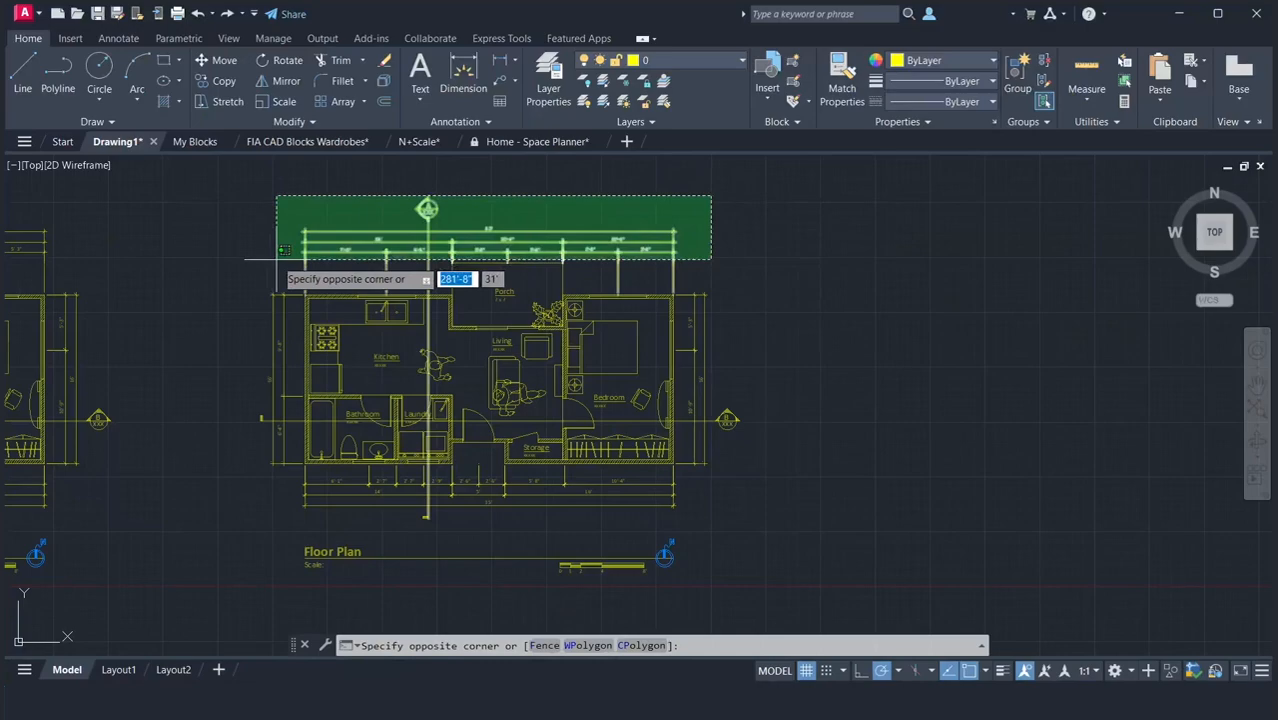
left_click(330, 238)
left_click(300, 240)
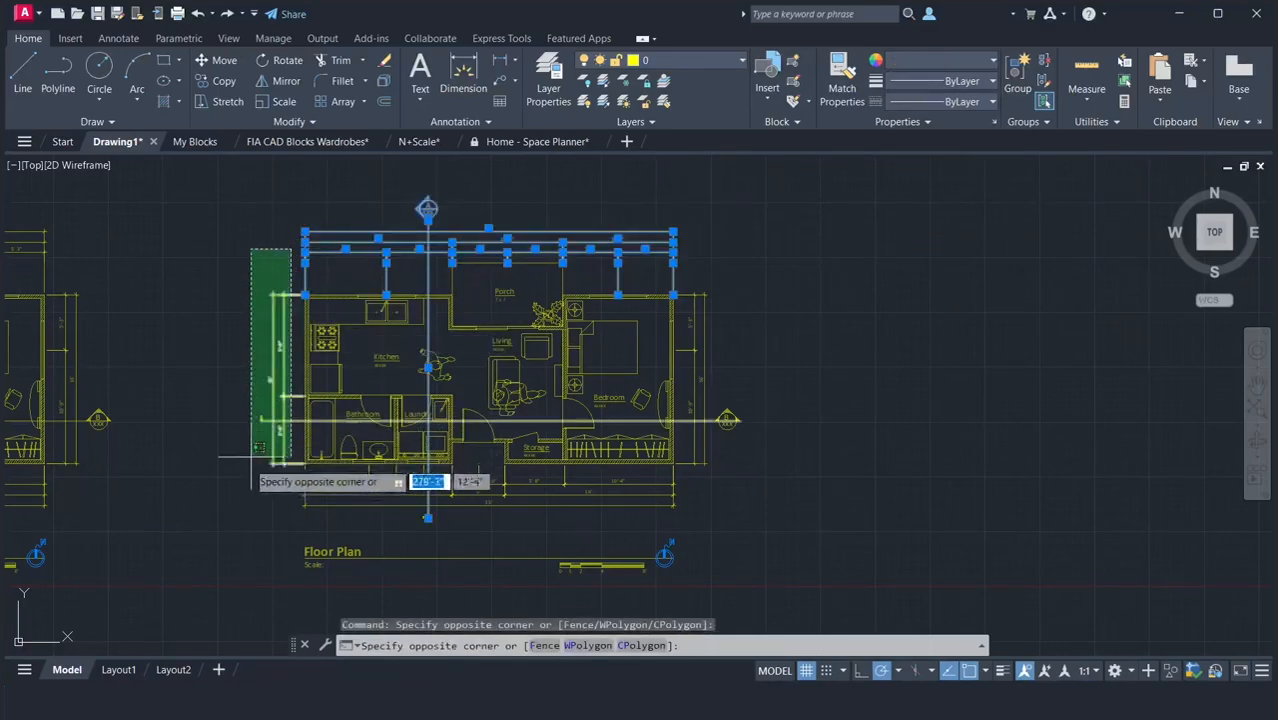
left_click(229, 518)
left_click(782, 590)
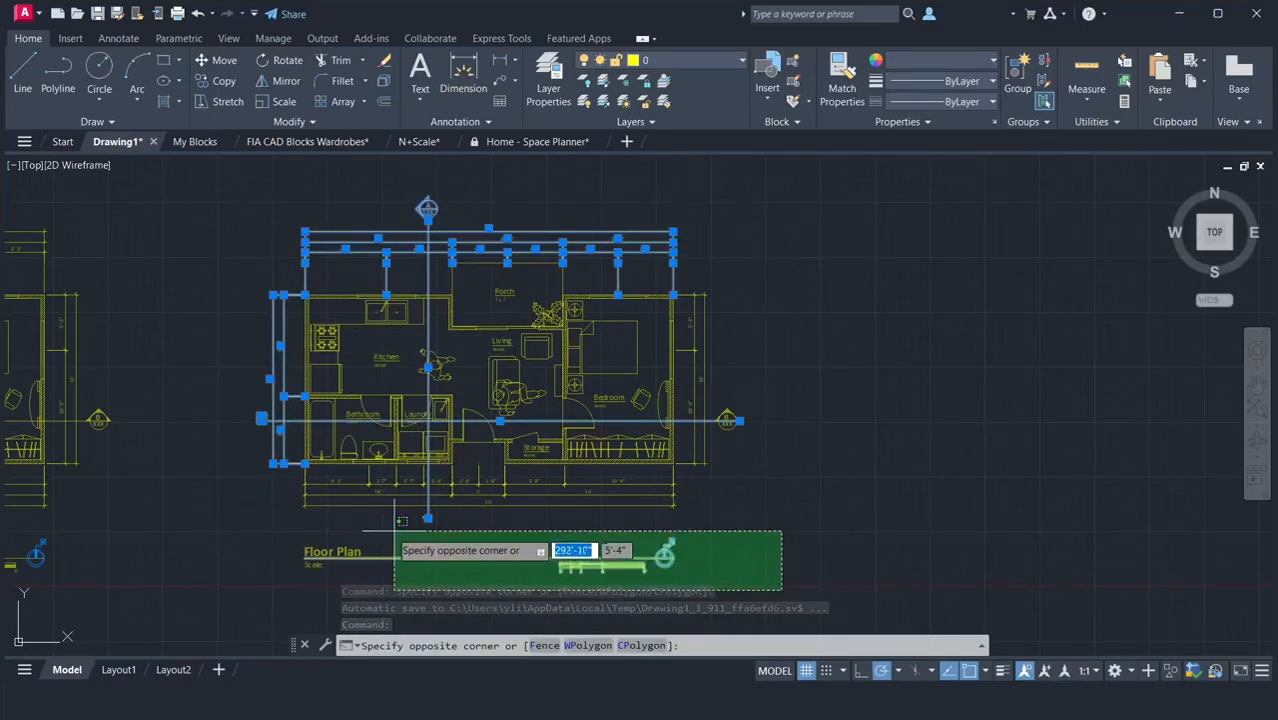
left_click(230, 478)
left_click(763, 519)
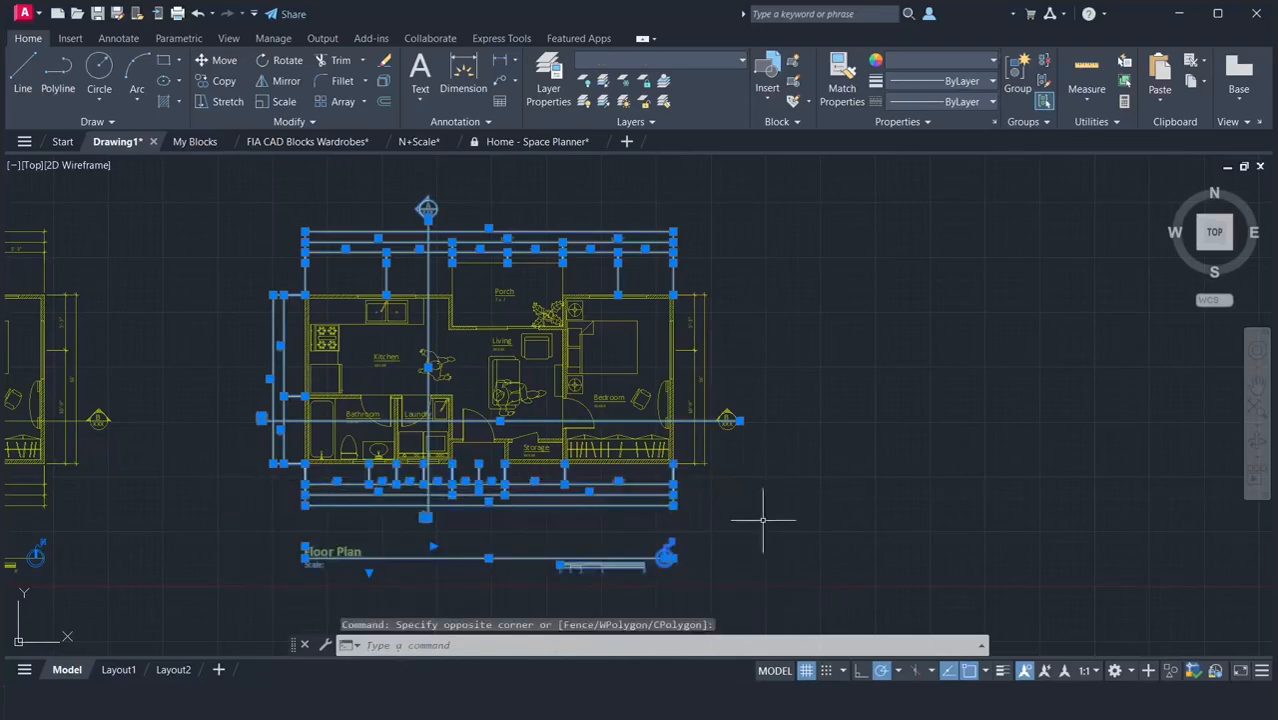
left_click(690, 262)
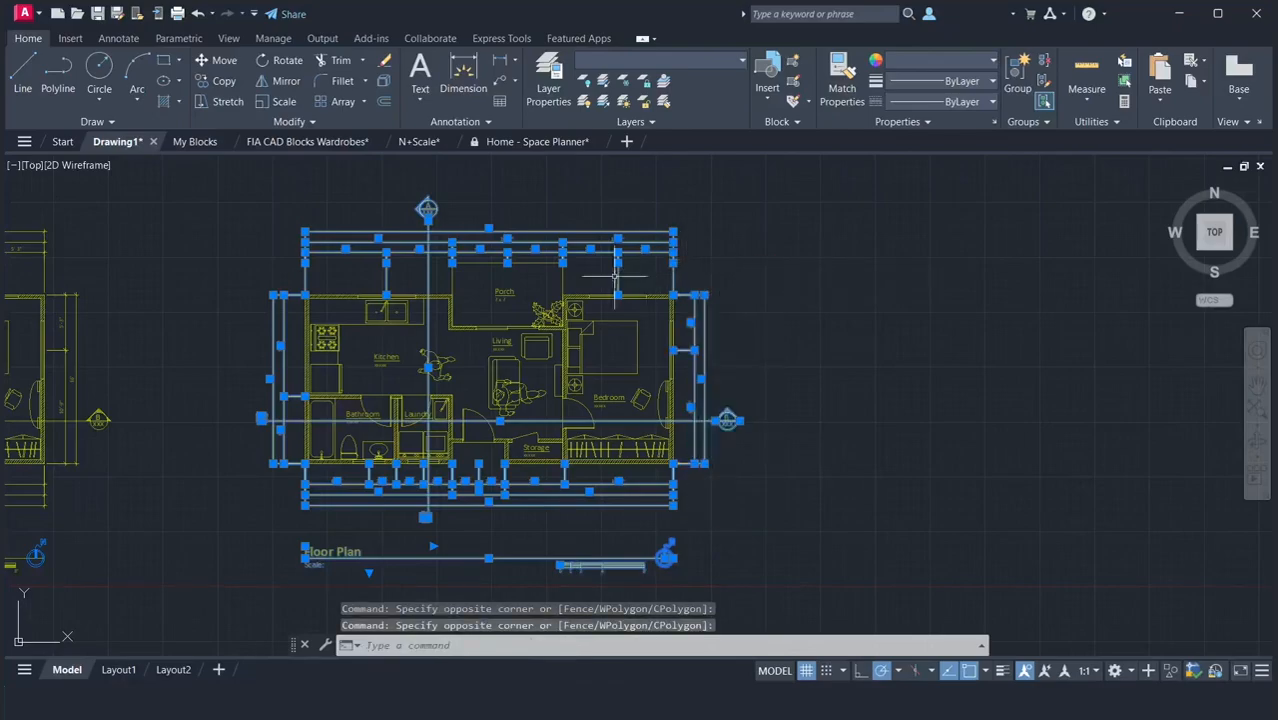
Add the seven room labels, from Porch to Bathroom, to the selection and assign all selected objects to the Annotation layer.
scroll(473, 302, "up", 2)
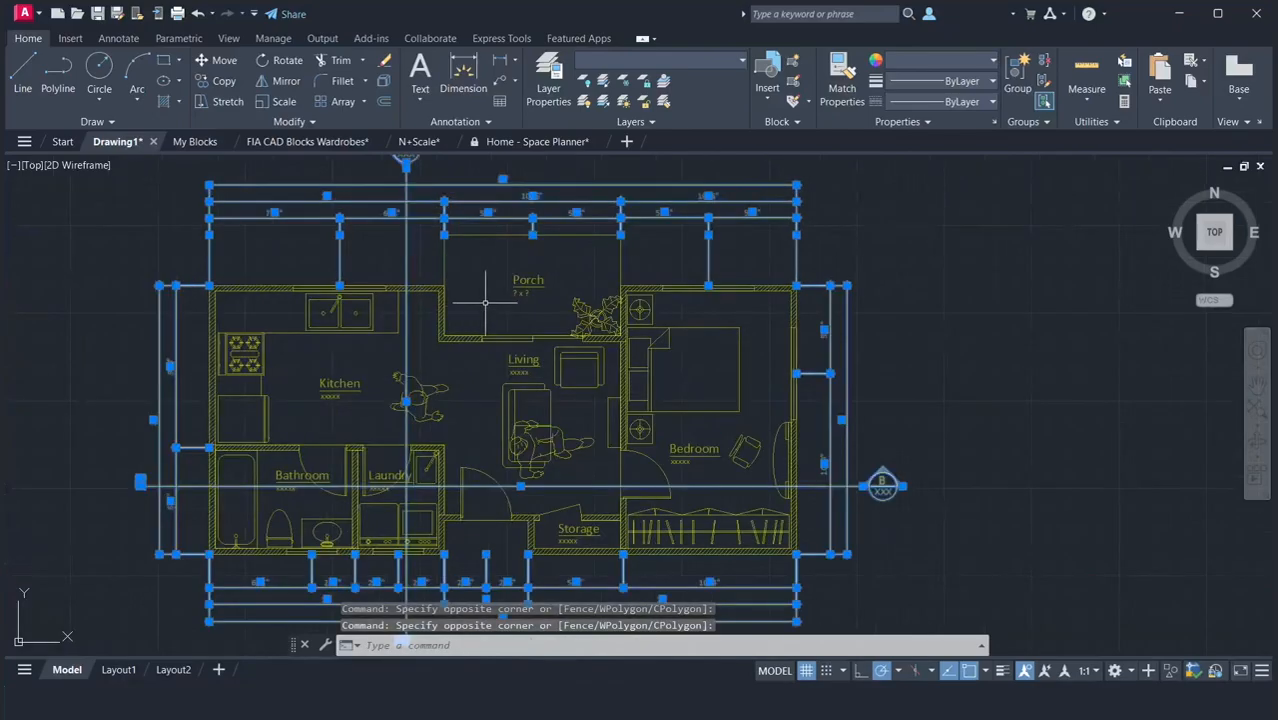
left_click(522, 282)
left_click(353, 383)
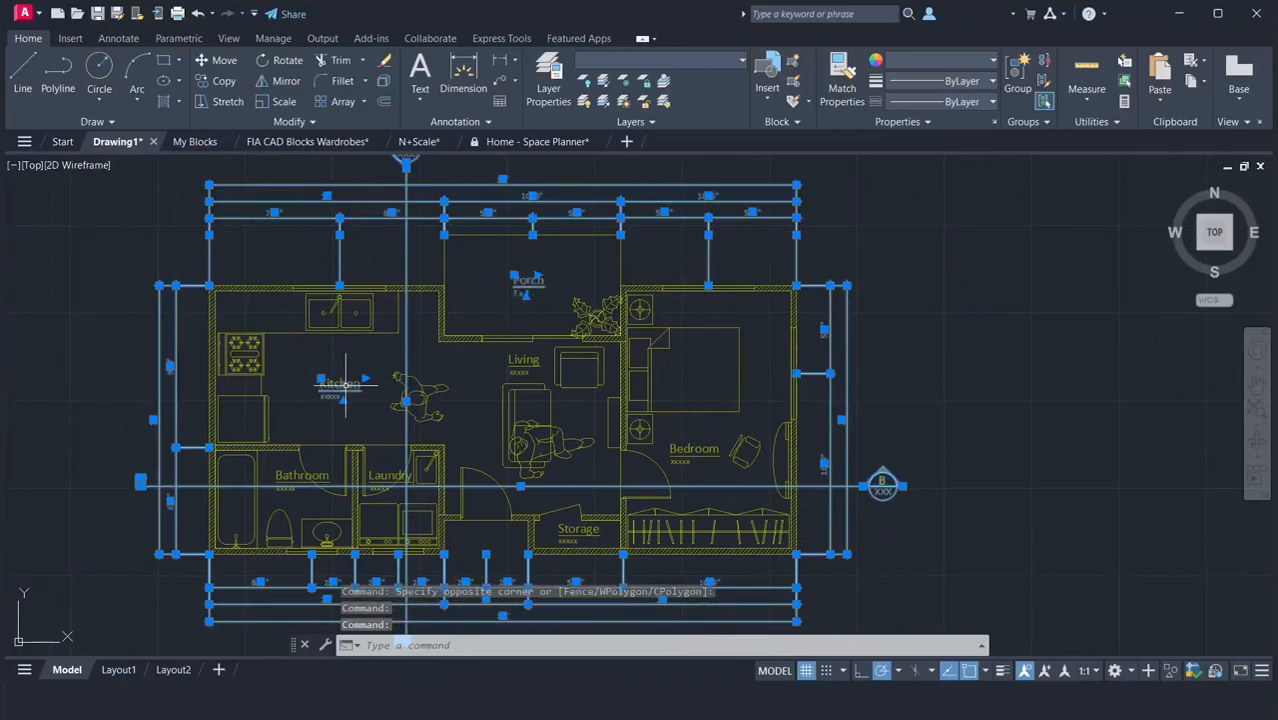
left_click(511, 358)
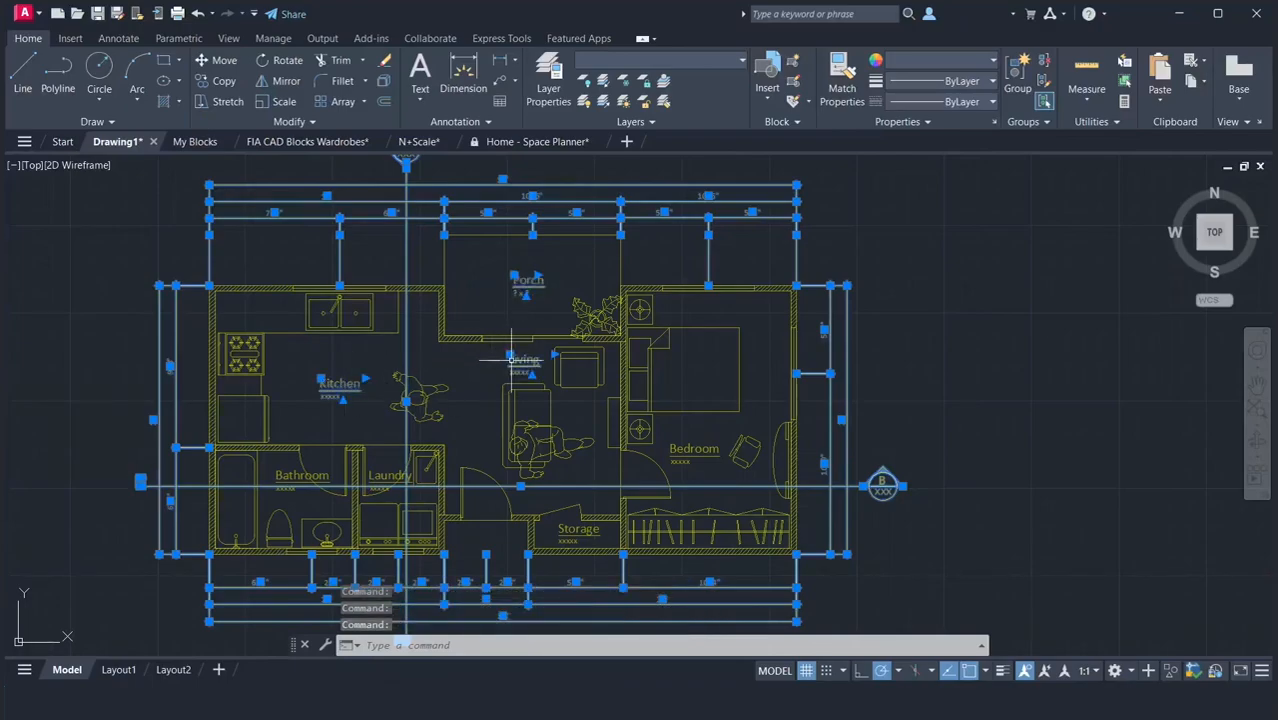
left_click(694, 449)
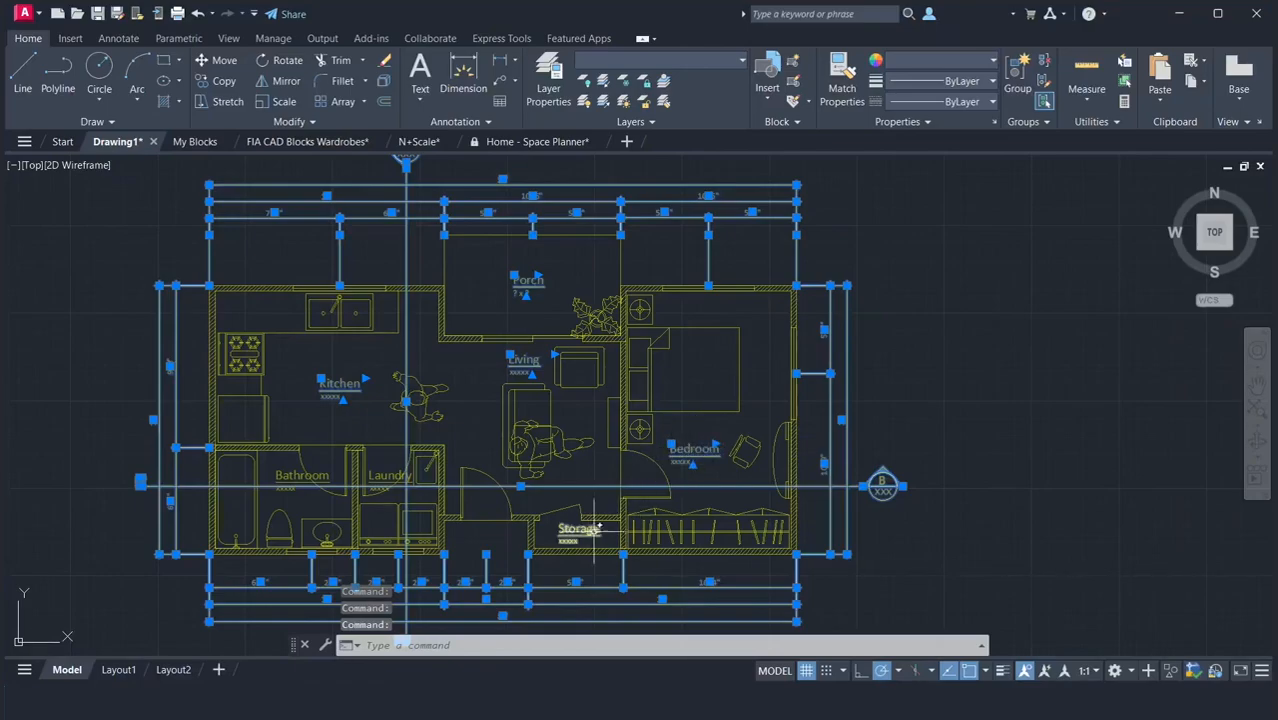
left_click(572, 530)
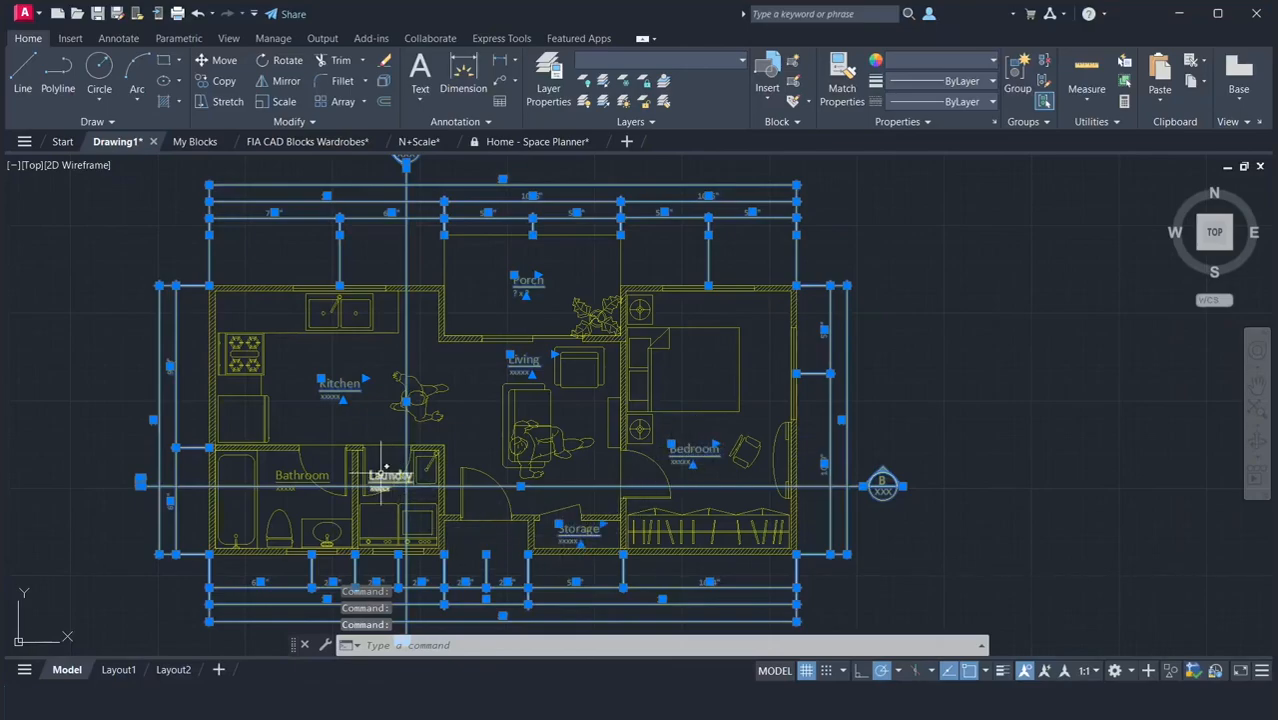
left_click(382, 480)
left_click(292, 475)
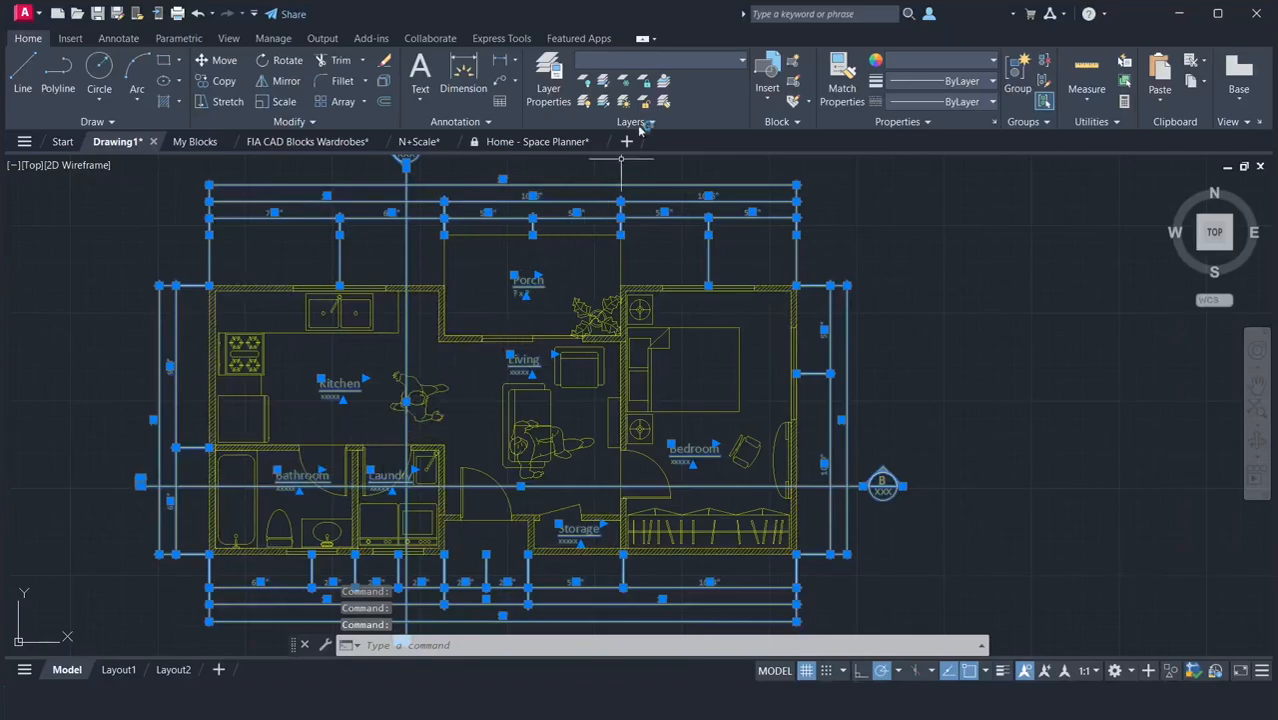
left_click(685, 62)
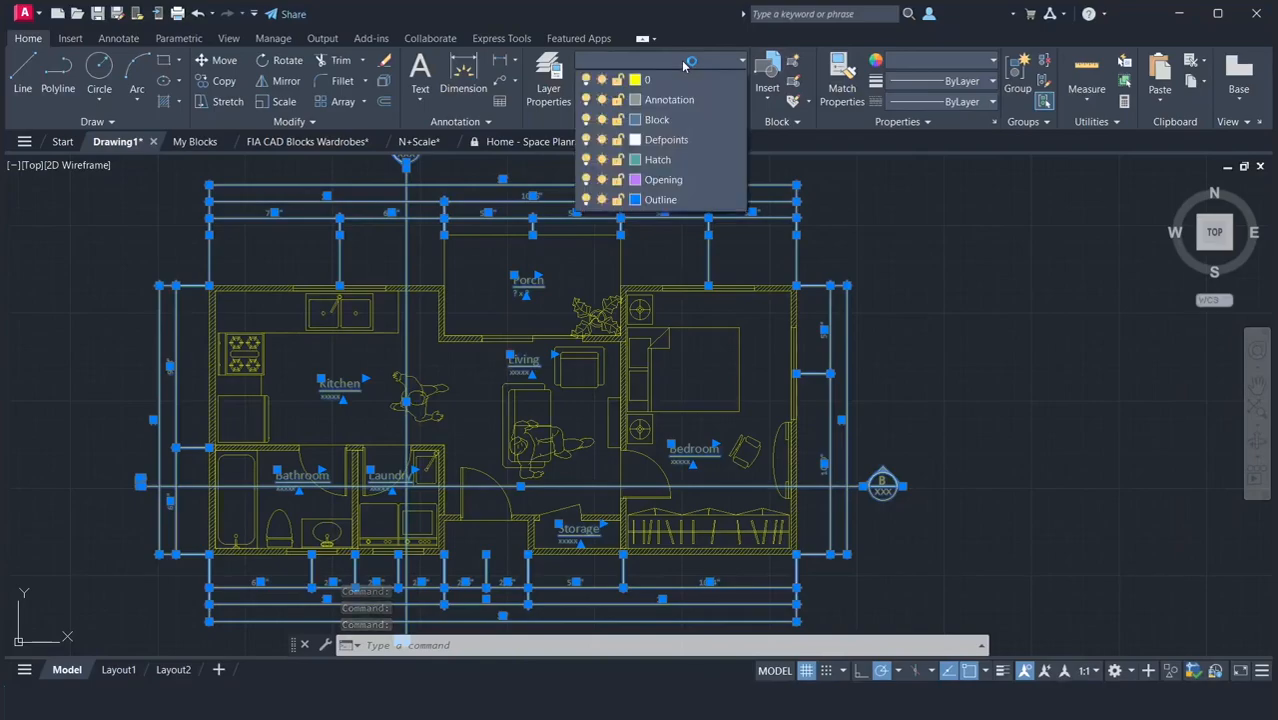
left_click(659, 101)
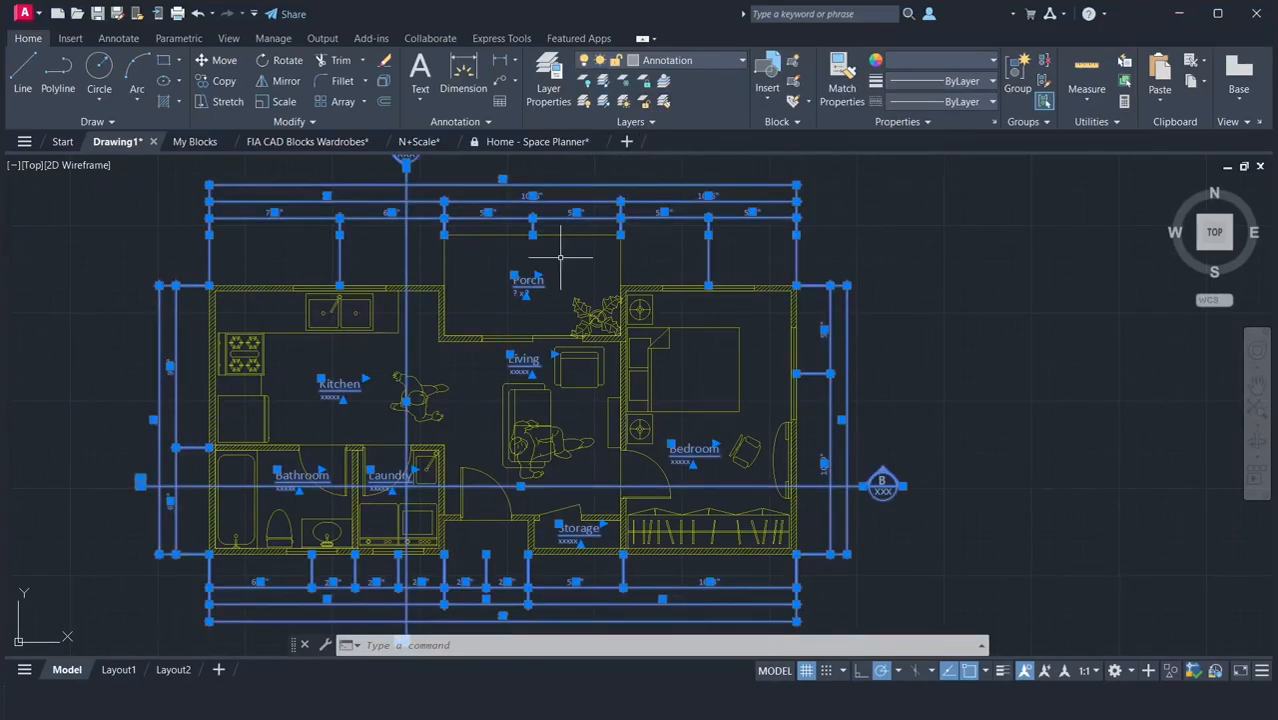
key("Escape")
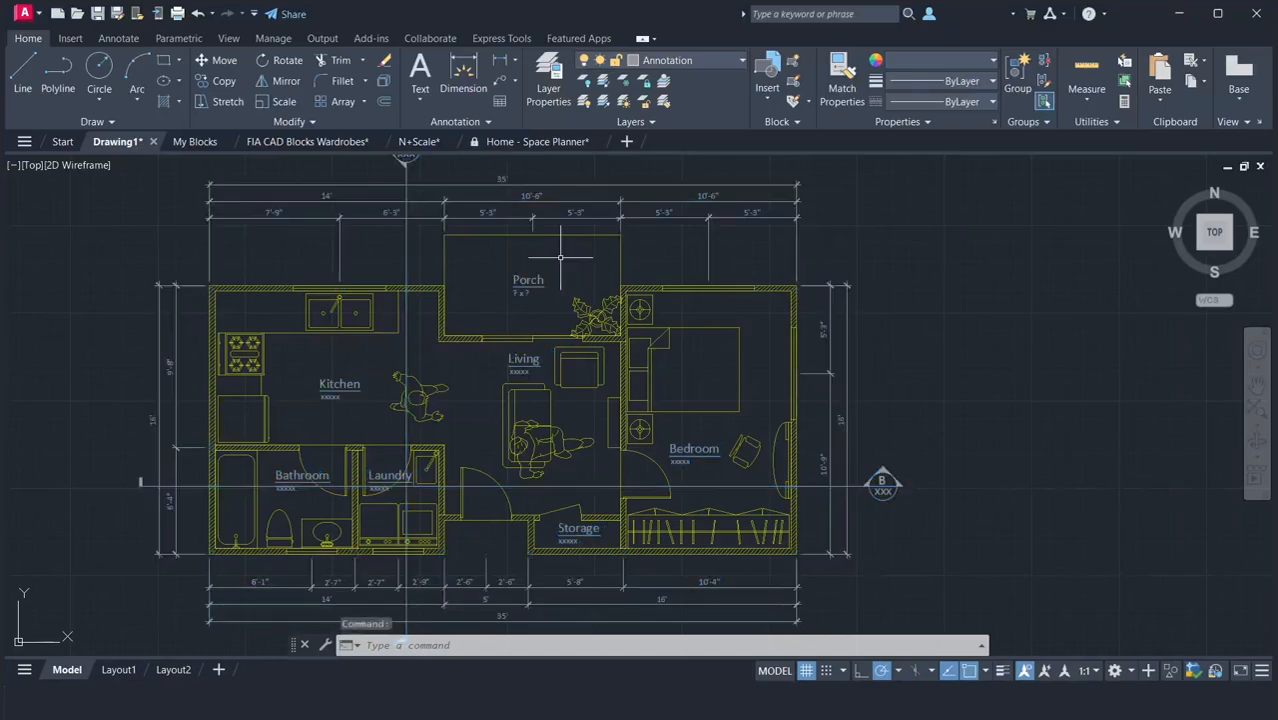
Turn off the Annotation layer.
left_click(703, 56)
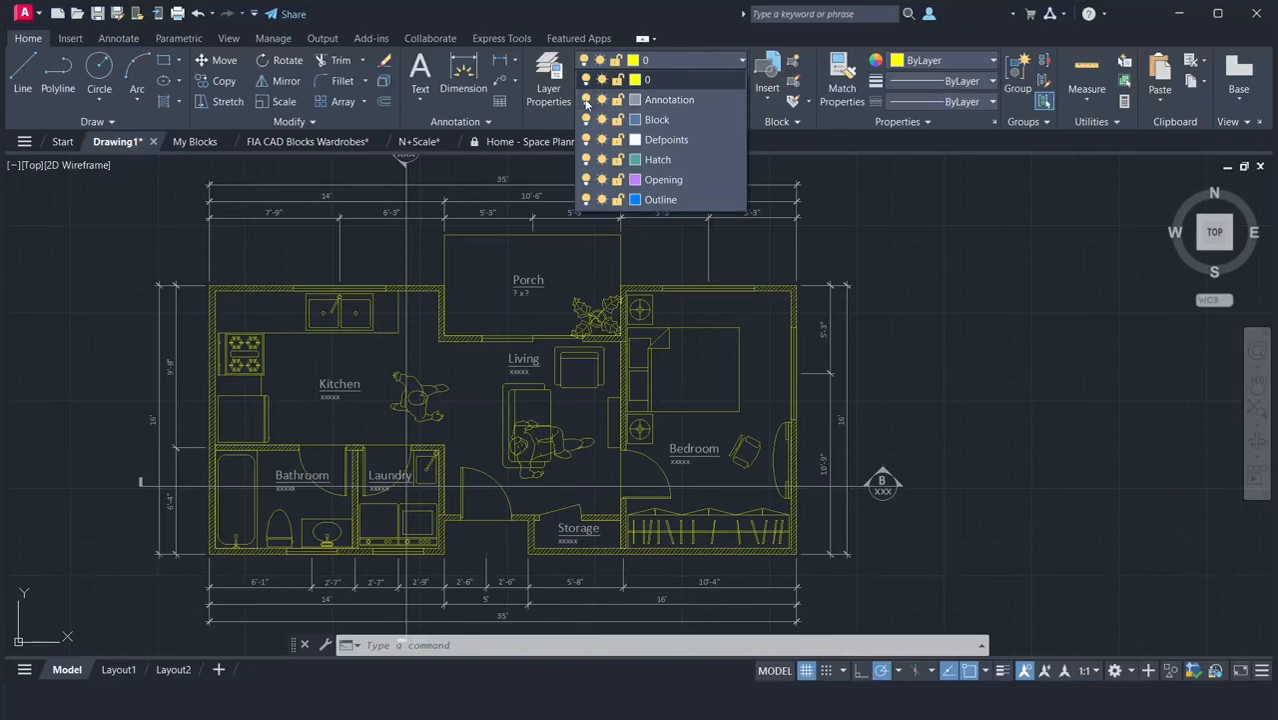
left_click(586, 100)
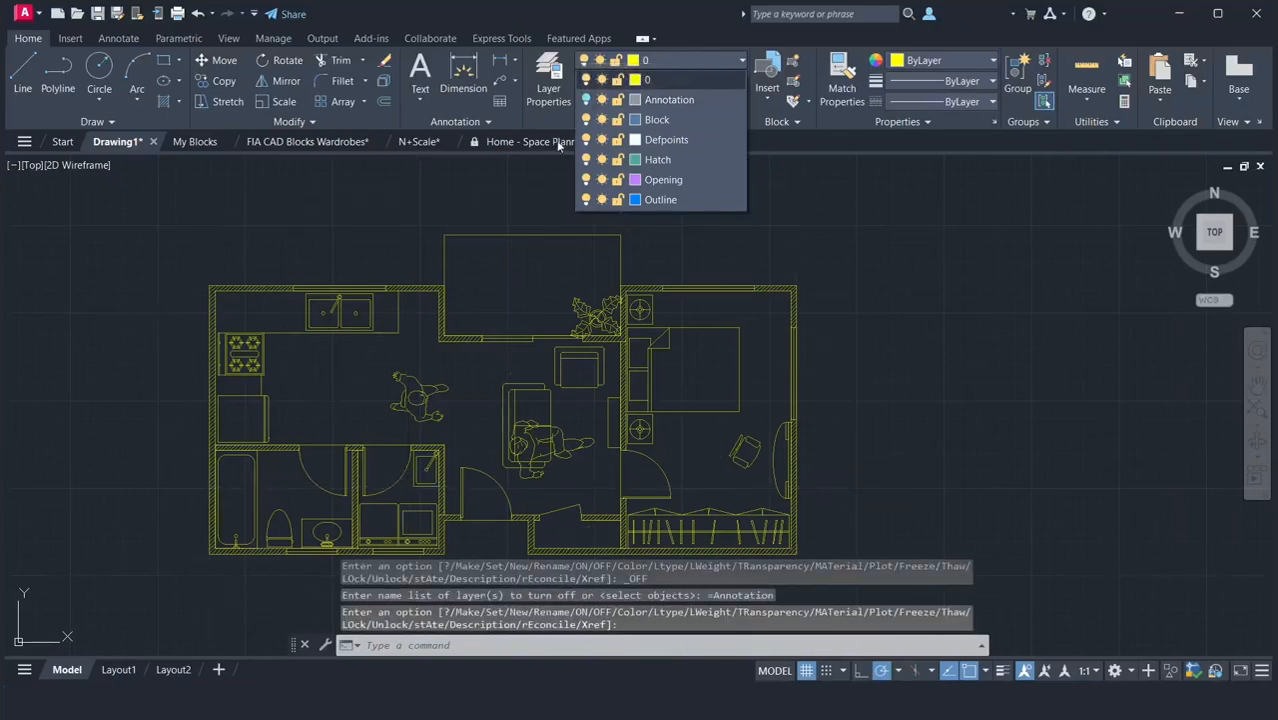
left_click(538, 186)
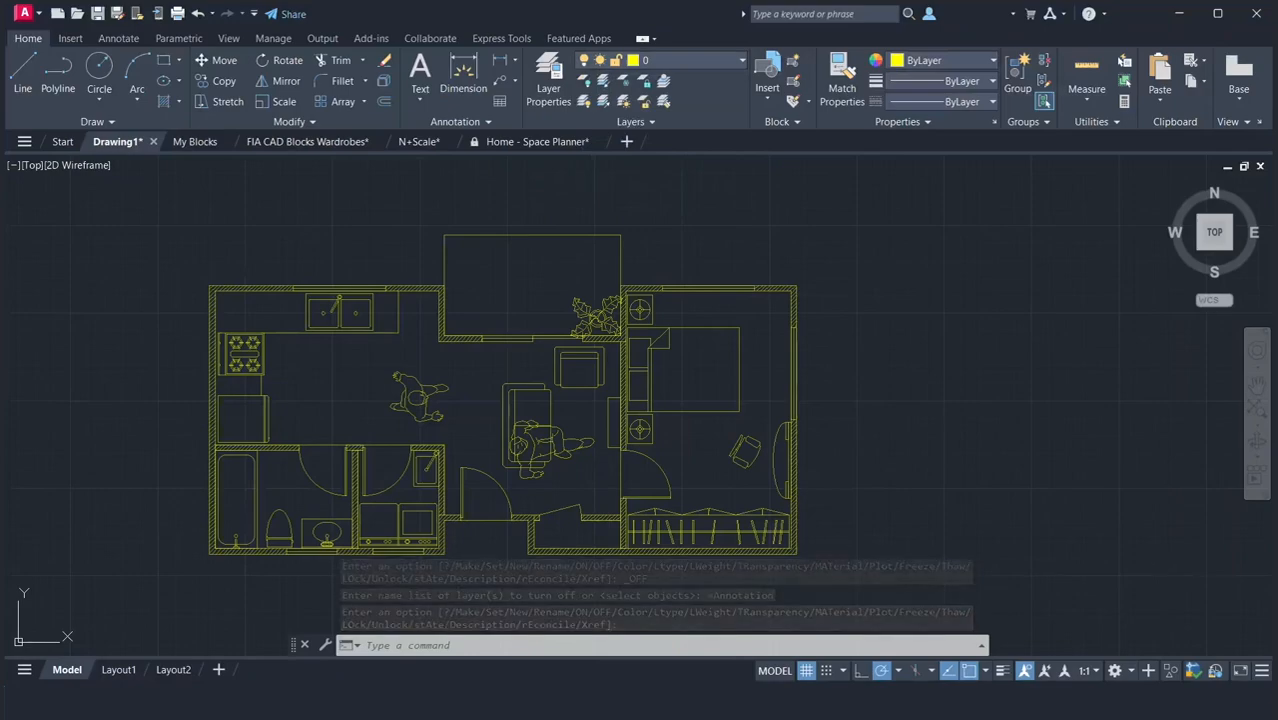
Select the standing person, kitchen counters and appliances, bathroom fixtures, and the laundry machines and sink.
left_click(415, 385)
left_click(414, 350)
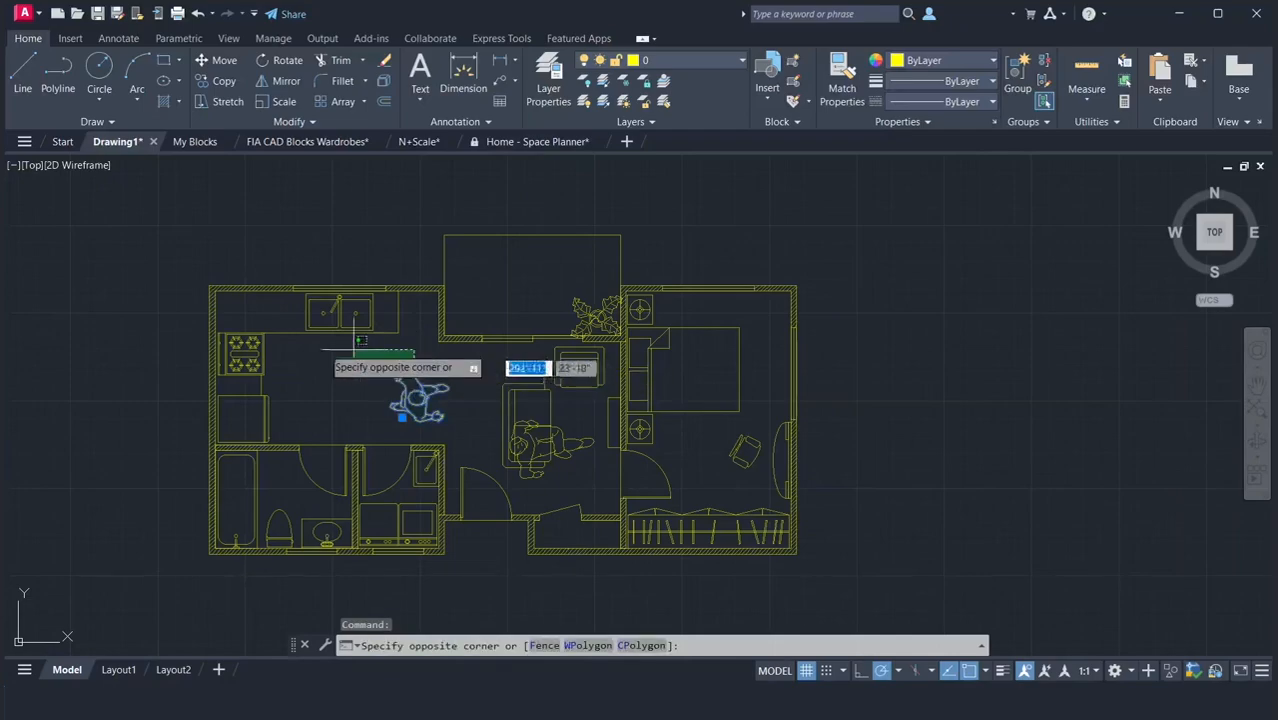
left_click(216, 326)
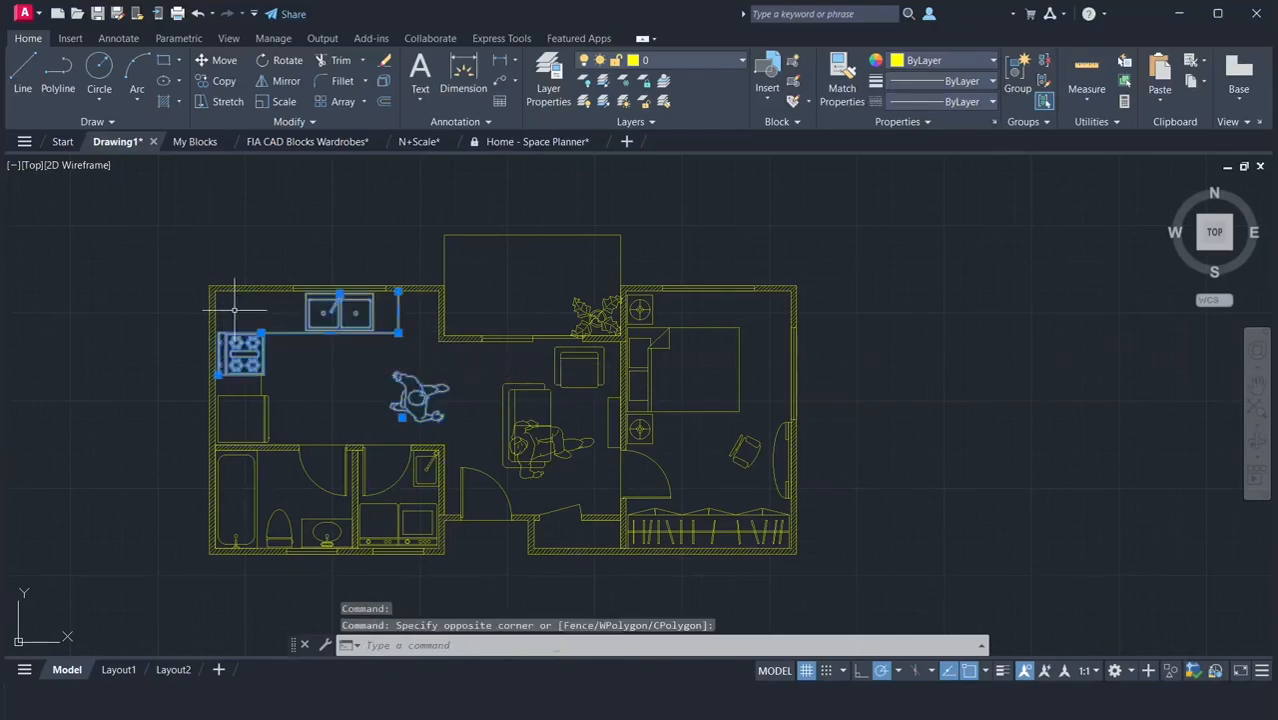
left_click(292, 364)
left_click(216, 430)
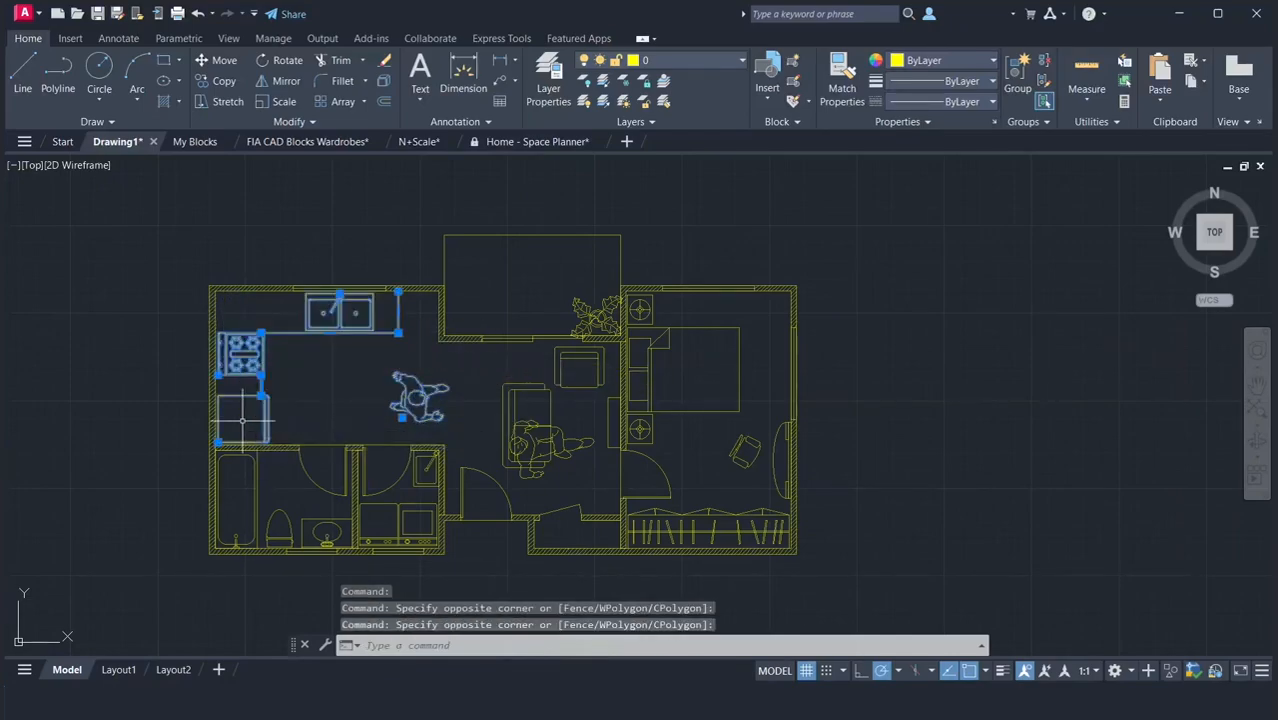
left_click(316, 506)
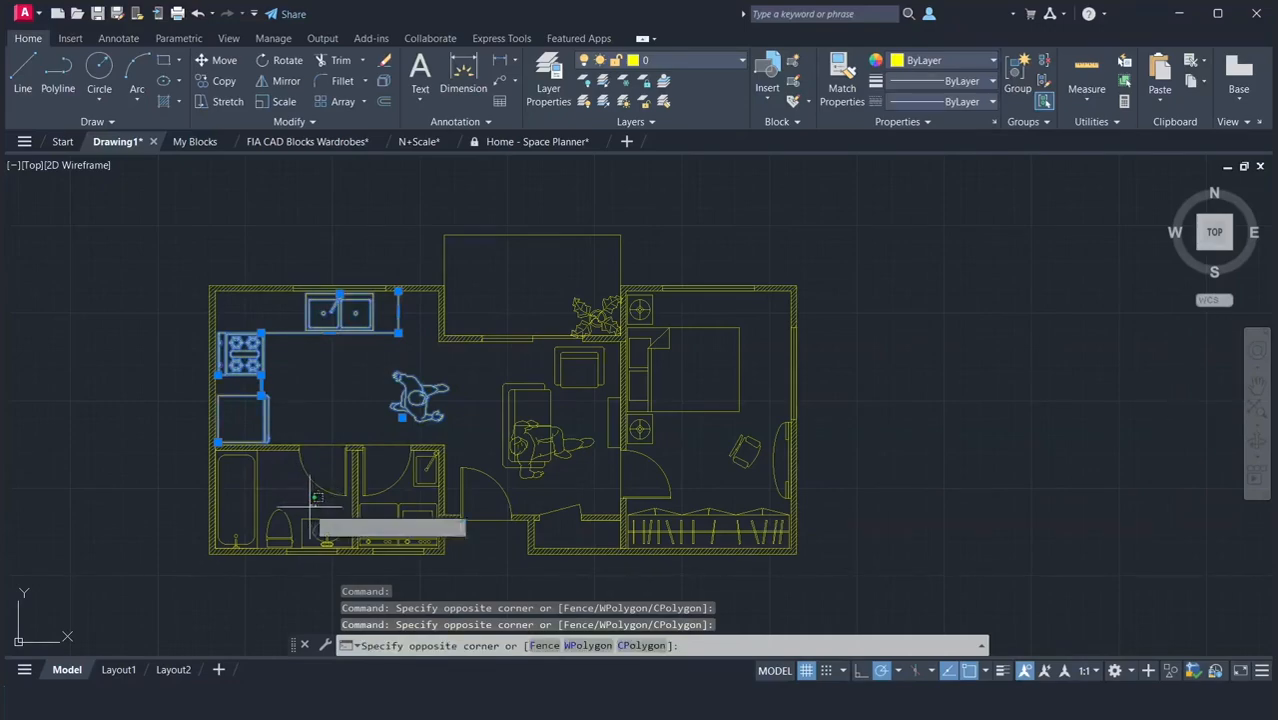
left_click(232, 519)
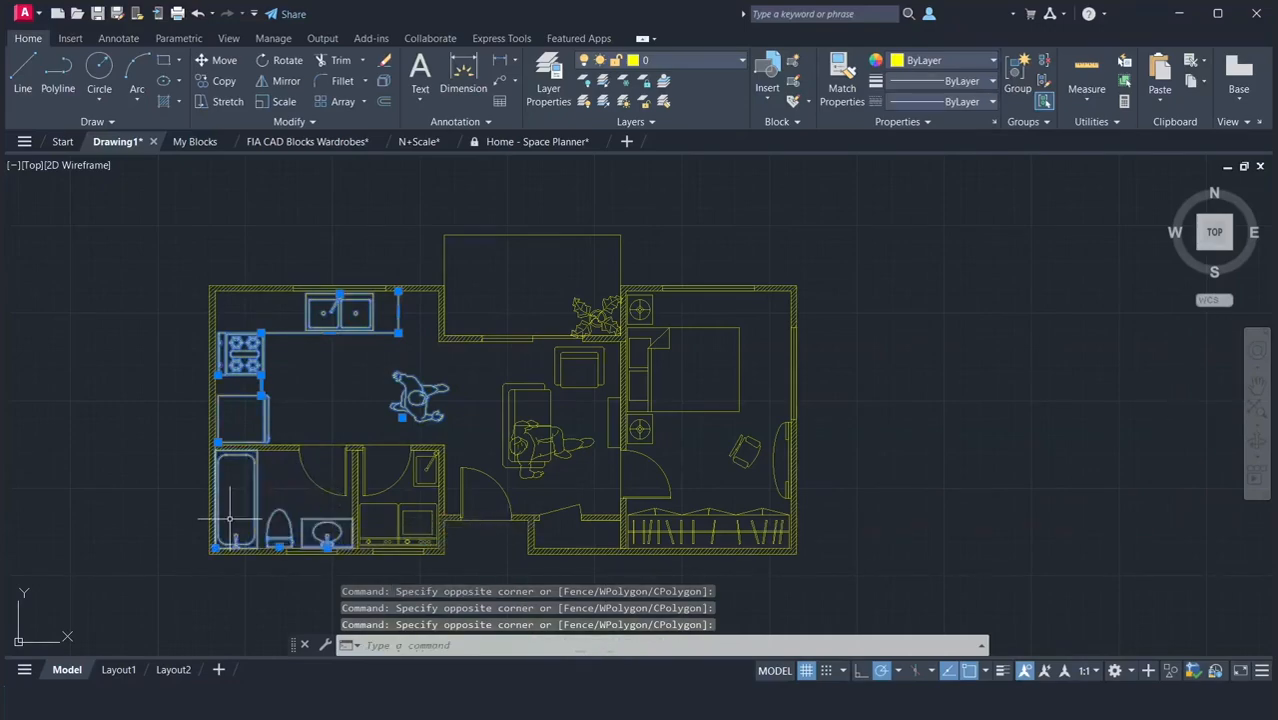
left_click(422, 500)
left_click(353, 553)
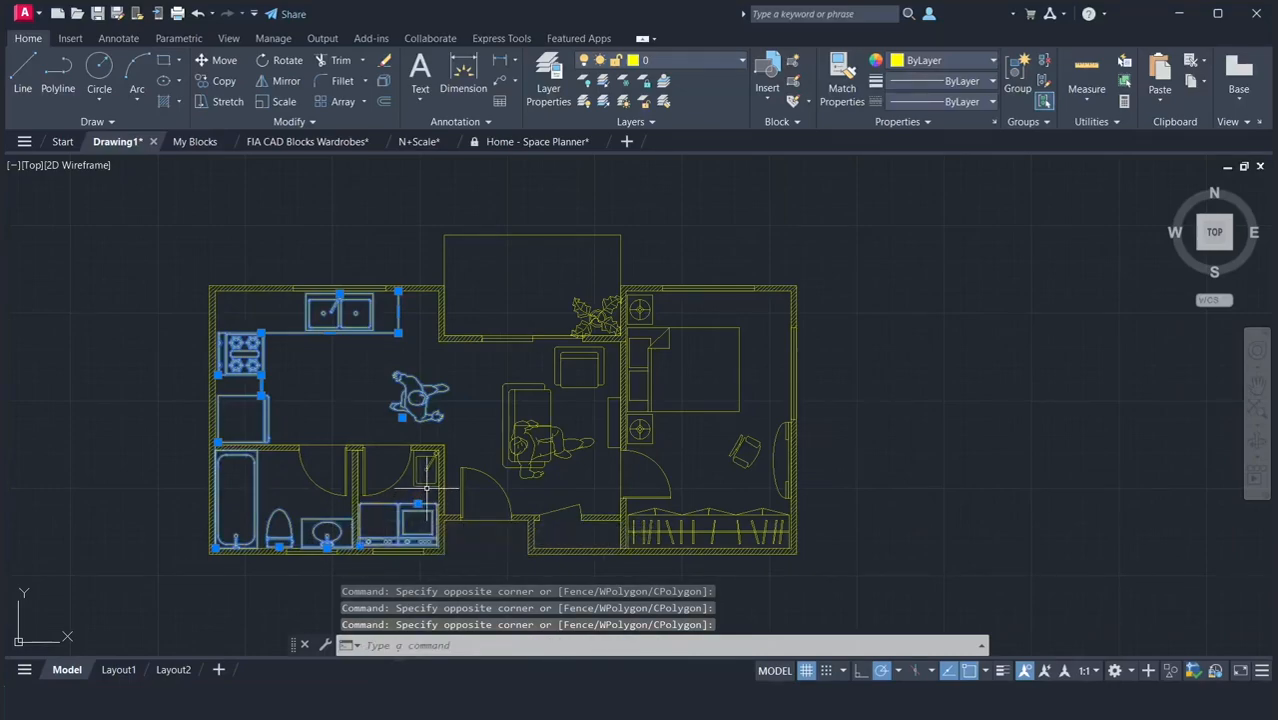
left_click(427, 488)
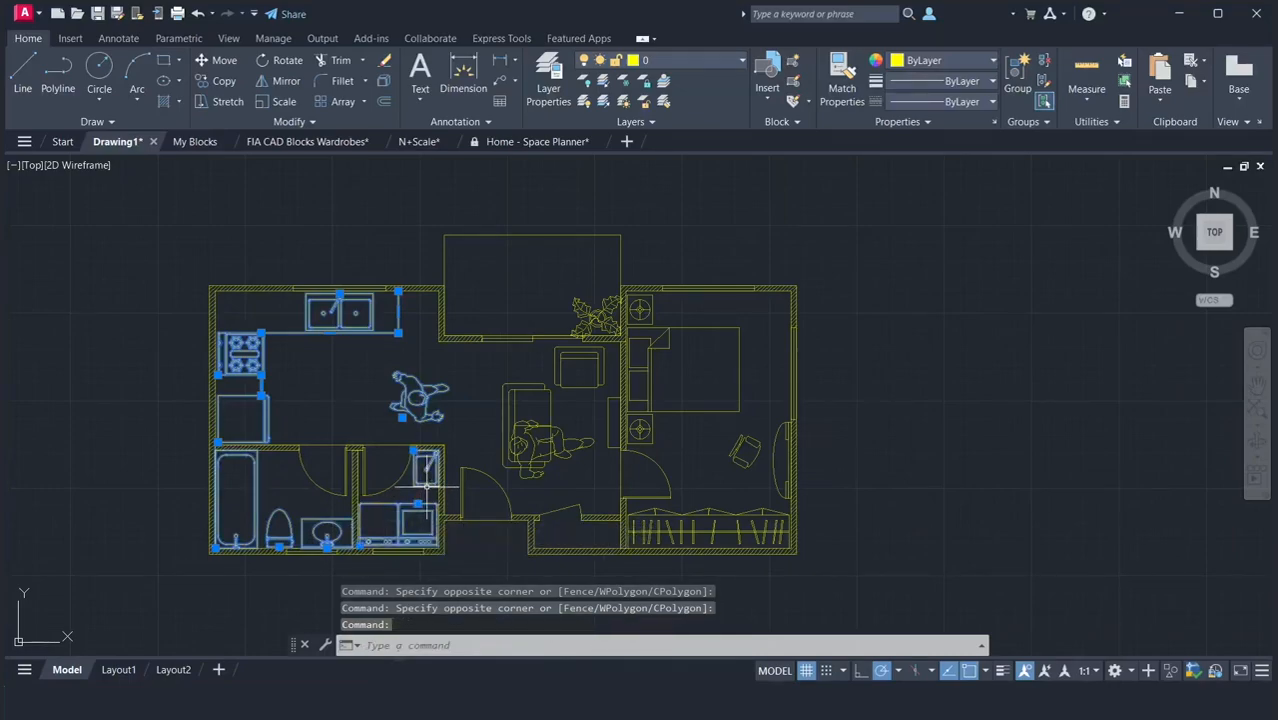
Add the living room furniture, seated person, porch plant and bedroom furniture to the selection and assign everything selected to the Block layer.
left_click(612, 490)
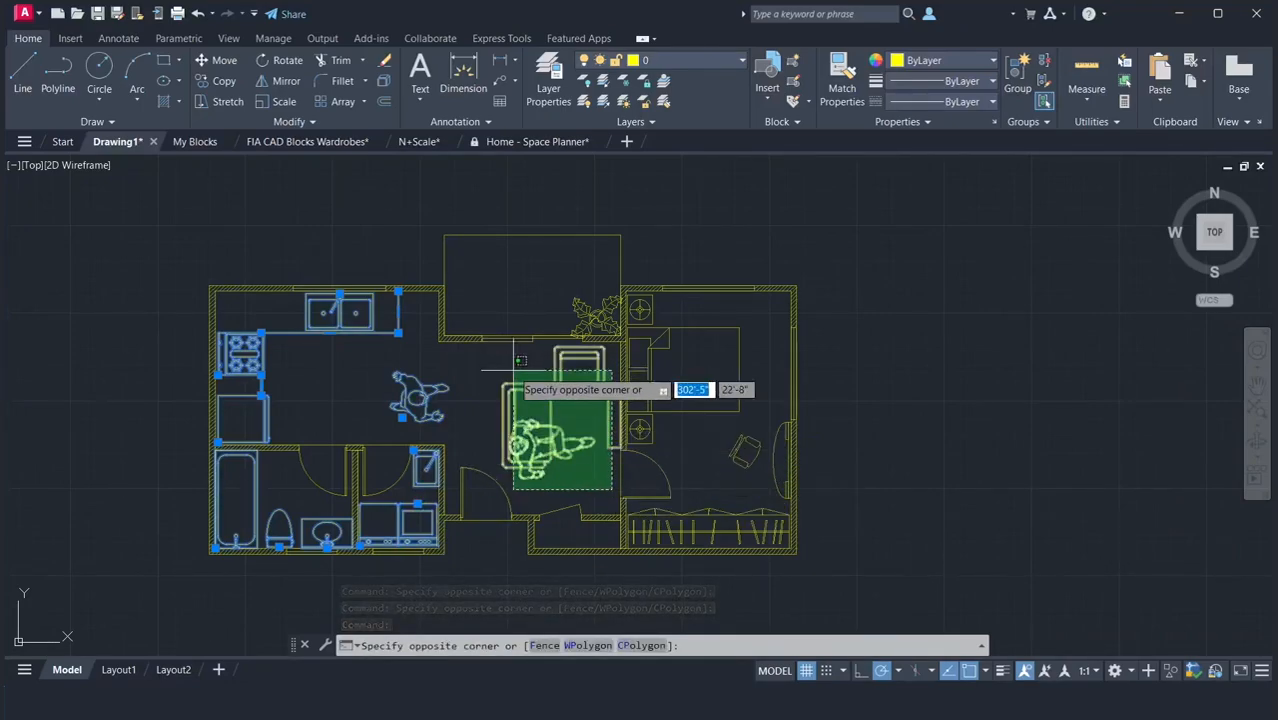
left_click(519, 360)
left_click(592, 298)
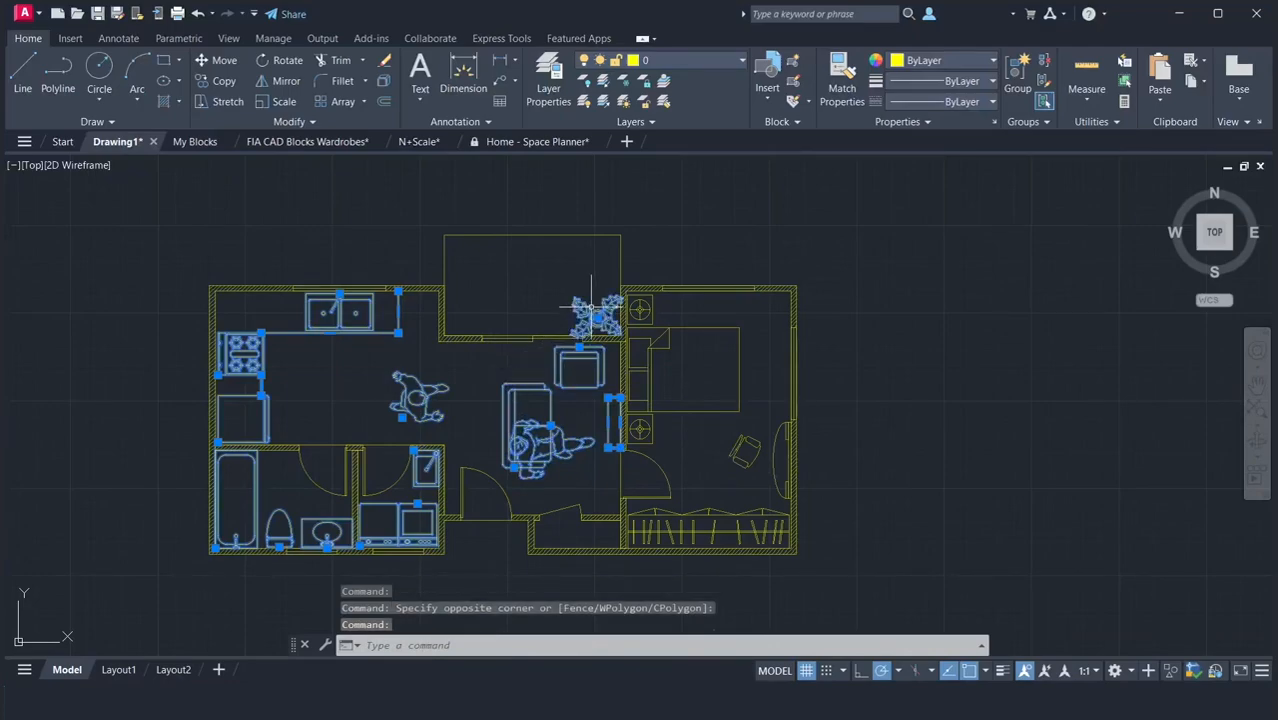
left_click(739, 435)
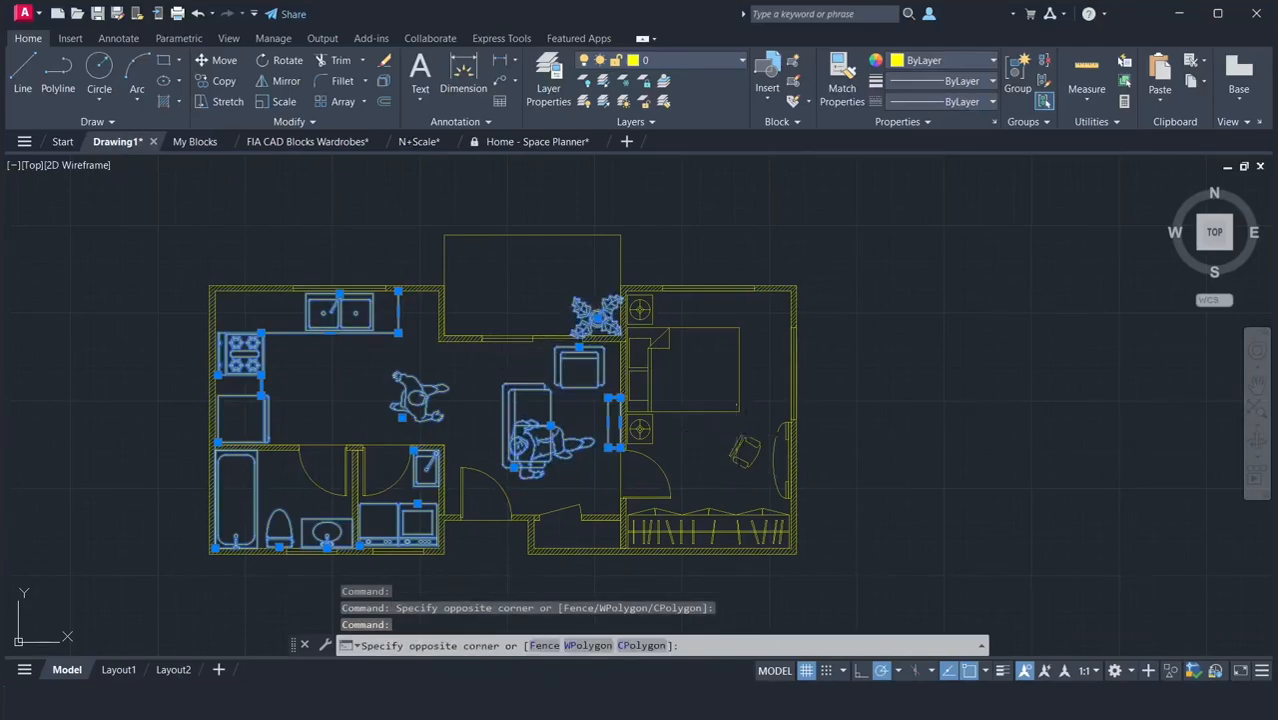
left_click(637, 312)
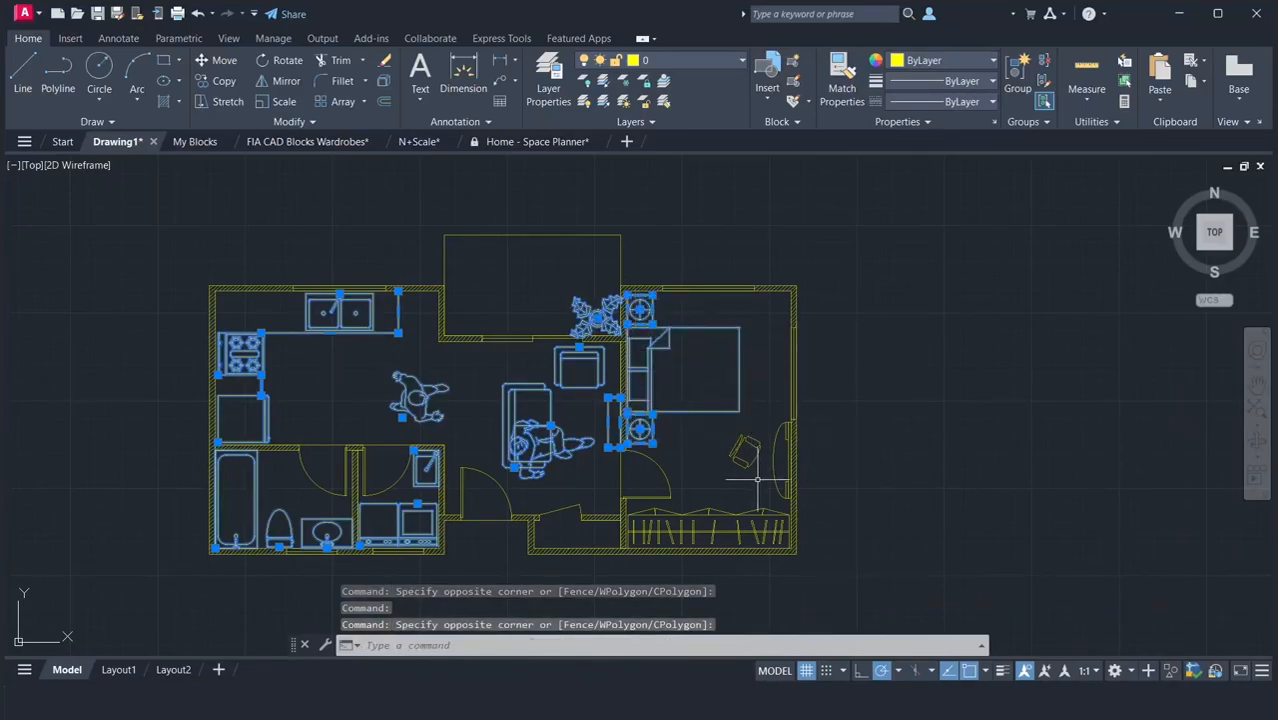
left_click(761, 518)
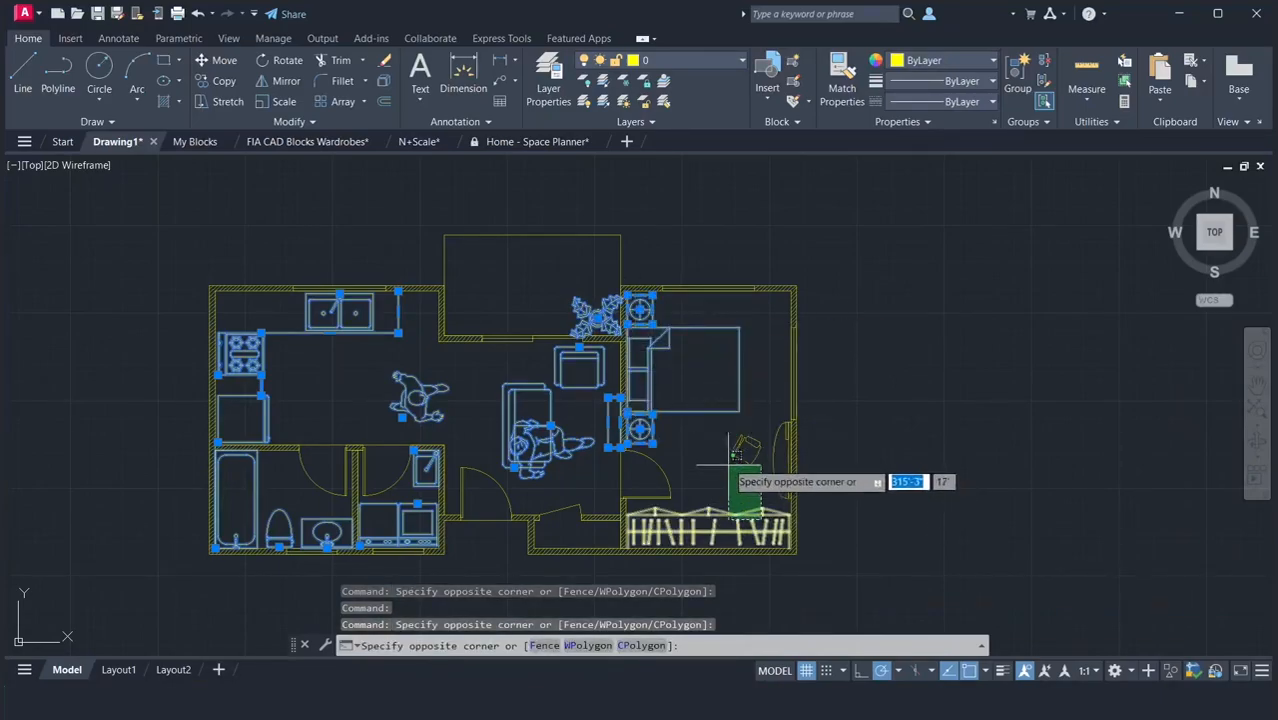
left_click(735, 455)
left_click(767, 469)
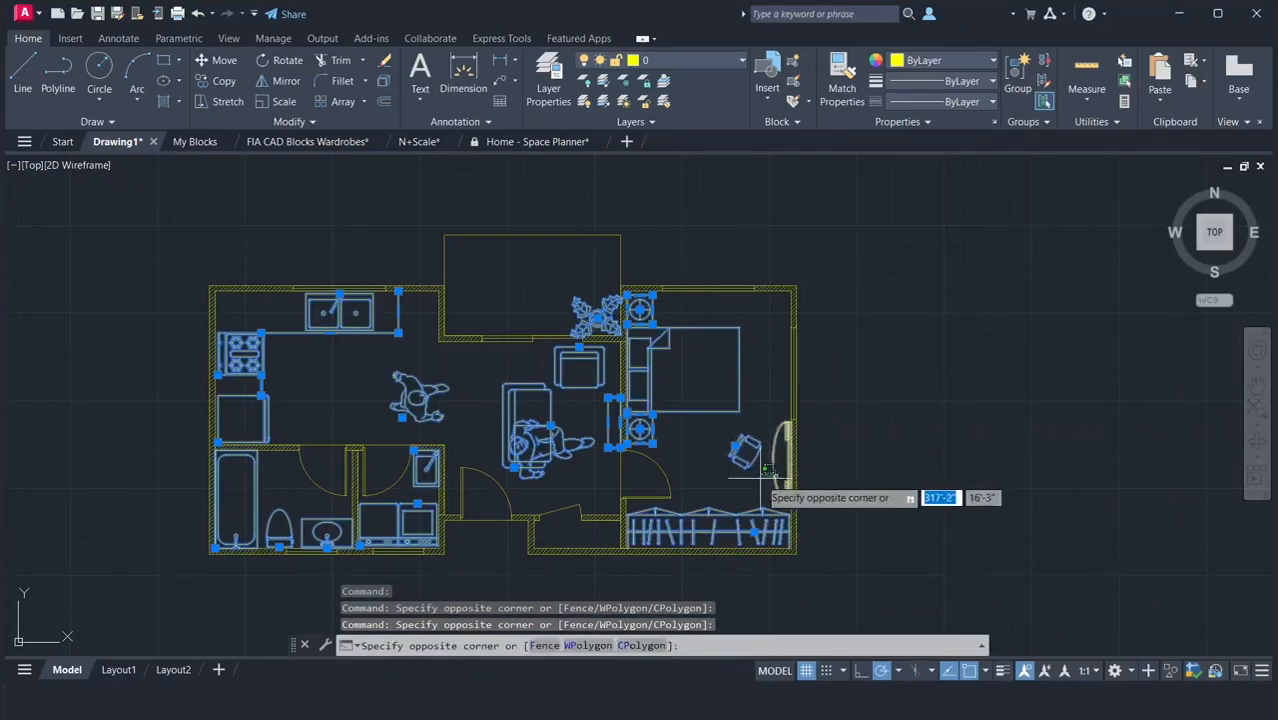
left_click(760, 477)
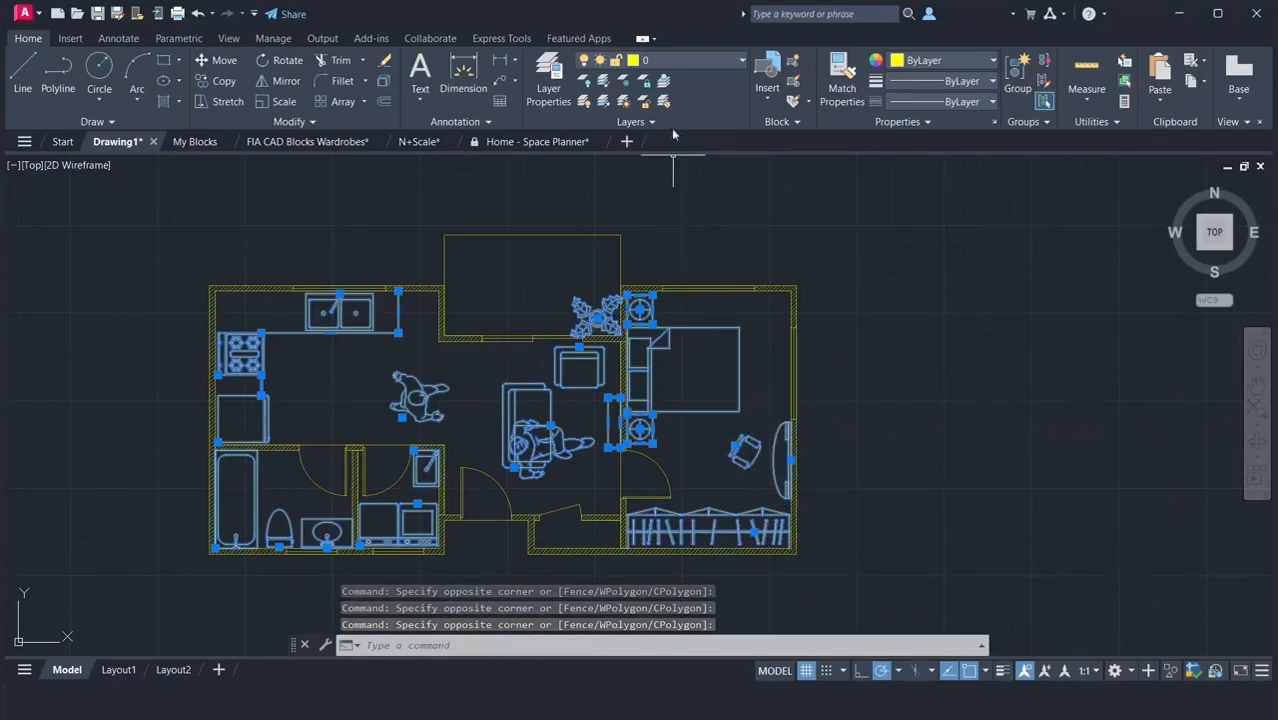
left_click(675, 65)
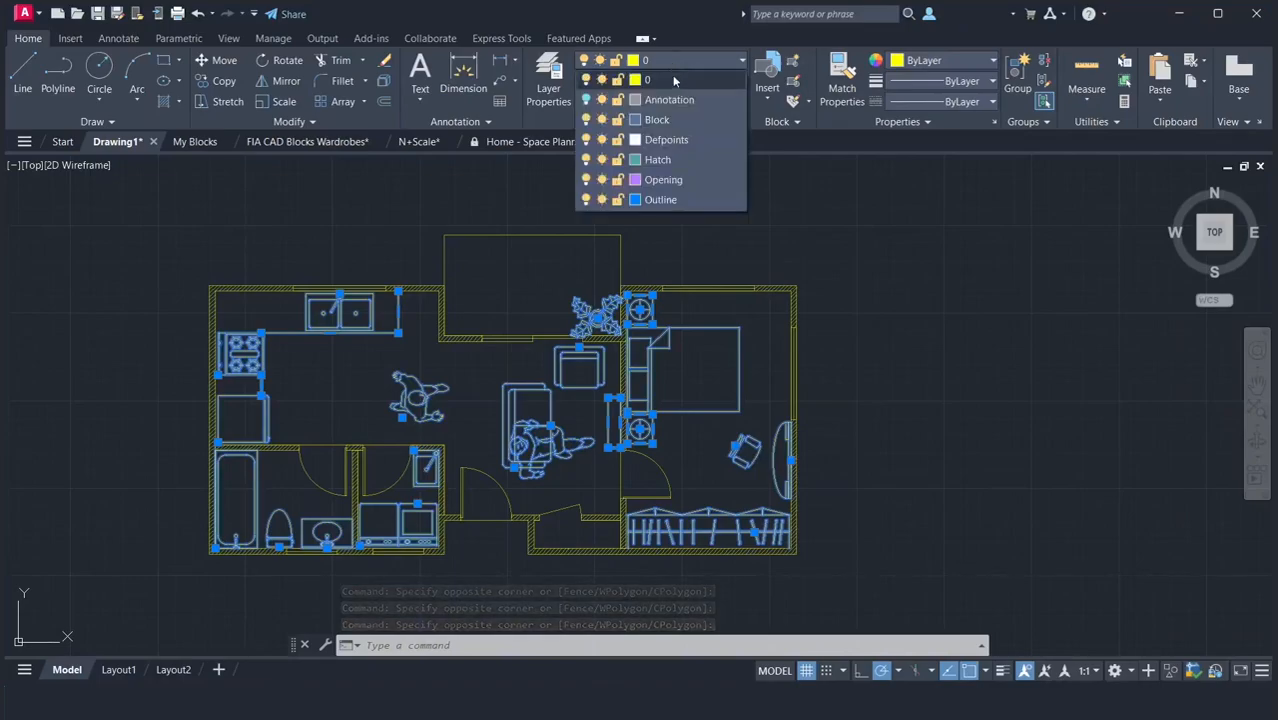
left_click(652, 117)
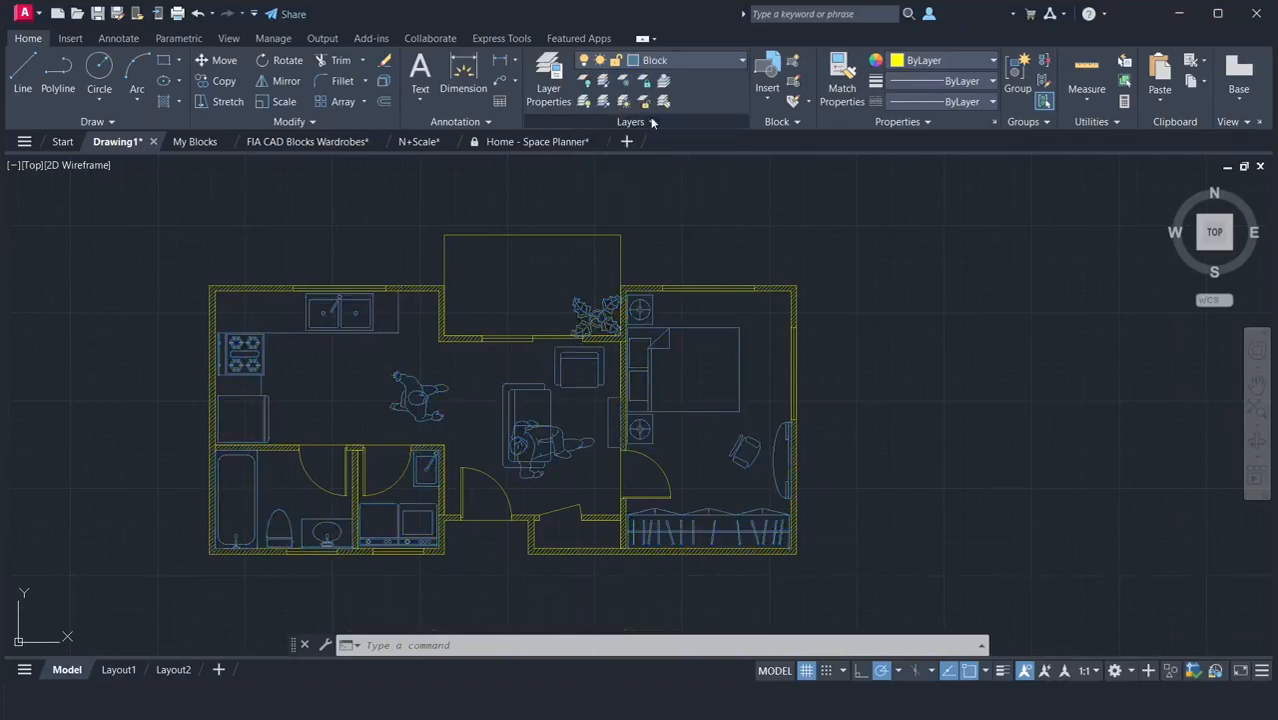
left_click(683, 222)
key("Escape")
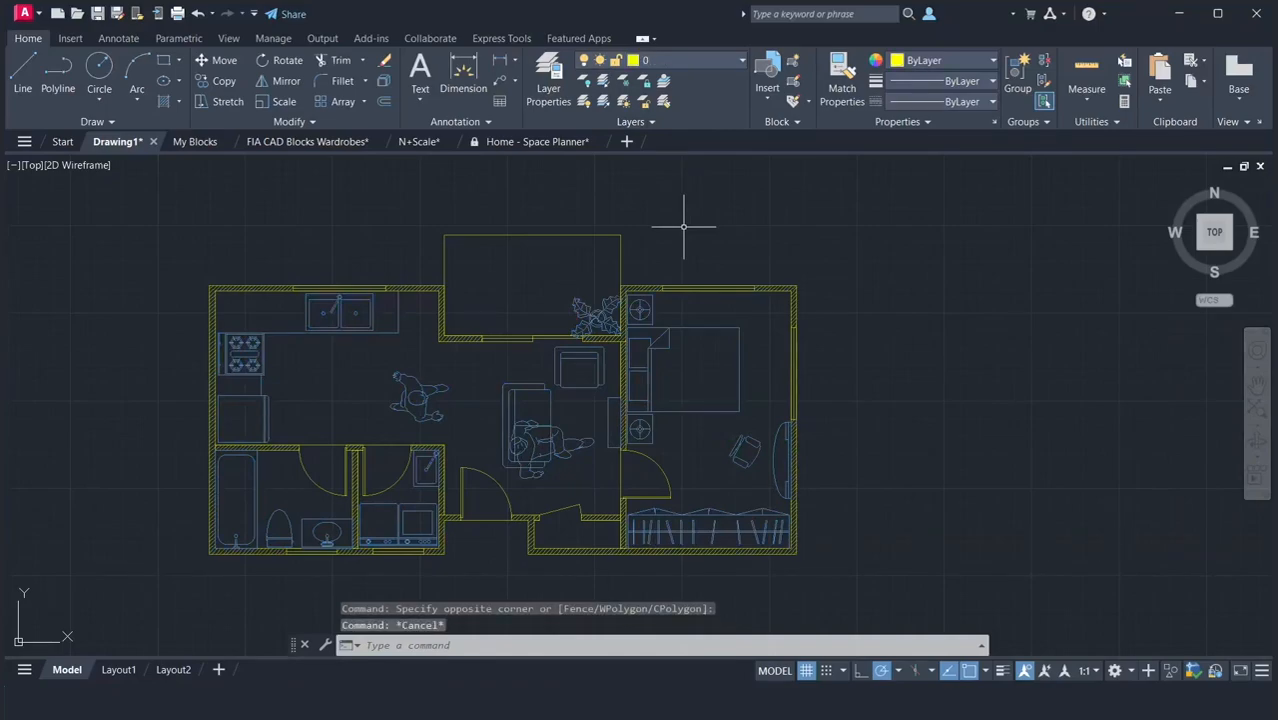
Turn off the Block layer.
left_click(686, 61)
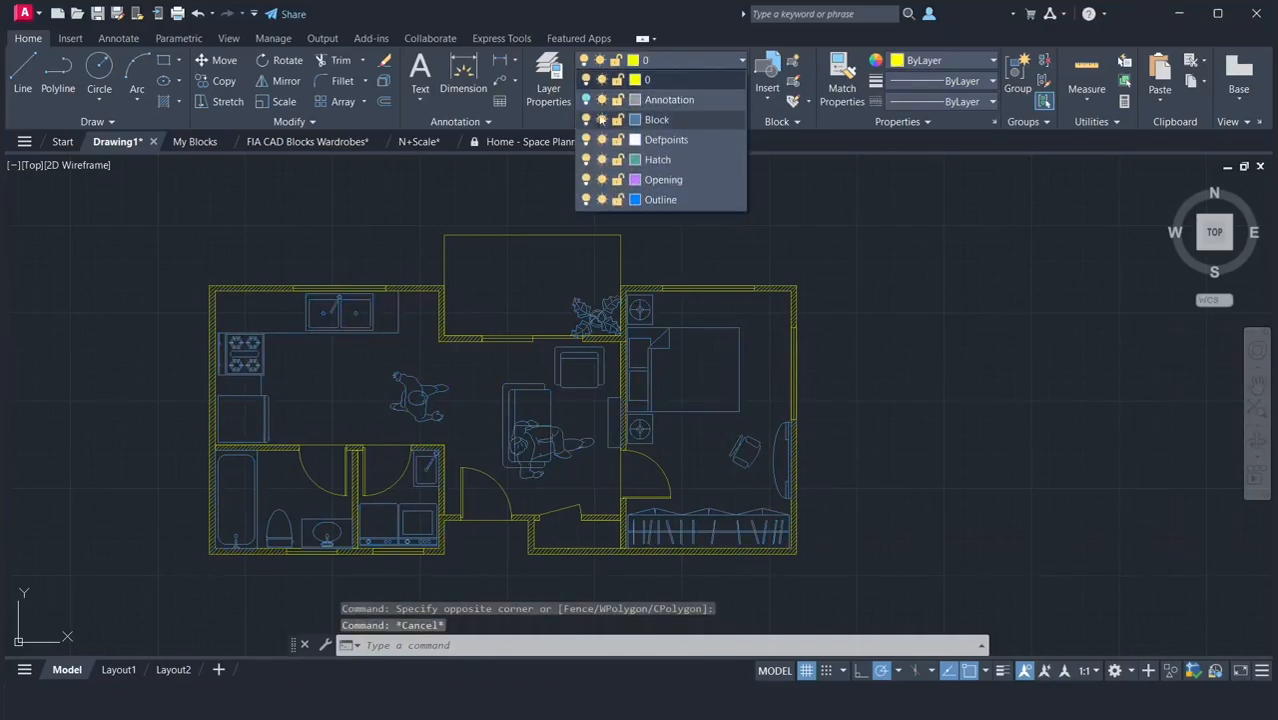
left_click(587, 120)
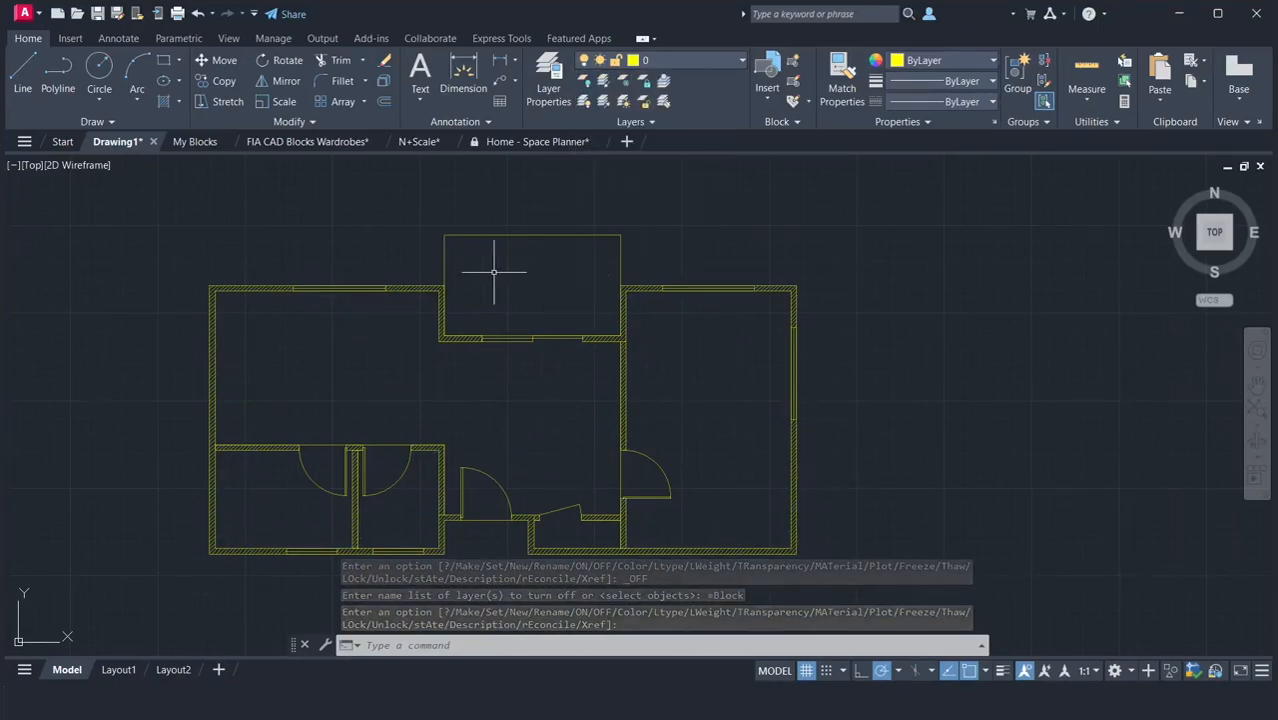
Assign the wall hatch to the Hatch layer and turn that layer off.
scroll(399, 271, "up", 6)
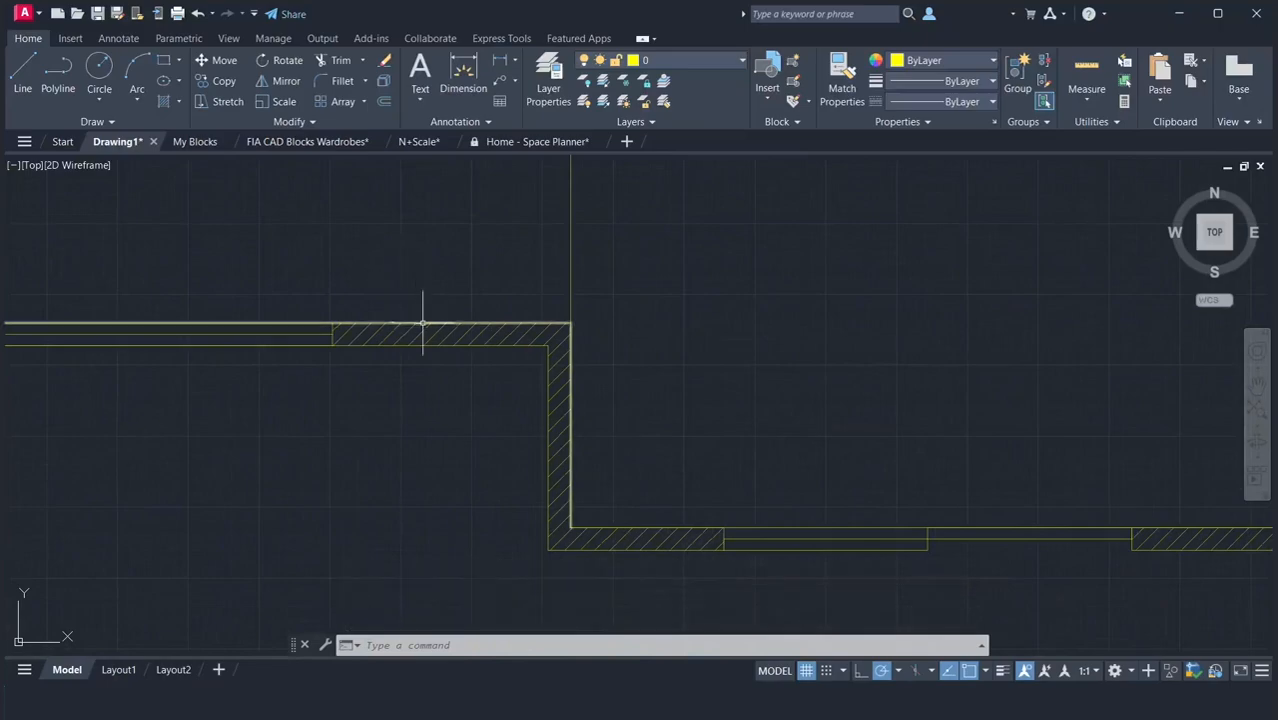
left_click(423, 331)
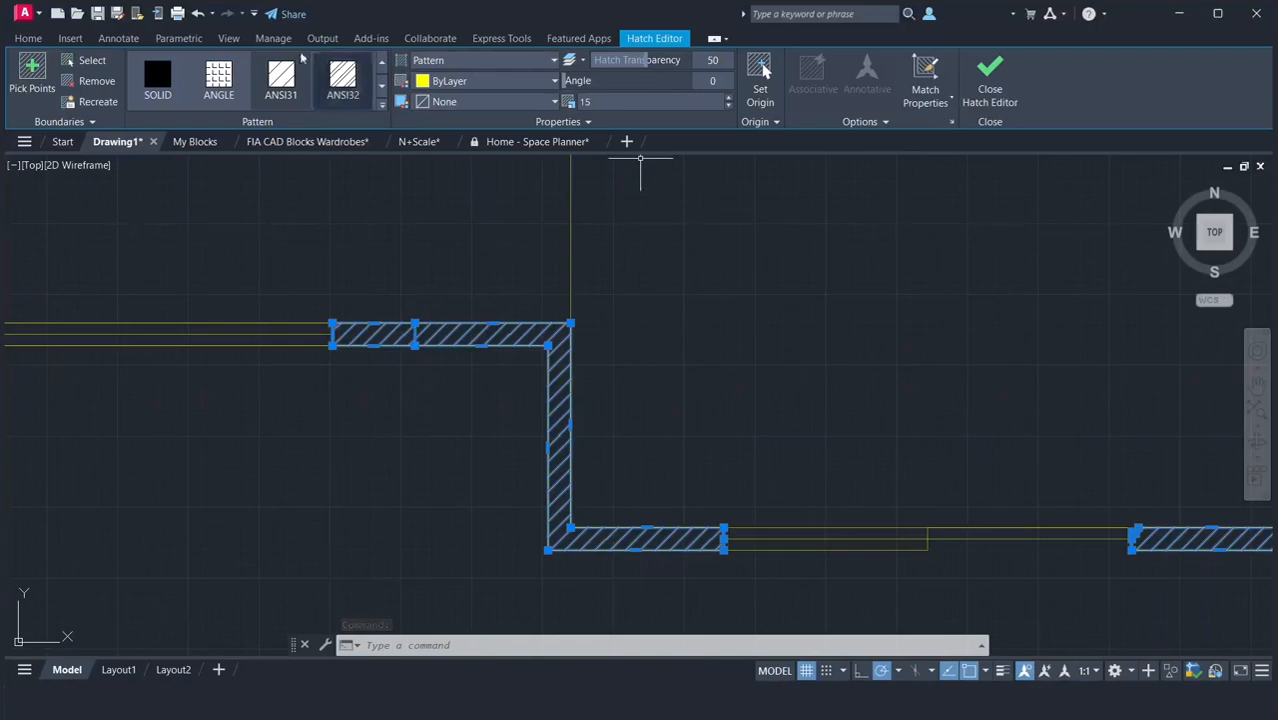
left_click(26, 39)
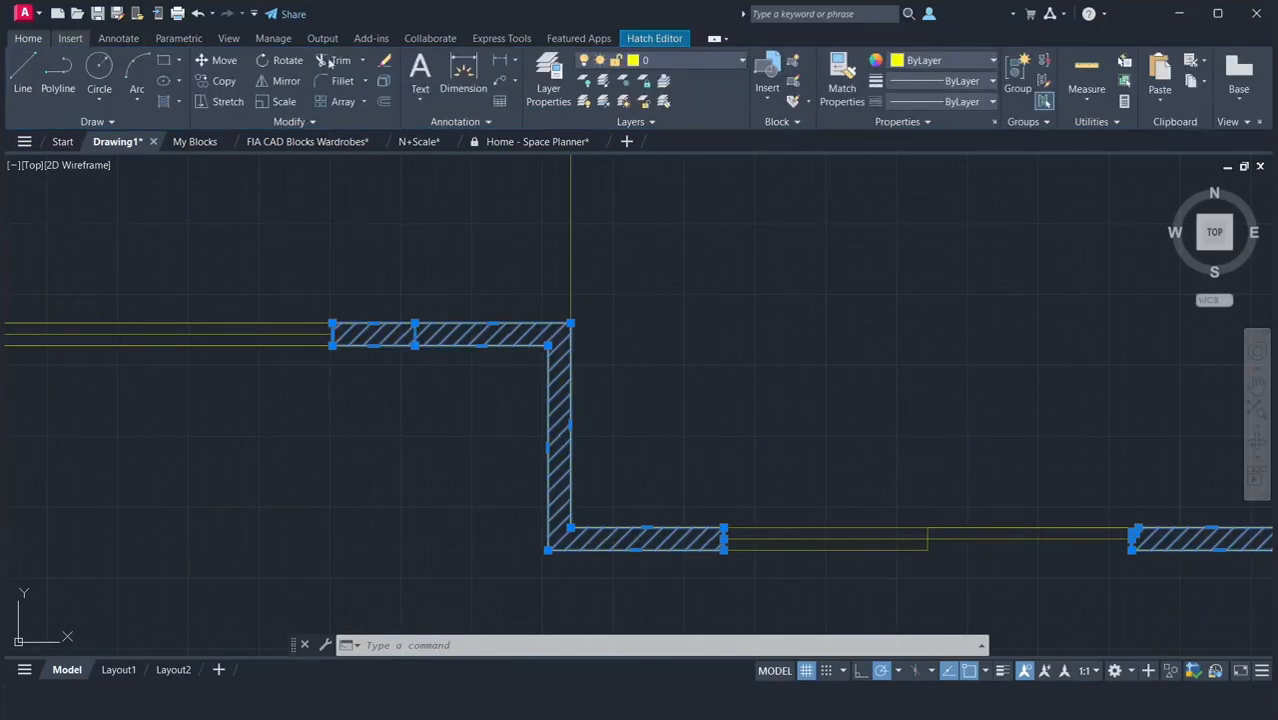
left_click(672, 61)
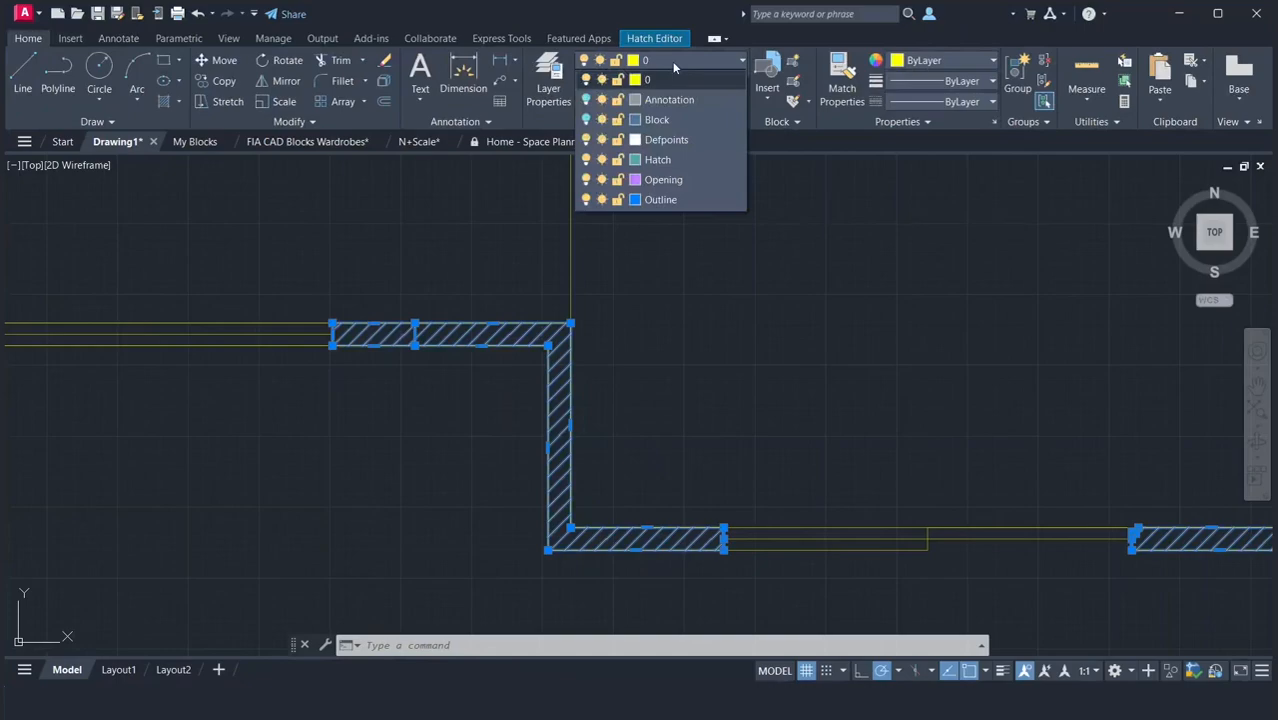
left_click(659, 160)
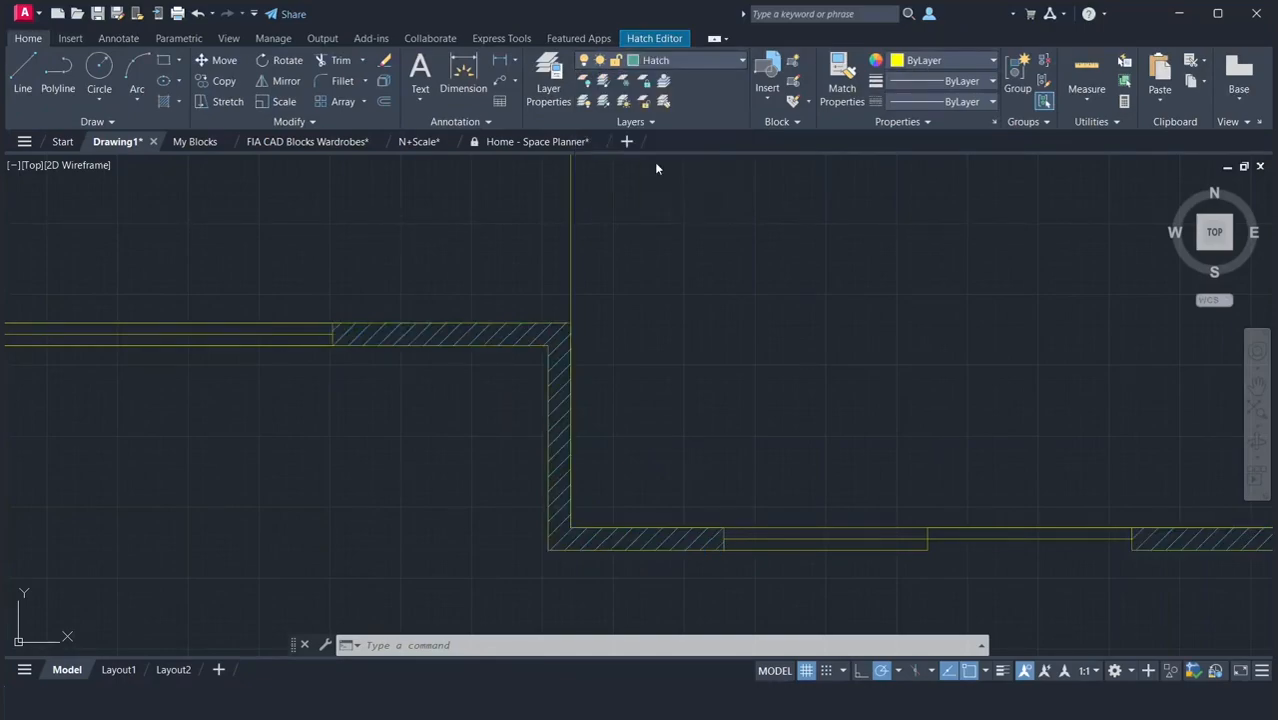
left_click(667, 62)
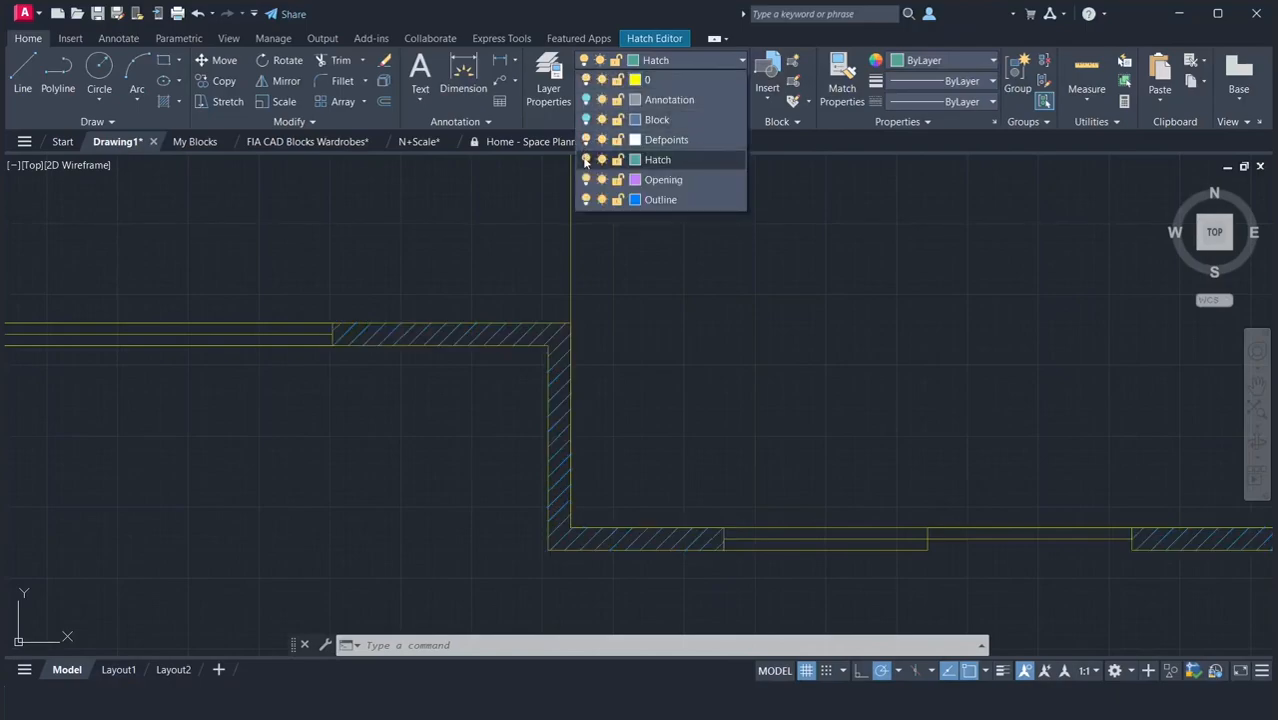
left_click(586, 160)
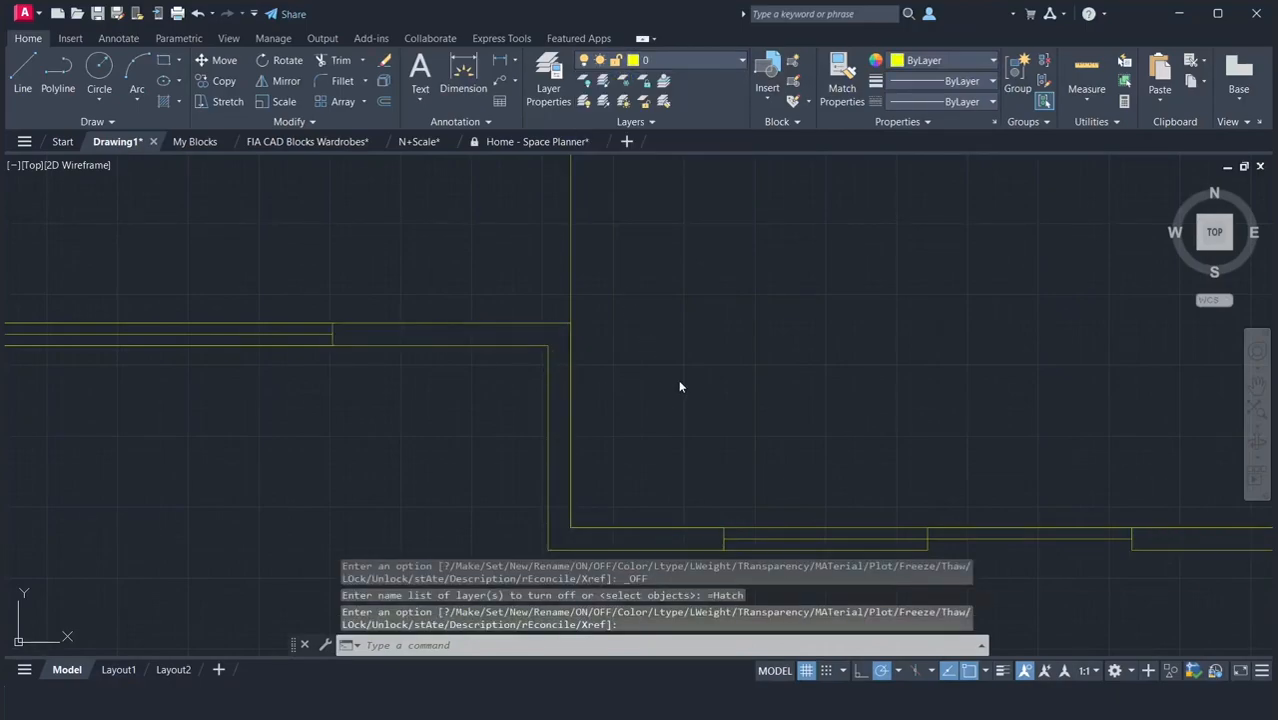
Select the two windows in the lower wall of the bathroom and laundry, plus the bathroom door with its swing and threshold line.
scroll(649, 234, "down", 2)
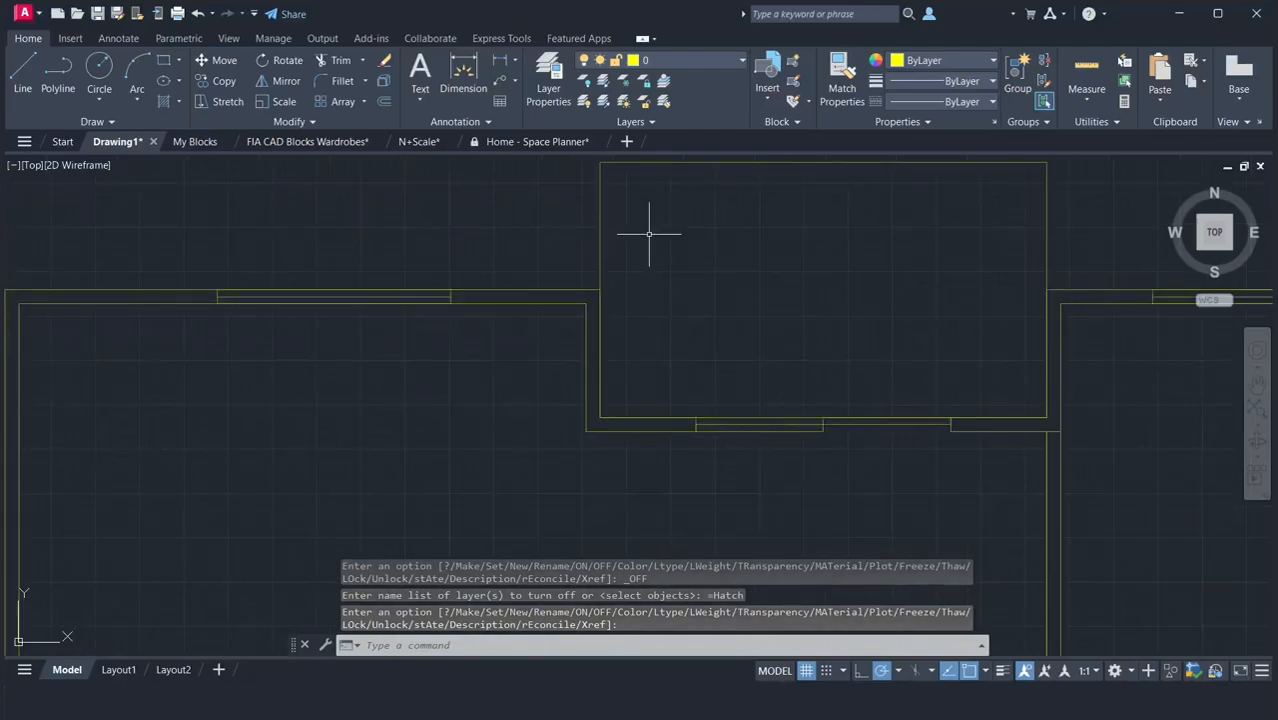
scroll(649, 234, "down", 2)
scroll(649, 234, "down", 2)
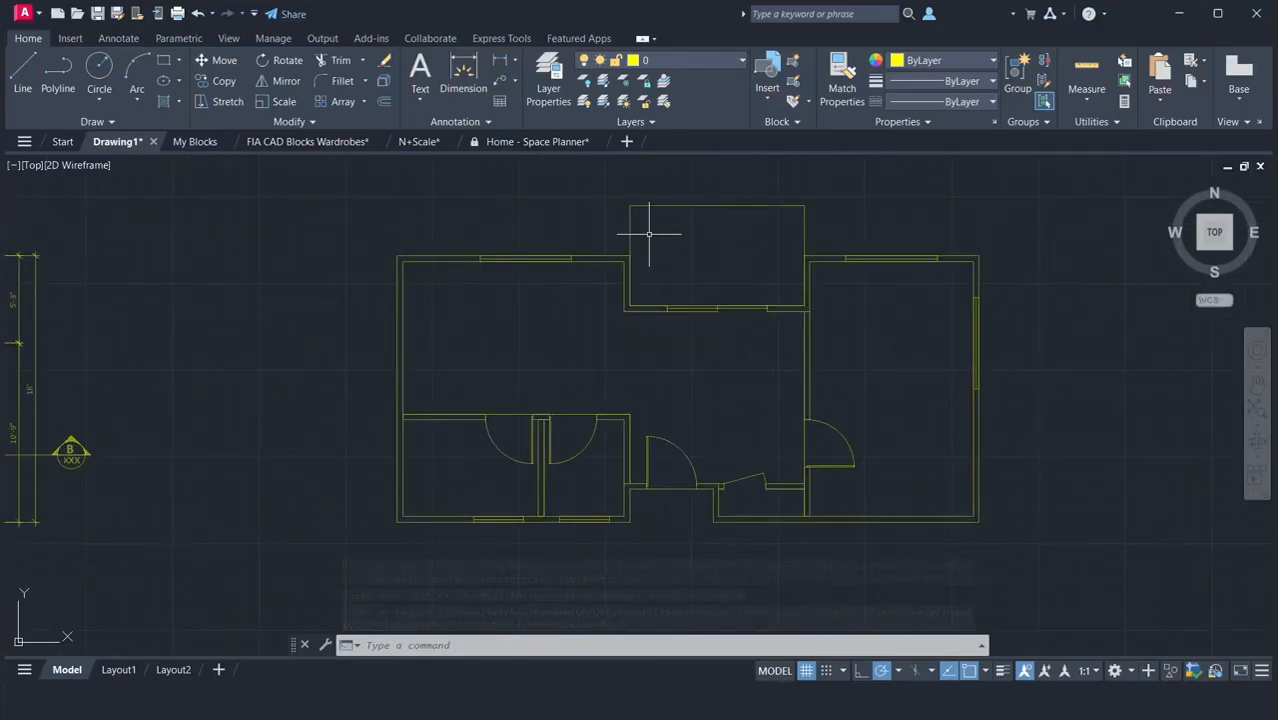
scroll(500, 553, "up", 5)
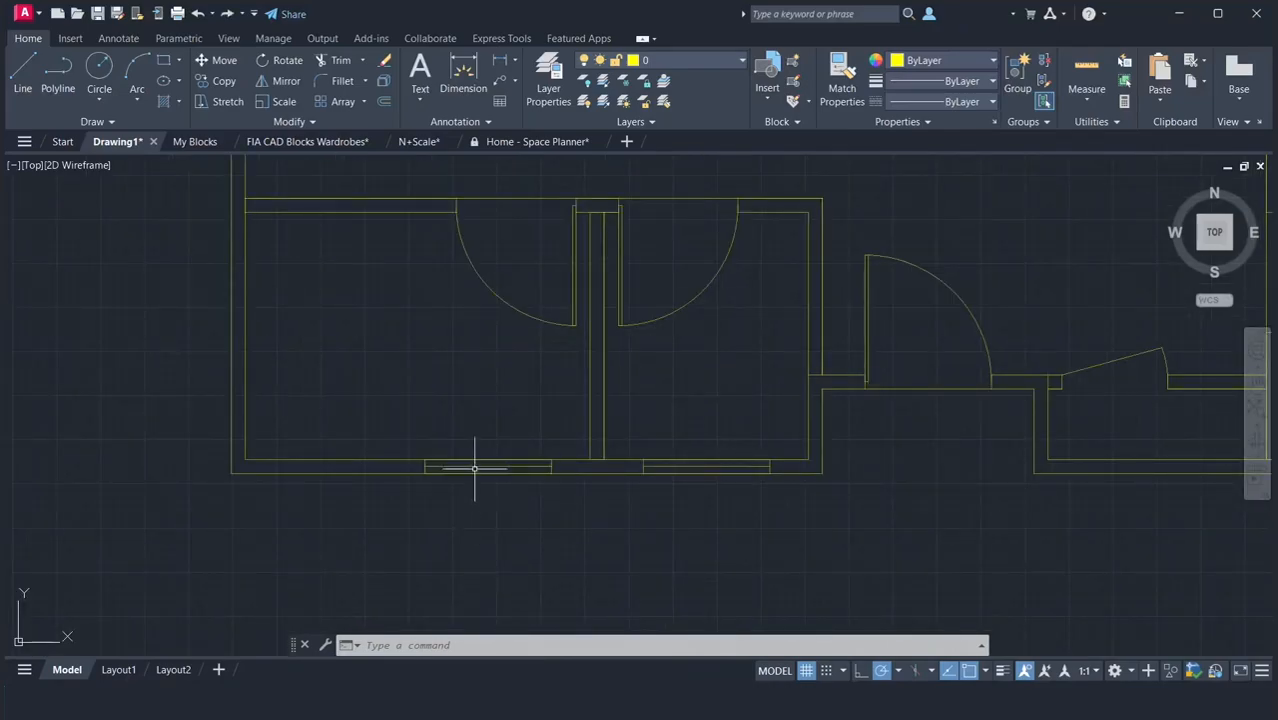
left_click(475, 466)
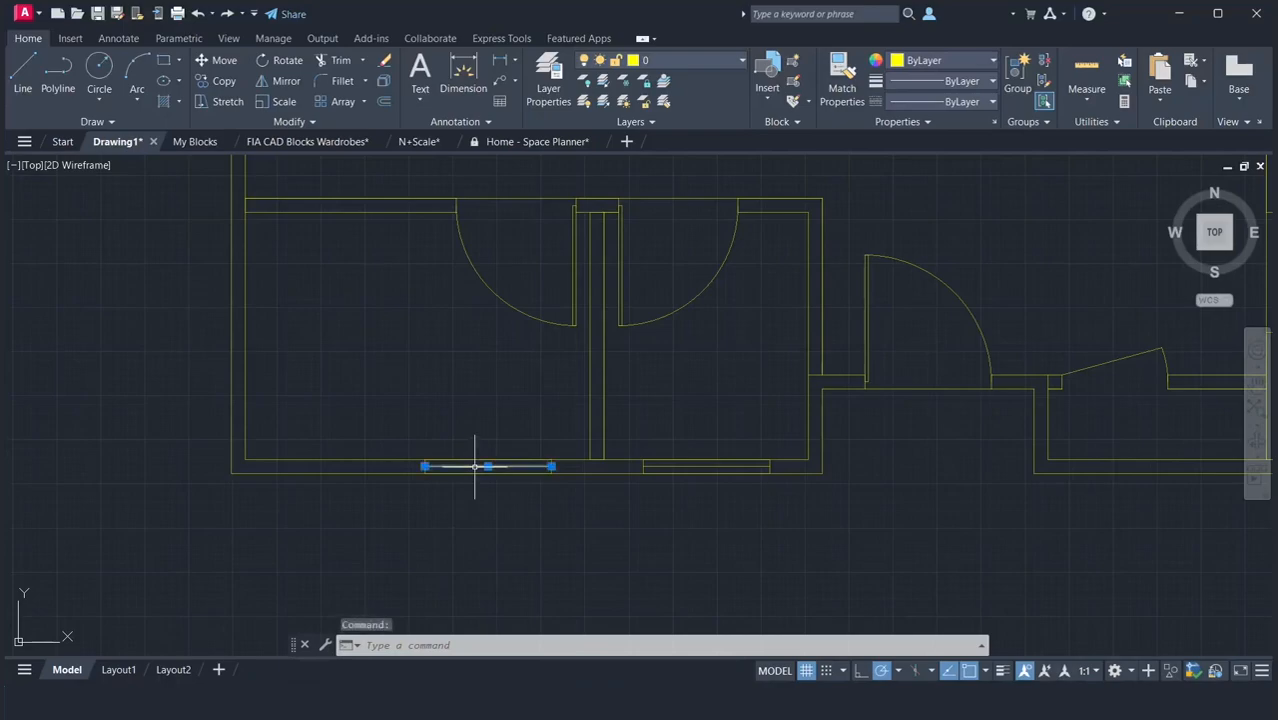
left_click(685, 466)
left_click(561, 355)
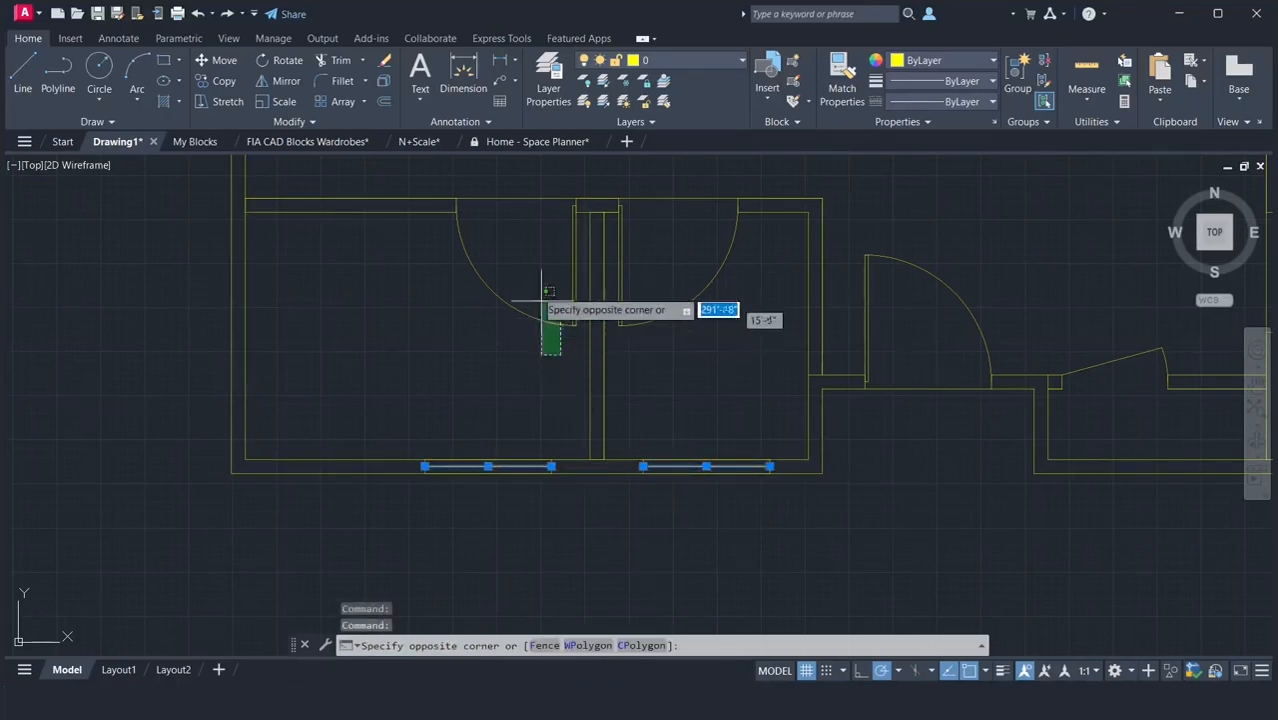
left_click(497, 186)
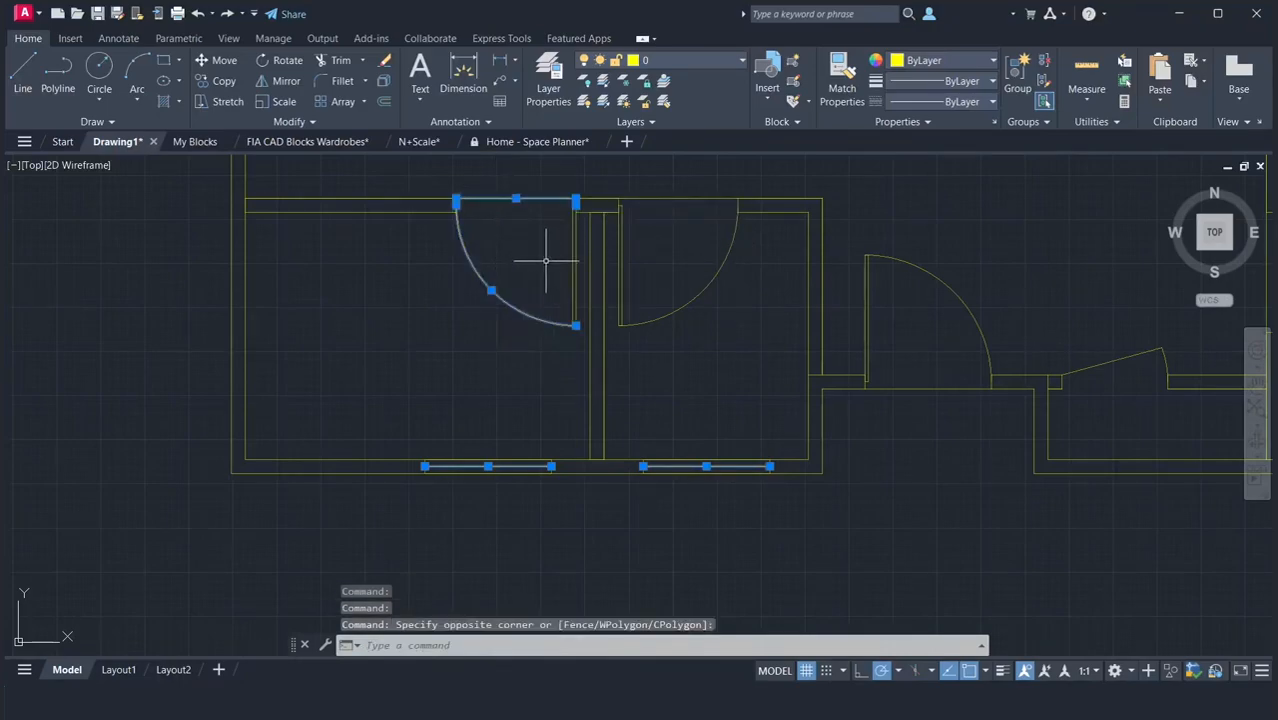
left_click(581, 278)
left_click(520, 283)
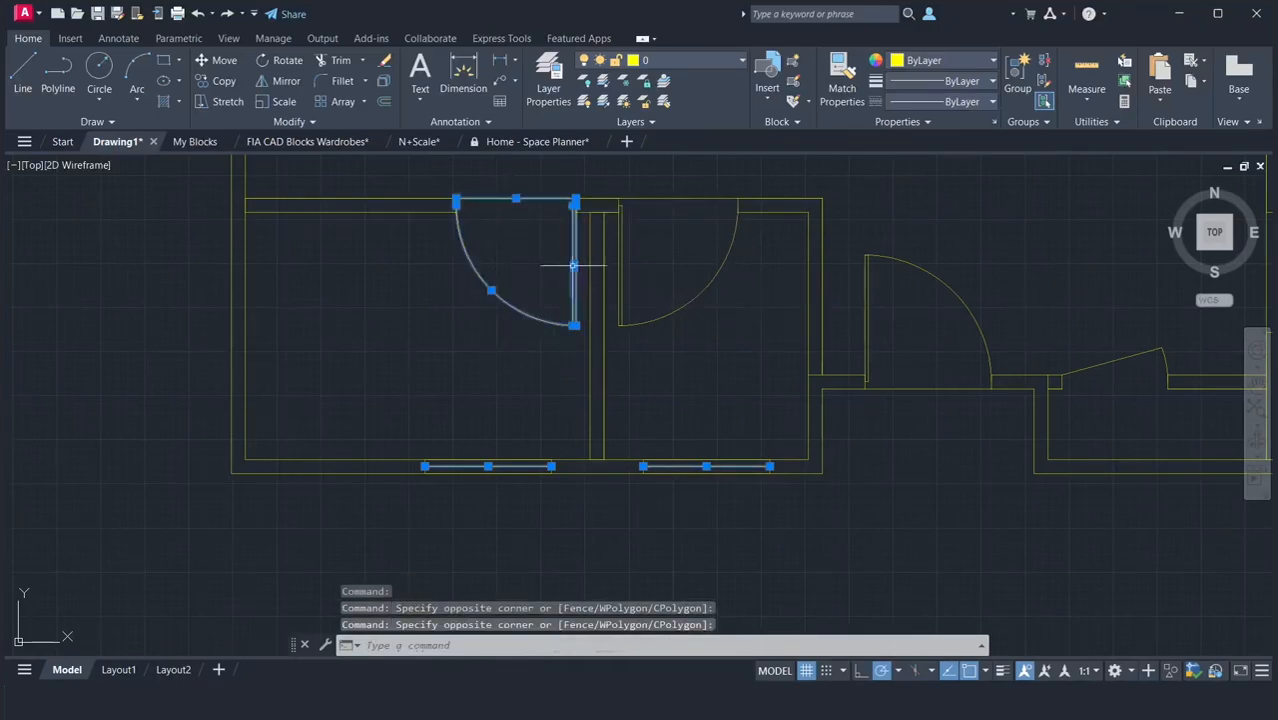
Add the laundry door, entrance door and angled closet door to the selection and assign everything selected to the Opening layer.
left_click(717, 318)
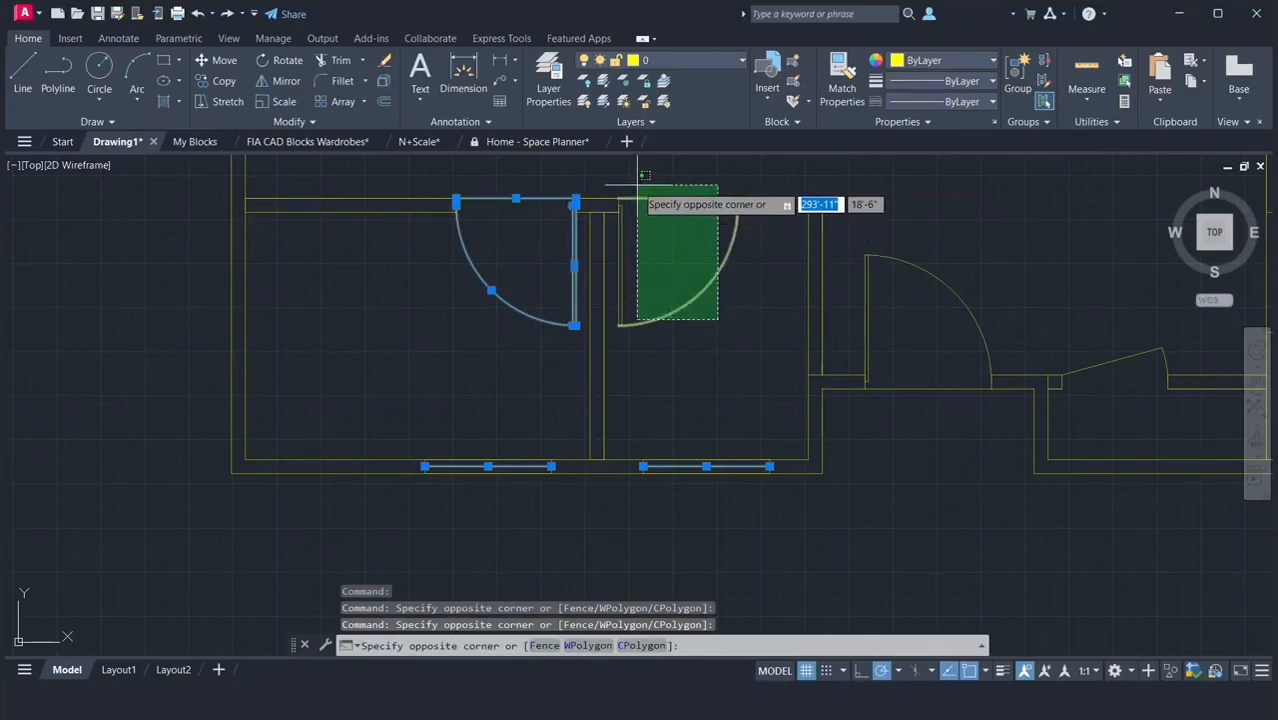
left_click(608, 180)
left_click(636, 270)
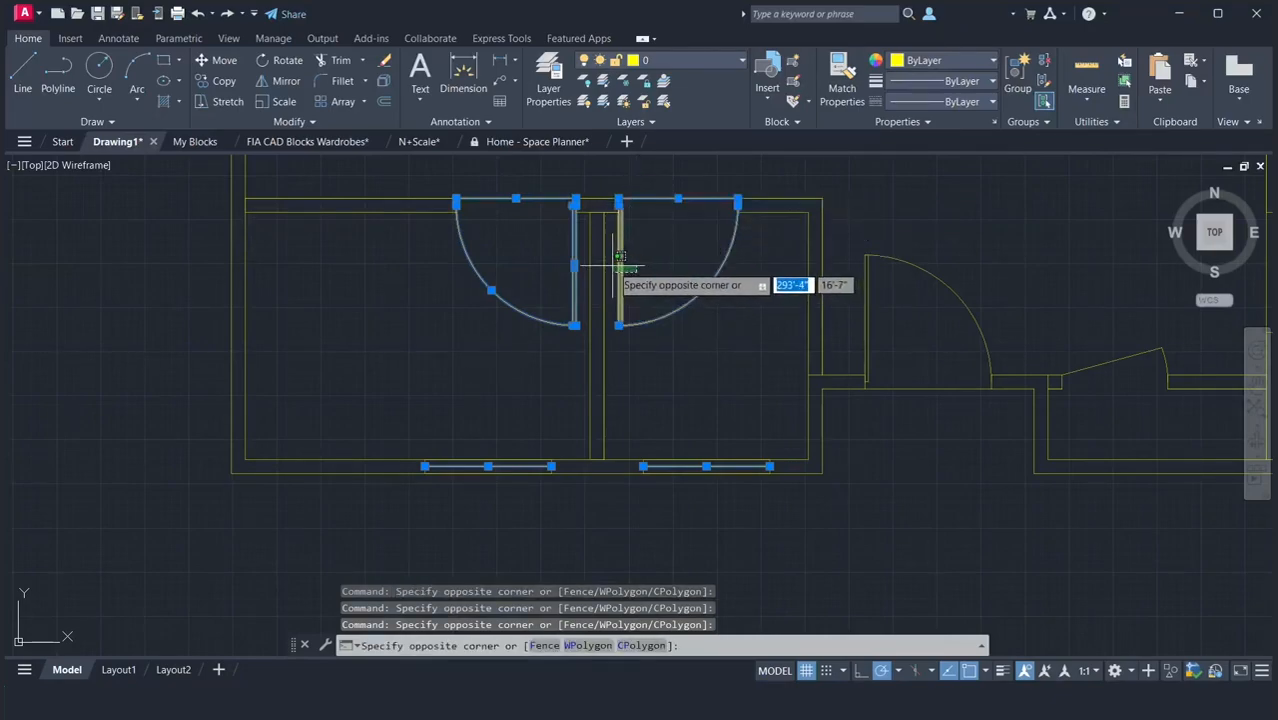
left_click(610, 266)
left_click(962, 258)
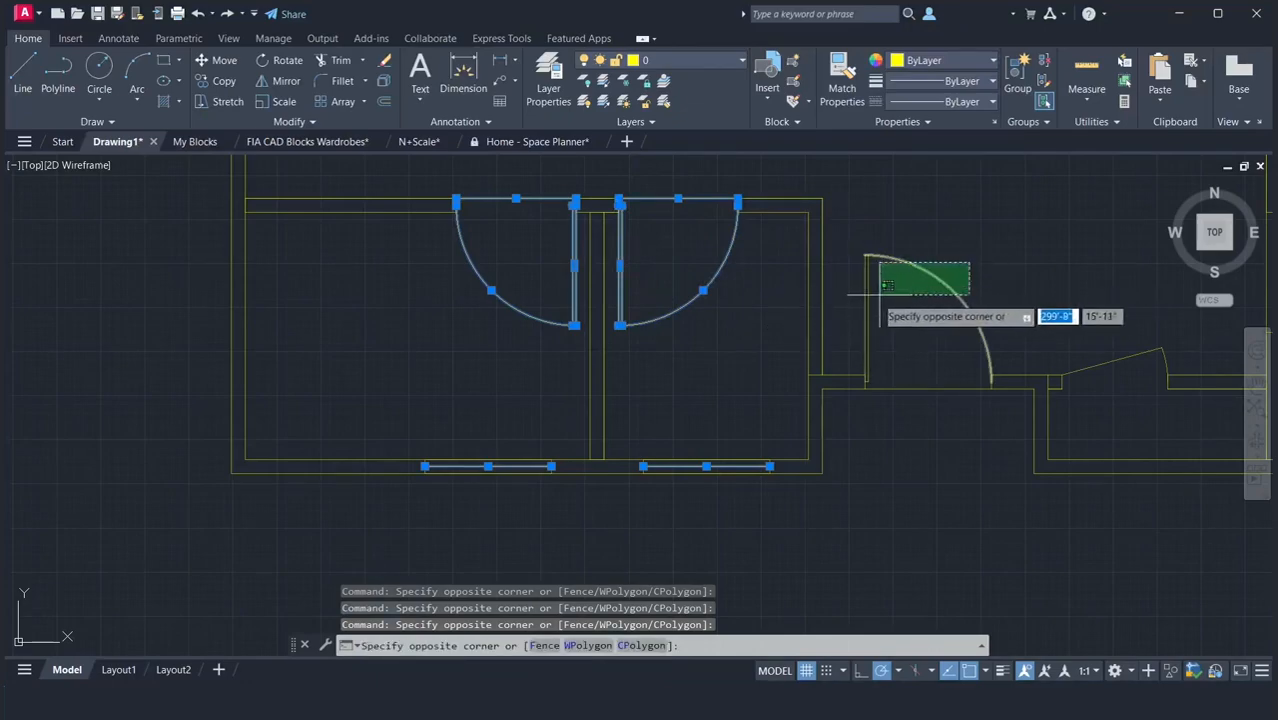
left_click(860, 320)
left_click(956, 432)
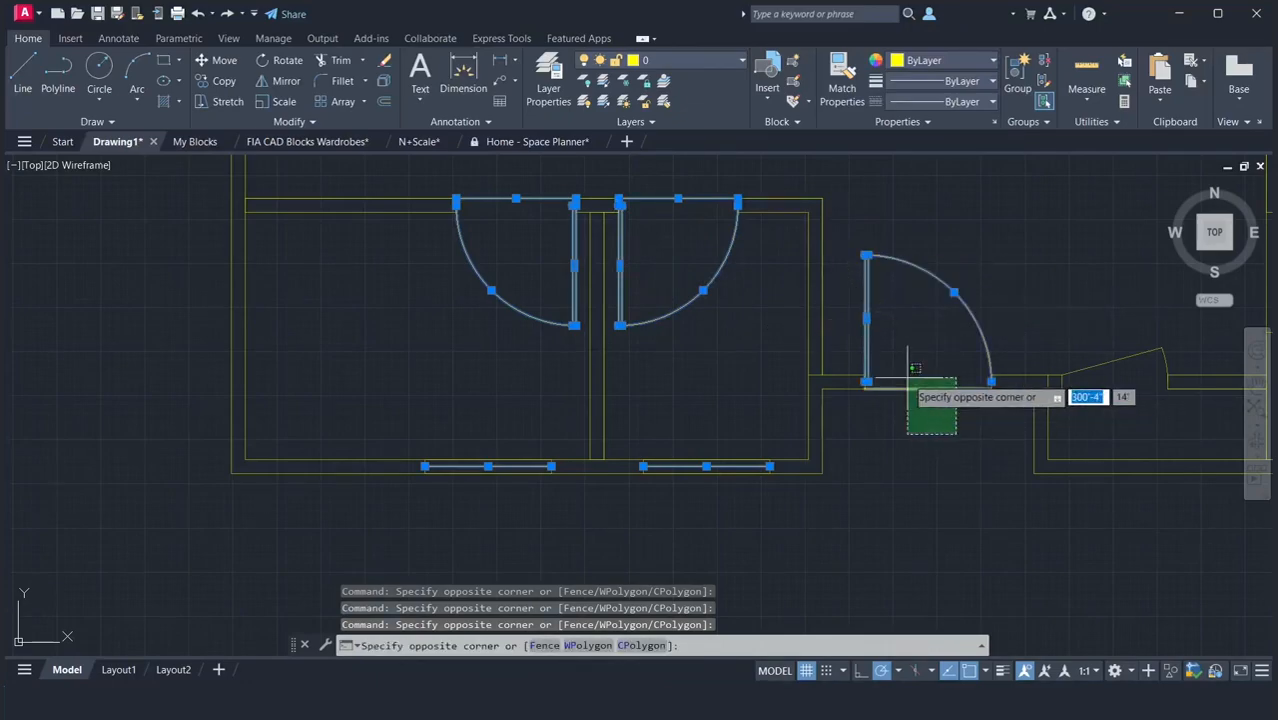
left_click(907, 365)
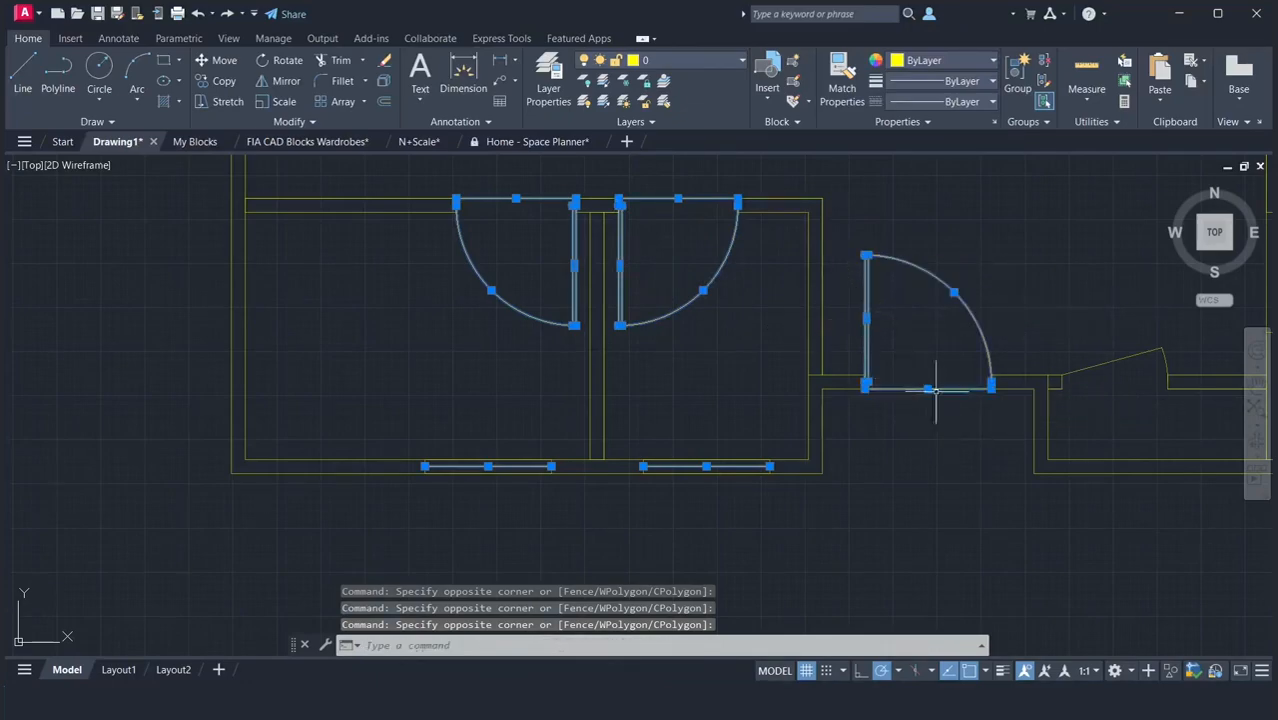
left_click(1187, 322)
left_click(1110, 362)
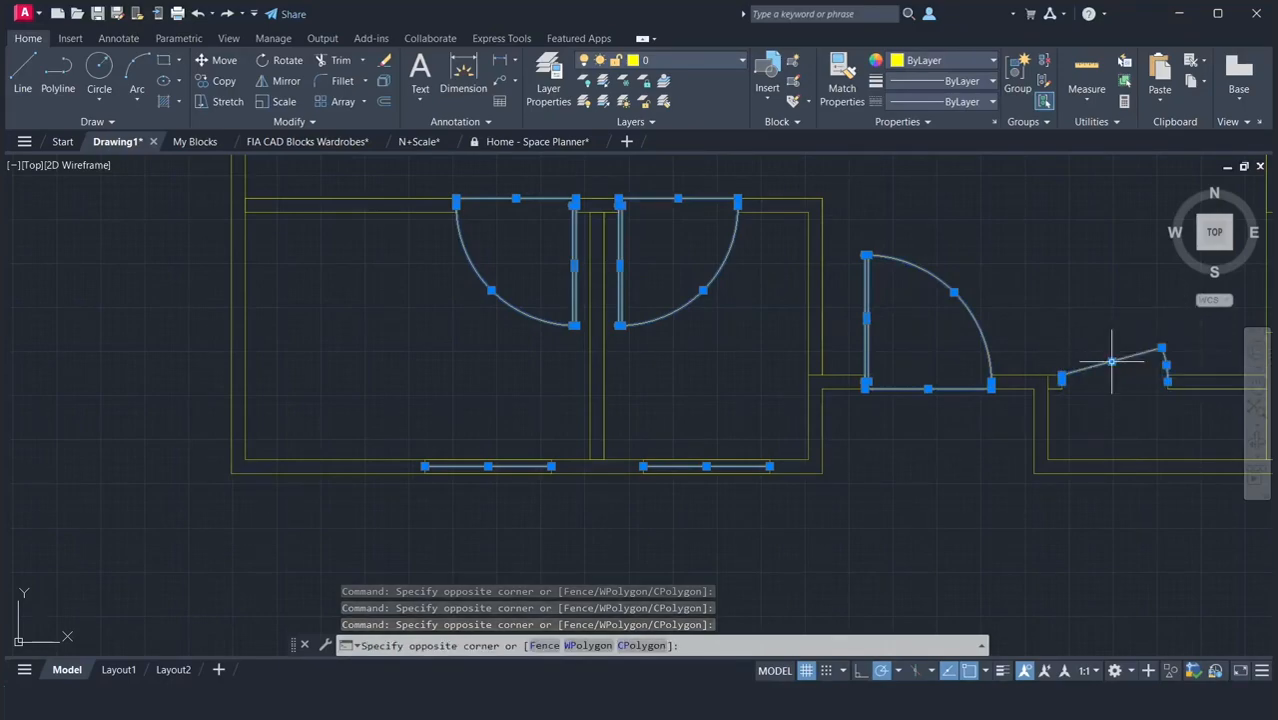
left_click(676, 64)
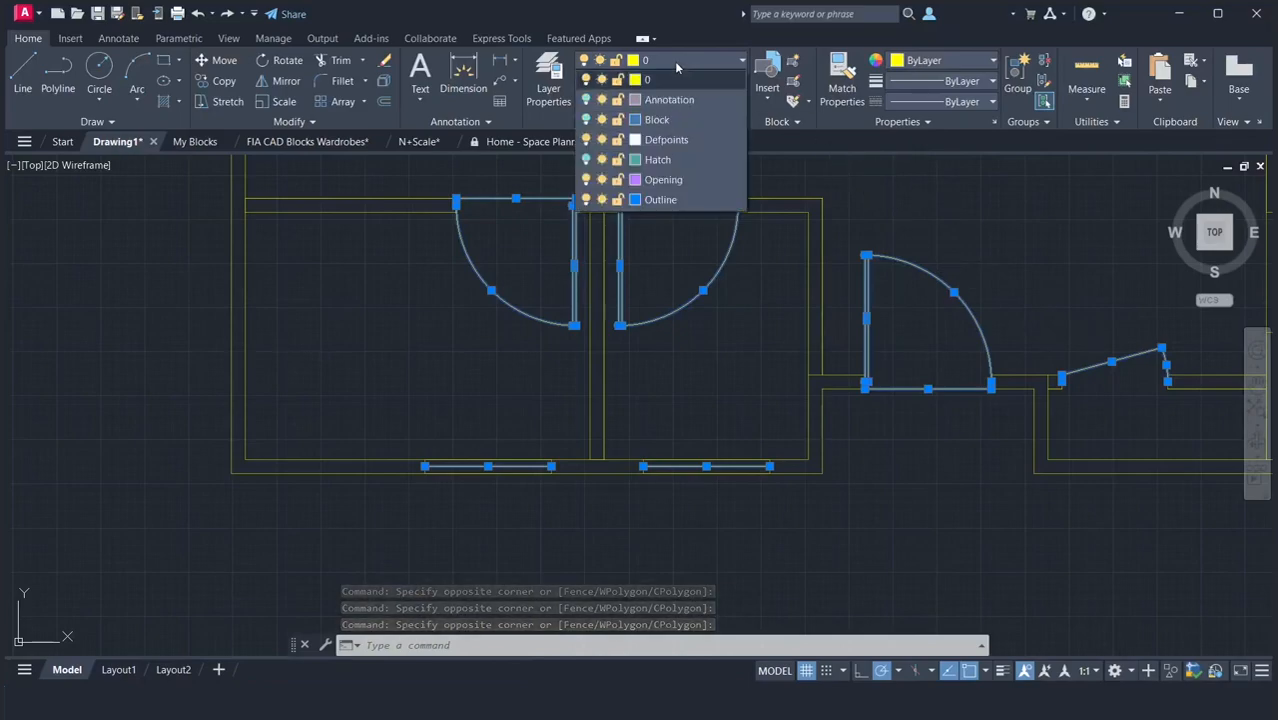
left_click(660, 179)
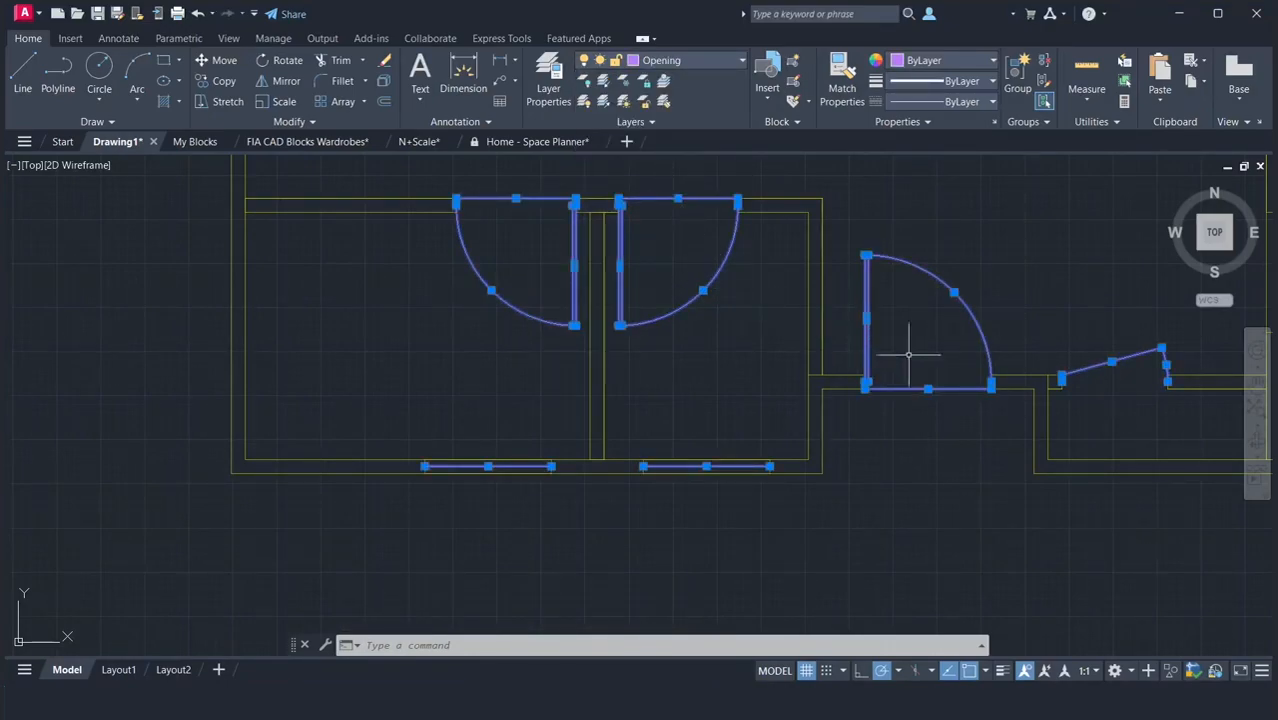
Select the bedroom door with its swing and threshold line, and the window in the bedroom's outer side wall.
left_click(1257, 385)
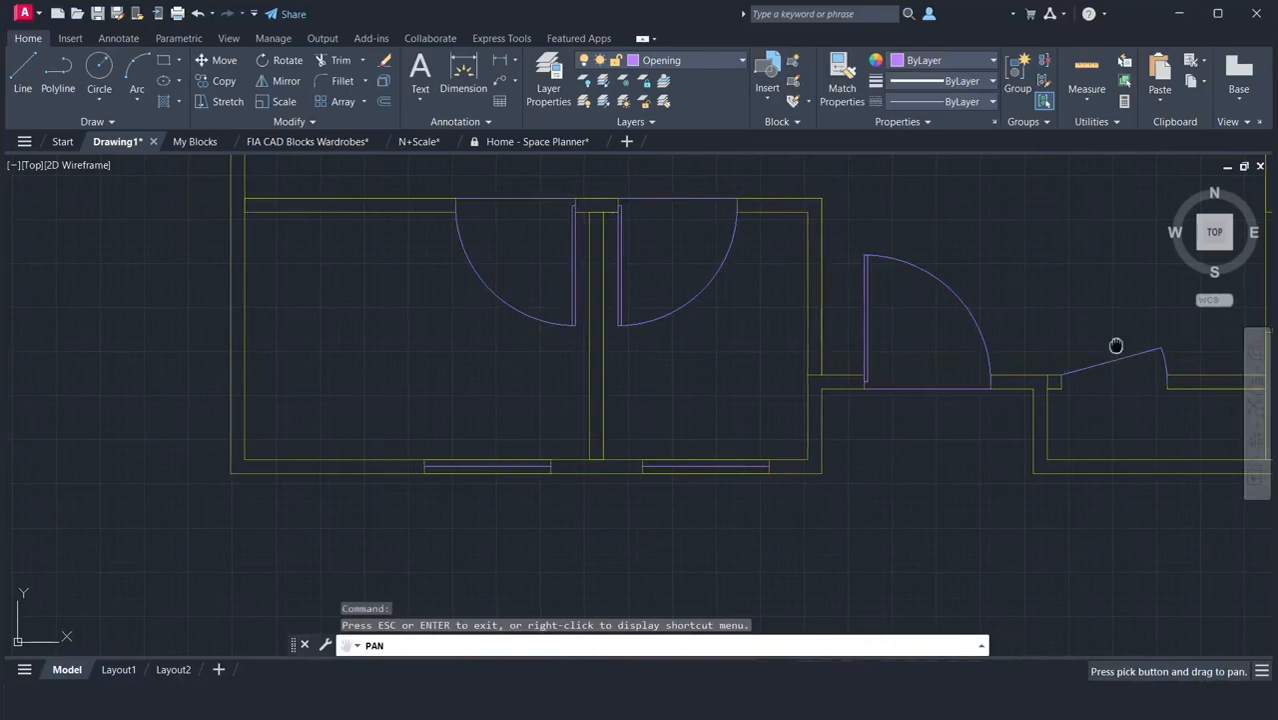
mouse_move(1115, 345)
left_mouse_down()
mouse_move(821, 343)
mouse_move(531, 382)
mouse_move(437, 460)
left_mouse_up()
right_click(474, 392)
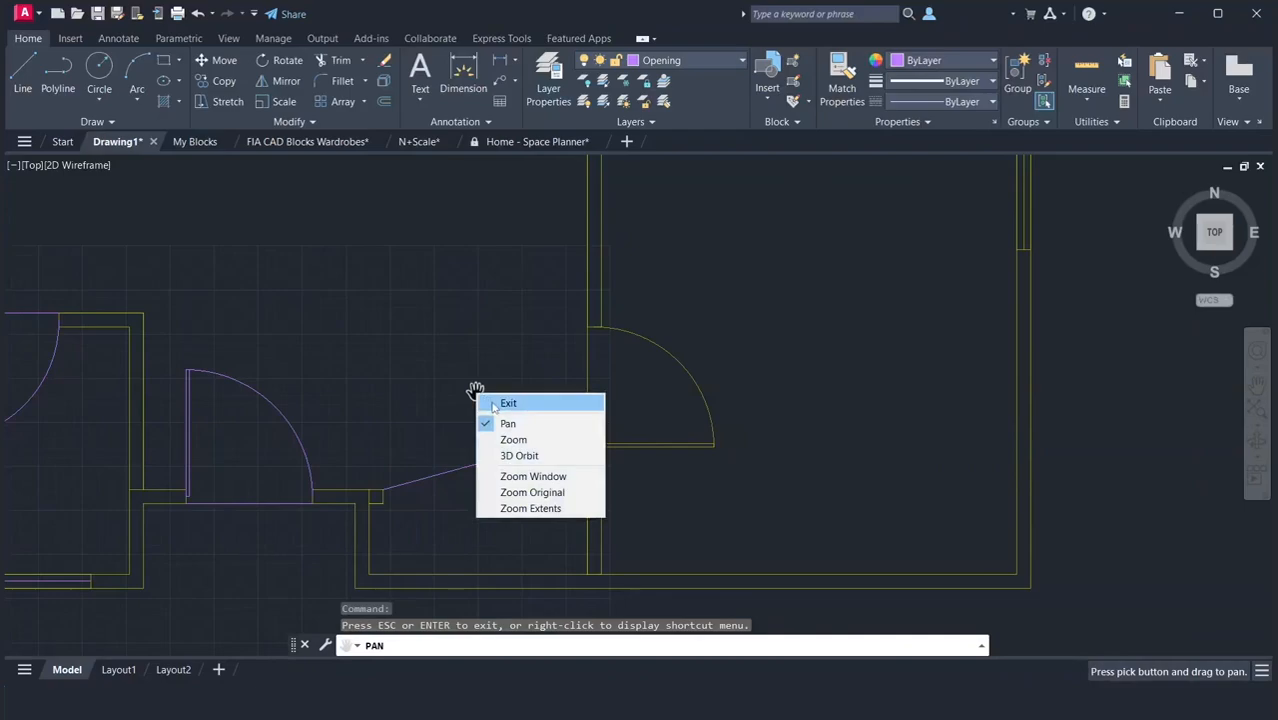
left_click(477, 401)
left_click(752, 470)
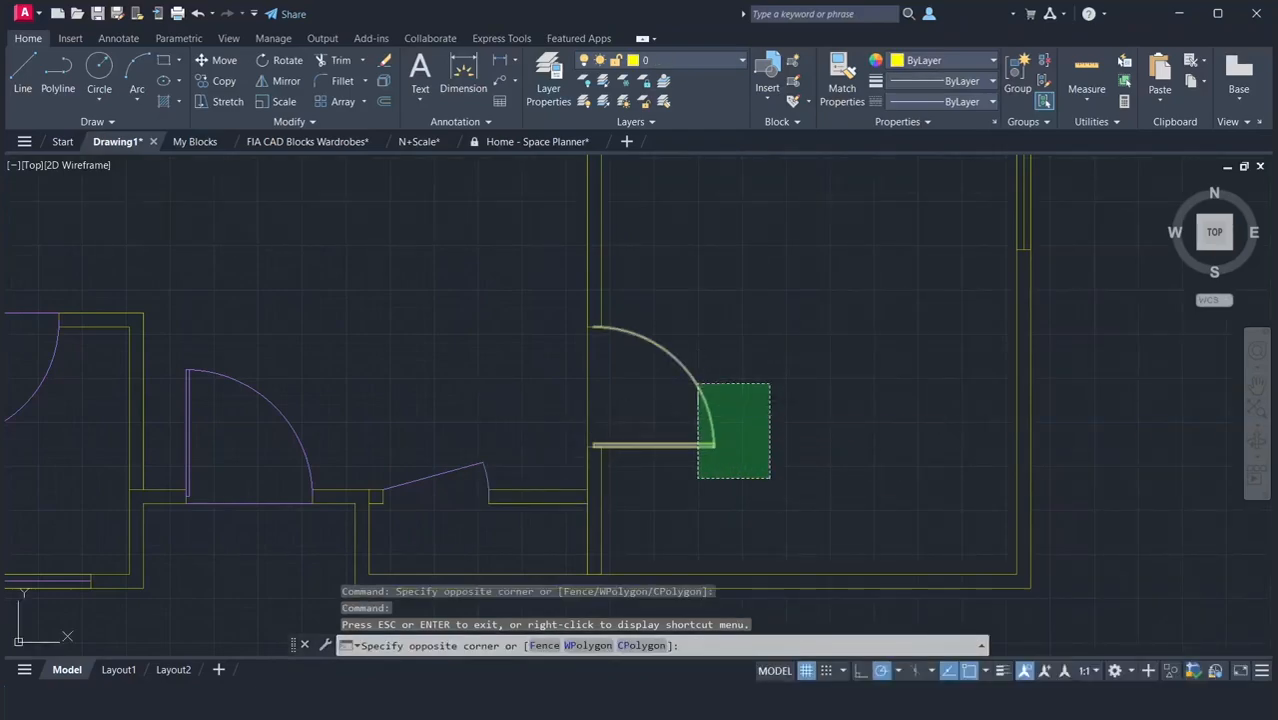
left_click(672, 388)
left_click(612, 396)
left_click(545, 367)
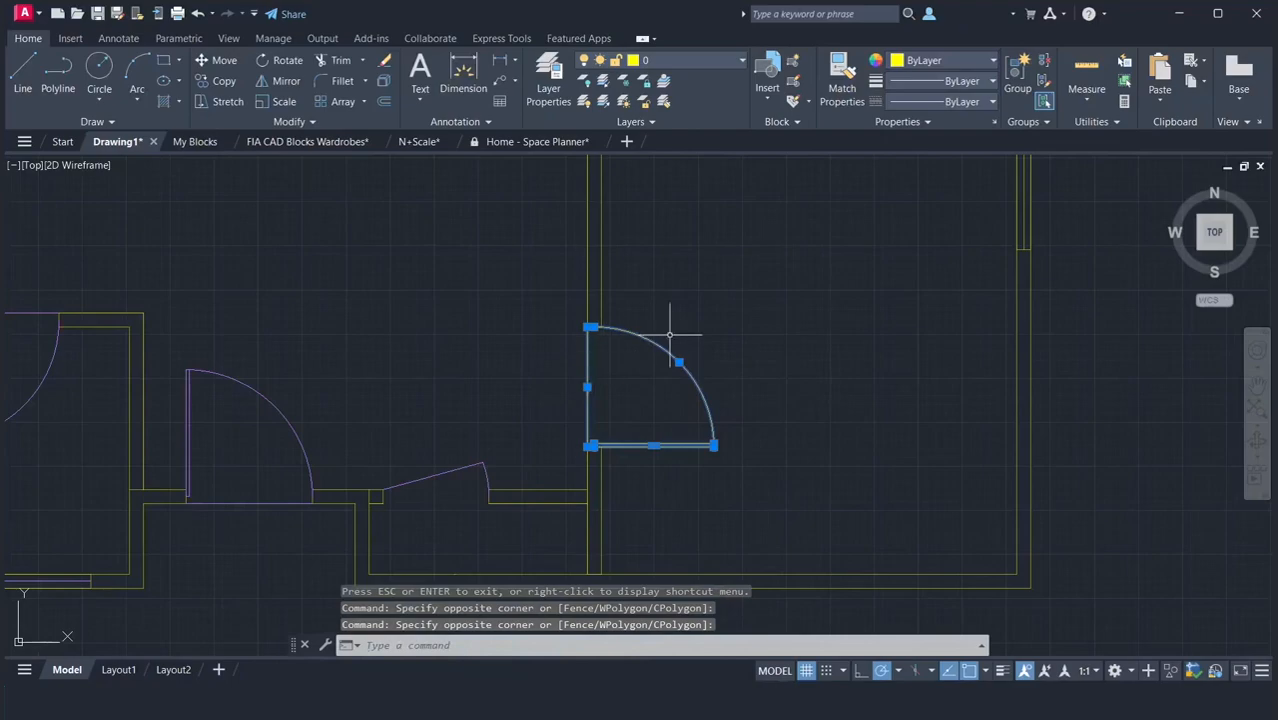
left_click(1021, 207)
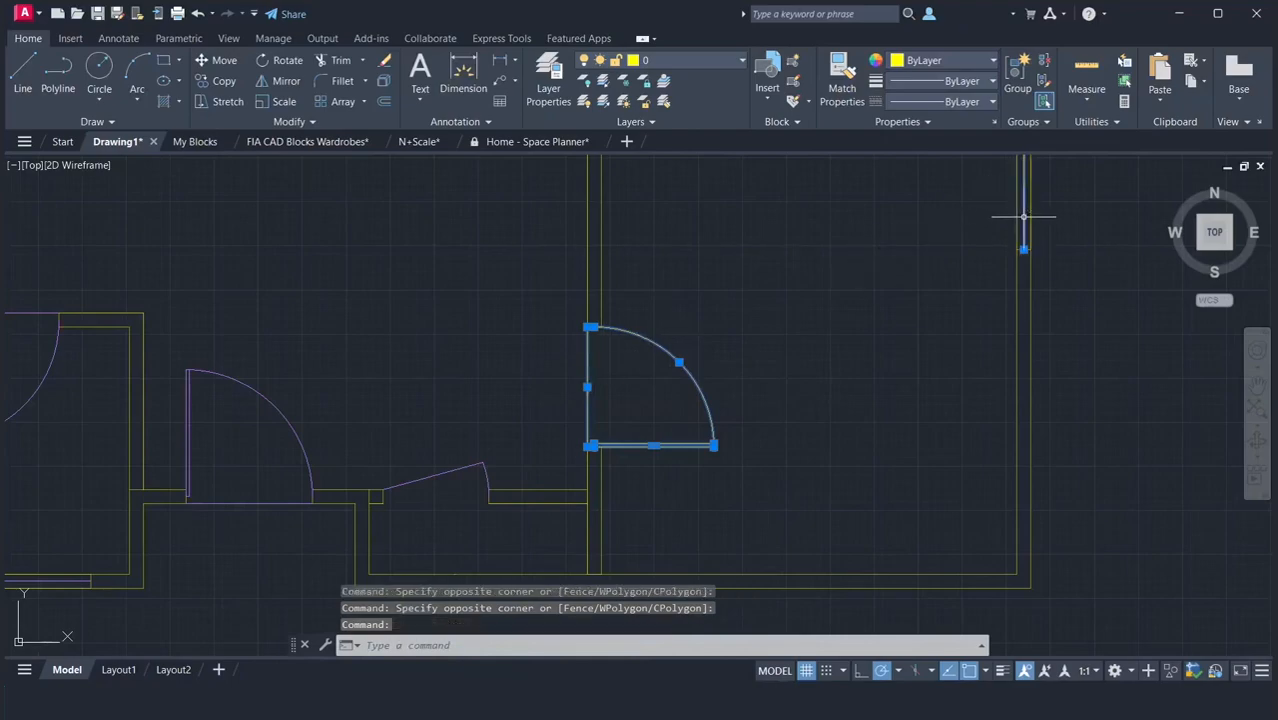
Add the bedroom and kitchen upper-wall windows, both sliding door panels and the porch rectangle to the selection, and assign everything selected to the Opening layer.
scroll(913, 493, "down", 5)
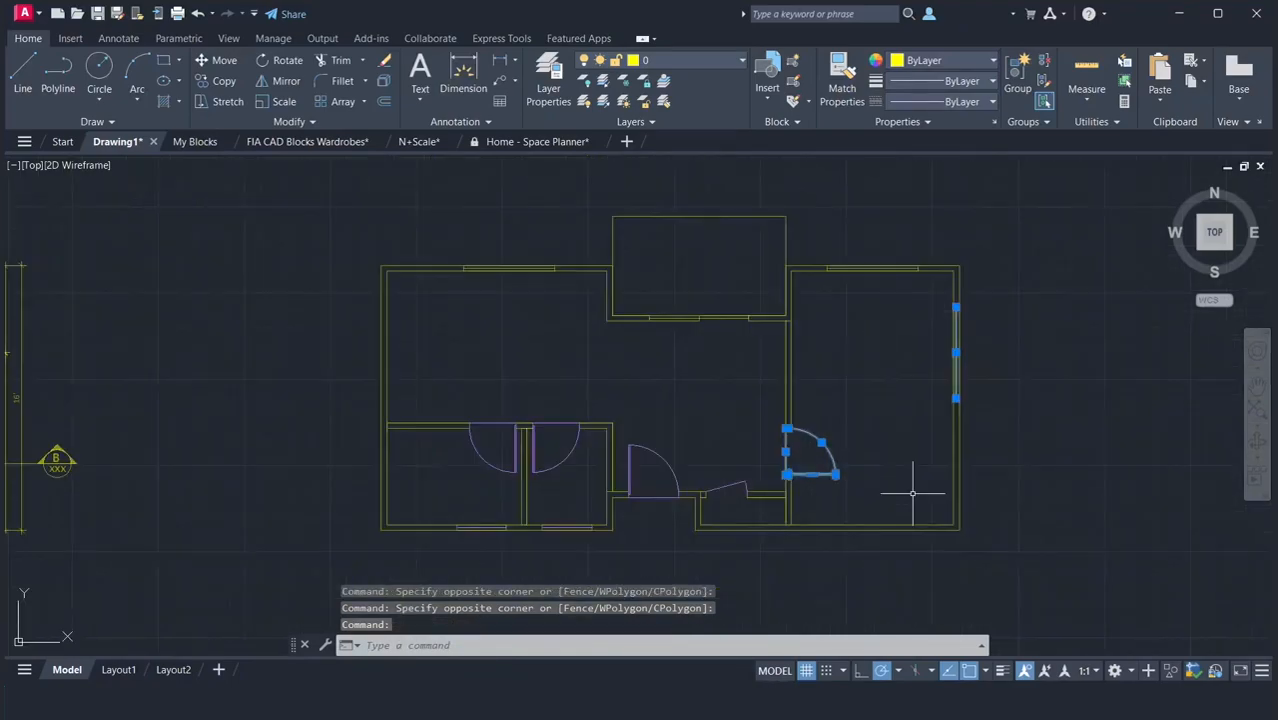
scroll(870, 222, "up", 5)
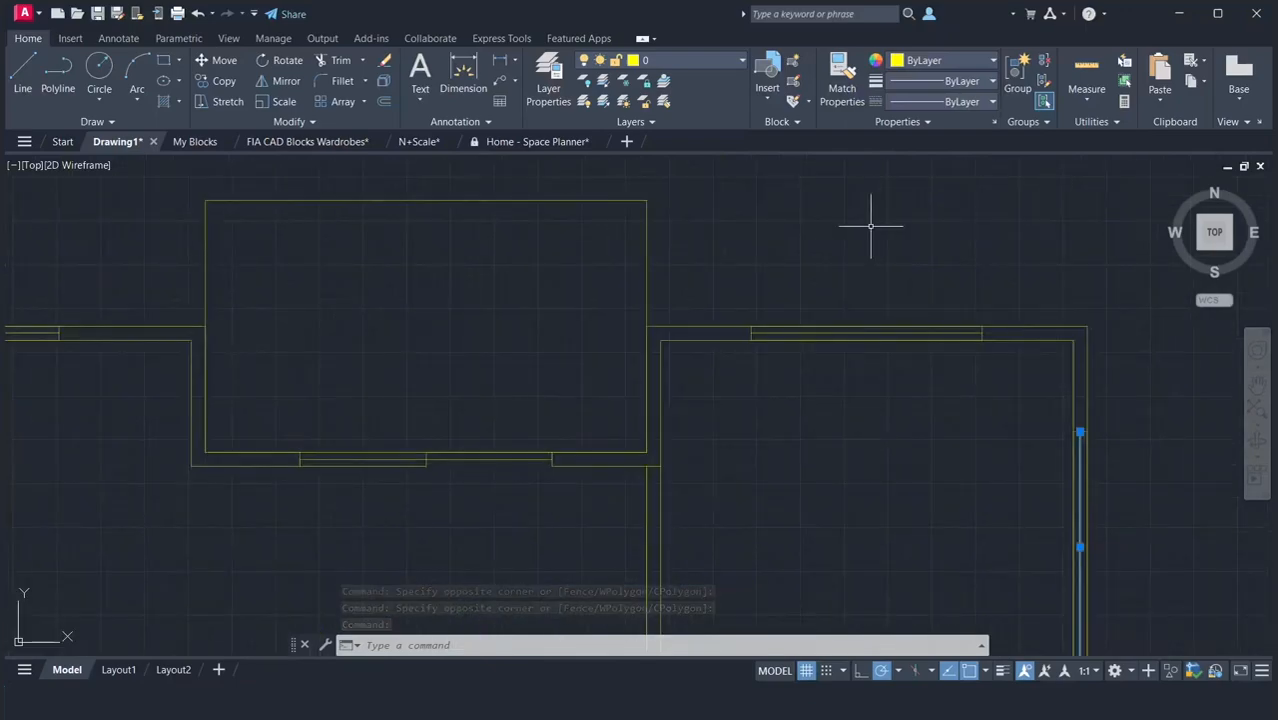
left_click(836, 332)
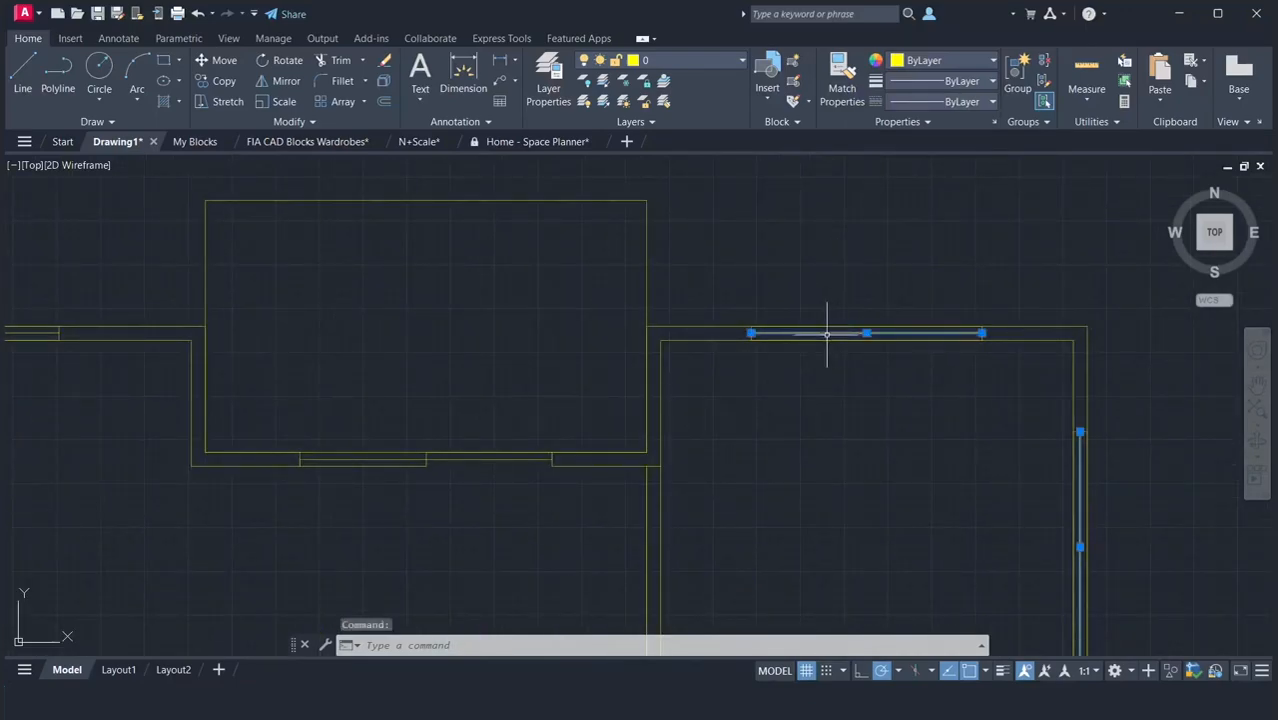
left_click(497, 456)
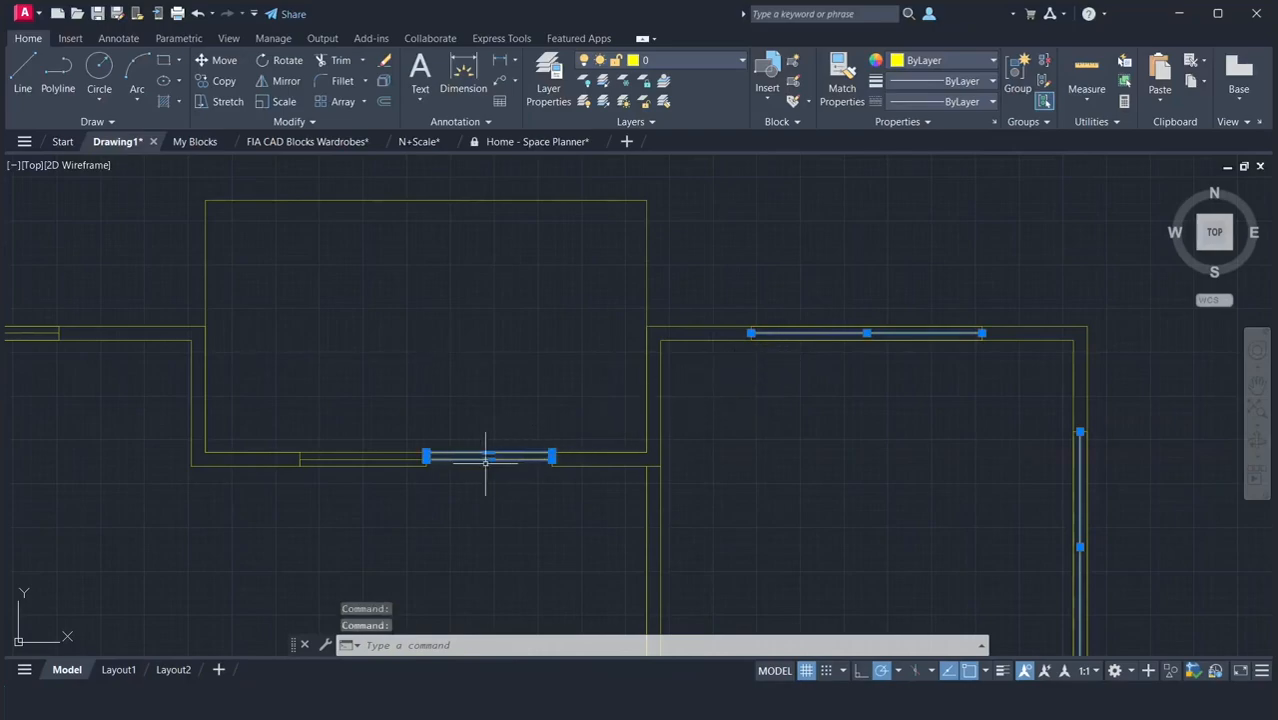
left_click(408, 464)
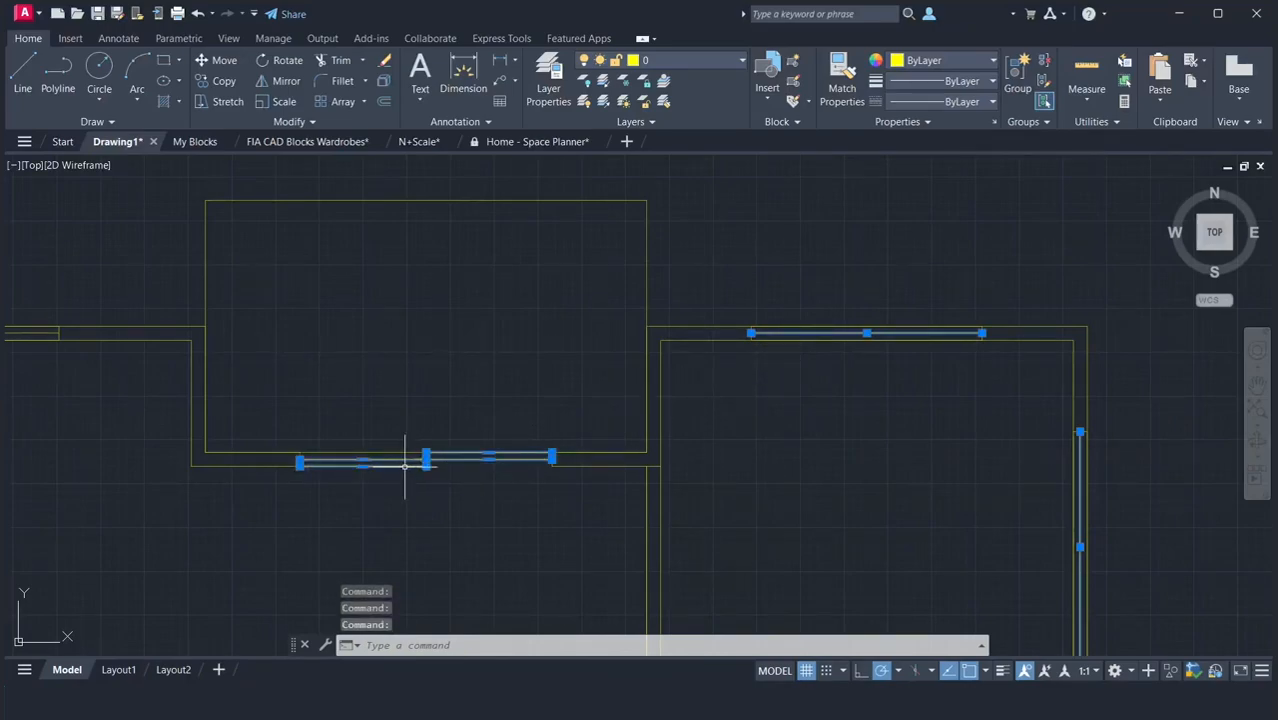
left_click(385, 452)
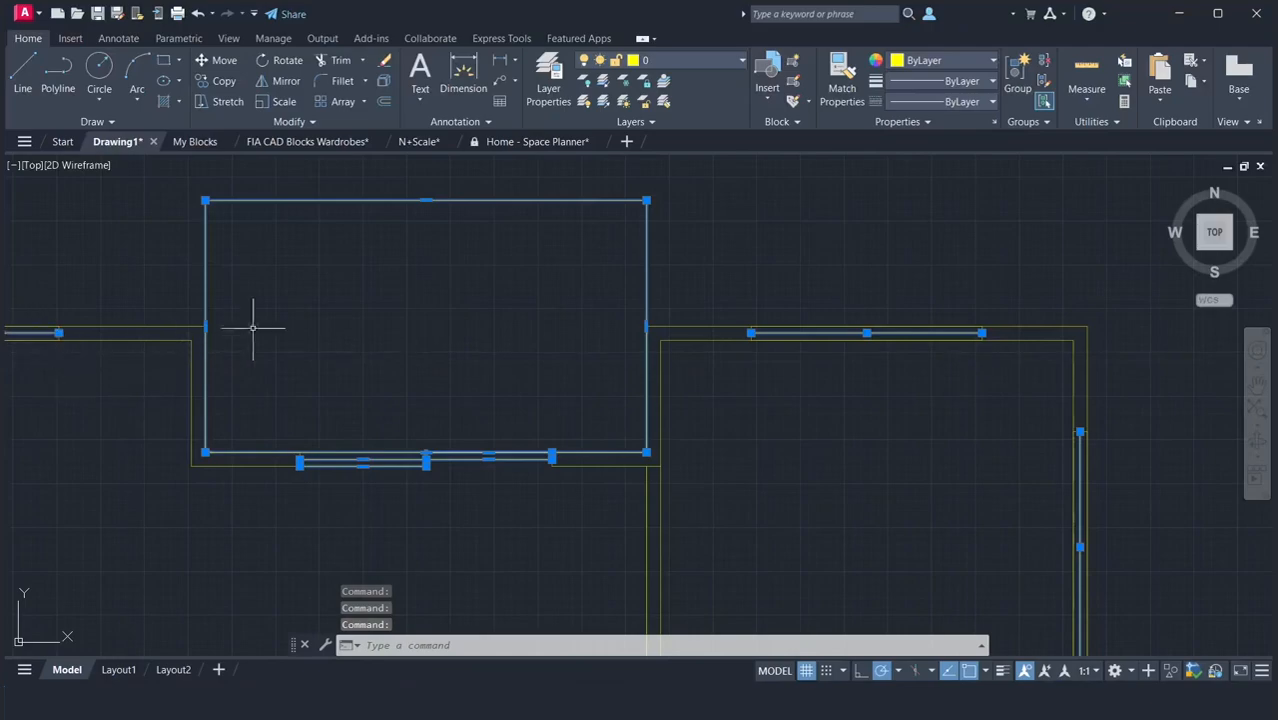
left_click(685, 62)
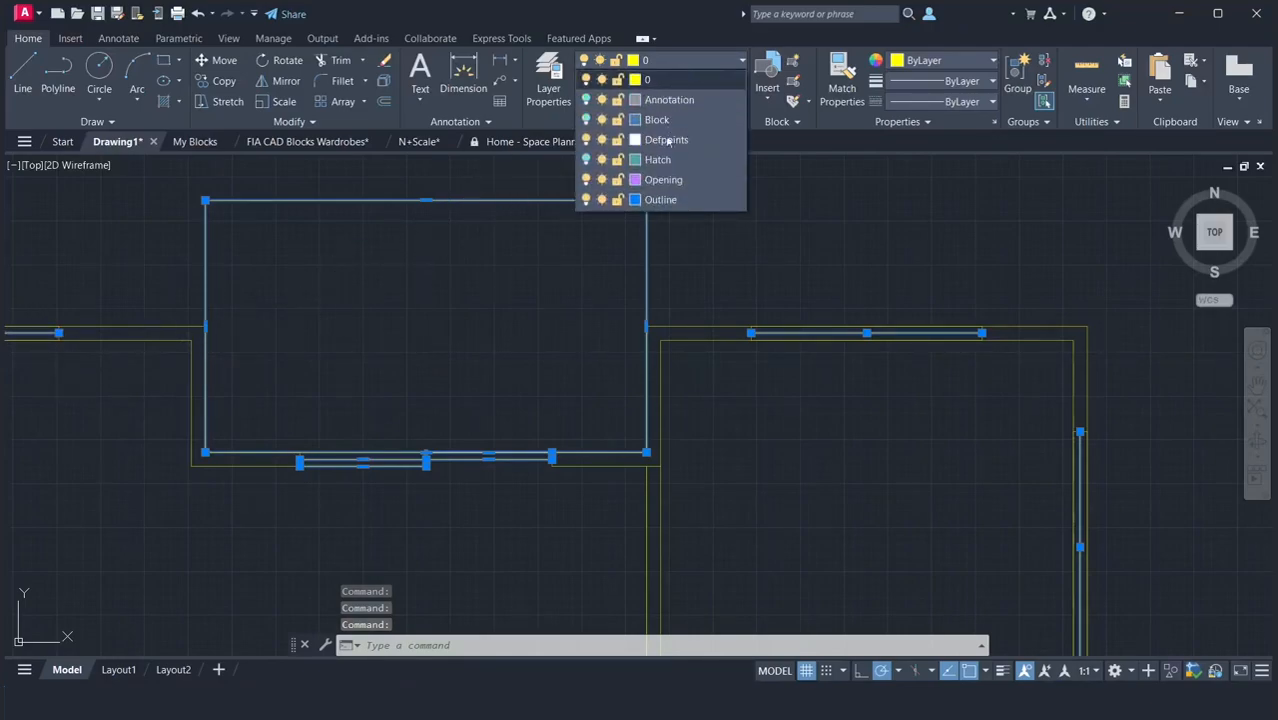
left_click(662, 181)
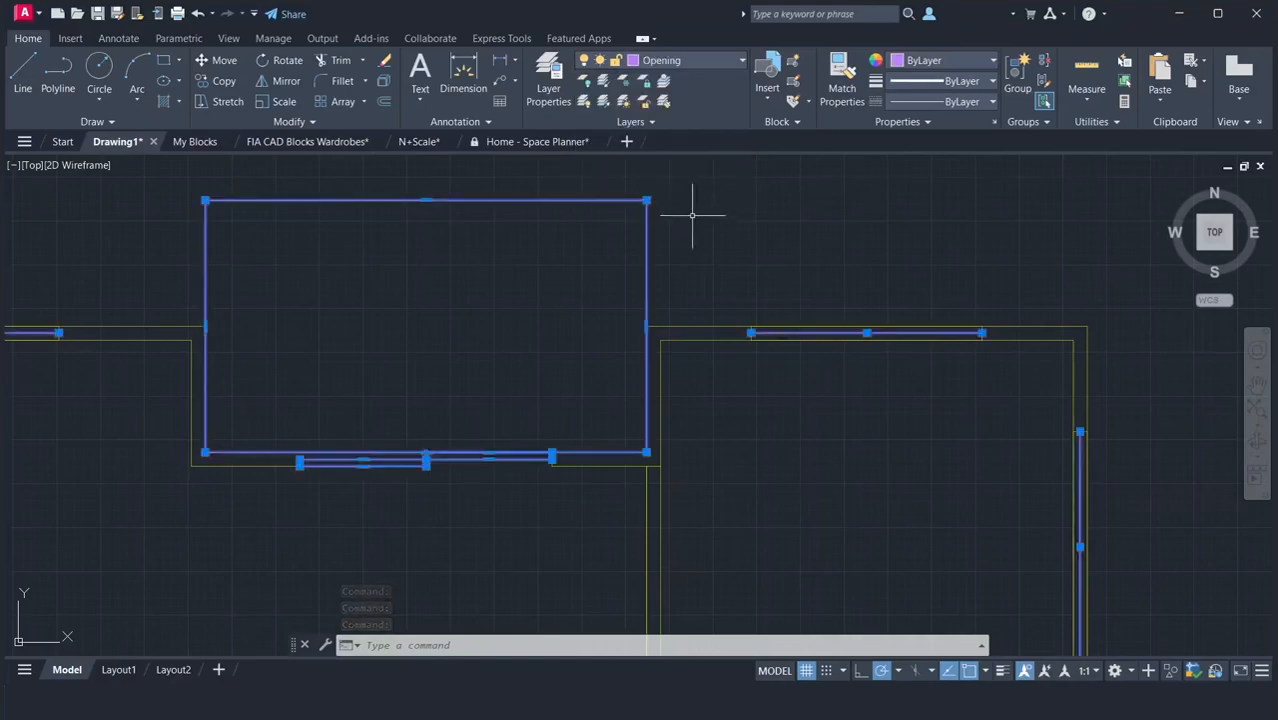
key("Escape")
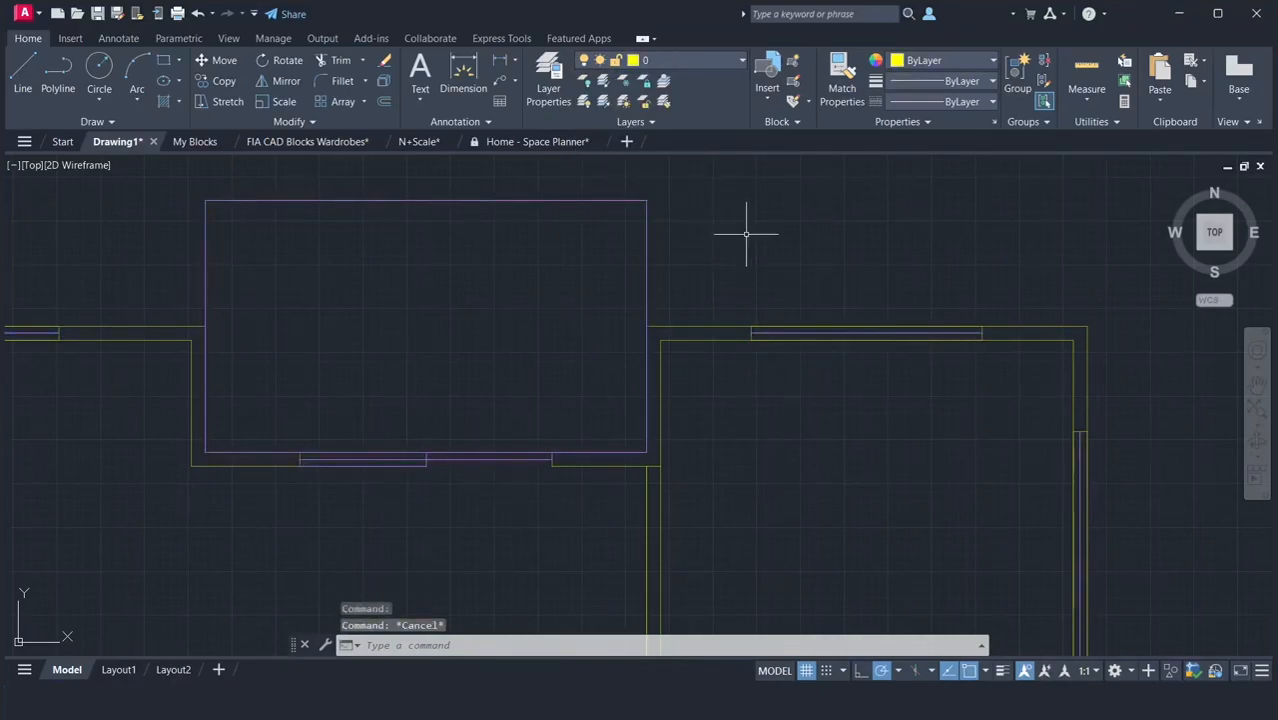
Turn off the Opening layer.
left_click(710, 63)
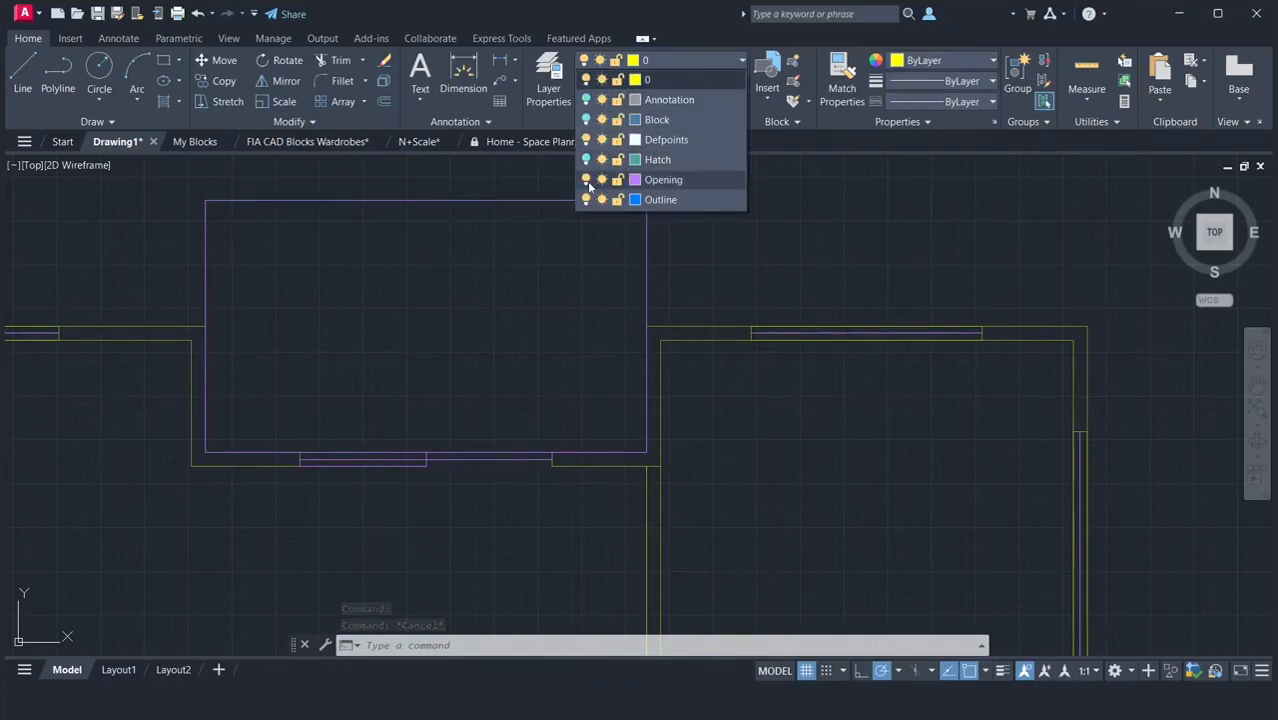
left_click(587, 181)
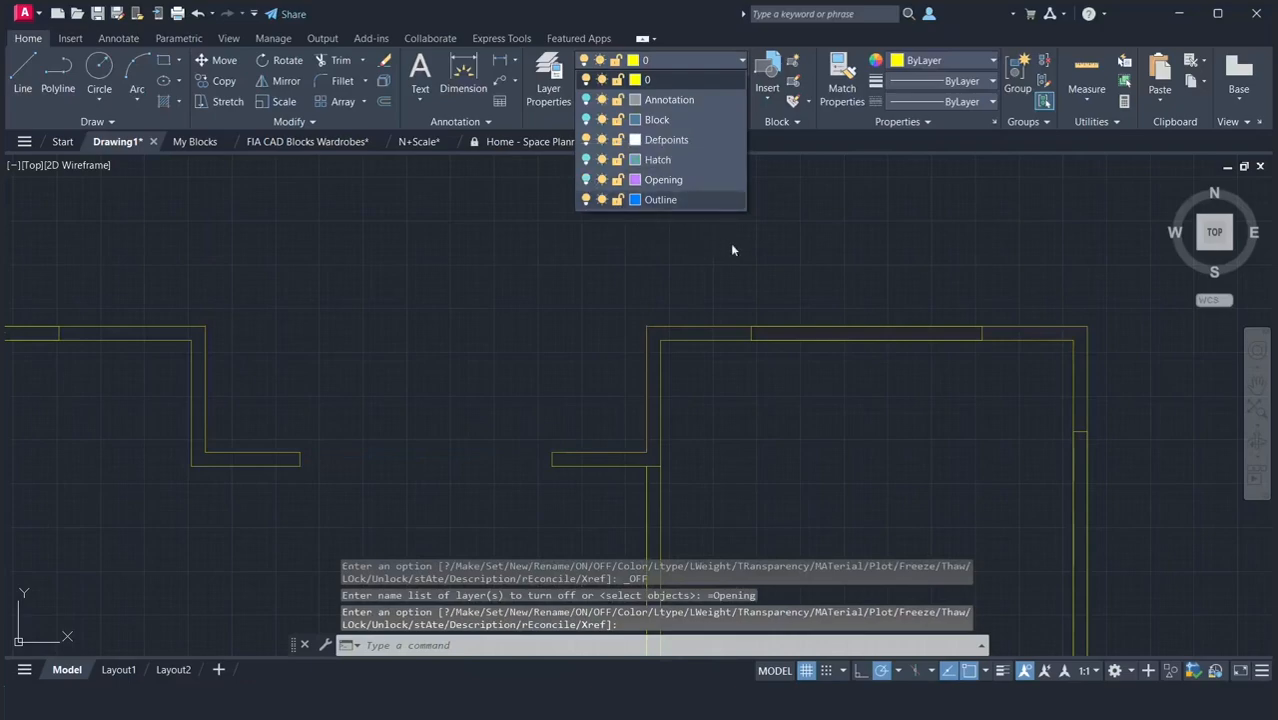
left_click(874, 262)
Select all remaining wall lines of the duplicated floor plan and assign them to the Outline layer.
scroll(874, 262, "down", 4)
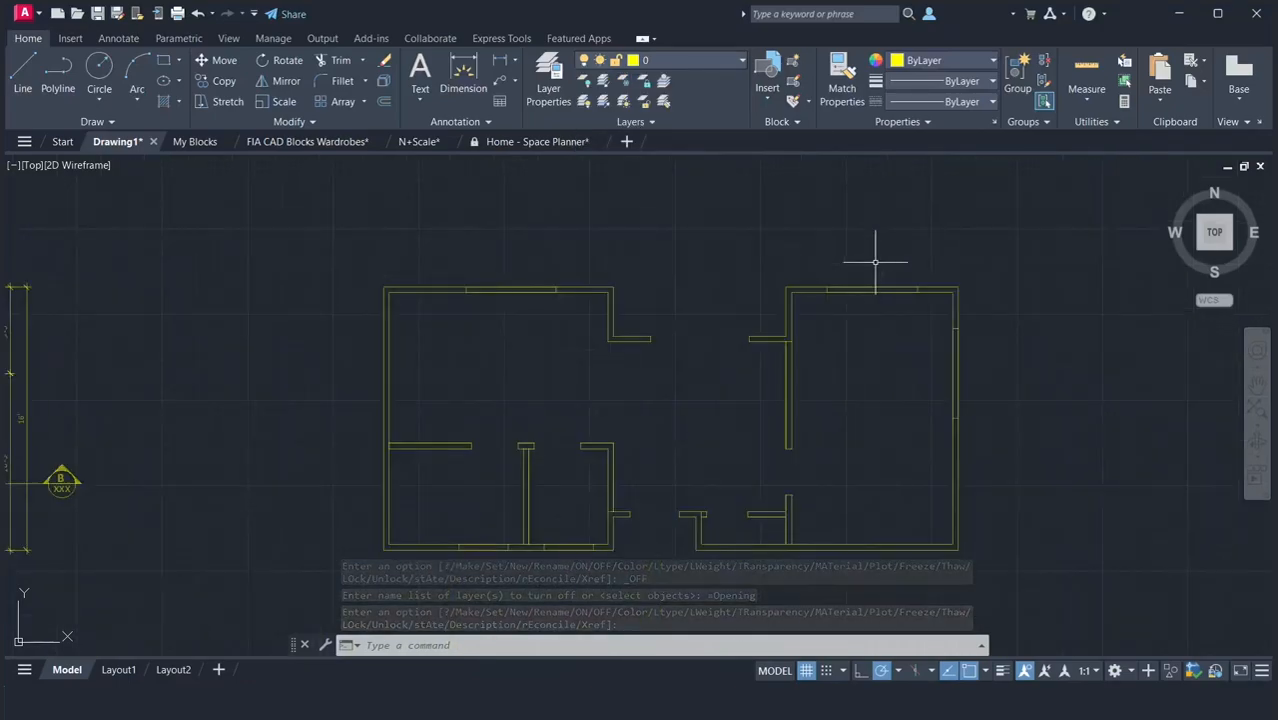
left_click(312, 242)
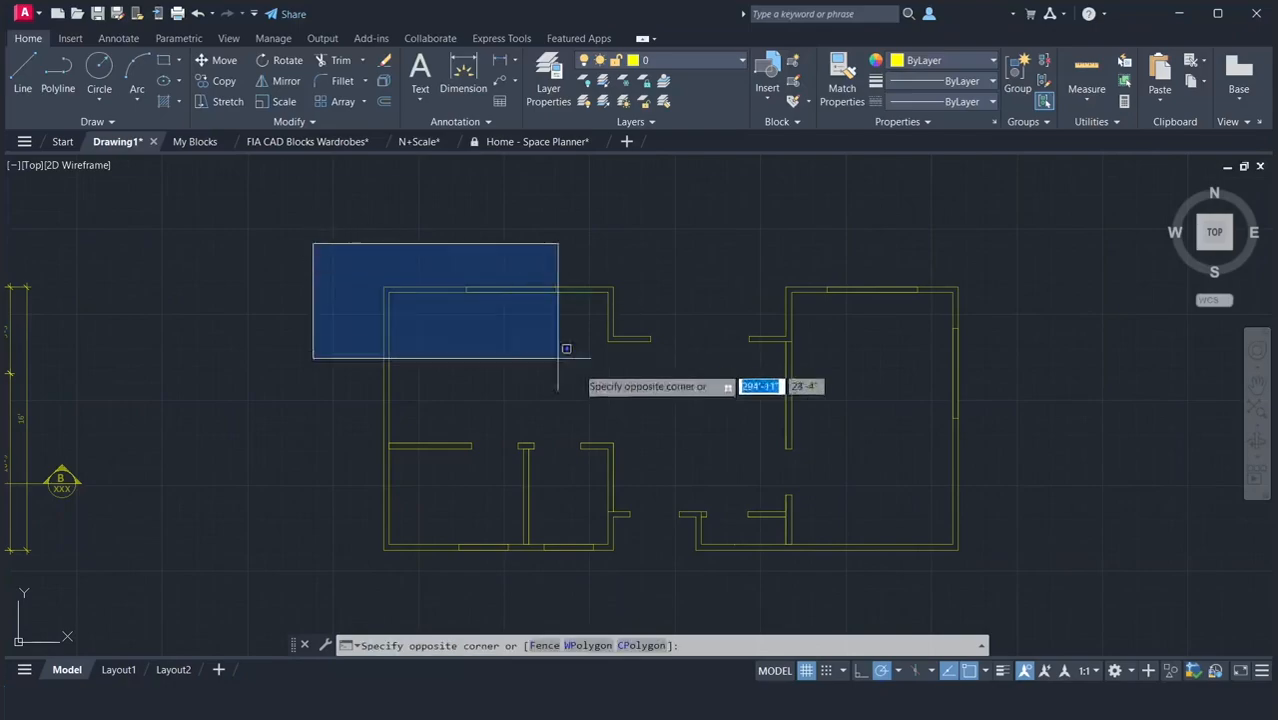
left_click(1068, 588)
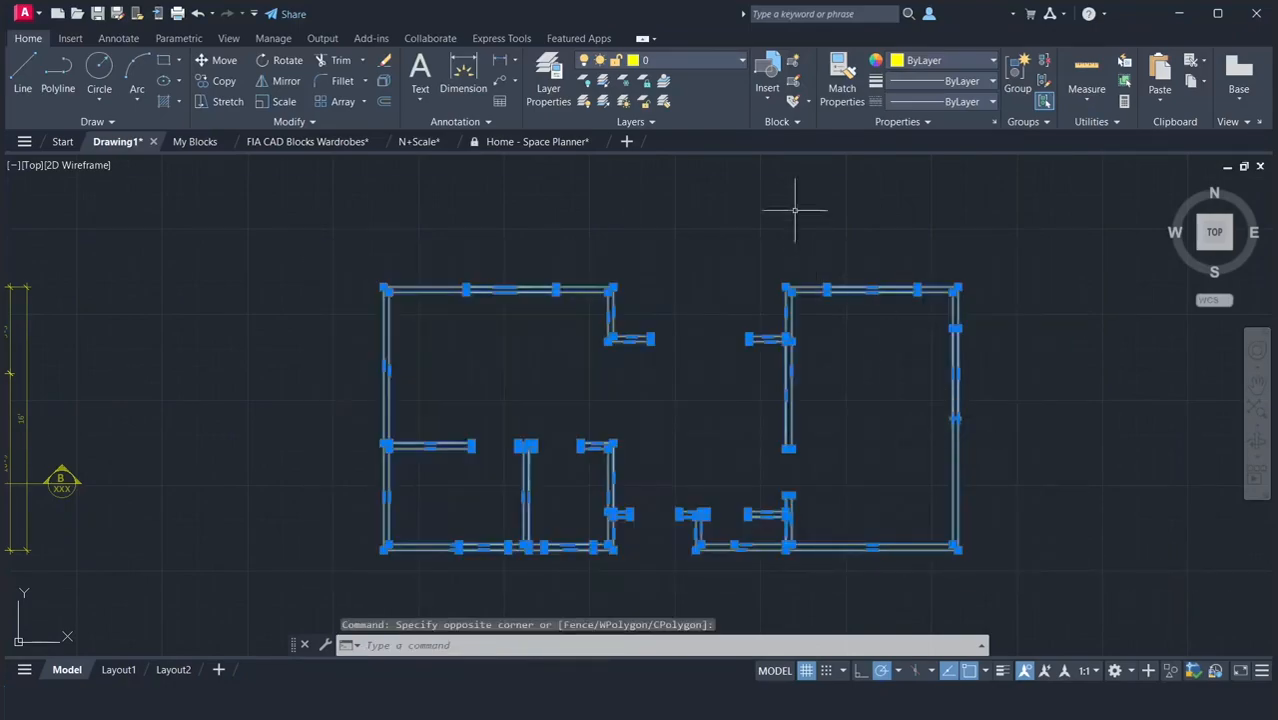
left_click(695, 64)
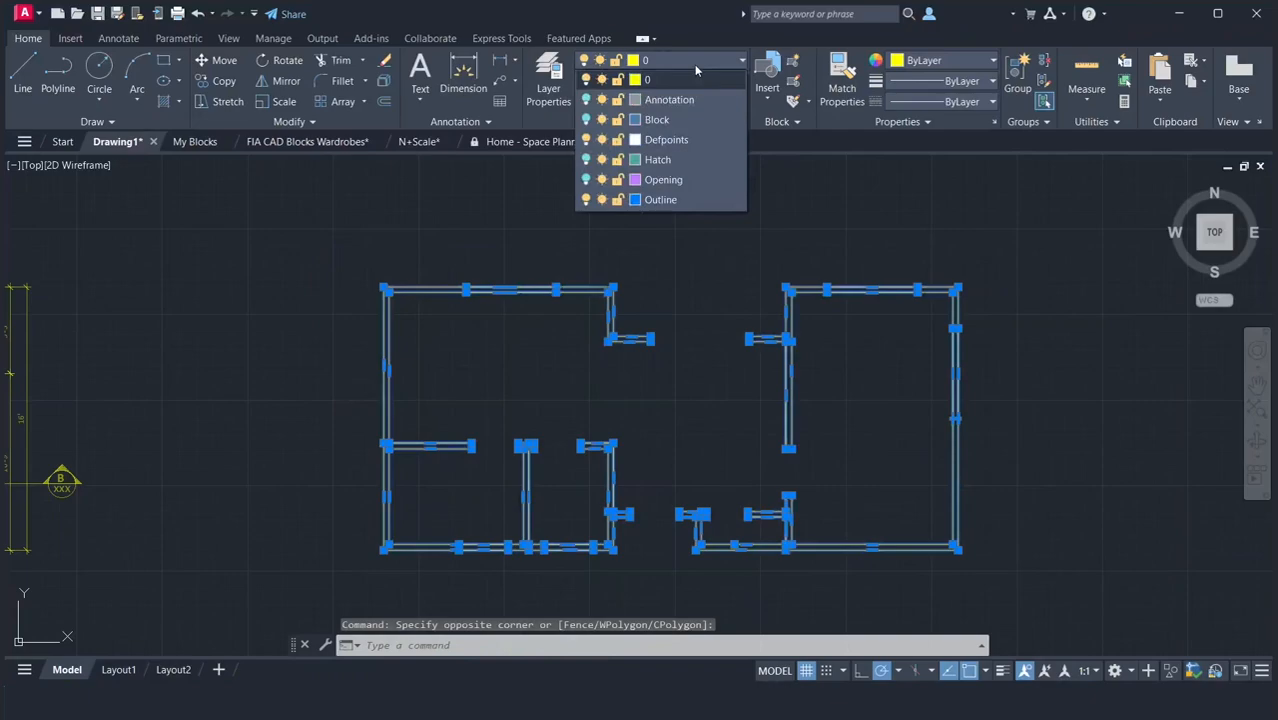
left_click(658, 199)
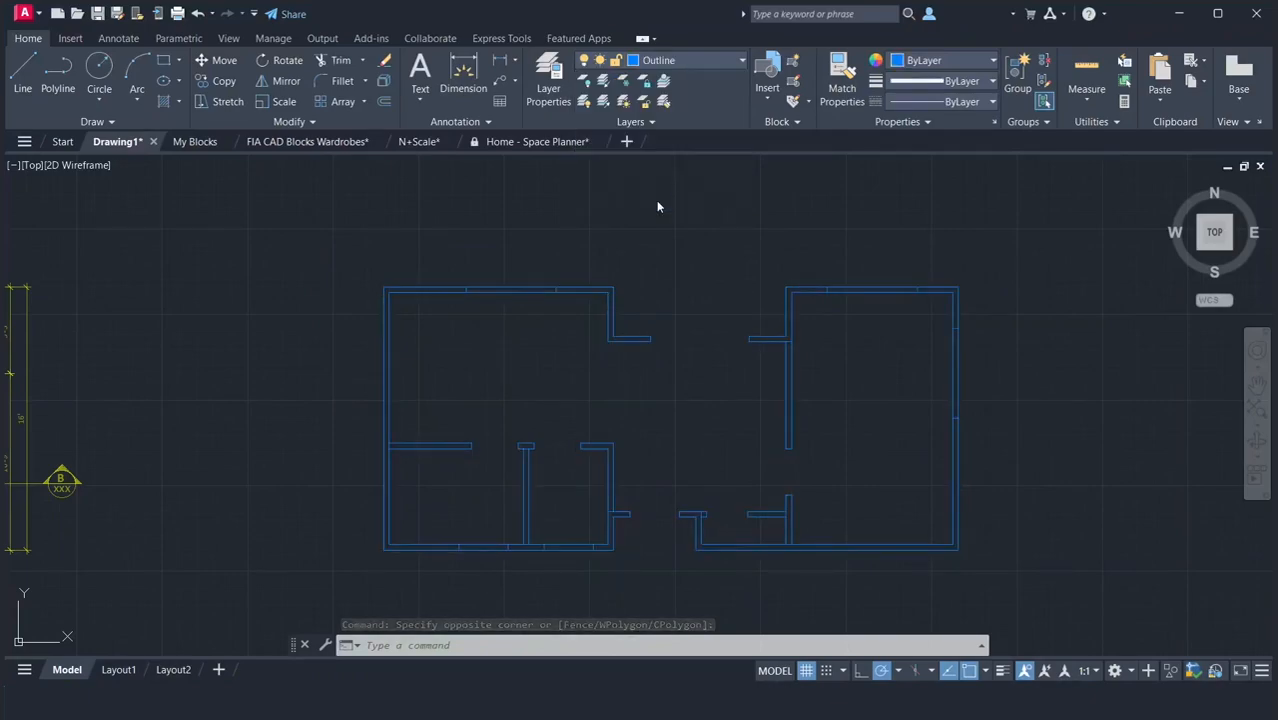
key("Escape")
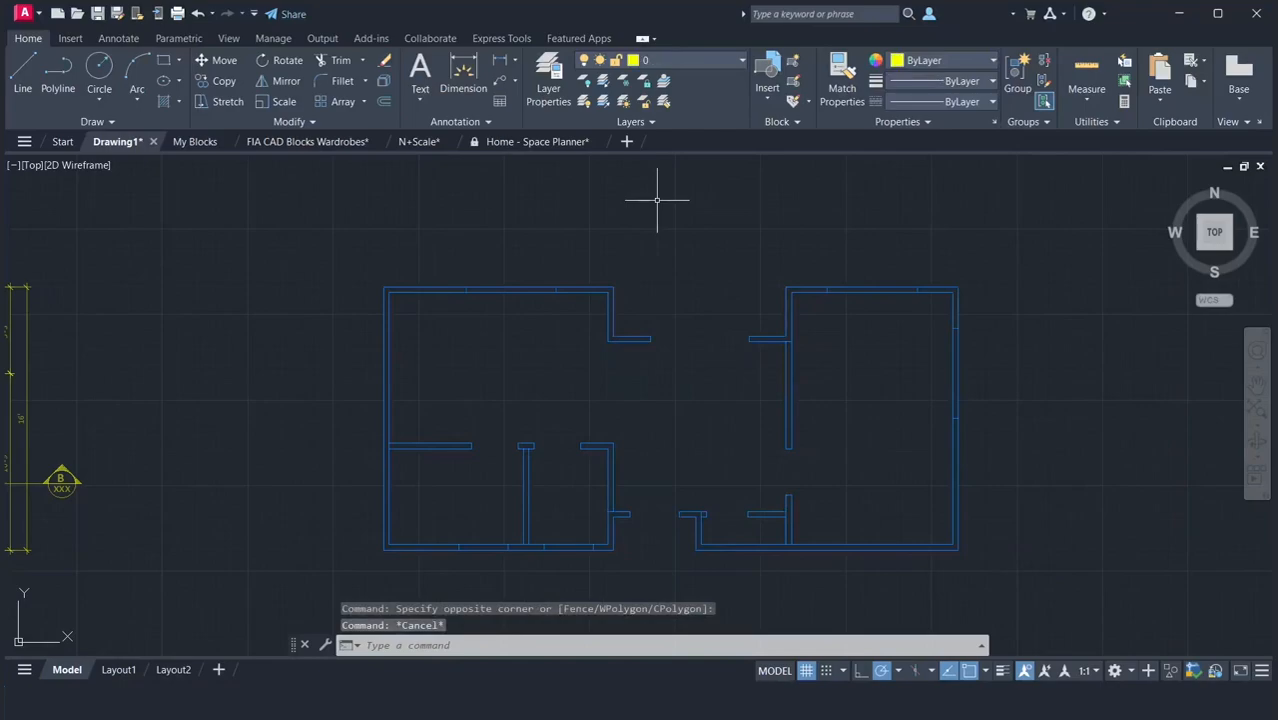
Turn the Annotation, Block, Hatch and Opening layers back on.
left_click(679, 64)
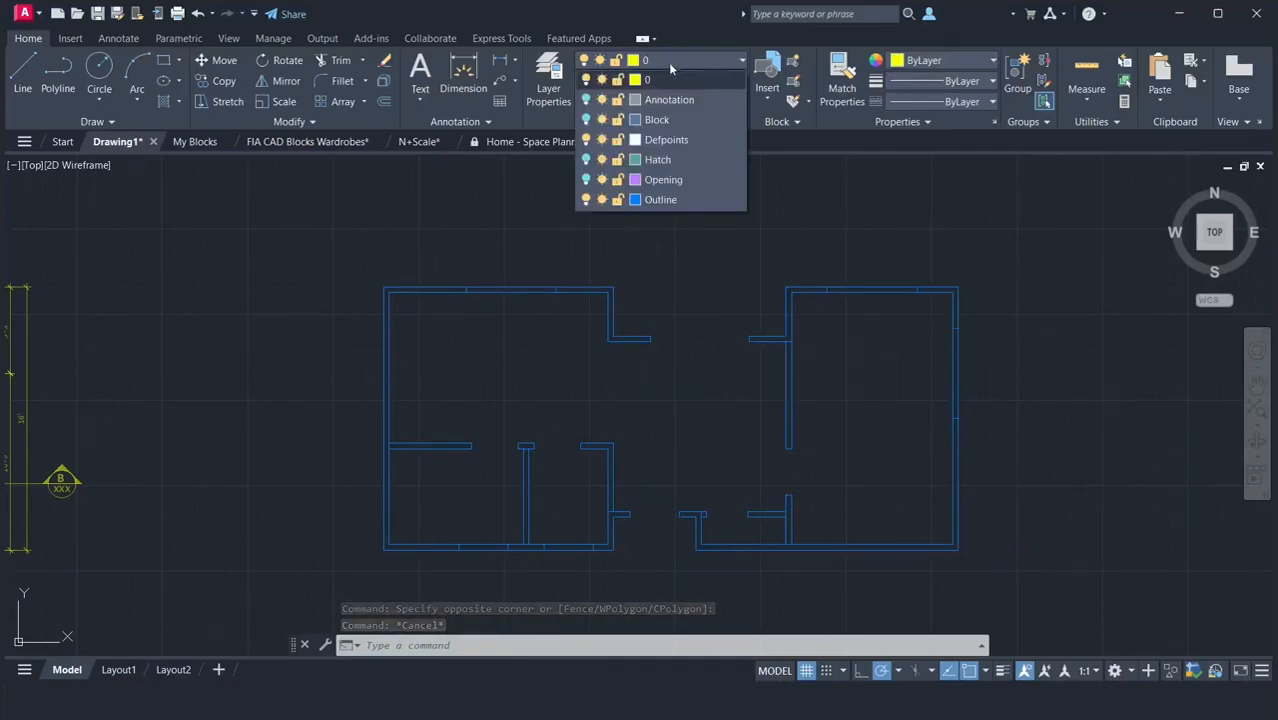
left_click(586, 100)
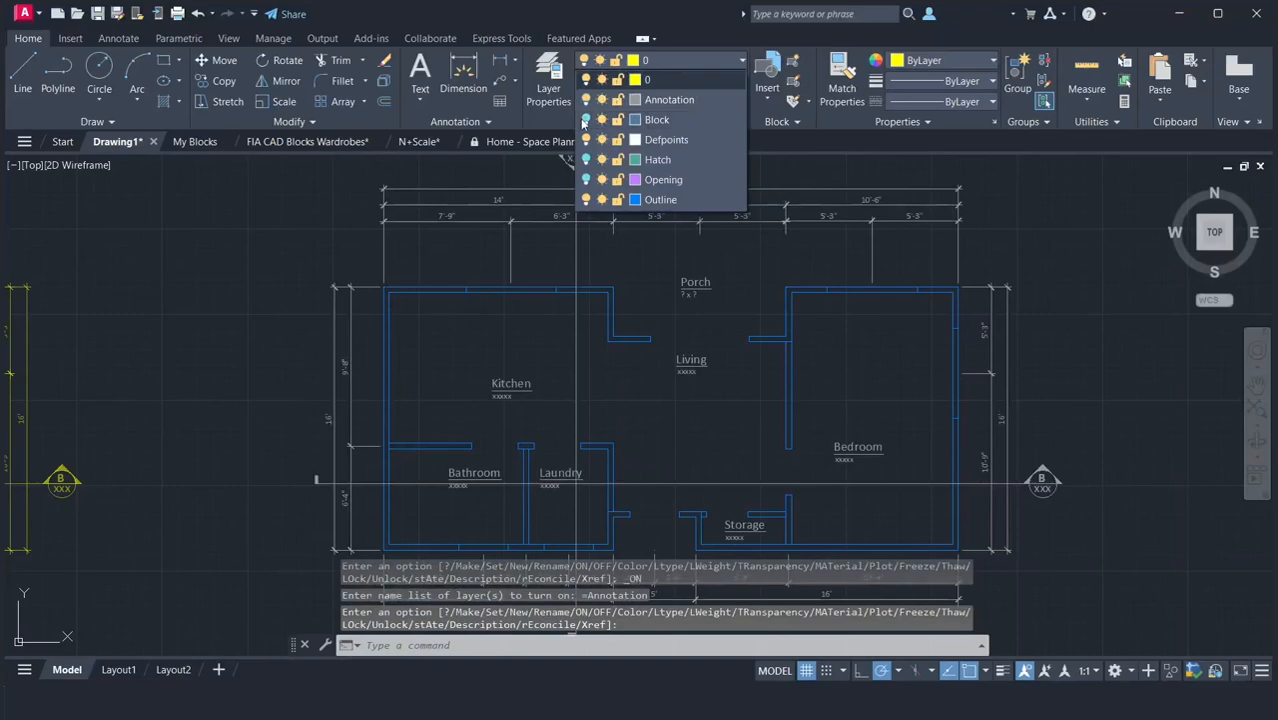
left_click(585, 120)
left_click(586, 160)
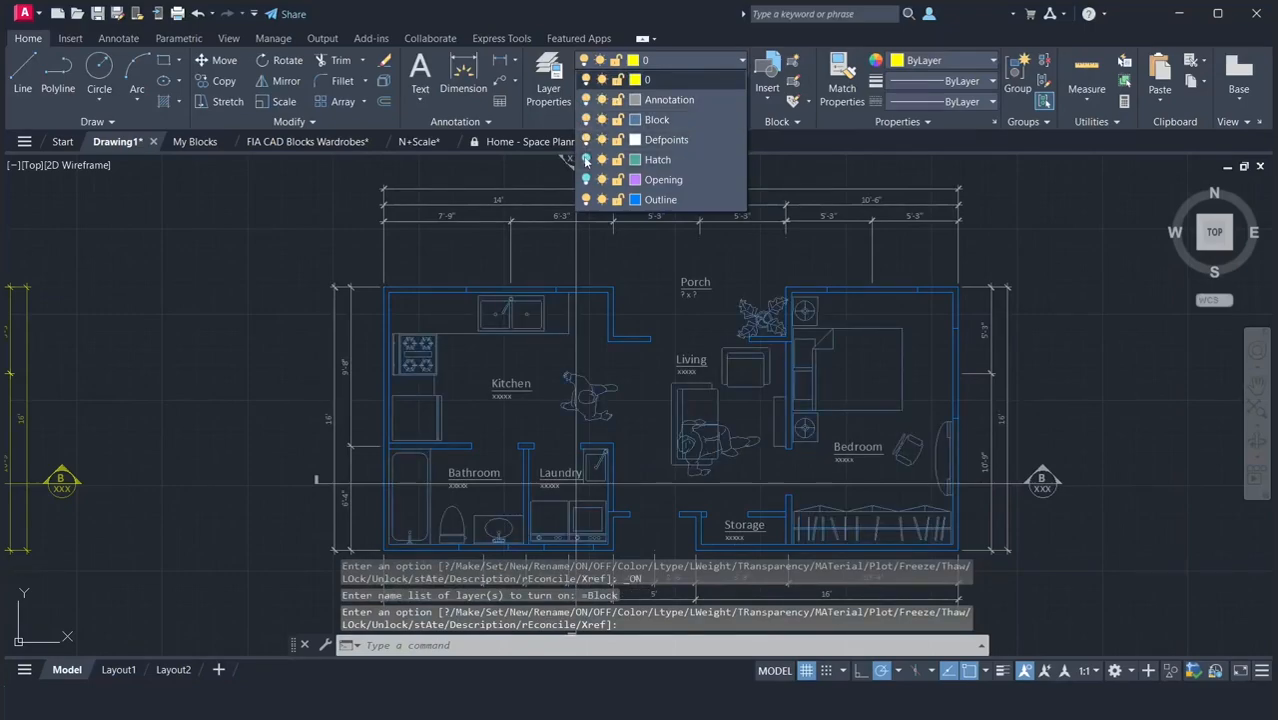
left_click(586, 180)
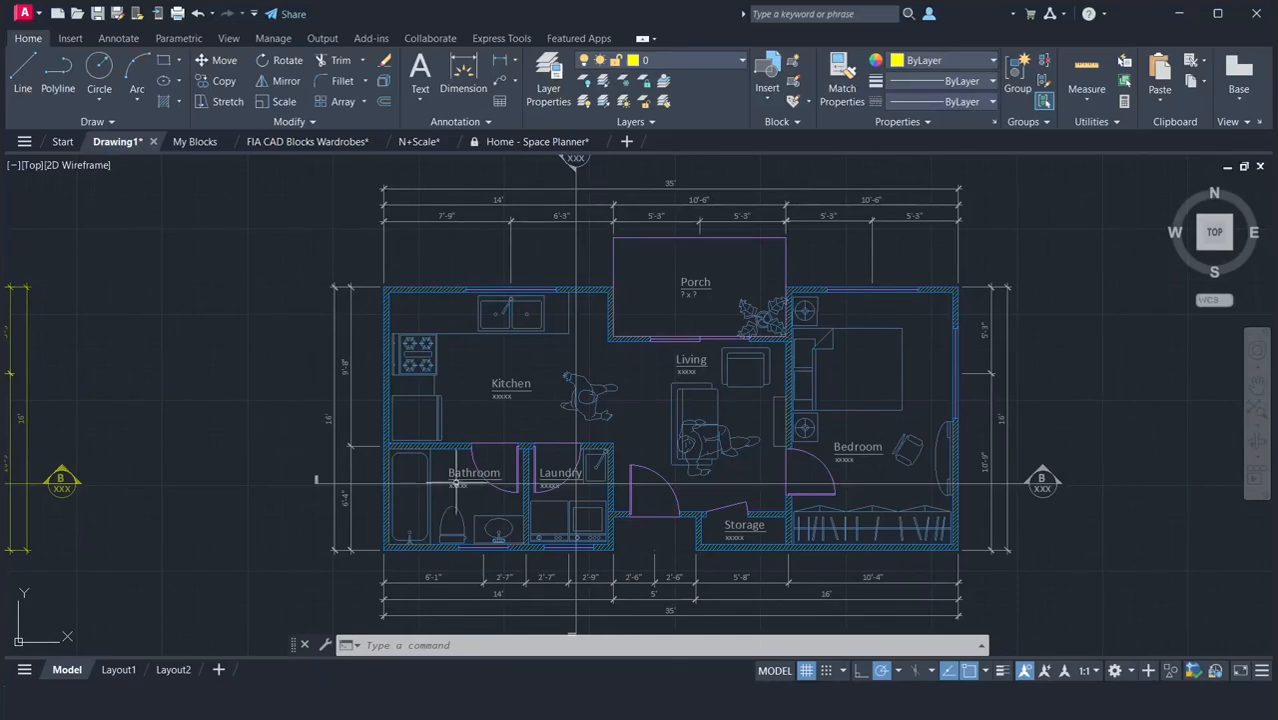
Turn on lineweight display and view the LineWeight entry among the status bar customization options.
left_click(1003, 673)
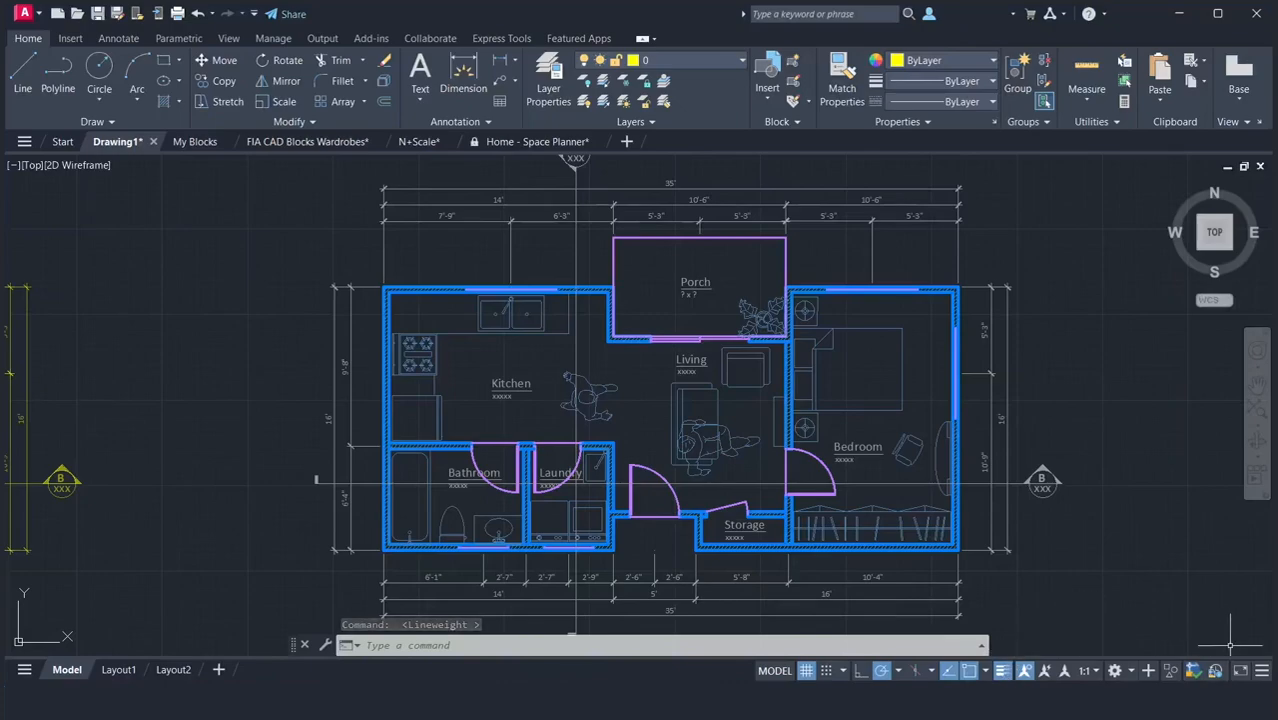
left_click(1261, 672)
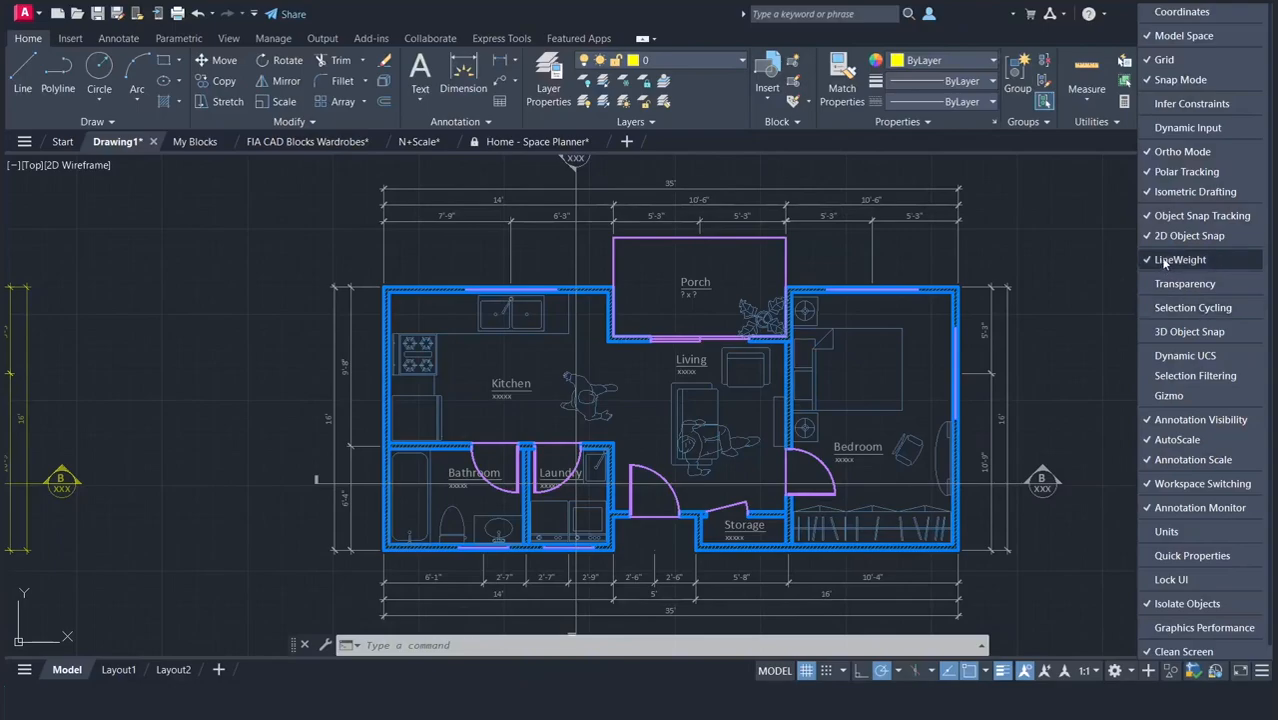
left_click(1085, 265)
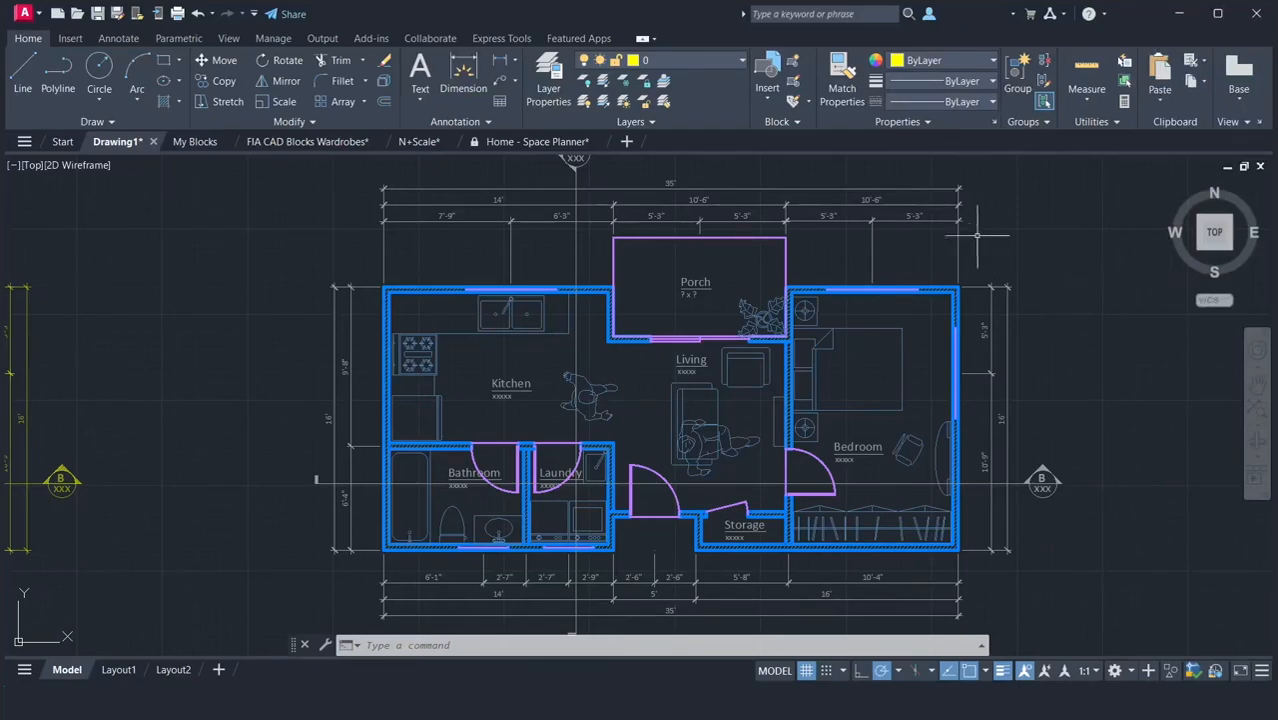
Create a new layer named Annotation-section and set its color to 253.
left_click(549, 90)
left_click(549, 90)
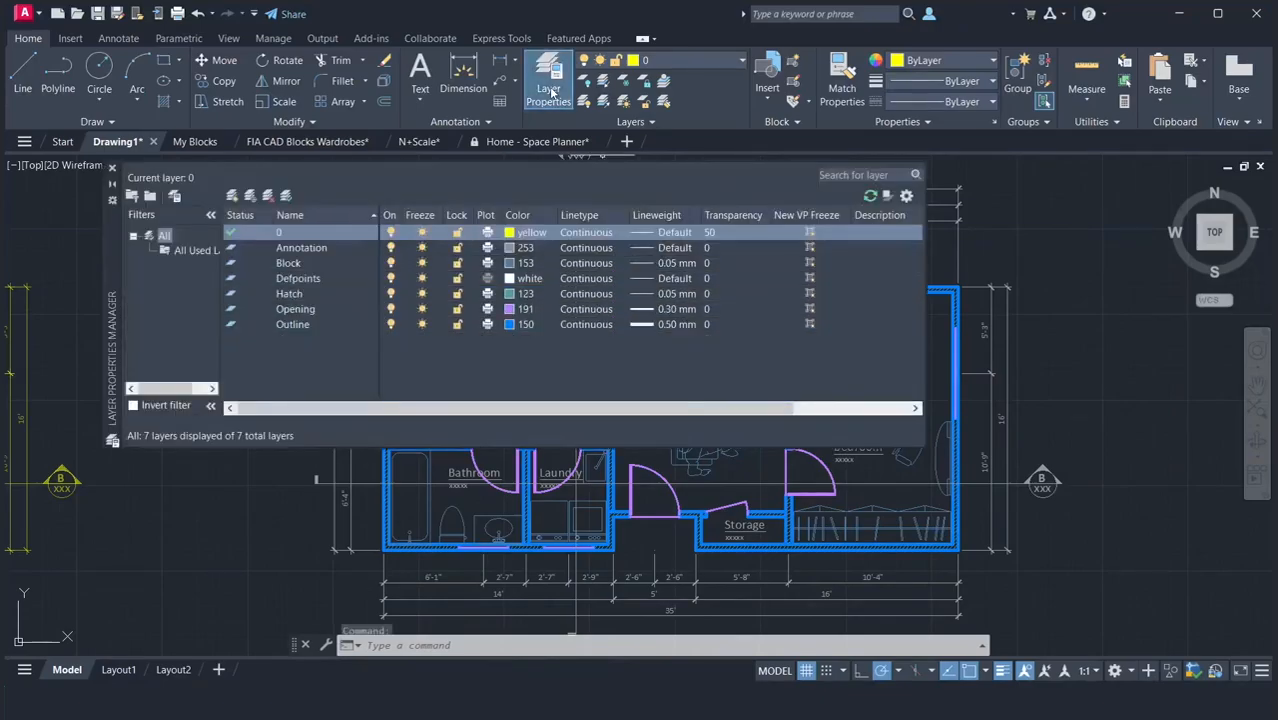
left_click(233, 196)
type("Ann")
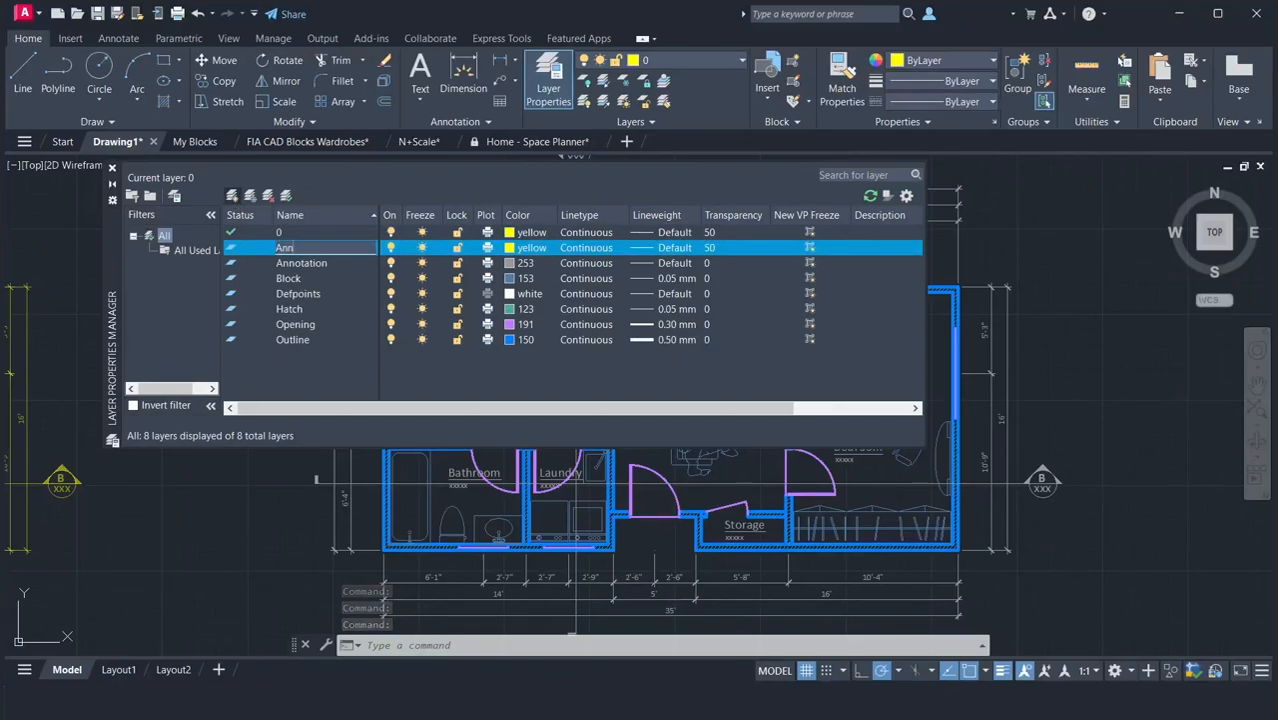
type("otation-section")
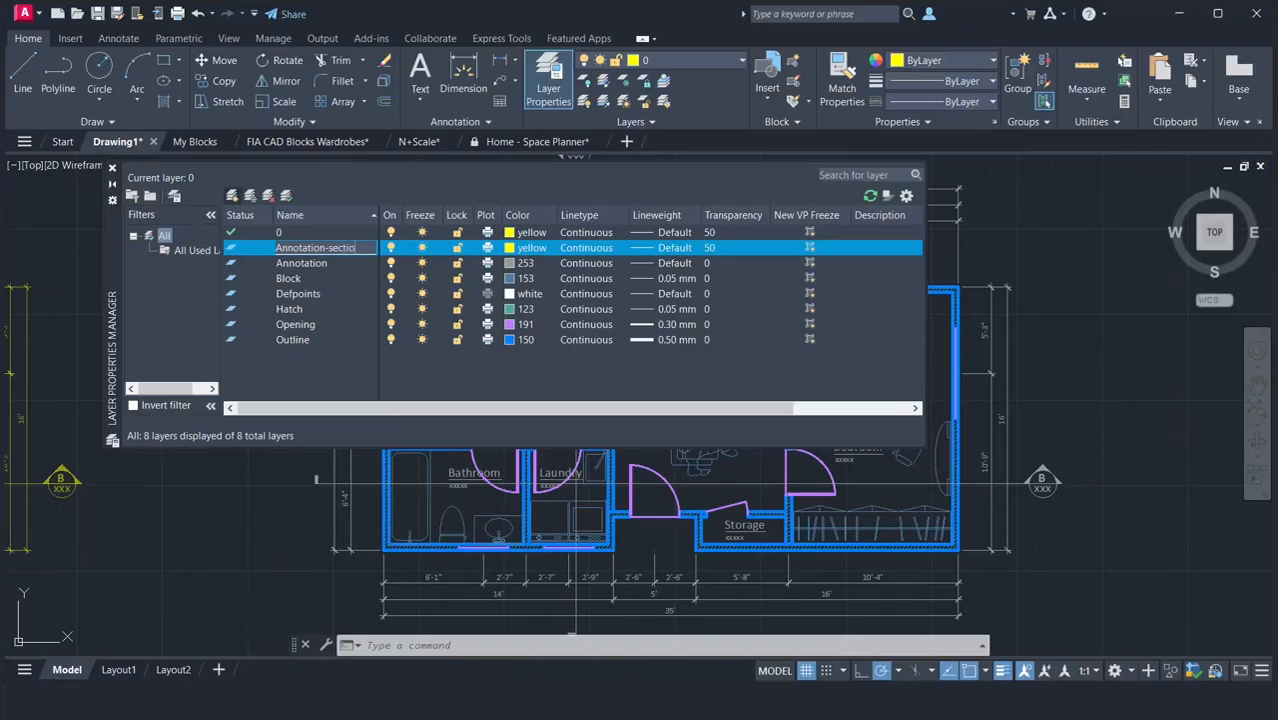
left_click(510, 250)
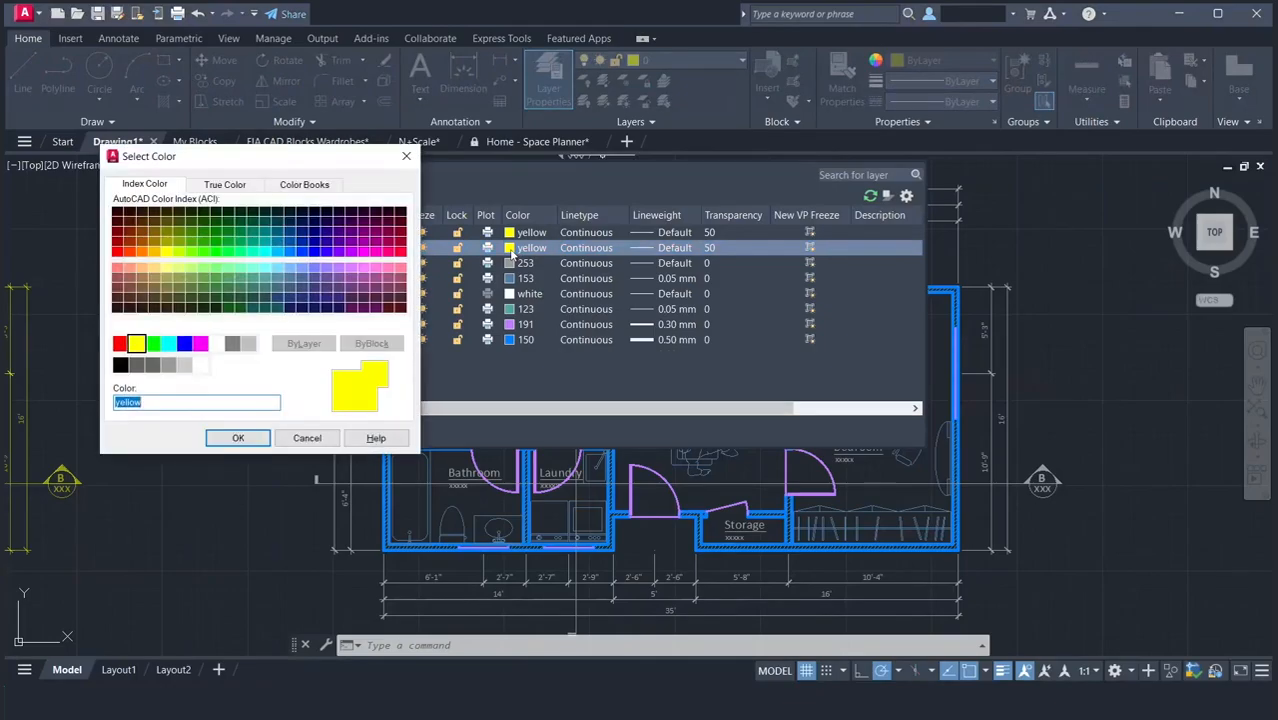
left_click(168, 366)
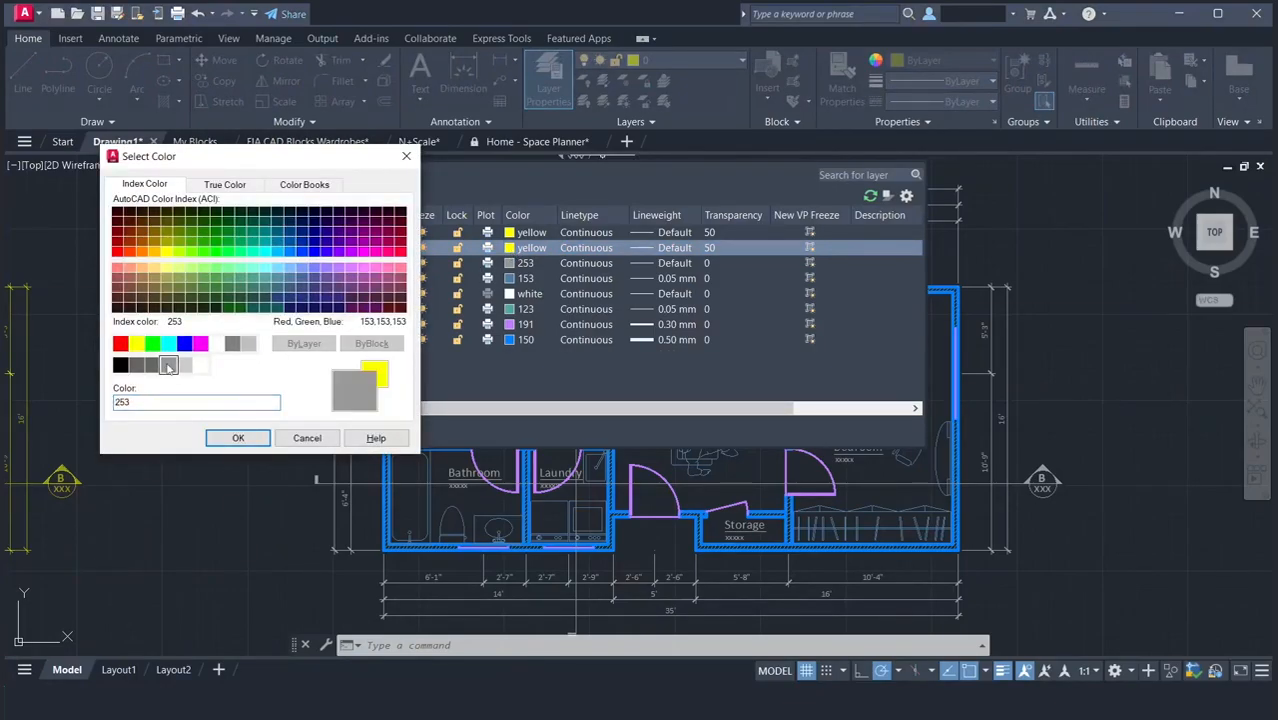
left_click(220, 439)
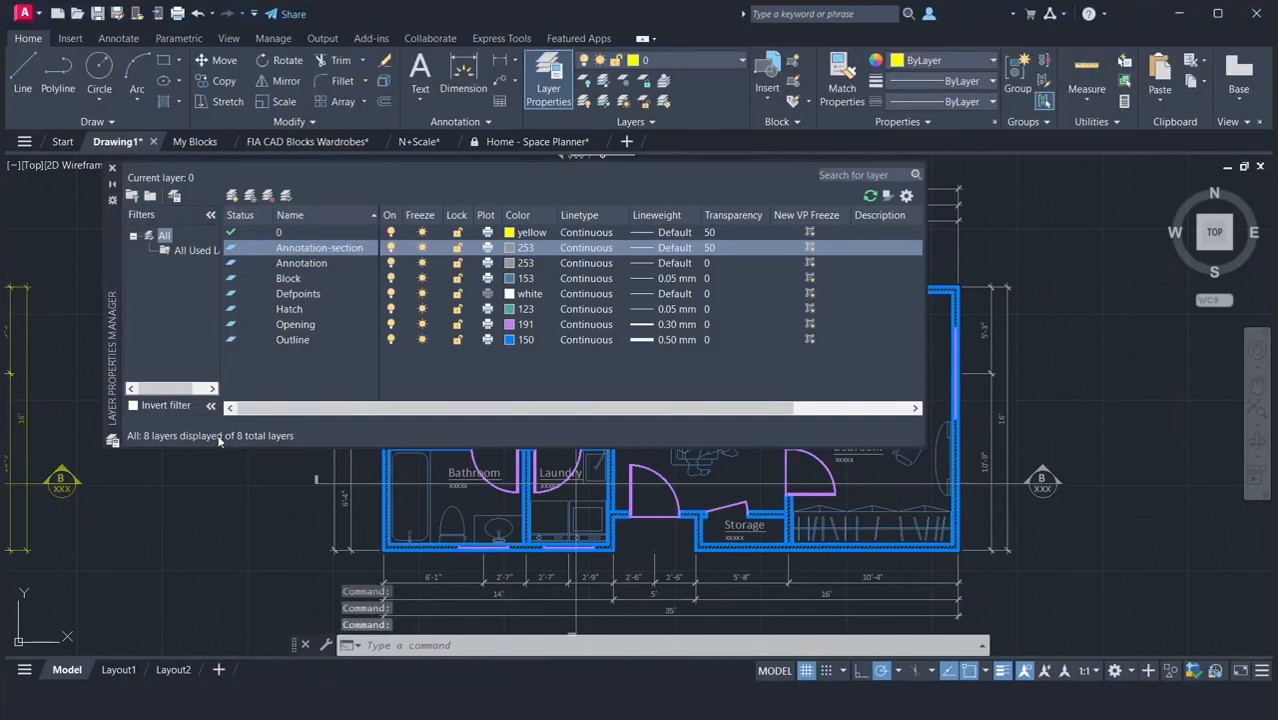
Load the PHANTOM linetype from acad.lin while choosing a linetype for the Annotation-section layer.
left_click(577, 250)
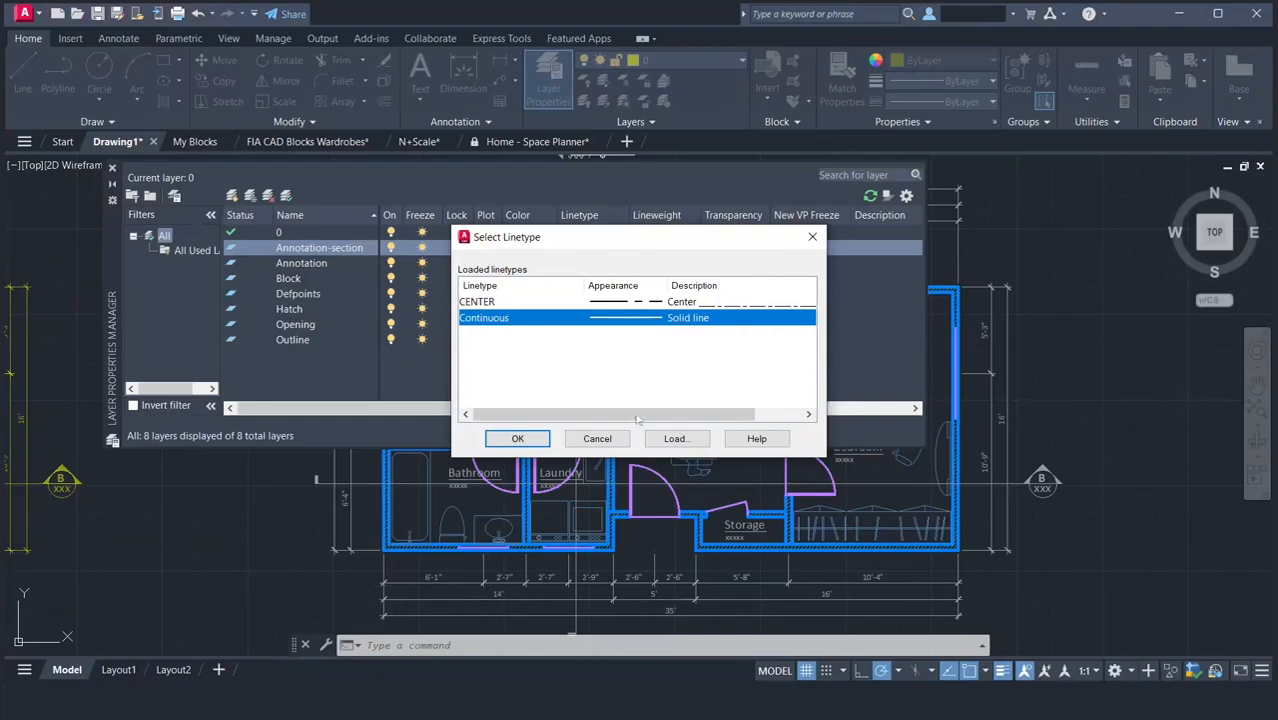
left_click(672, 438)
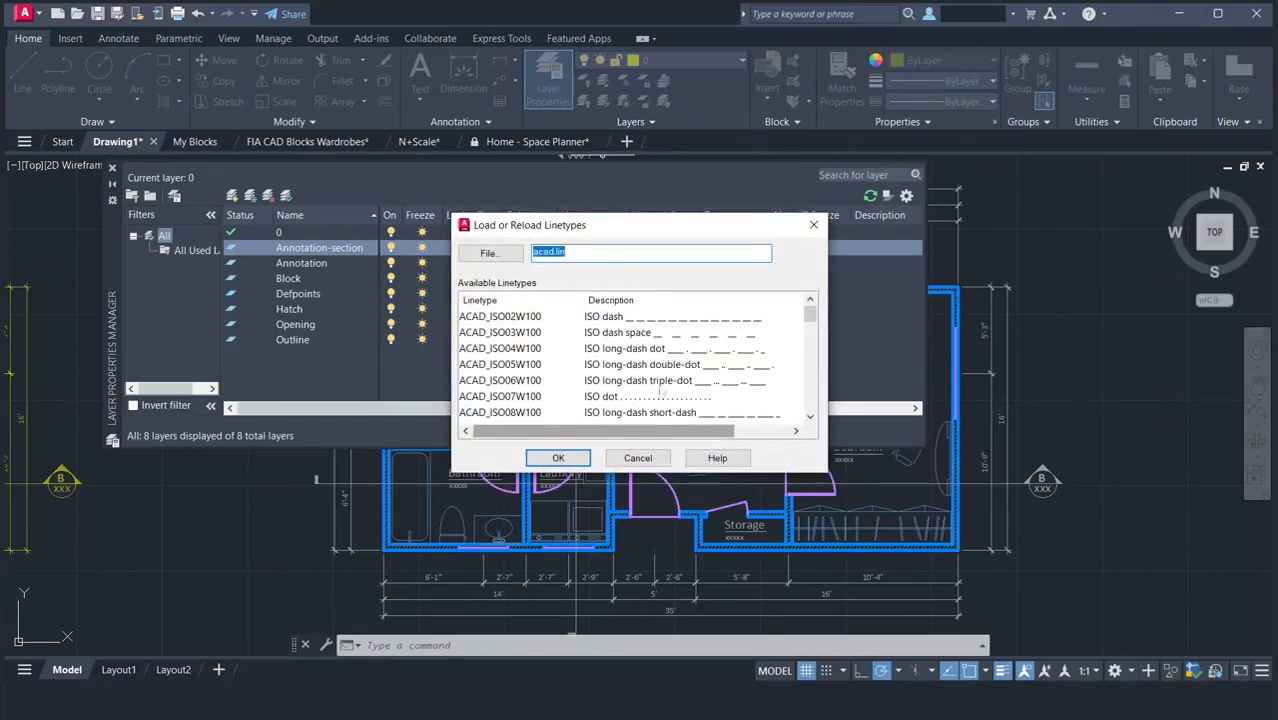
scroll(660, 390, "down", 6)
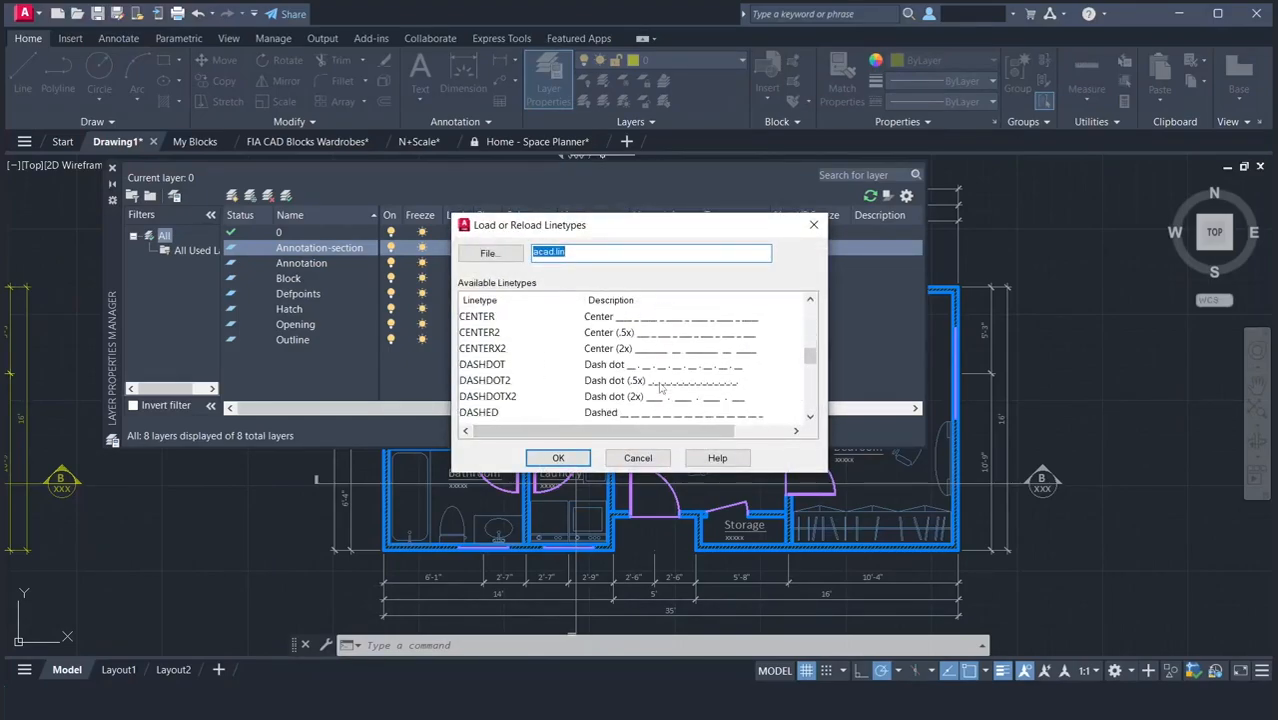
scroll(660, 390, "down", 1)
scroll(660, 390, "down", 1)
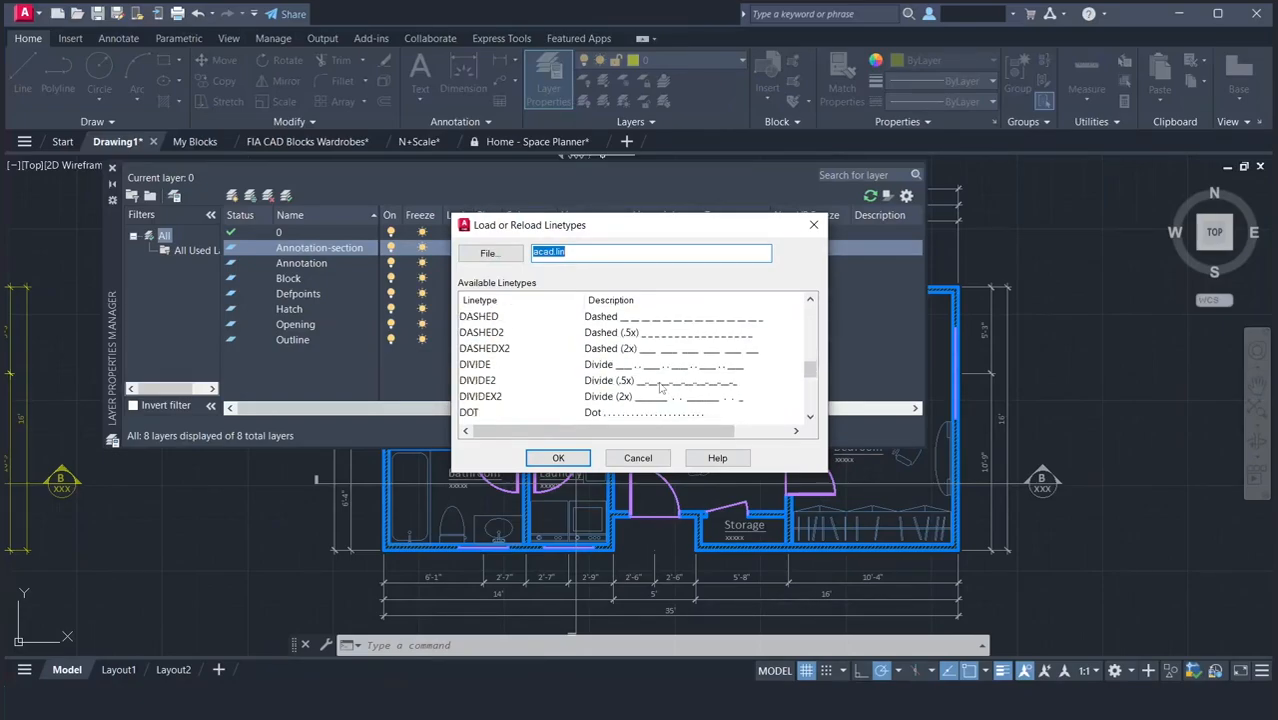
scroll(660, 390, "down", 1)
scroll(660, 388, "down", 2)
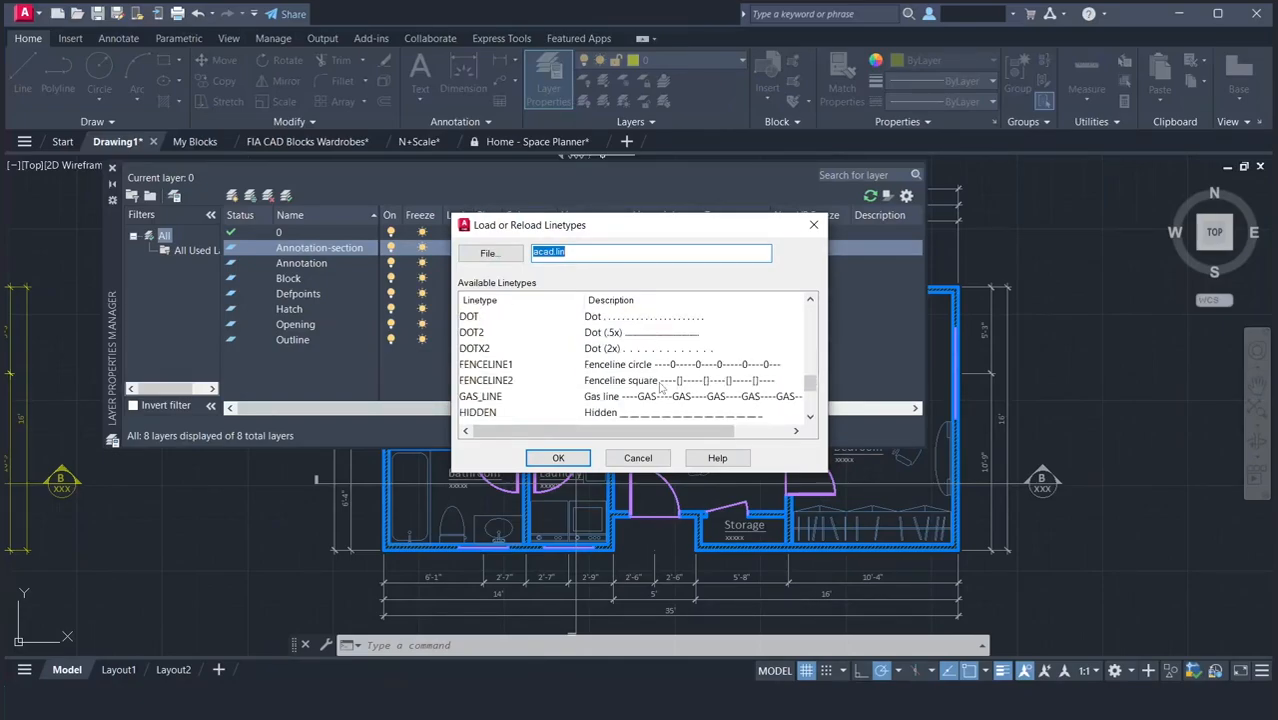
scroll(660, 388, "down", 1)
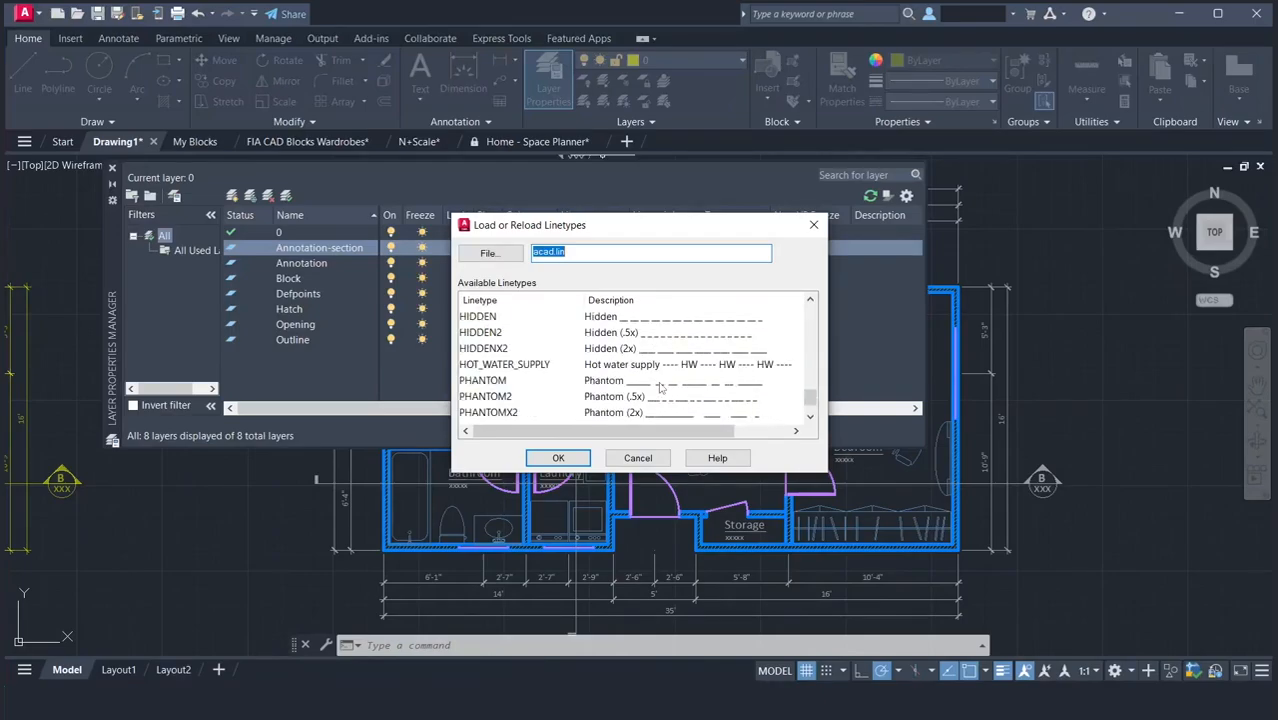
left_click(660, 386)
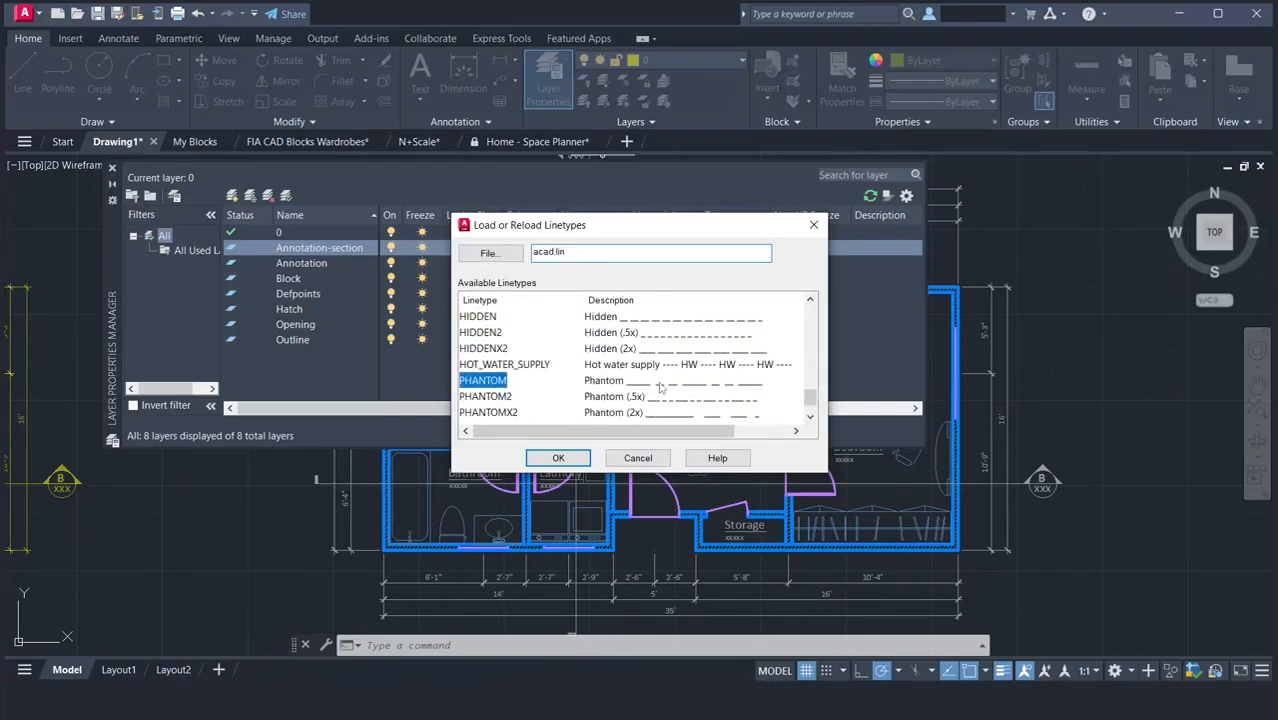
left_click(548, 459)
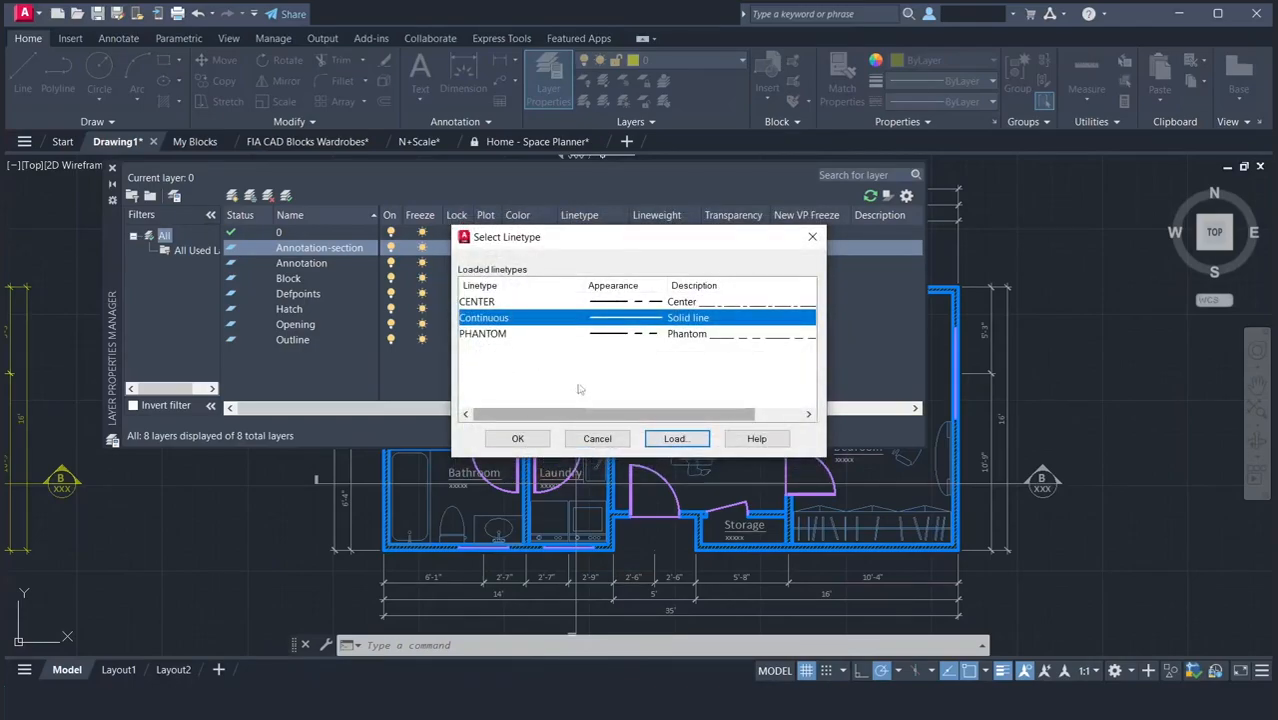
Assign the PHANTOM linetype to the Annotation-section layer and set the layer's transparency to 0.
left_click(601, 340)
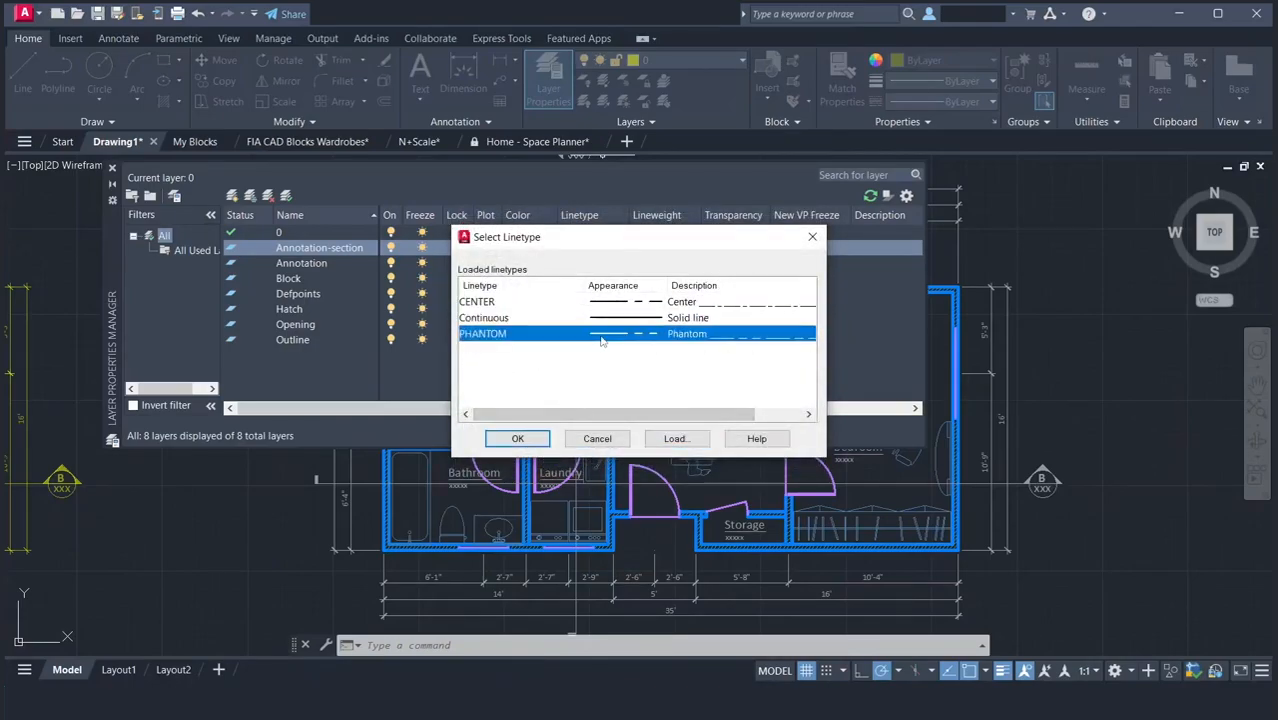
left_click(517, 438)
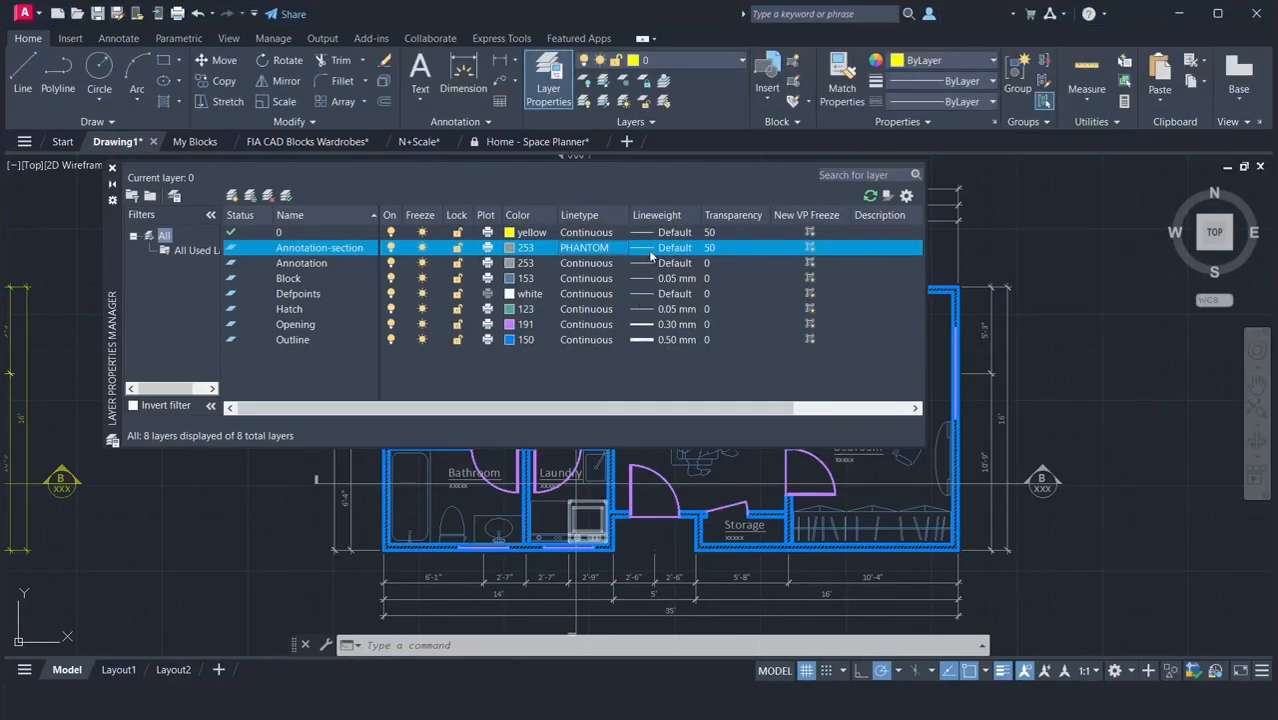
left_click(708, 248)
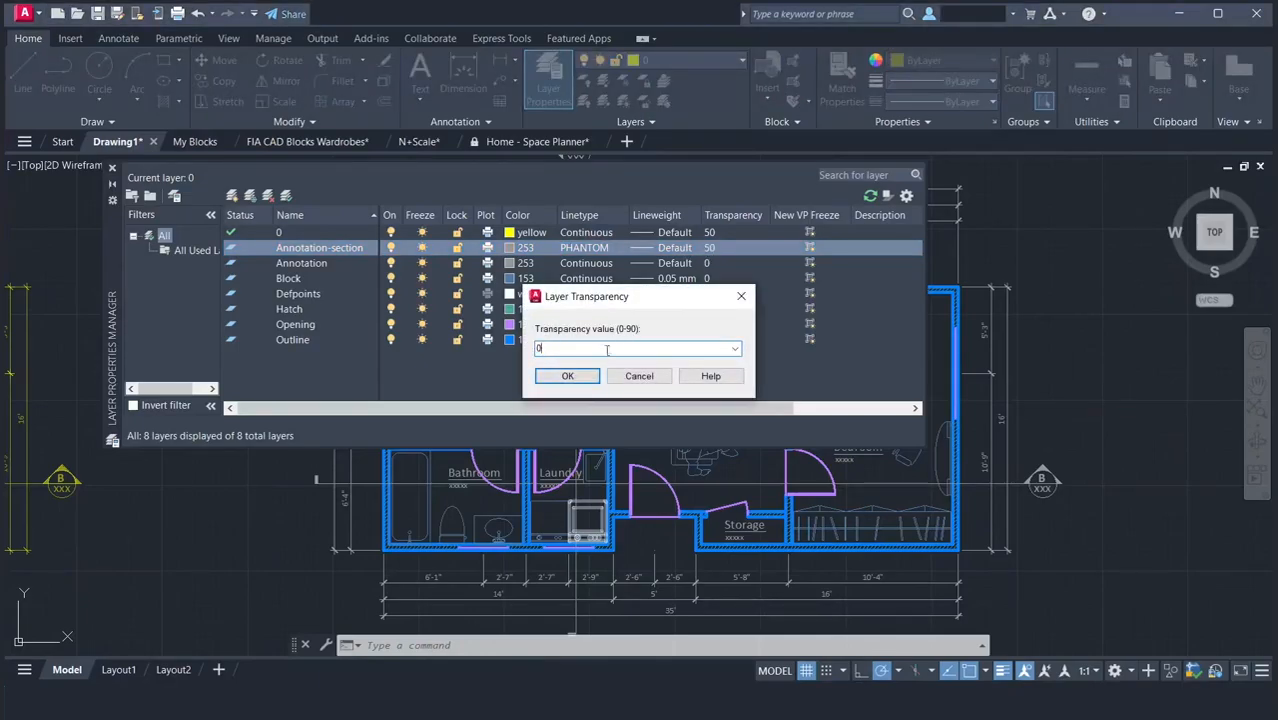
left_click(570, 376)
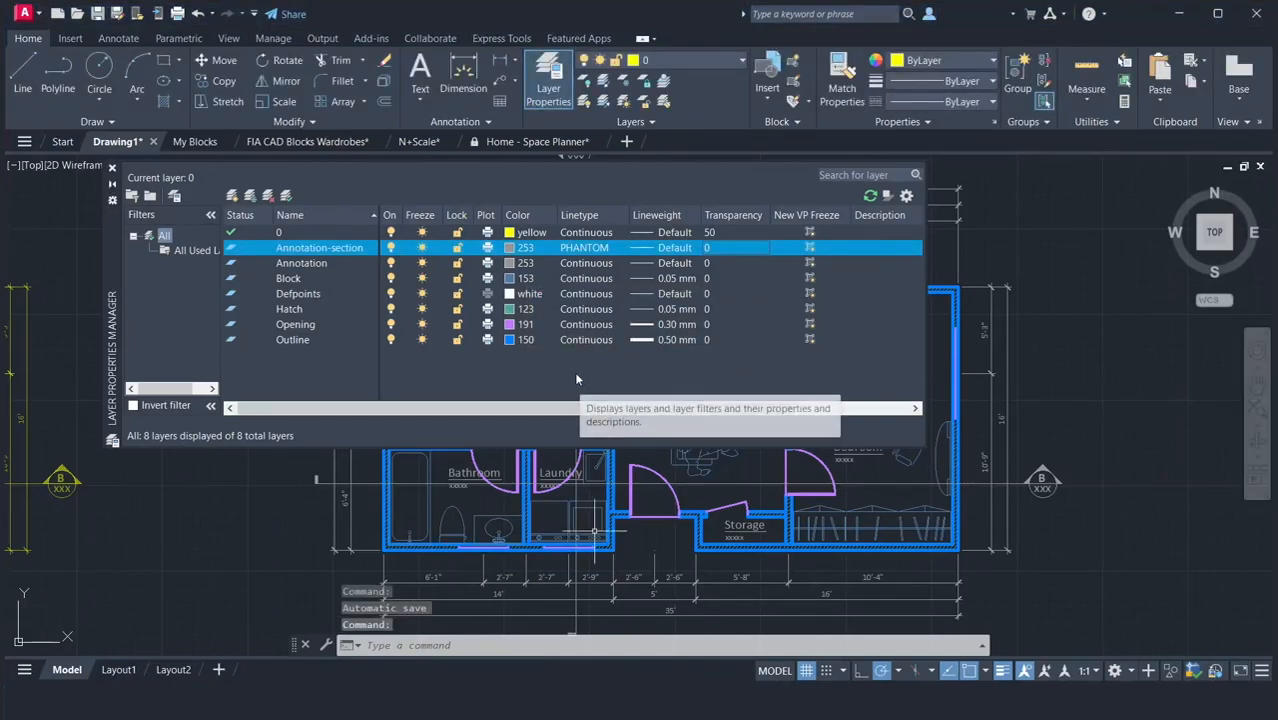
Create a new layer named Porch with color 201 and the Continuous linetype, and close the layer manager.
left_click(231, 196)
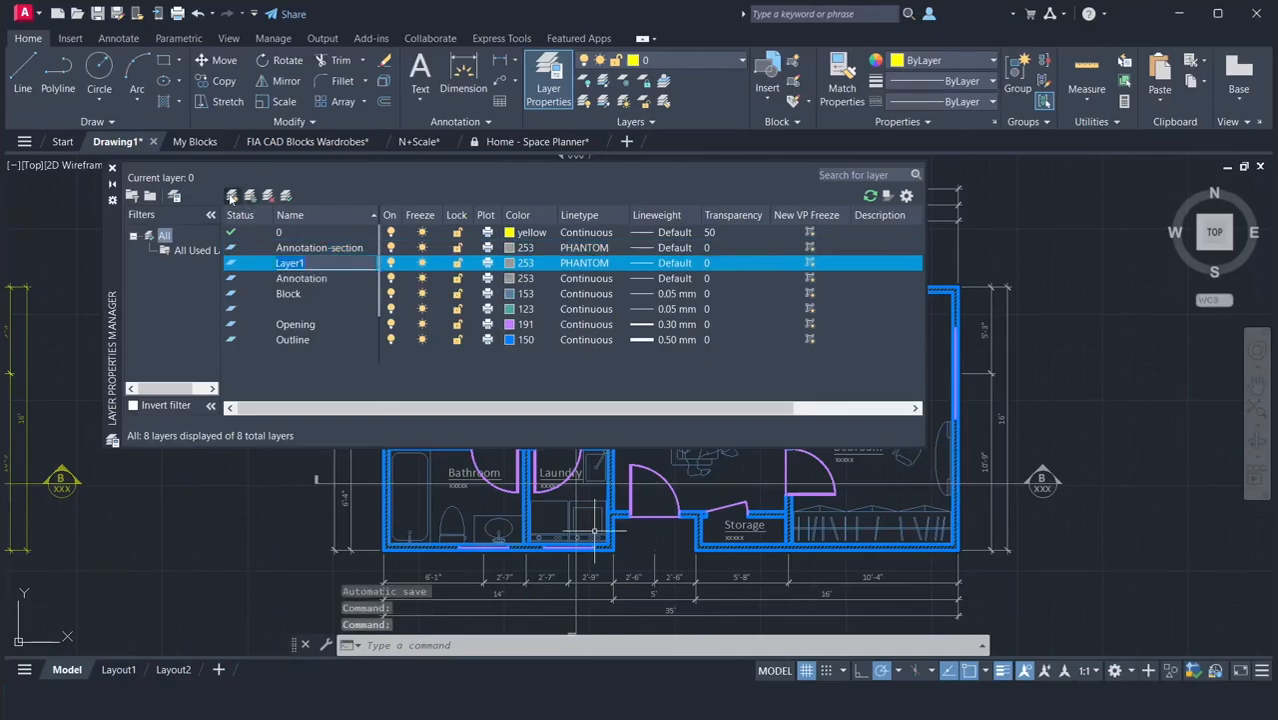
type("Porch")
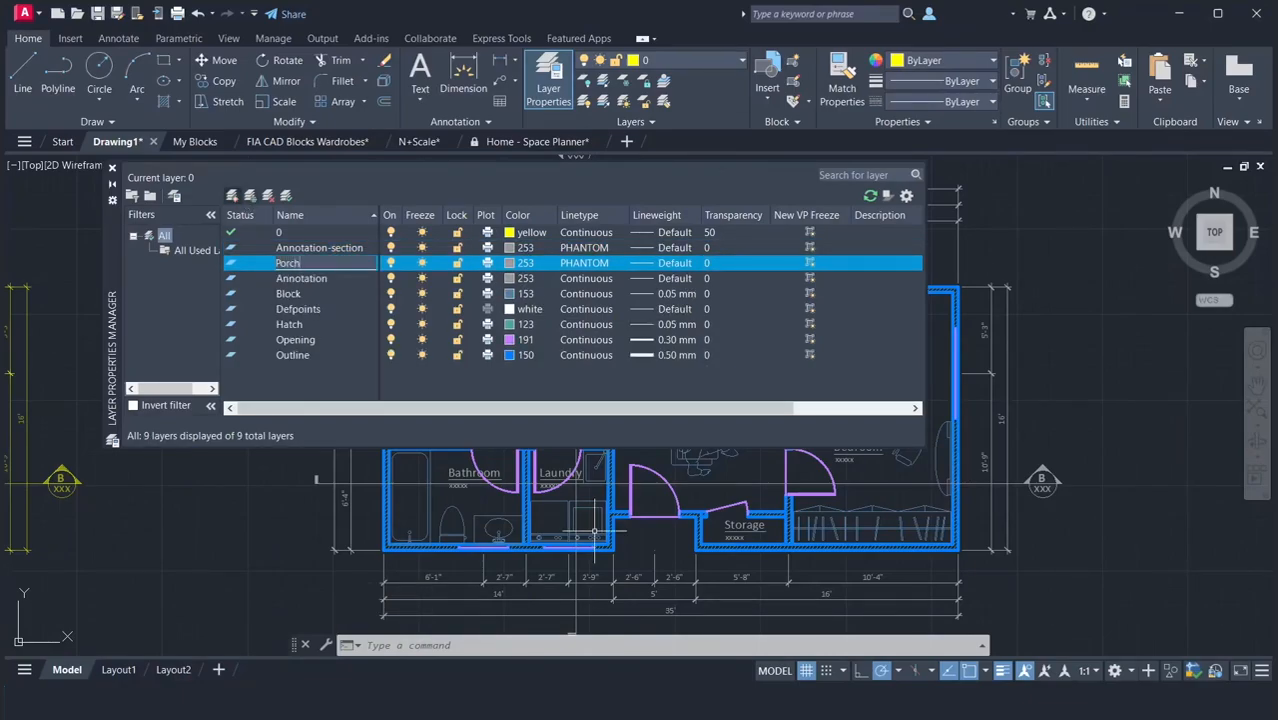
left_click(508, 263)
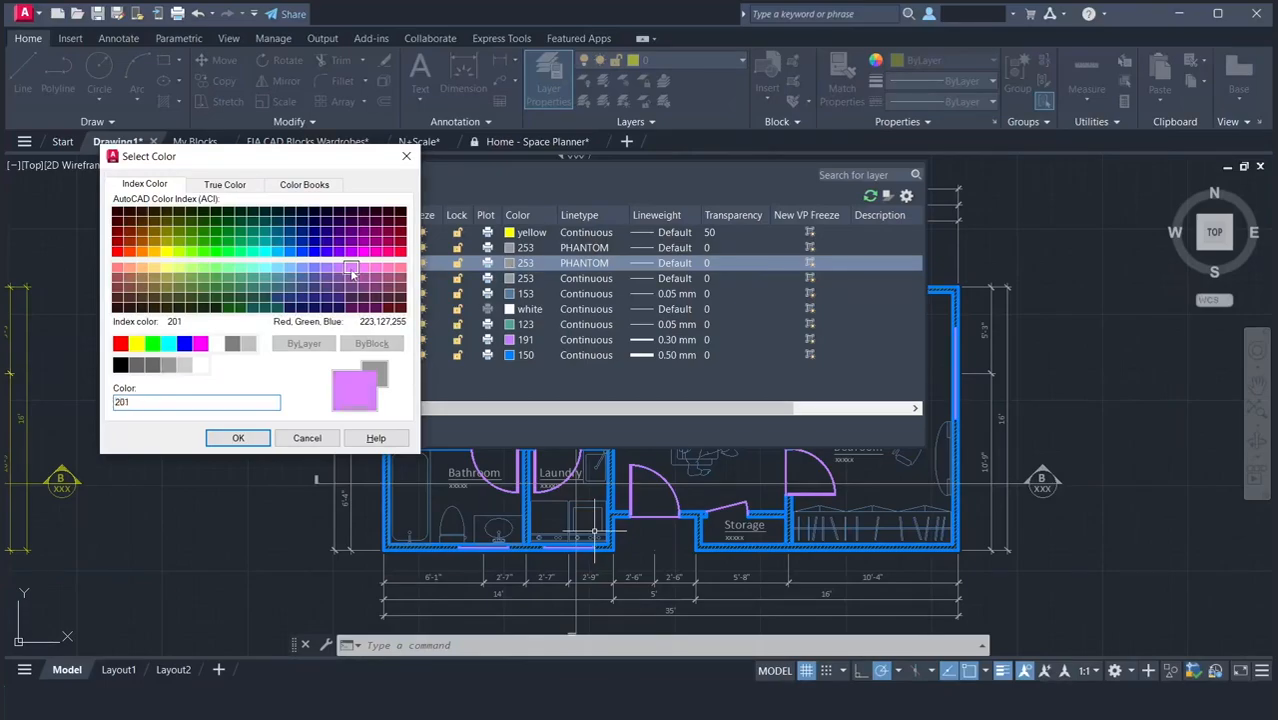
left_click(238, 438)
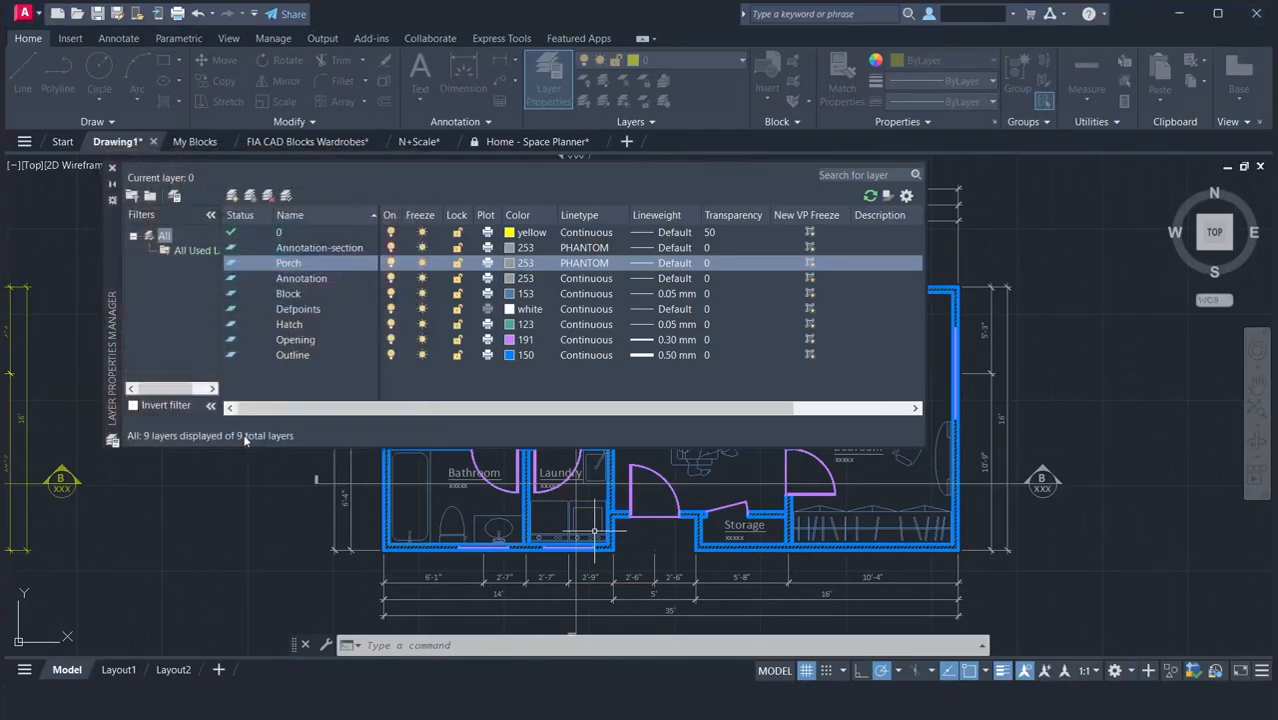
left_click(583, 263)
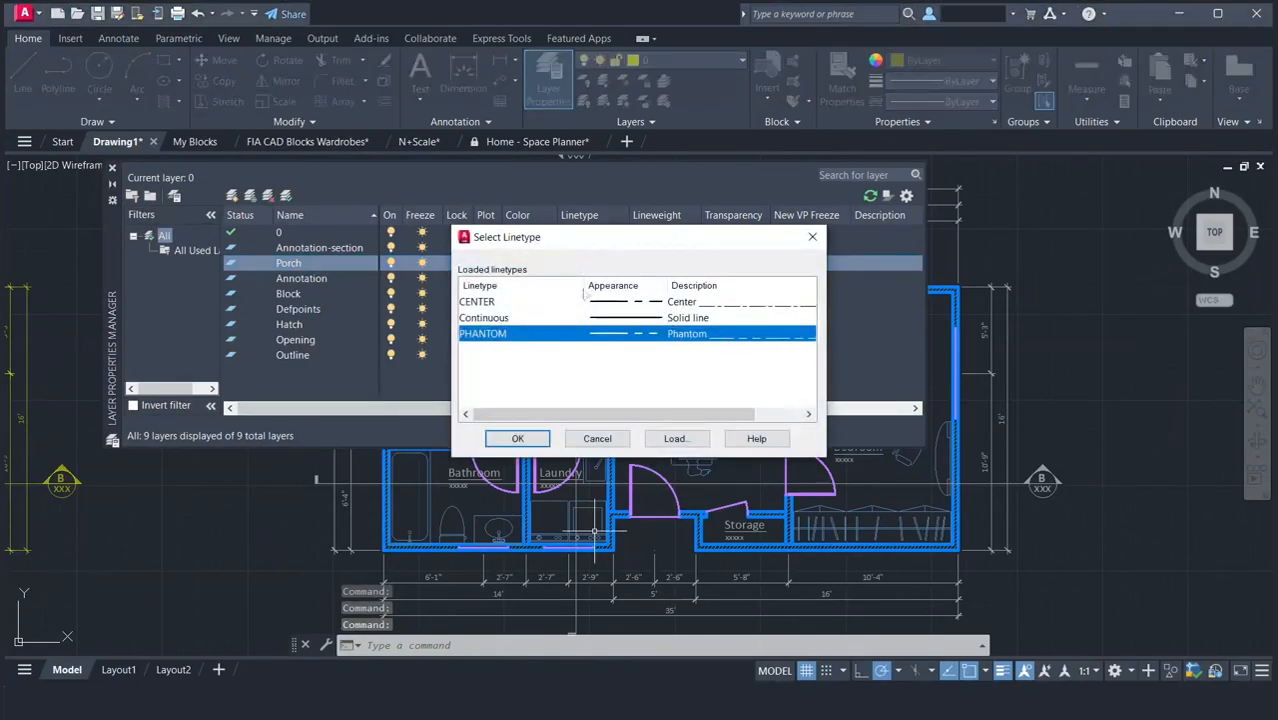
left_click(601, 319)
left_click(517, 438)
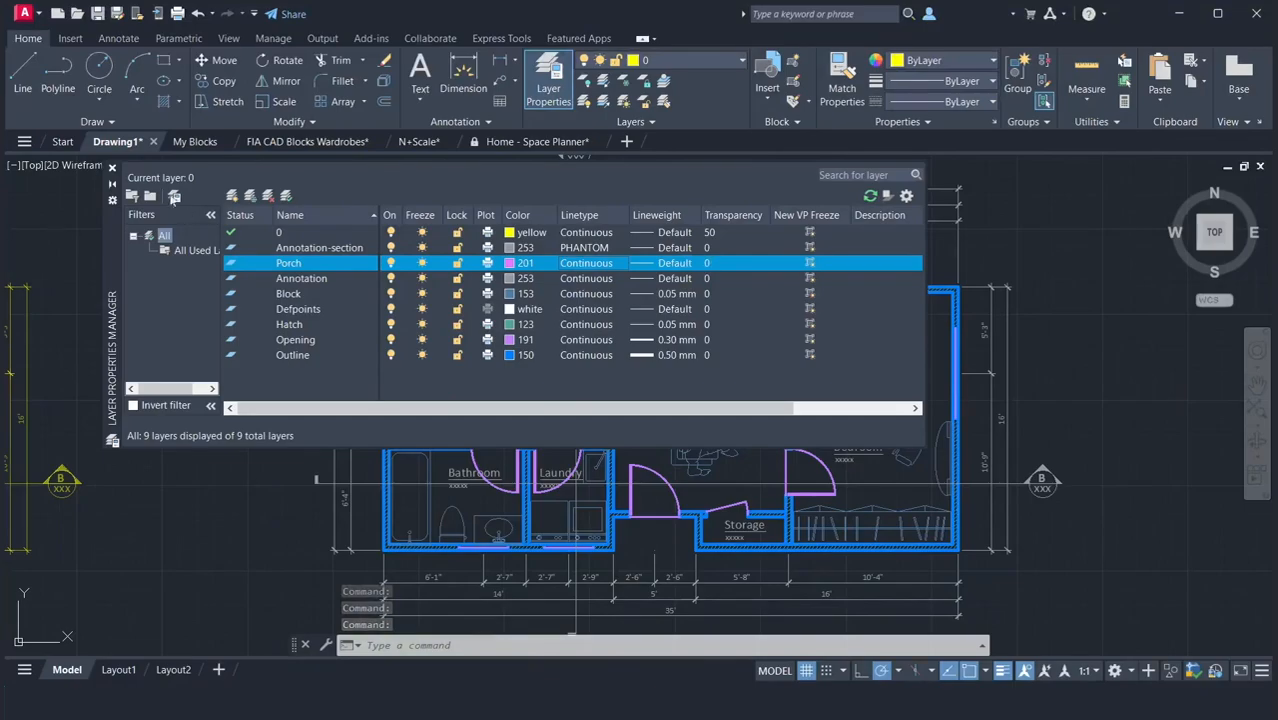
left_click(112, 169)
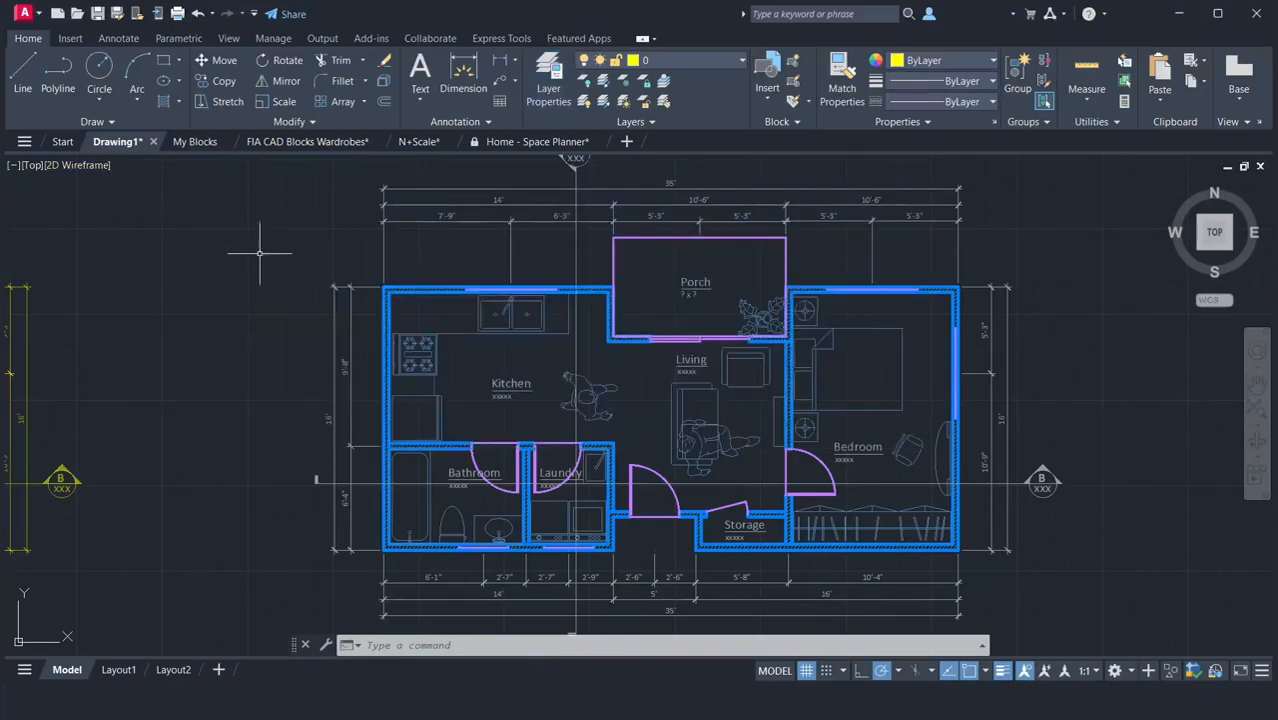
Move the rectangular porch outline of the duplicated floor plan to the Porch layer.
left_click(642, 240)
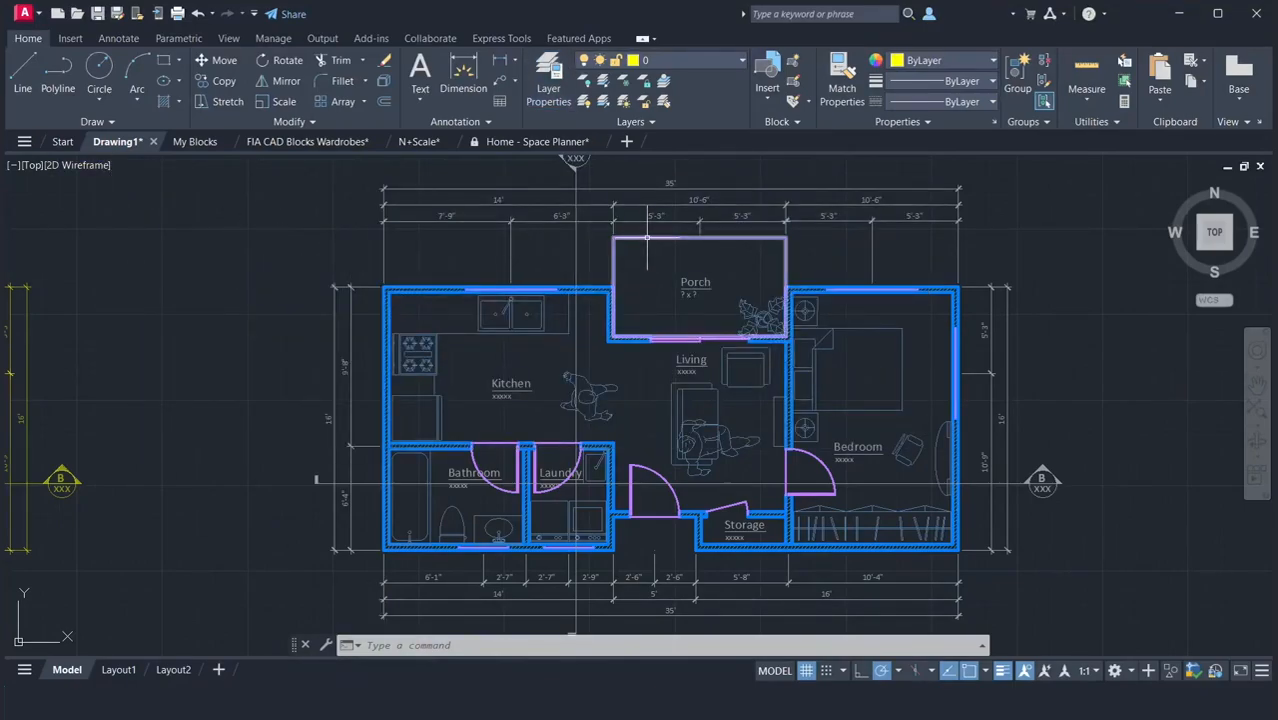
left_click(683, 60)
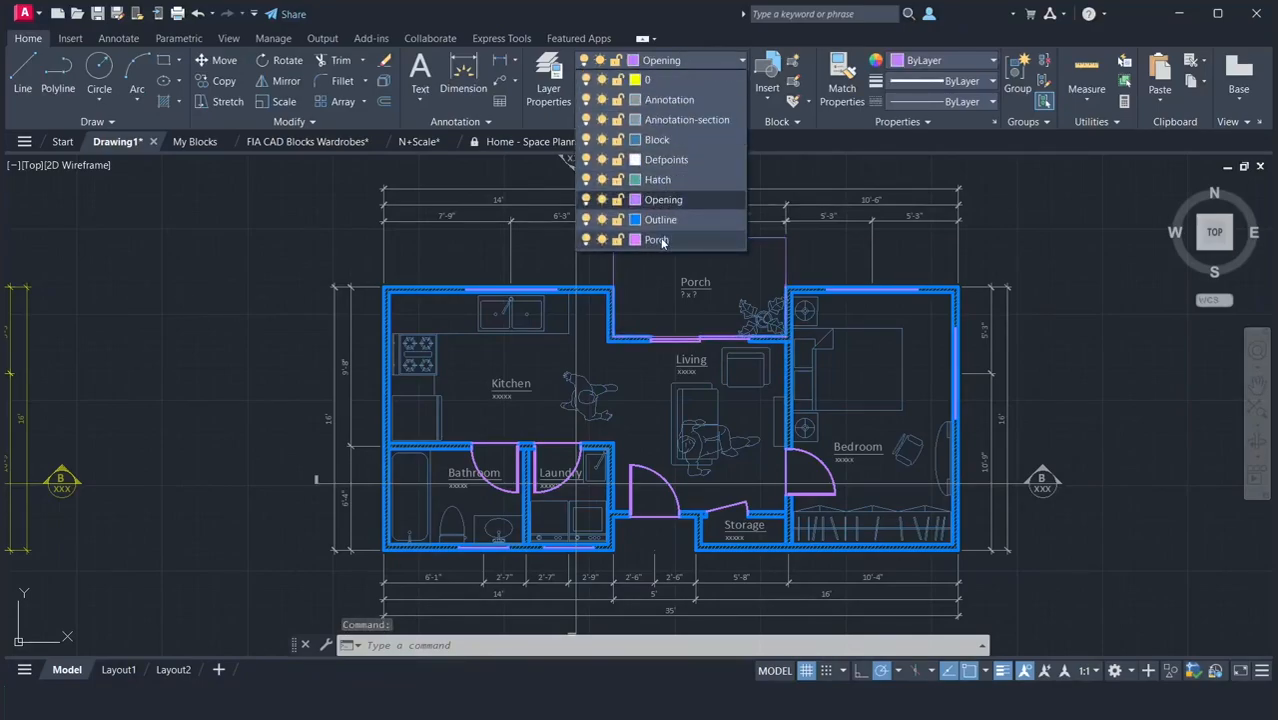
left_click(656, 240)
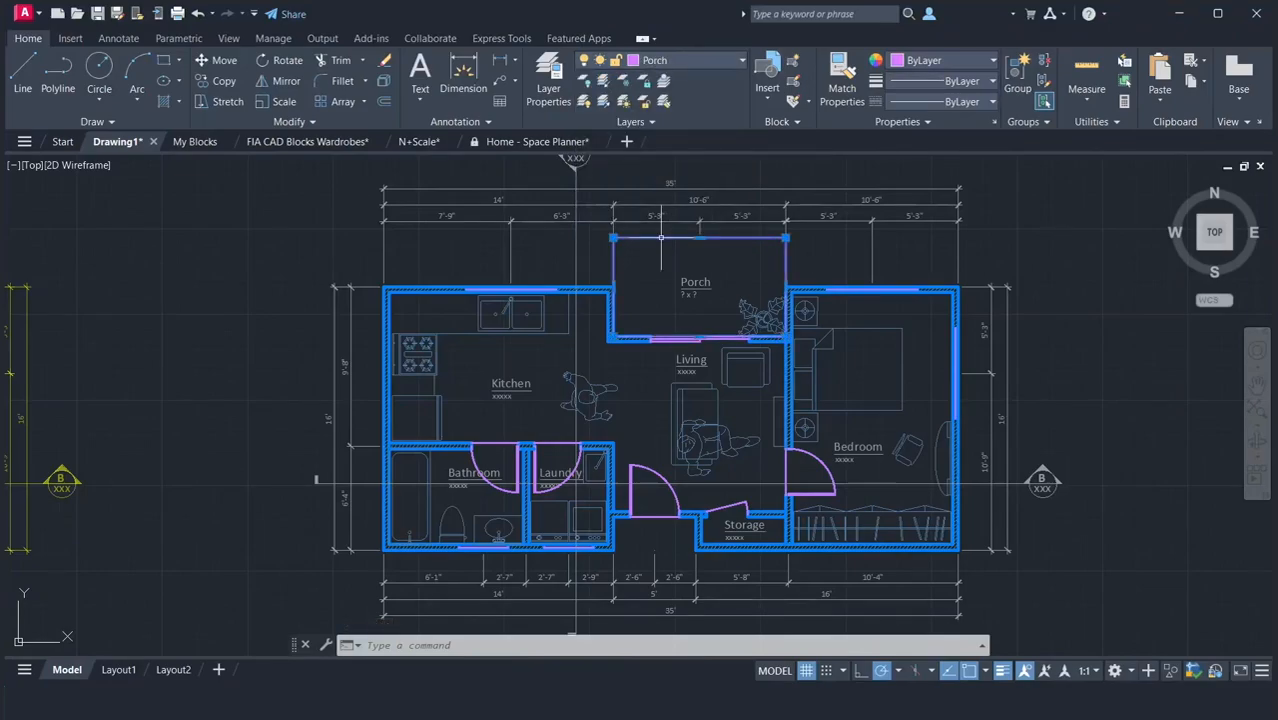
key("Escape")
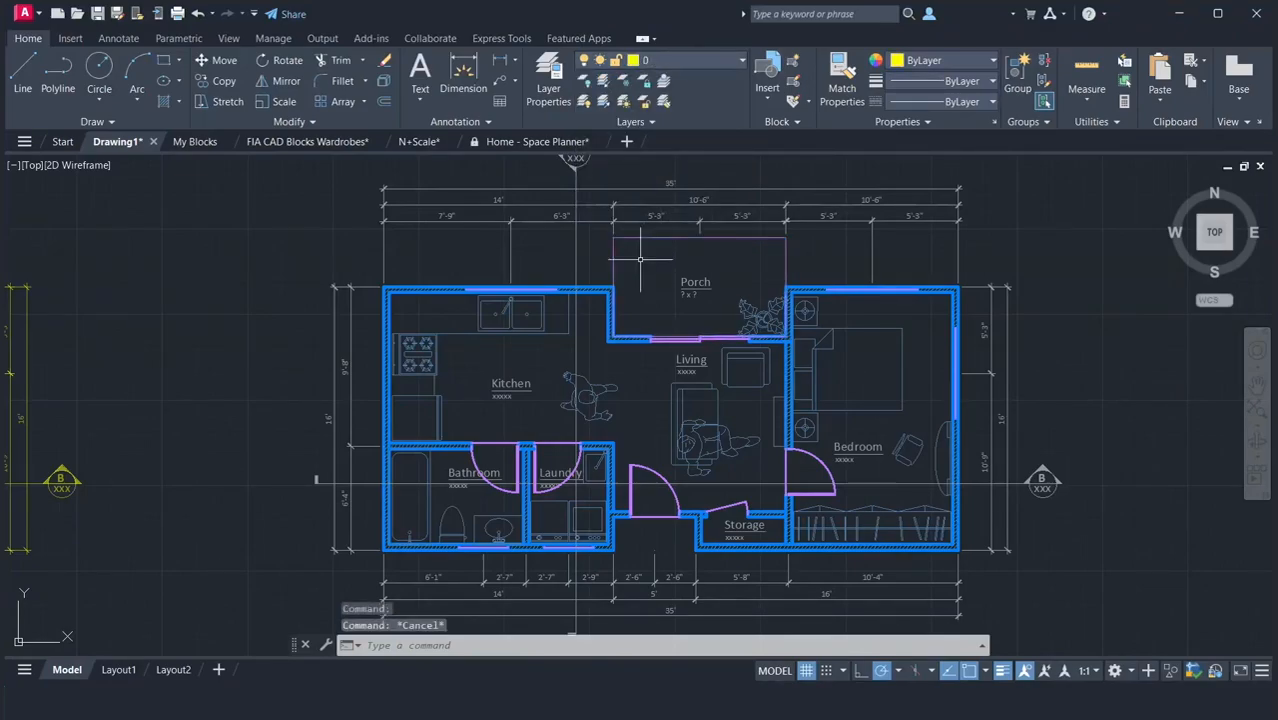
Assign the vertical and horizontal section lines crossing the floor plan to the Annotation-section layer.
left_click(576, 258)
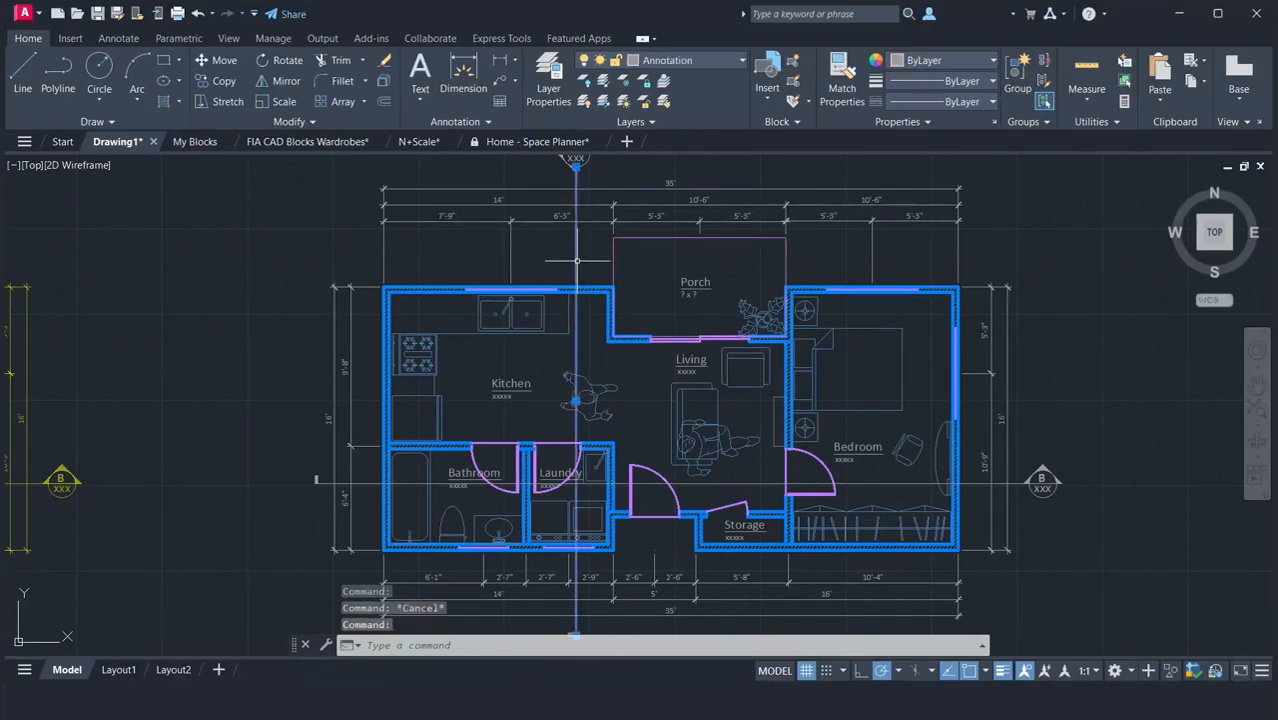
left_click(366, 483)
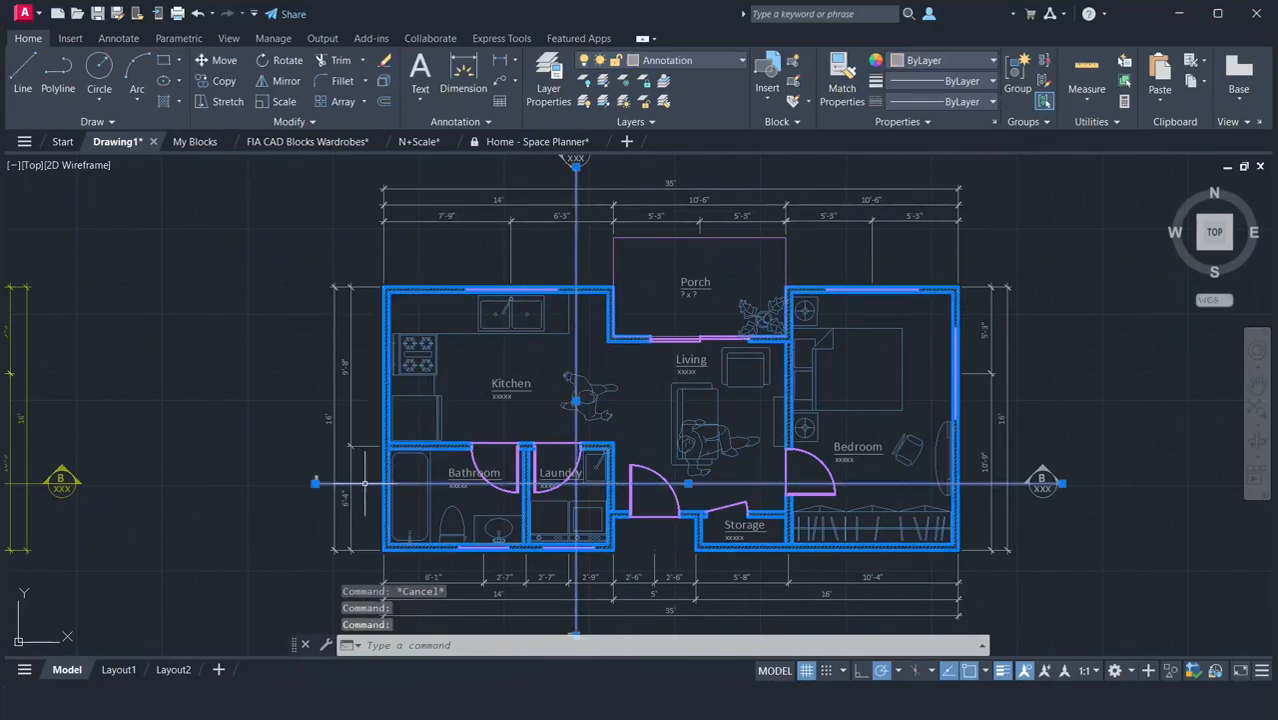
left_click(700, 62)
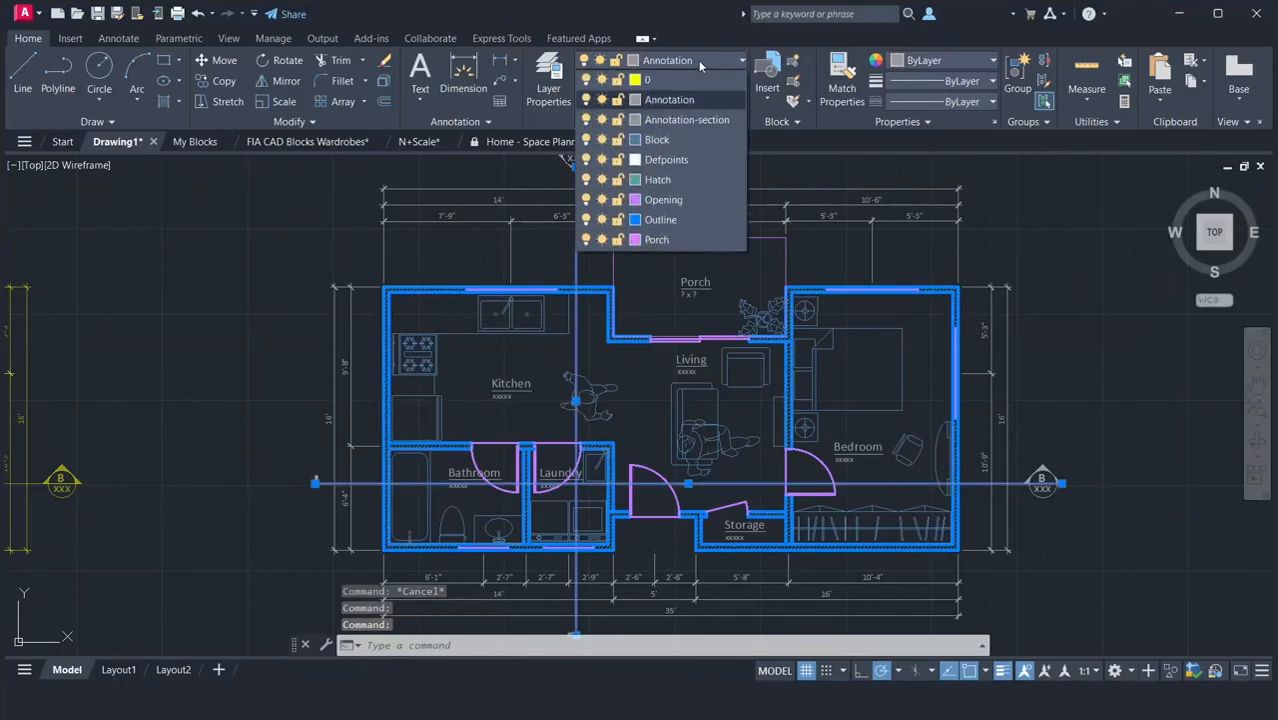
left_click(684, 121)
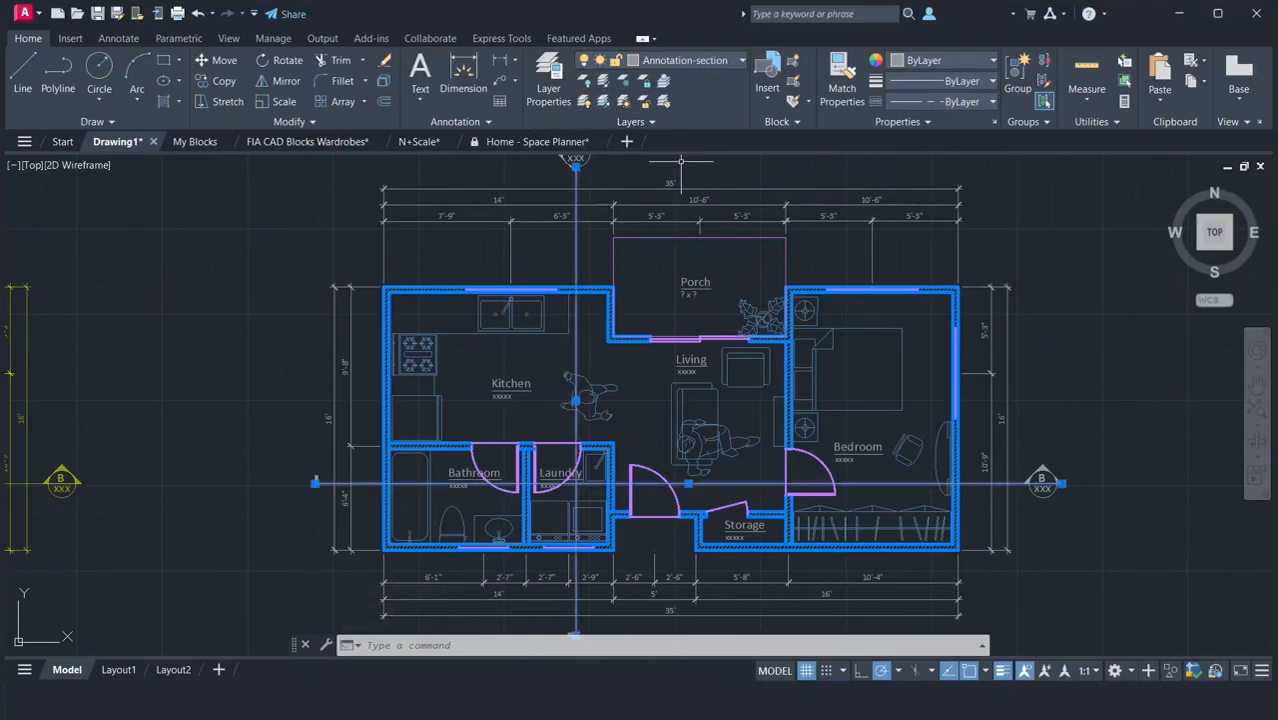
key("Escape")
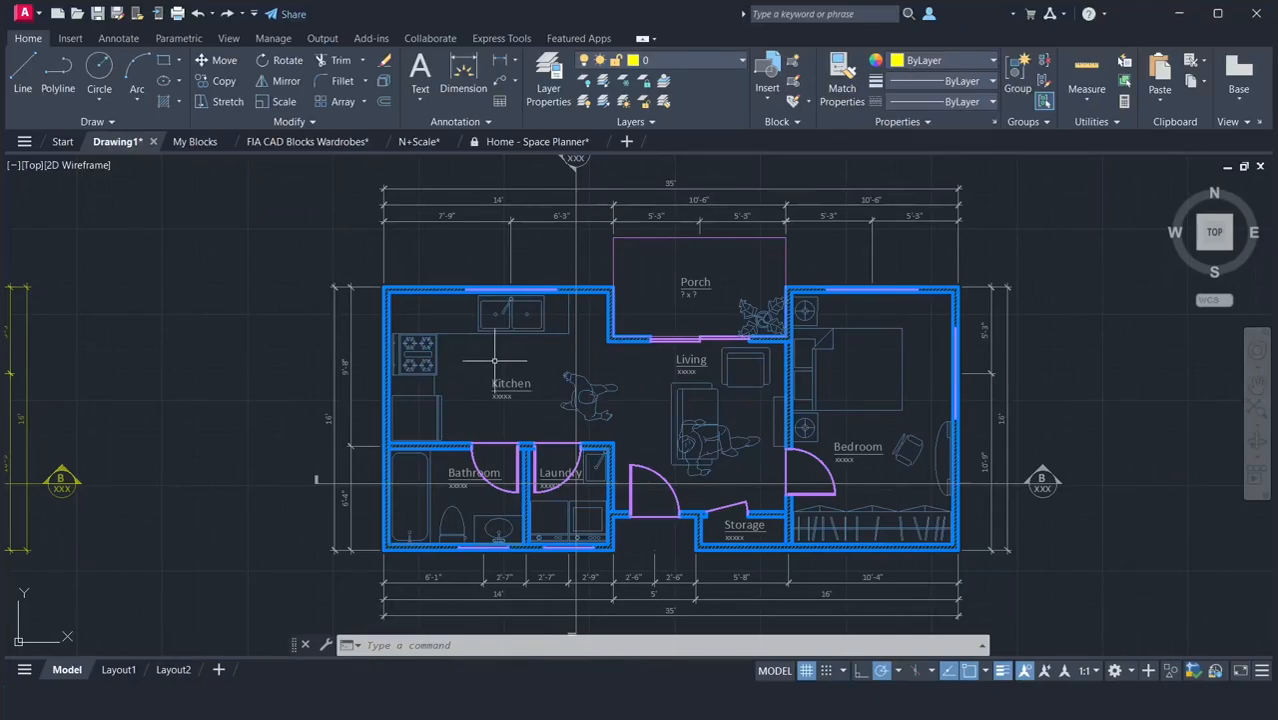
Measure the kitchen's interior width with DIST between the inner corners of its upper wall.
scroll(494, 360, "up", 2)
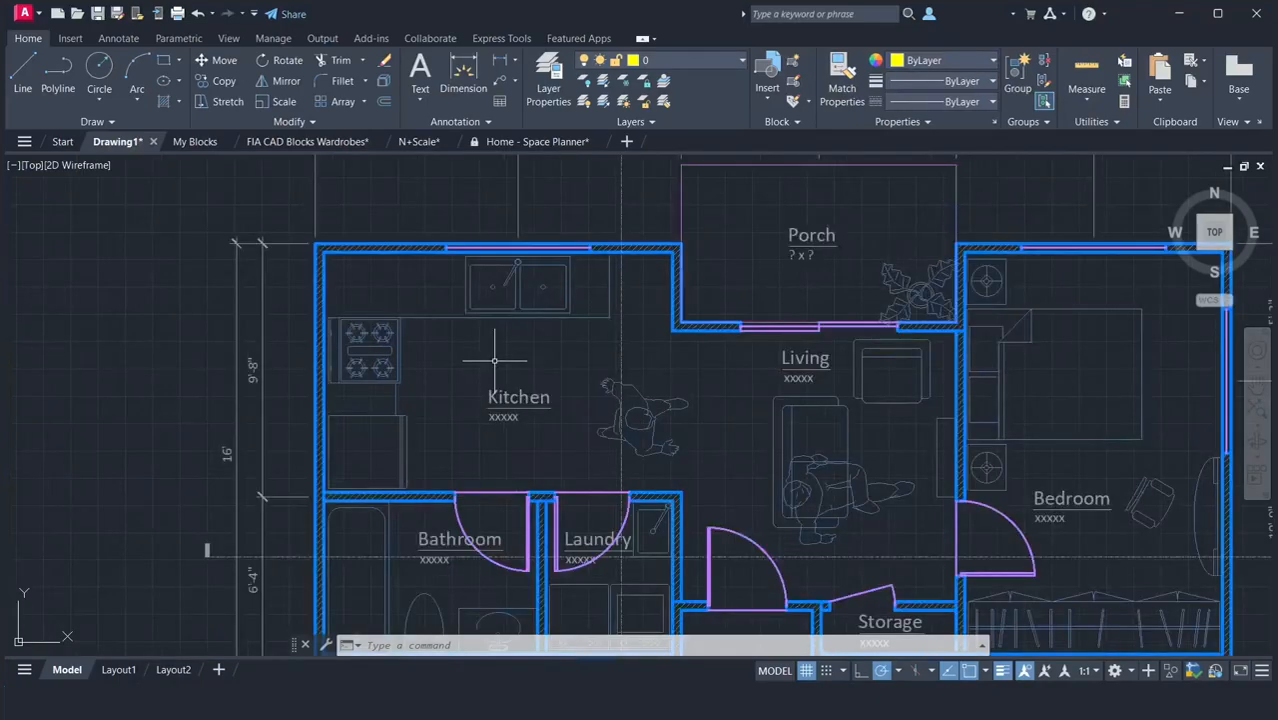
left_click(1256, 387)
left_click_drag(1024, 426, 868, 370)
right_click(603, 362)
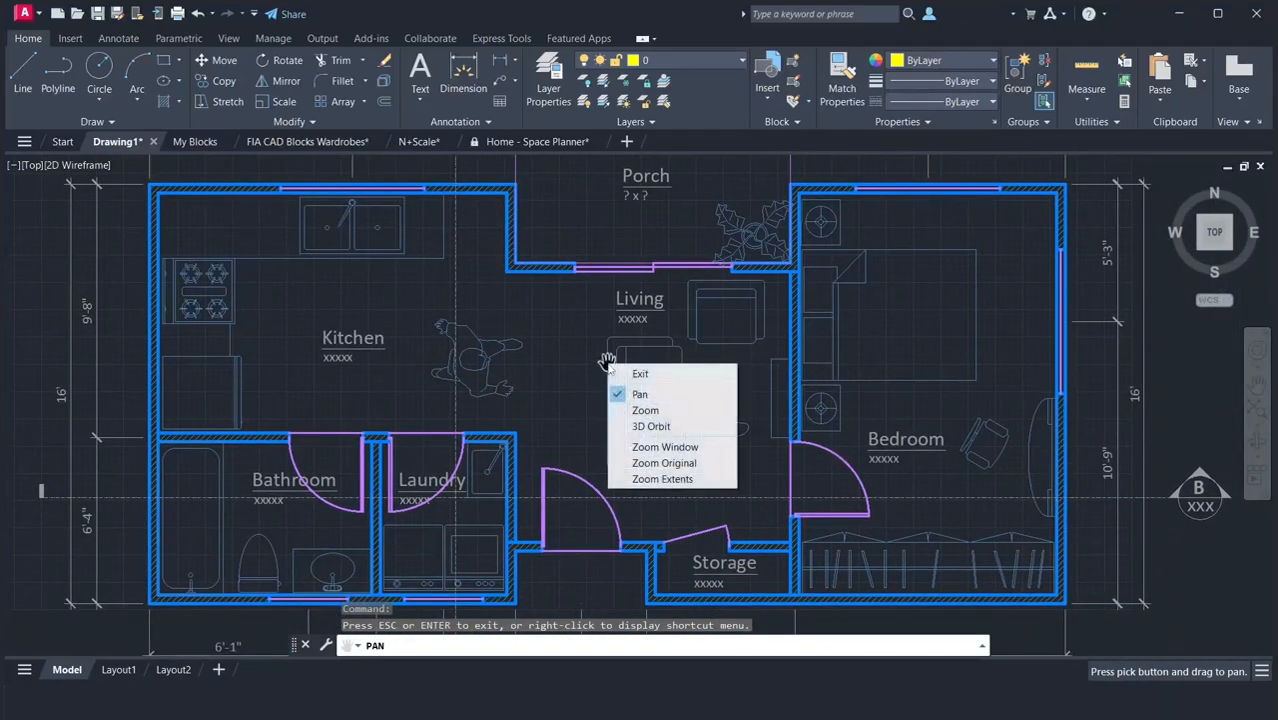
left_click(615, 373)
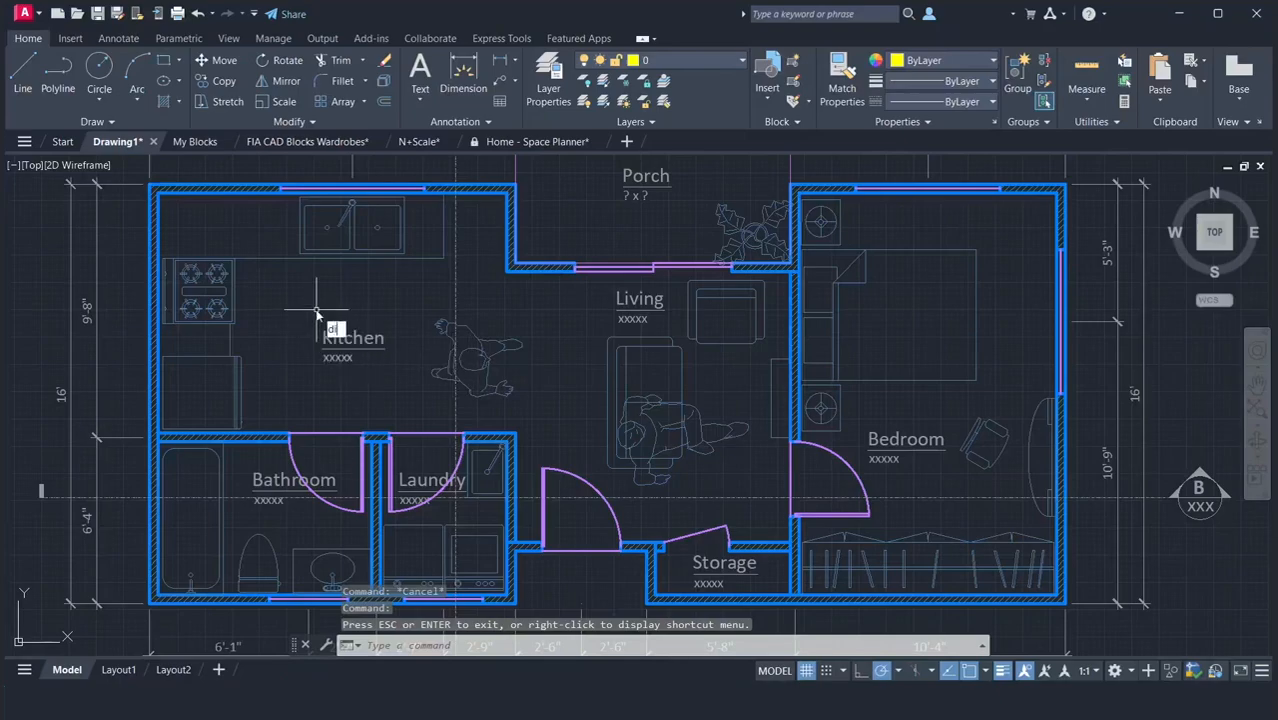
type("di")
key("Return")
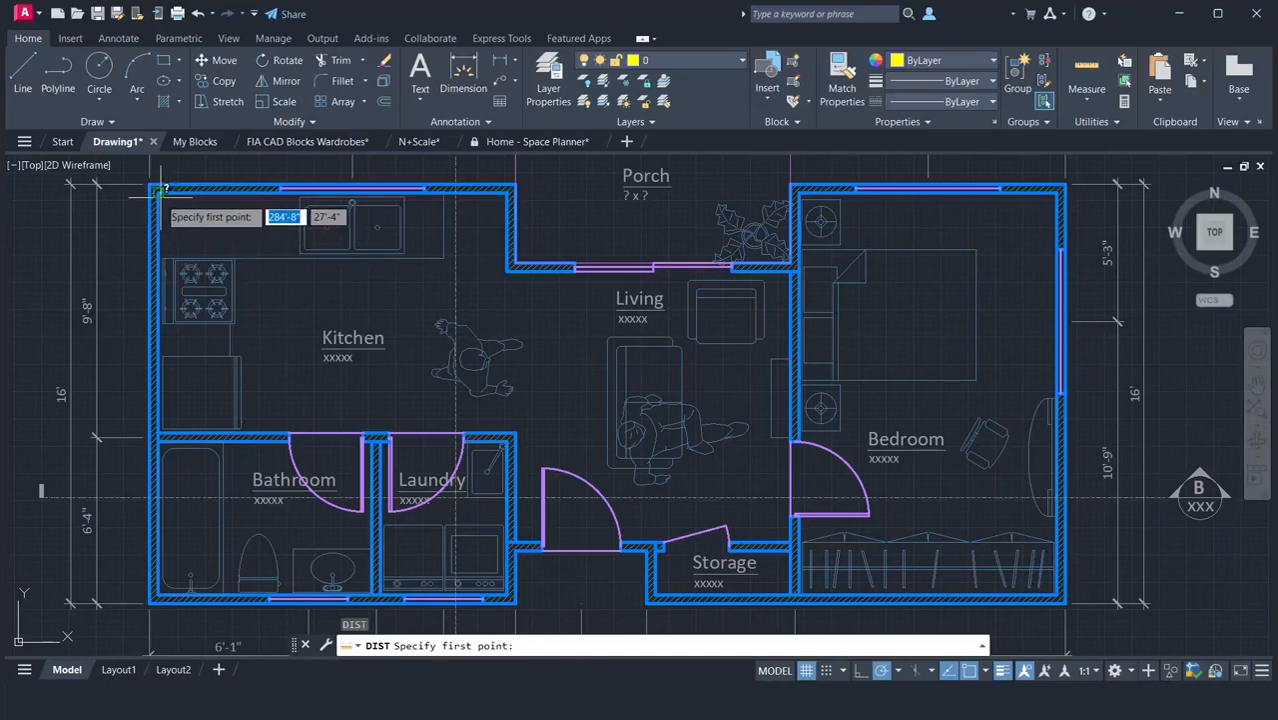
left_click(158, 189)
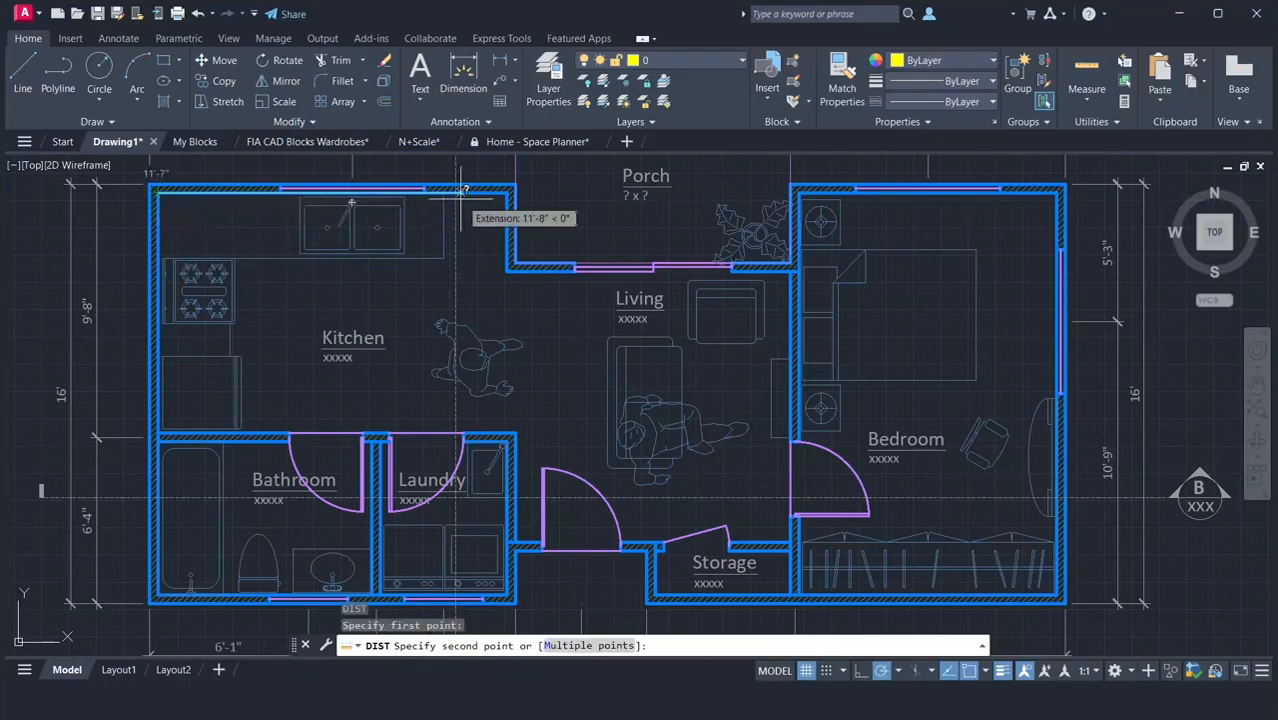
left_click(507, 190)
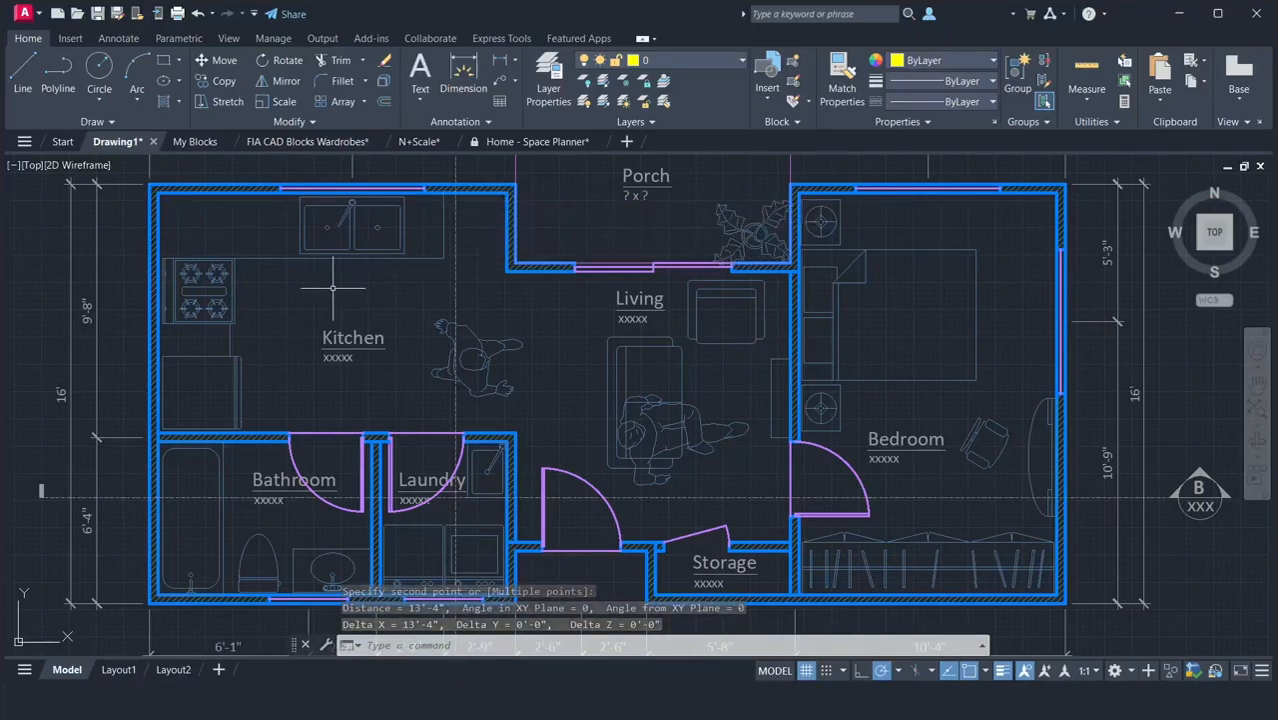
Measure the kitchen's interior depth with DIST along the inner face of its left wall.
key("Return")
left_click(158, 190)
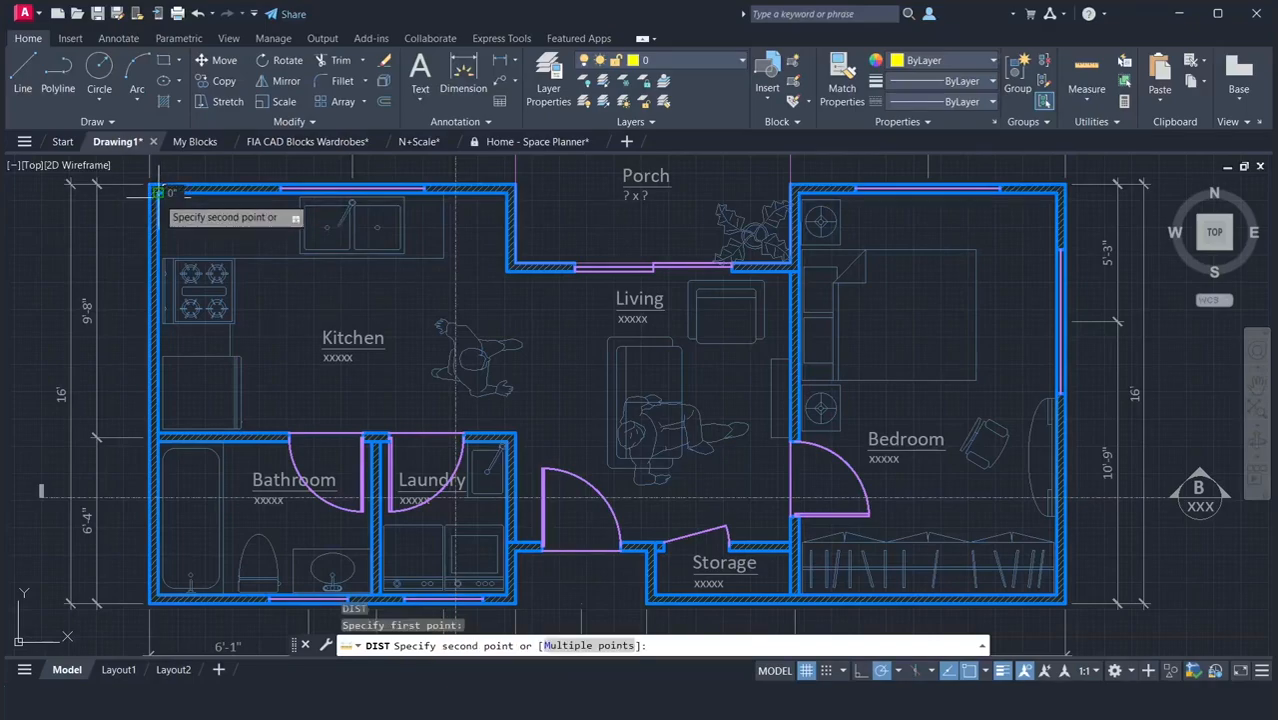
left_click(156, 436)
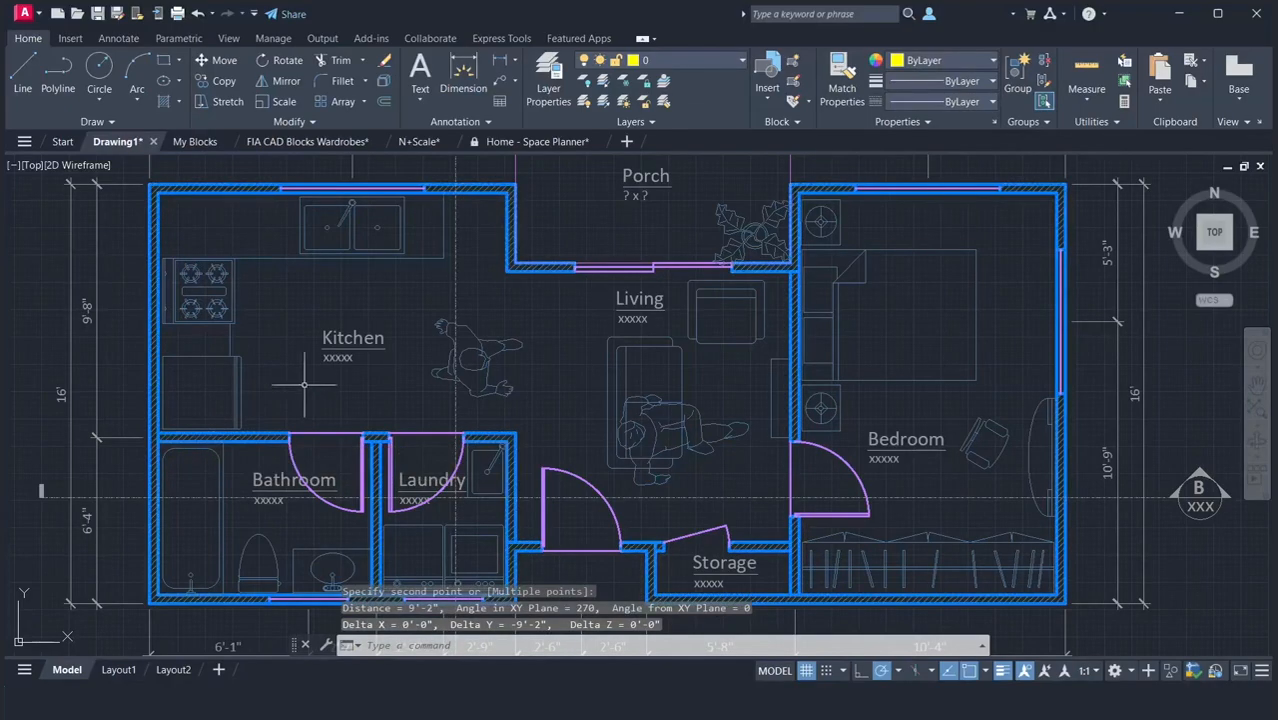
Replace the placeholder under the Kitchen label with 13'-4" x 9'-2" and widen the text frame so the dimensions fit on one line.
double_click(336, 357)
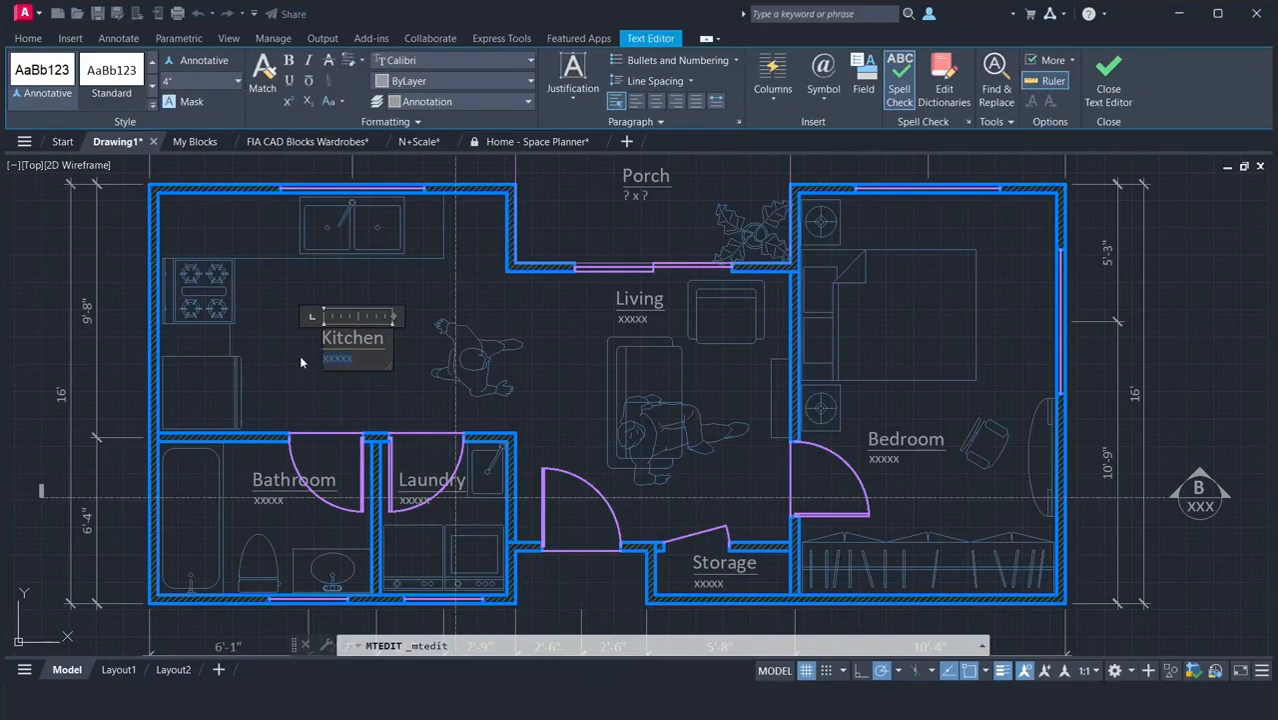
type("13'-4\" x 9'-2\"")
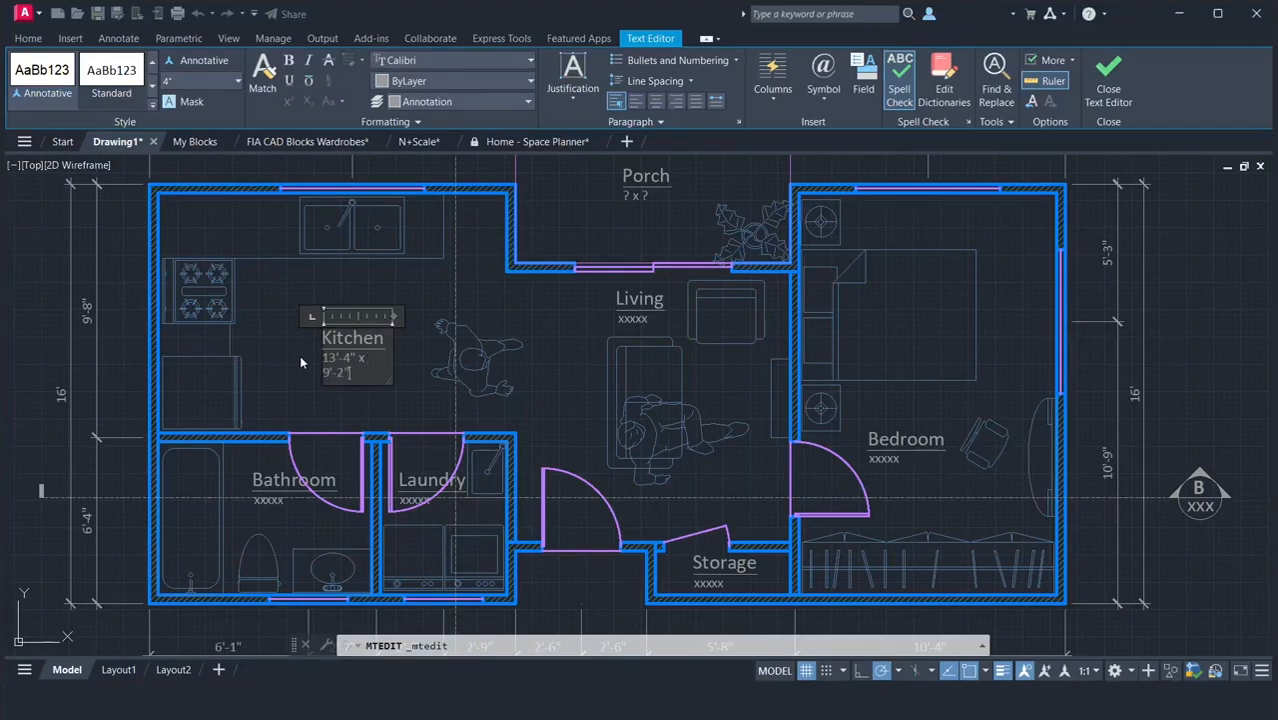
left_click_drag(388, 380, 420, 390)
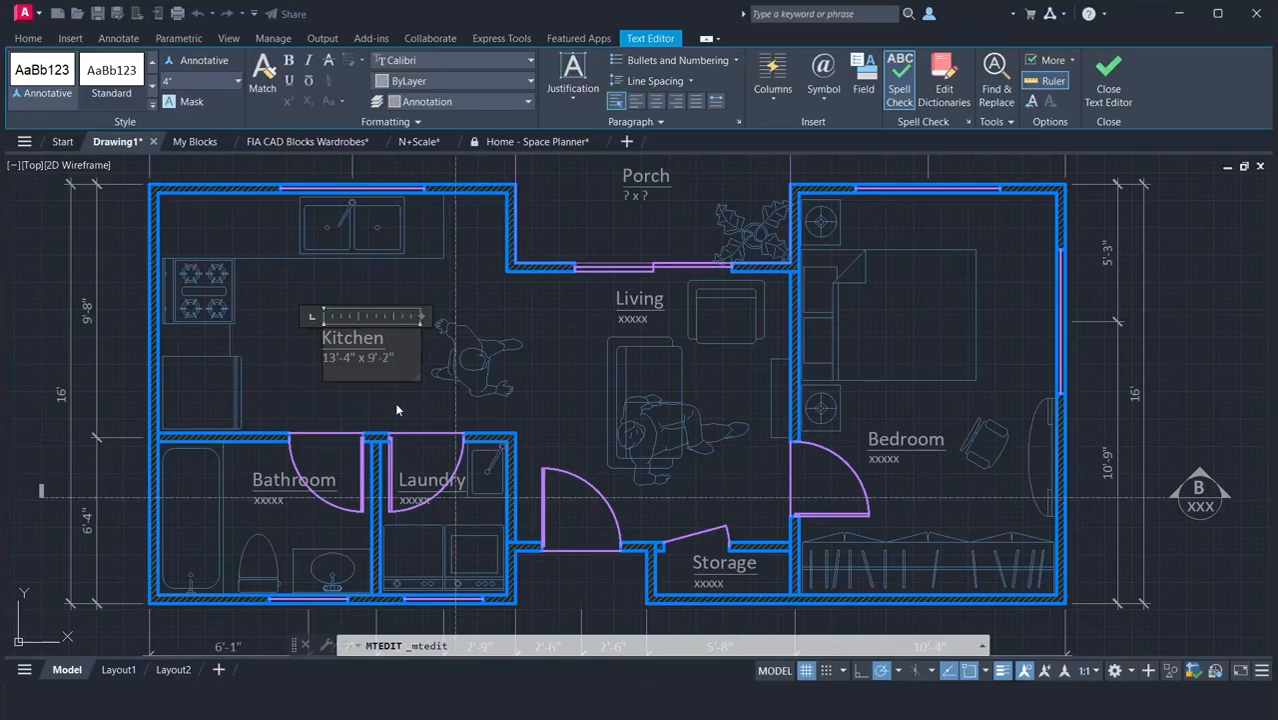
left_click(396, 410)
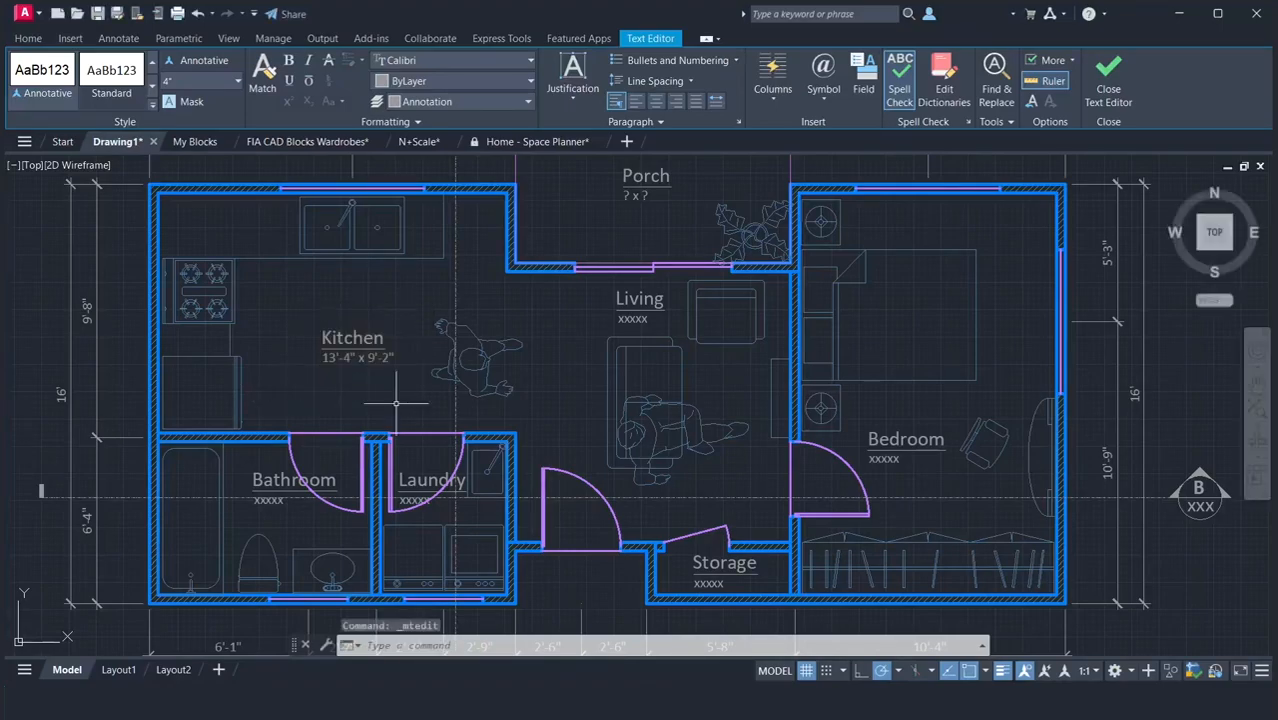
Move the Kitchen label up slightly, by about 4", within the room.
left_click(365, 344)
key("Return")
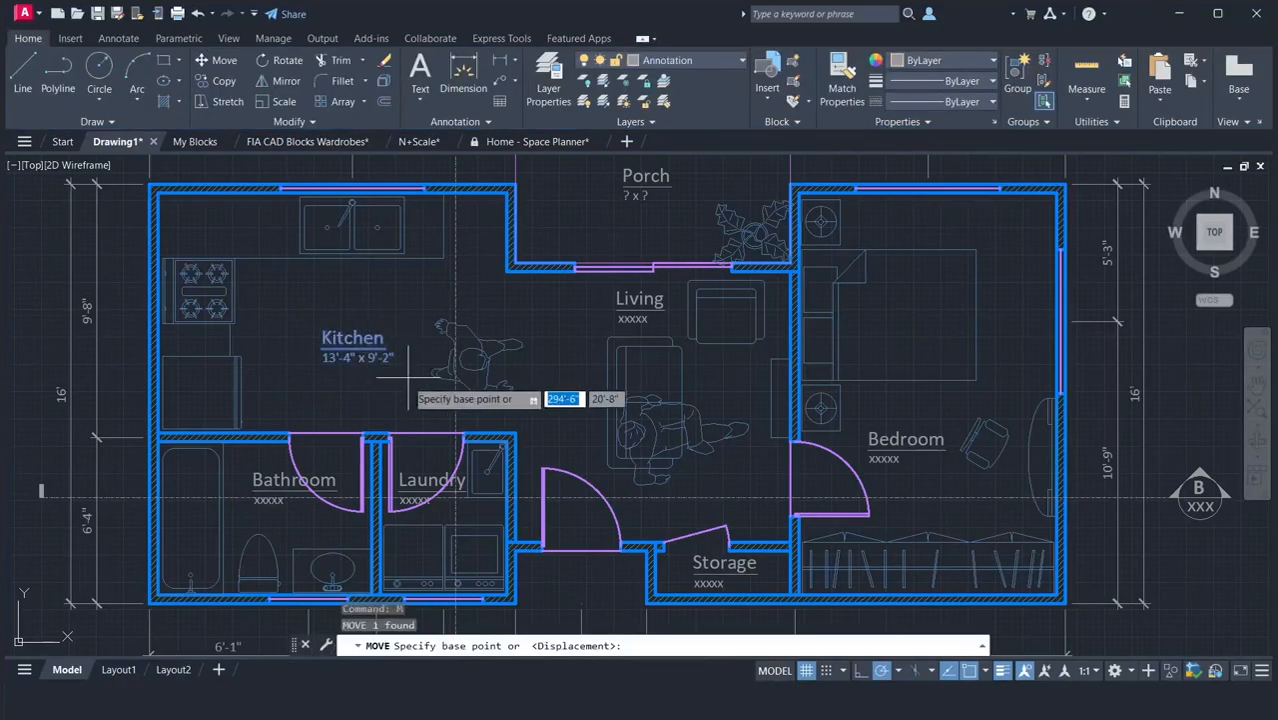
left_click(412, 398)
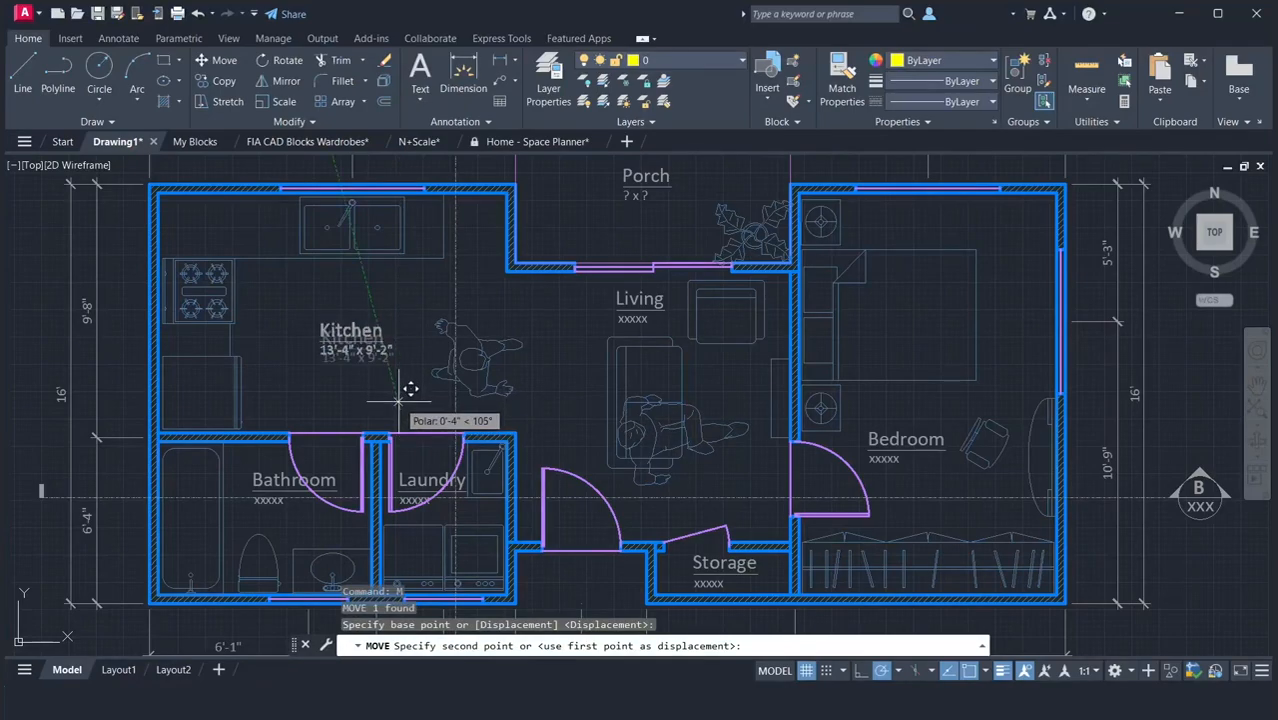
left_click(412, 392)
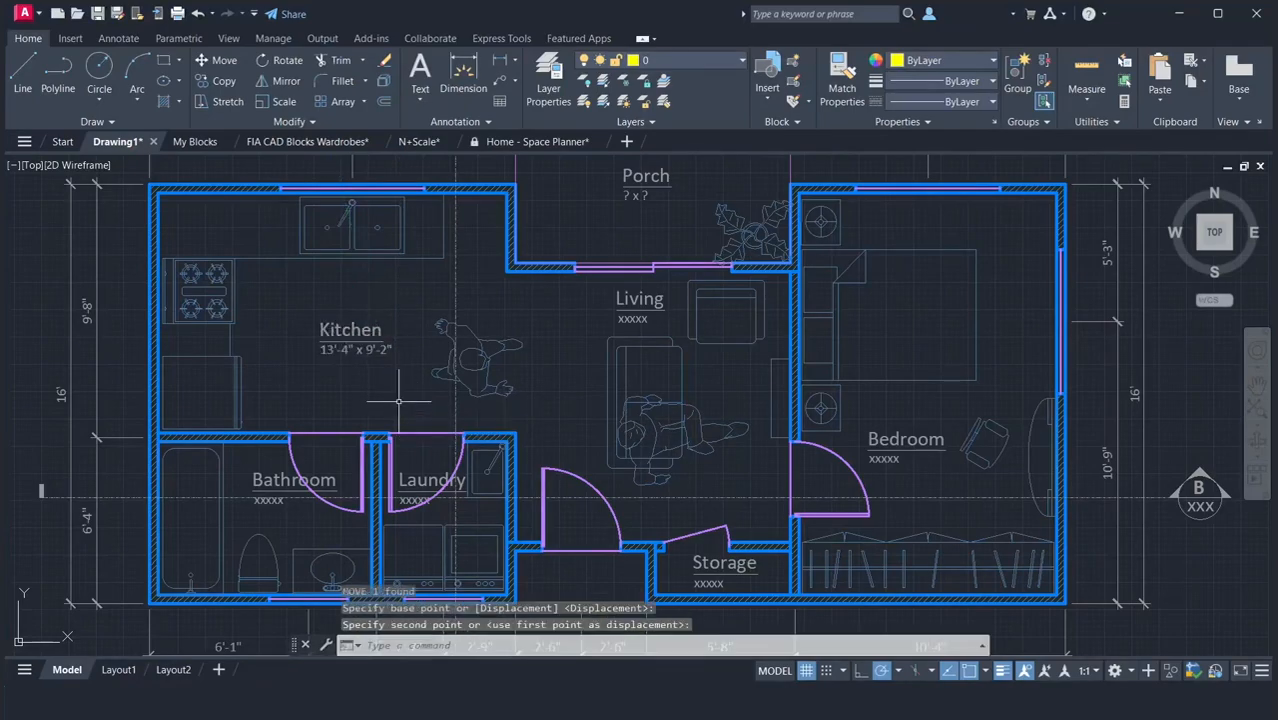
Move the standing person block beside the Kitchen label about 1'-0" horizontally toward the living area.
left_click(447, 373)
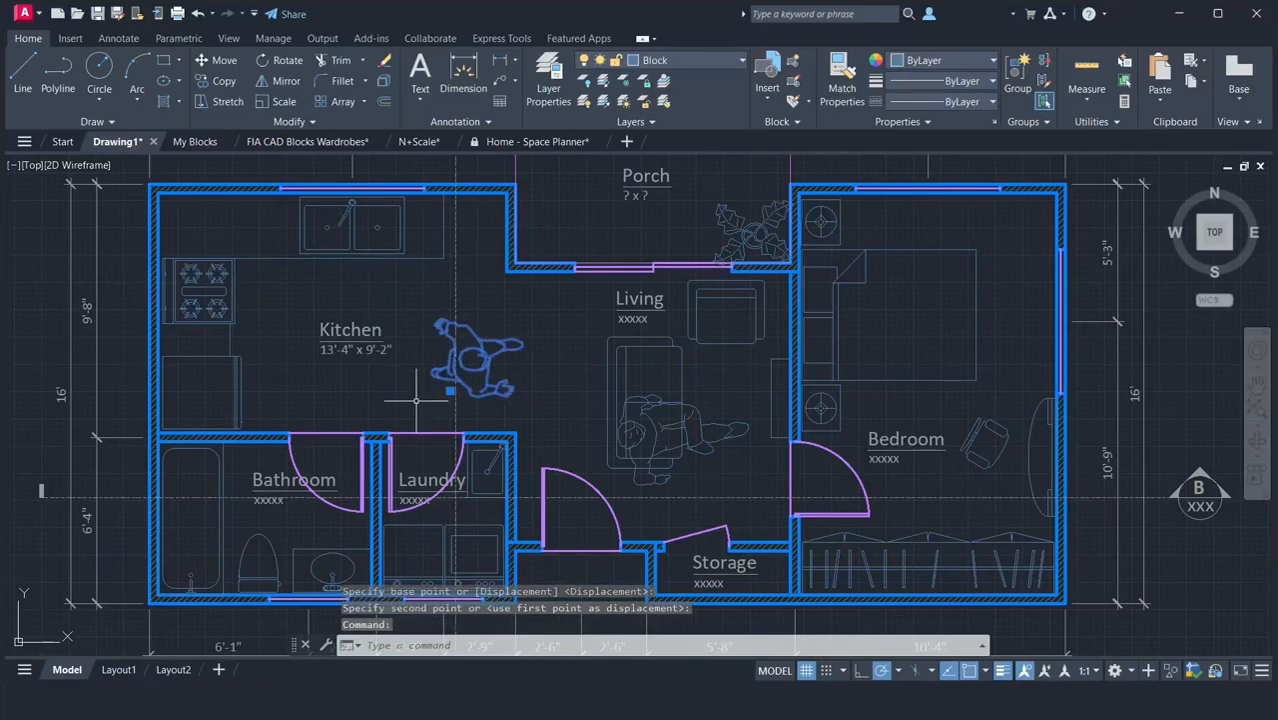
key("Return")
left_click(420, 390)
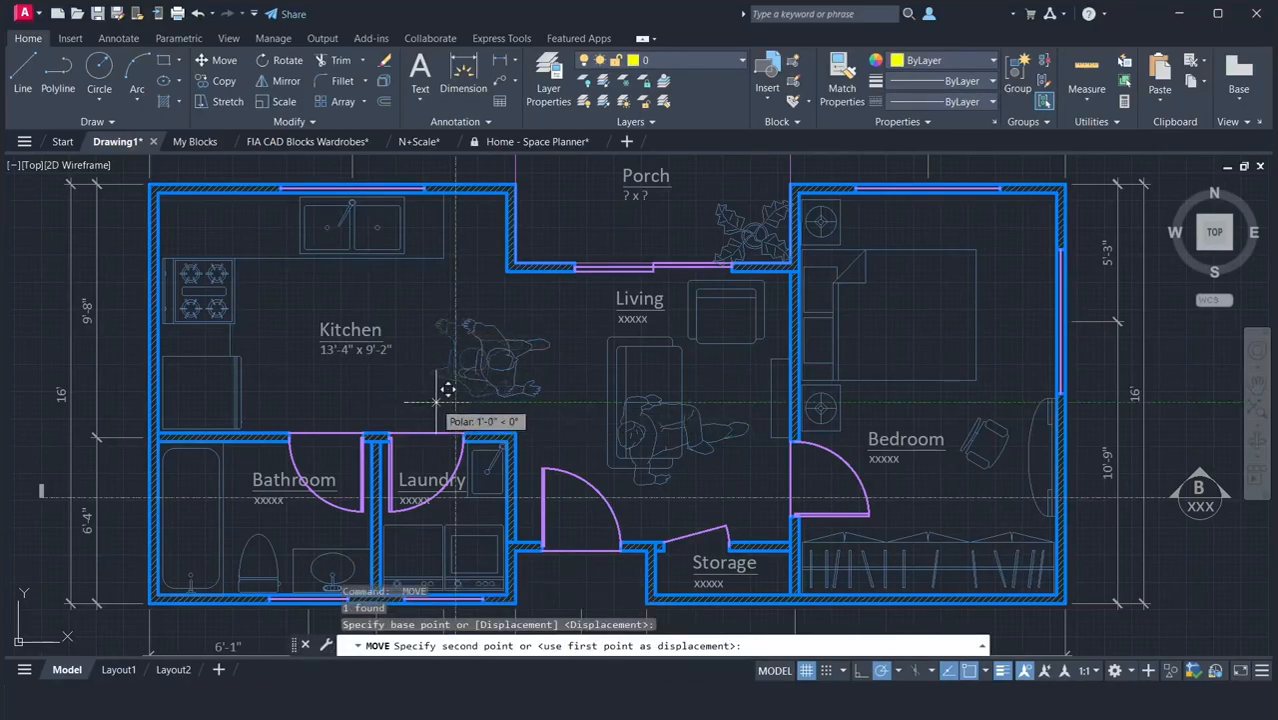
left_click(437, 403)
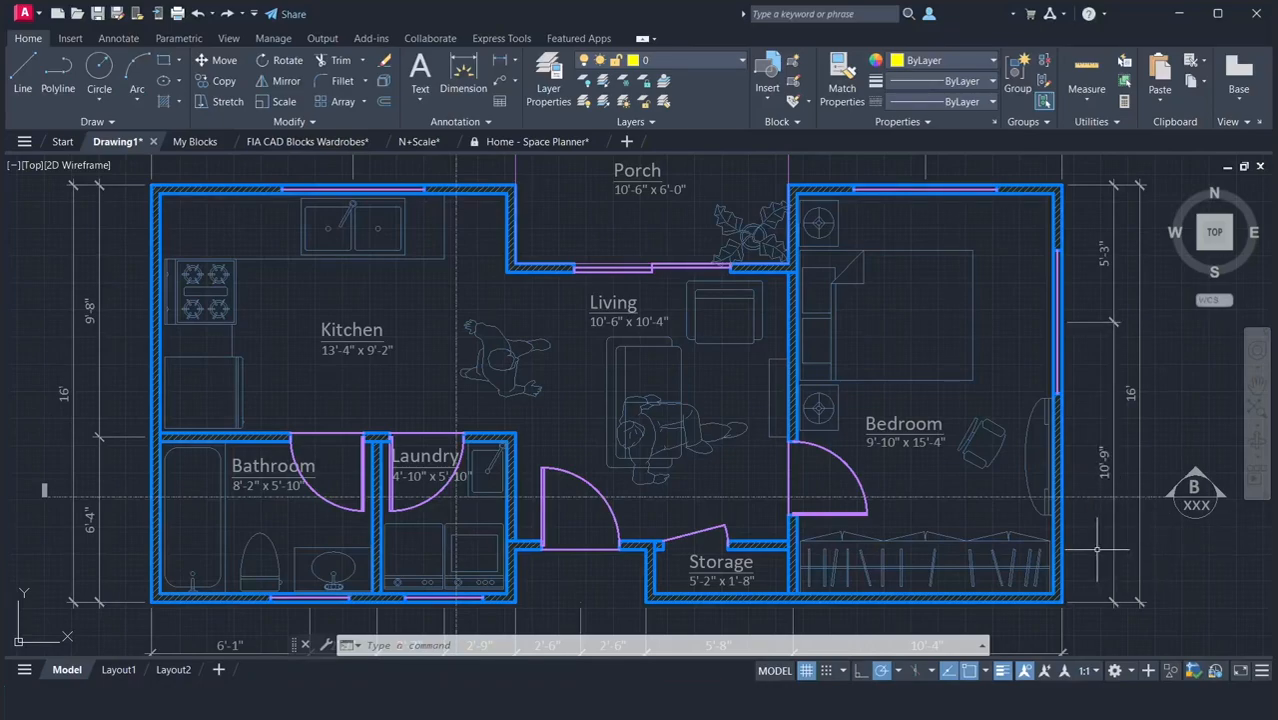
Make Annotation-section the current layer.
scroll(1097, 549, "down", 2)
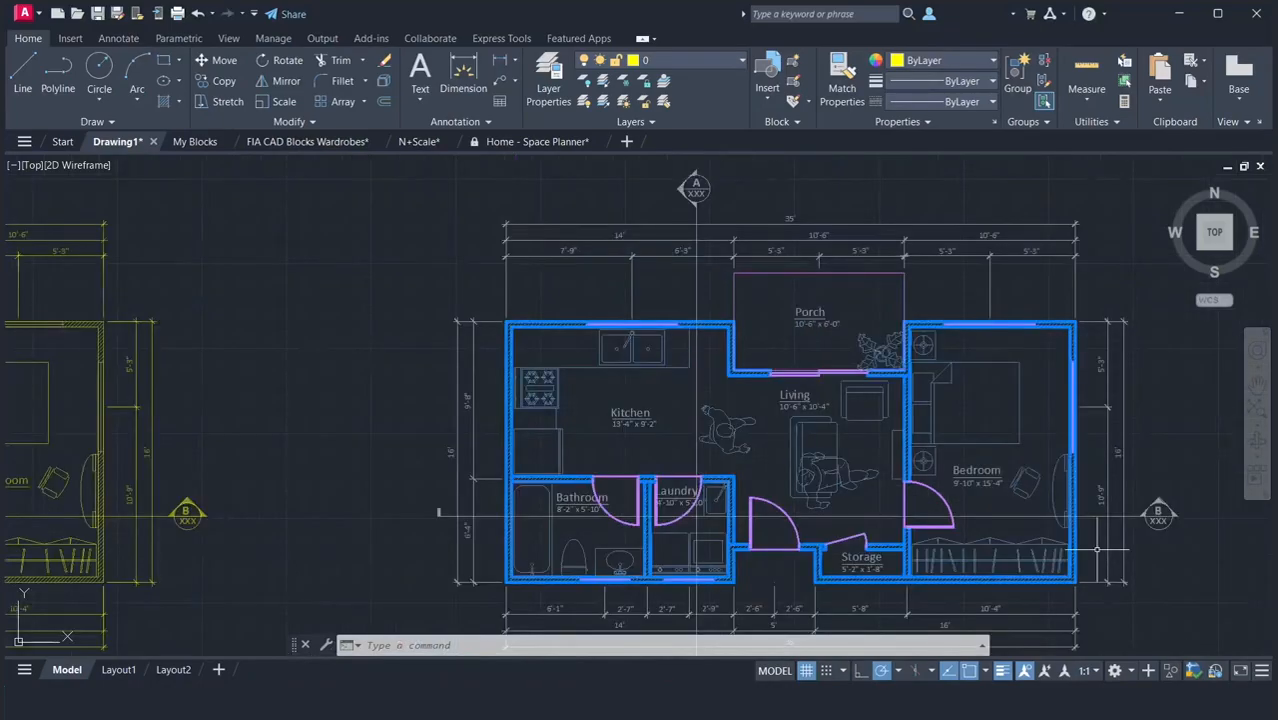
left_click(1260, 391)
left_click_drag(1108, 412, 903, 384)
right_click(1008, 375)
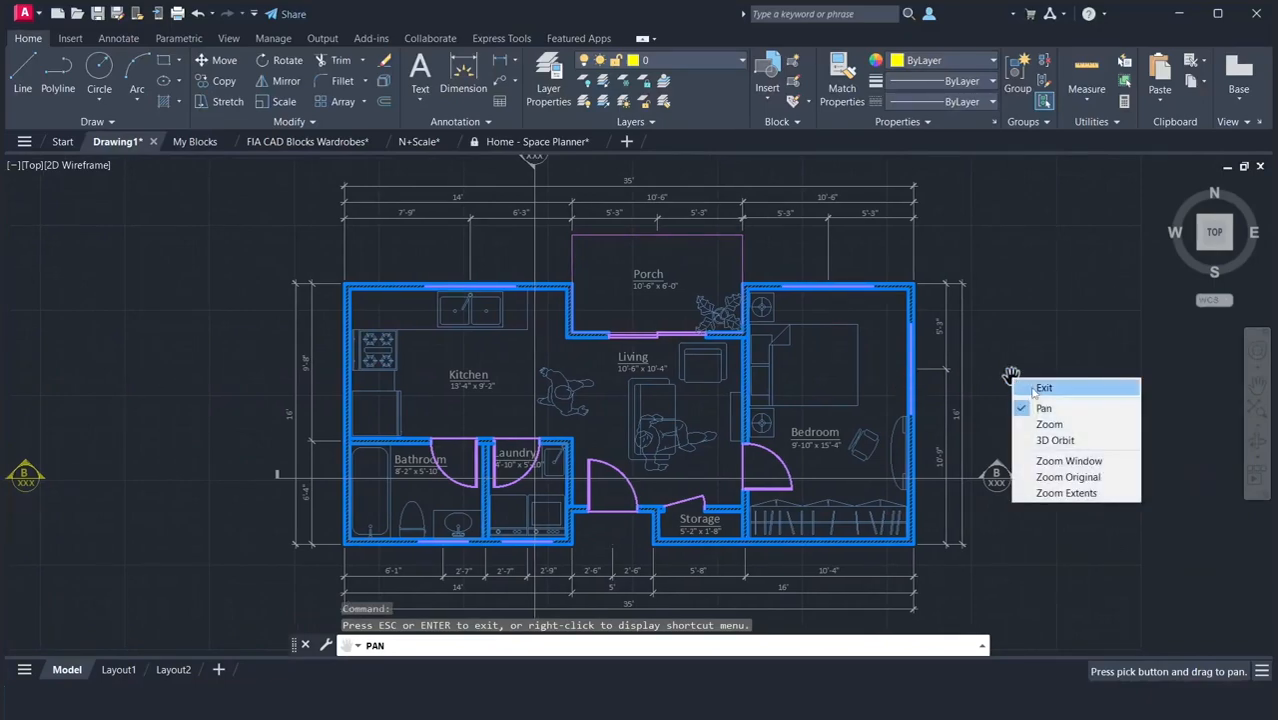
left_click(1030, 380)
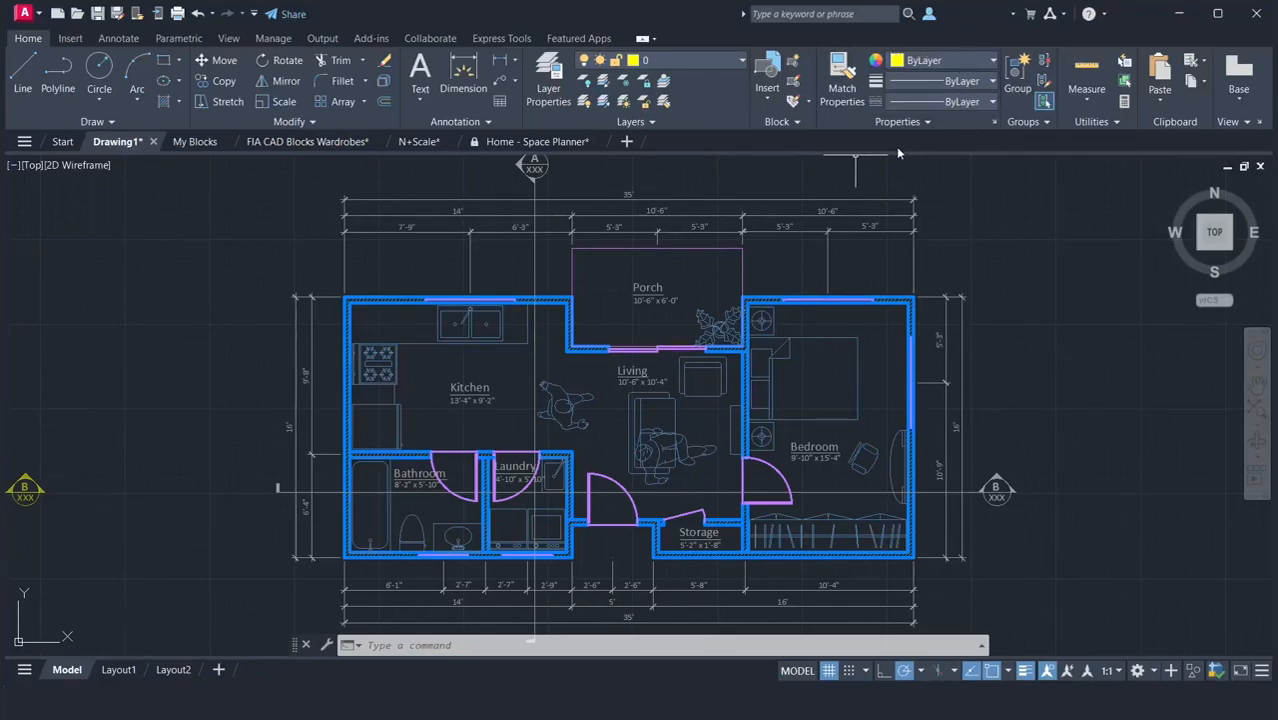
left_click(700, 58)
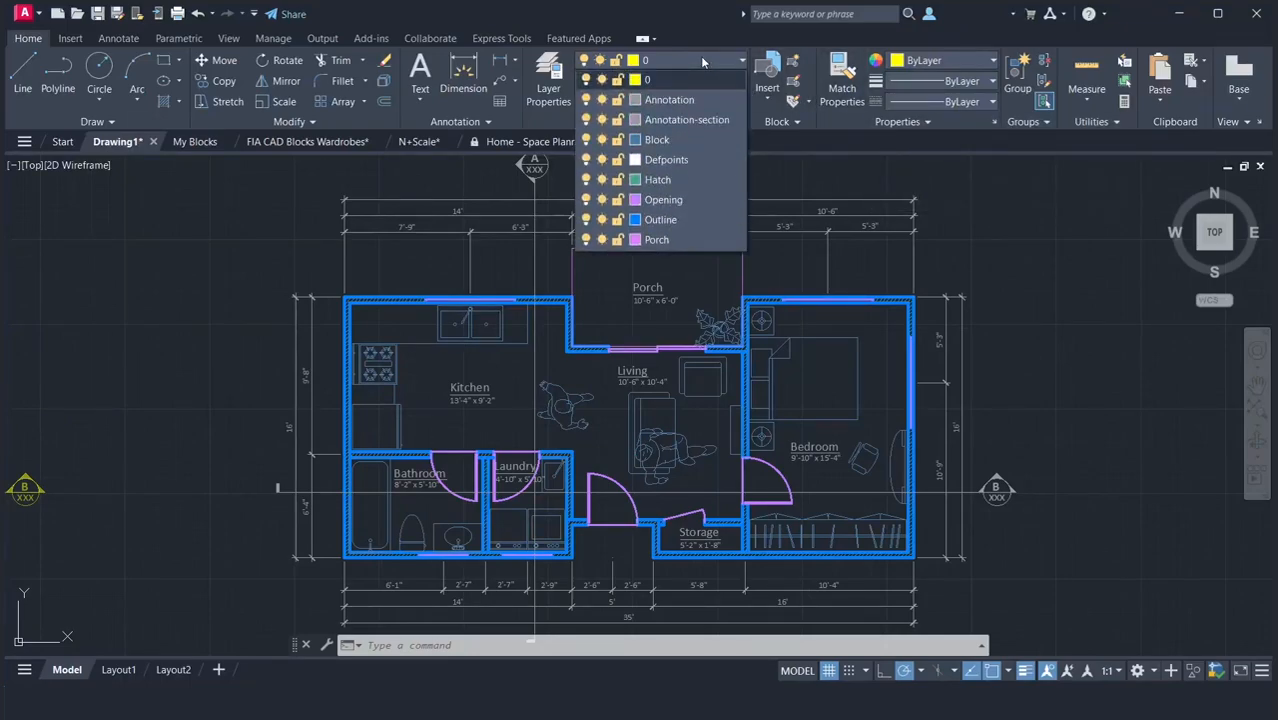
left_click(687, 119)
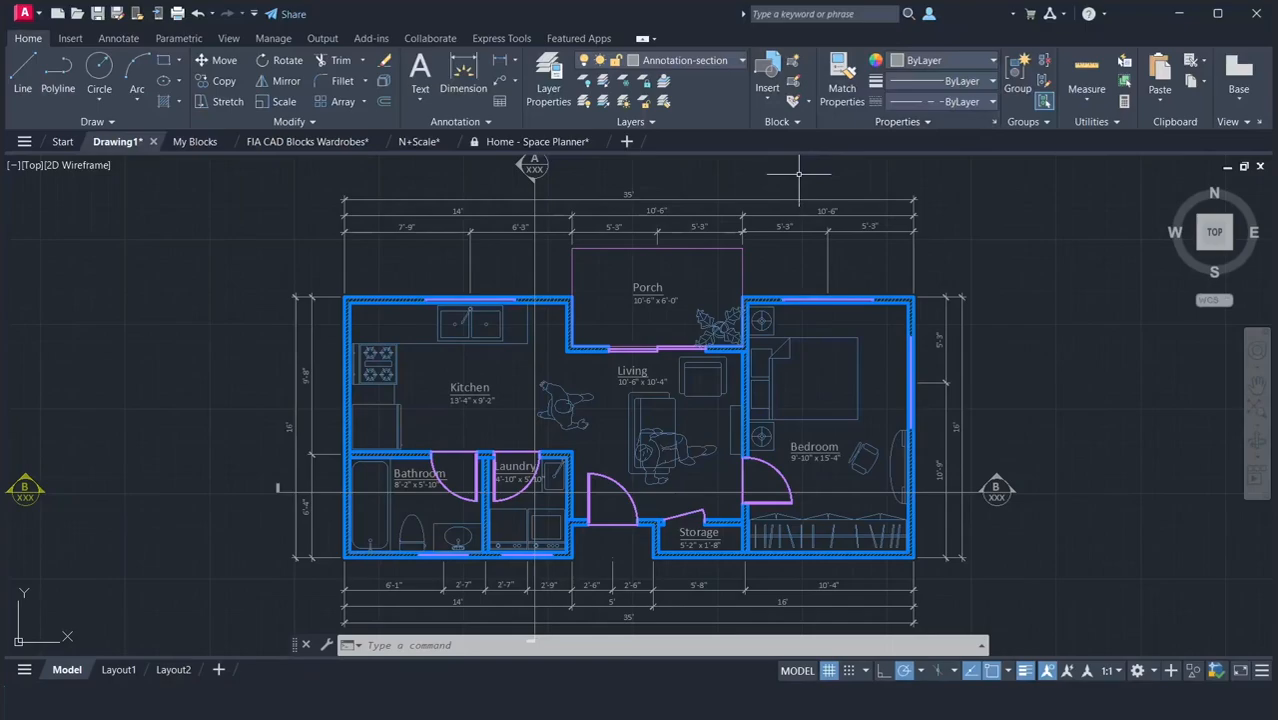
Match the porch outline's properties onto the 5'-3", 10'-6" and 35' dimensions above the porch.
type("a")
key("Return")
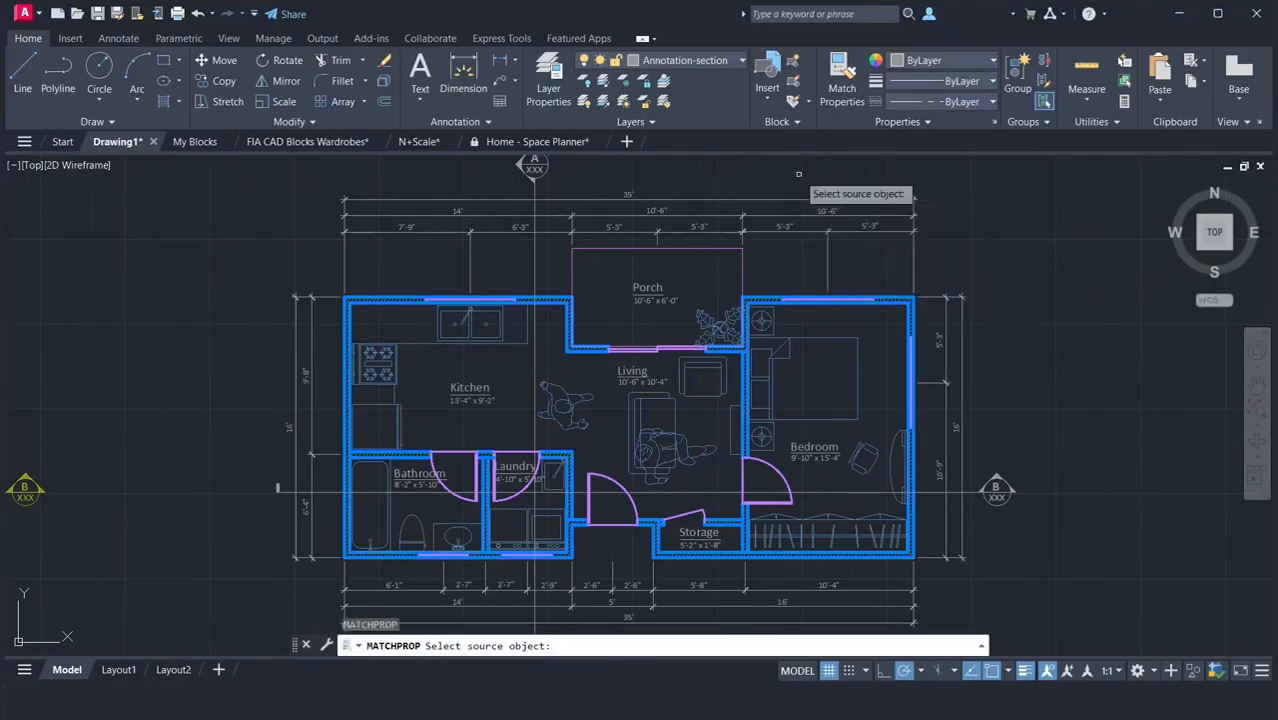
left_click(715, 248)
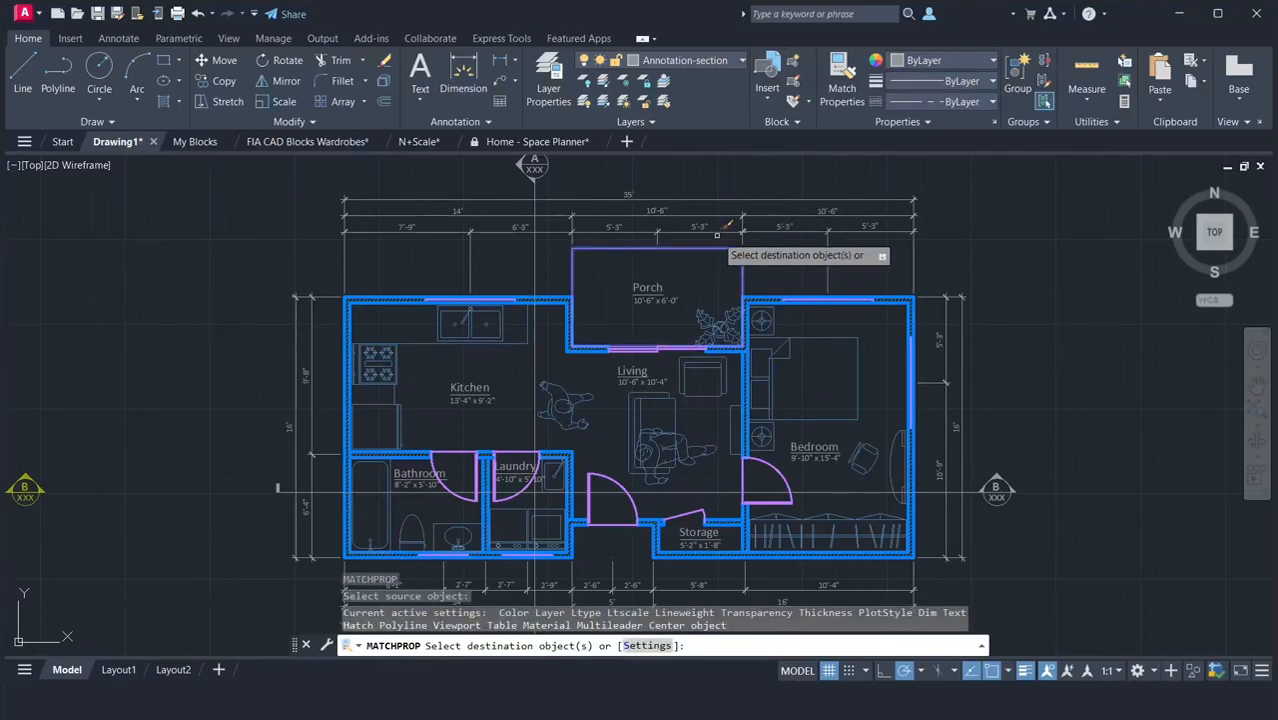
left_click(718, 230)
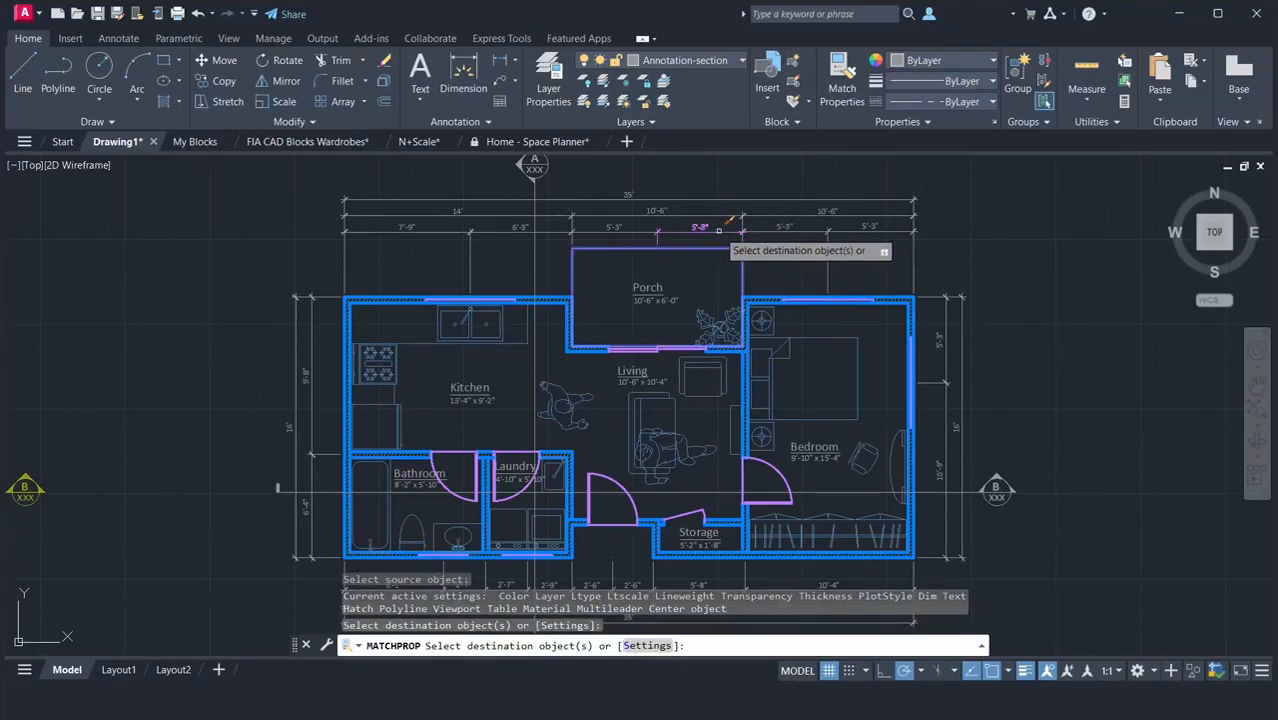
left_click(728, 210)
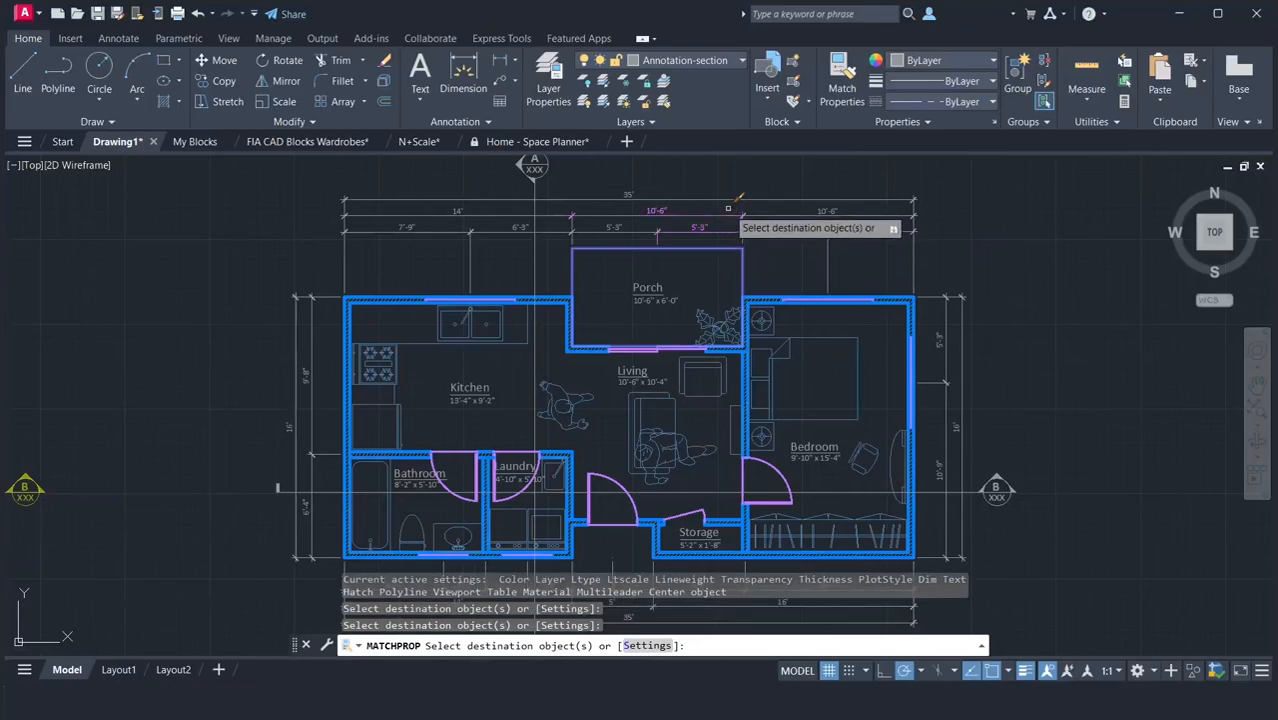
left_click(730, 199)
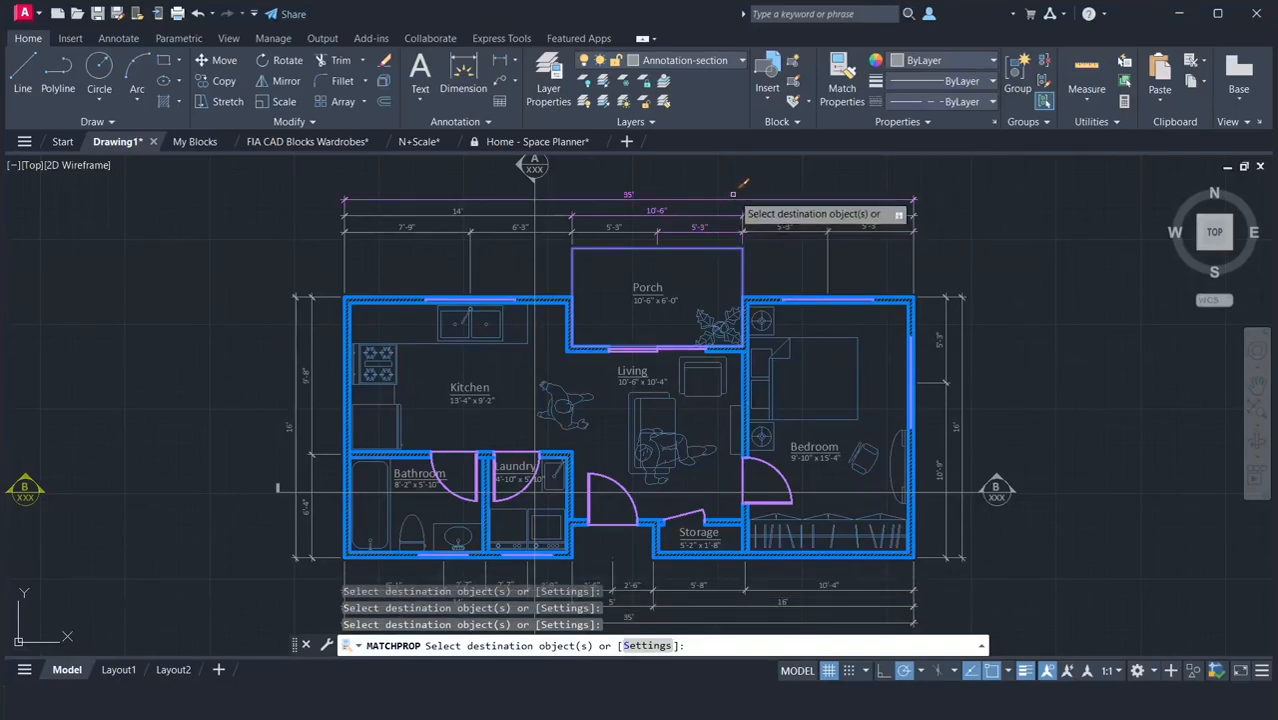
key("Return")
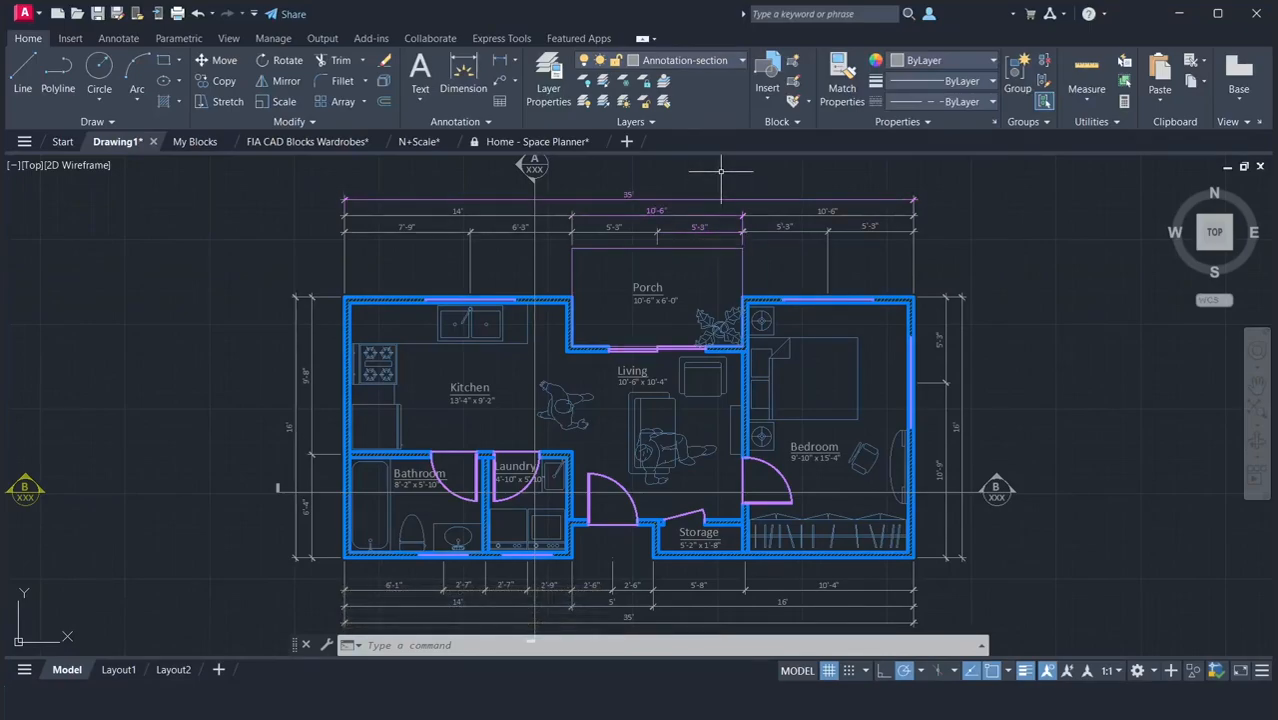
Turn the Porch layer off and back on to check which objects belong to it.
left_click(706, 62)
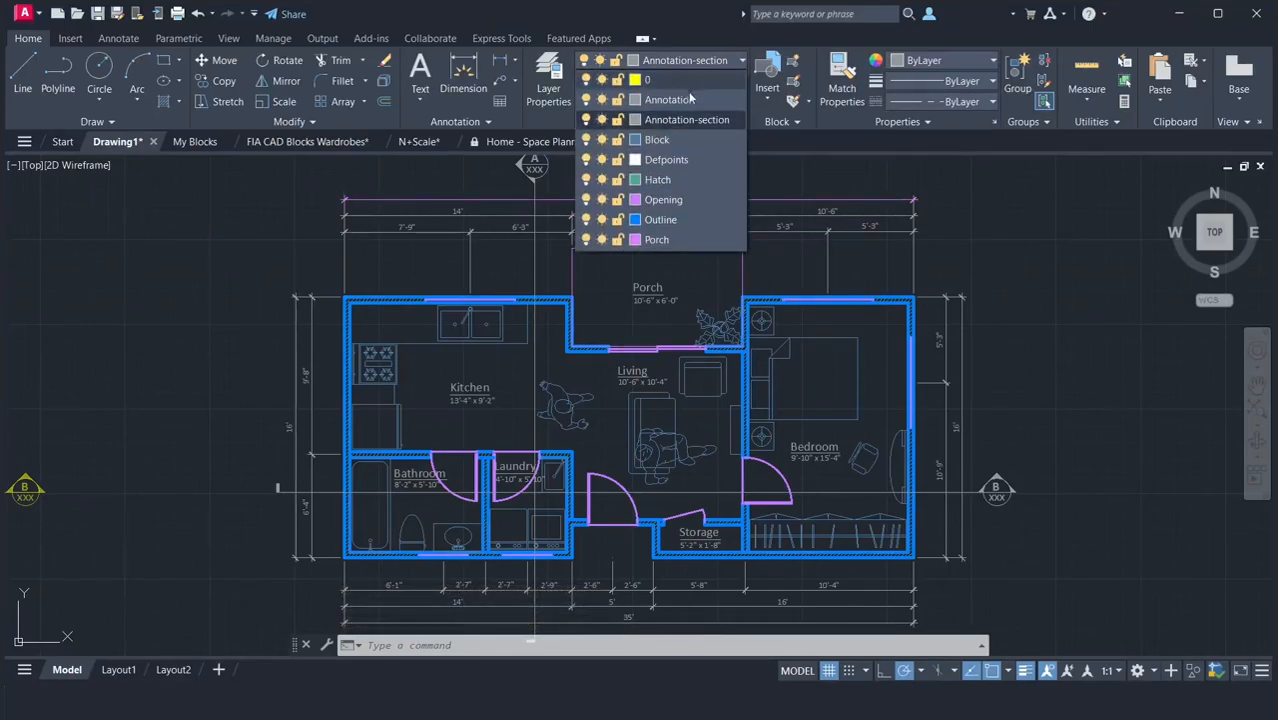
left_click(586, 243)
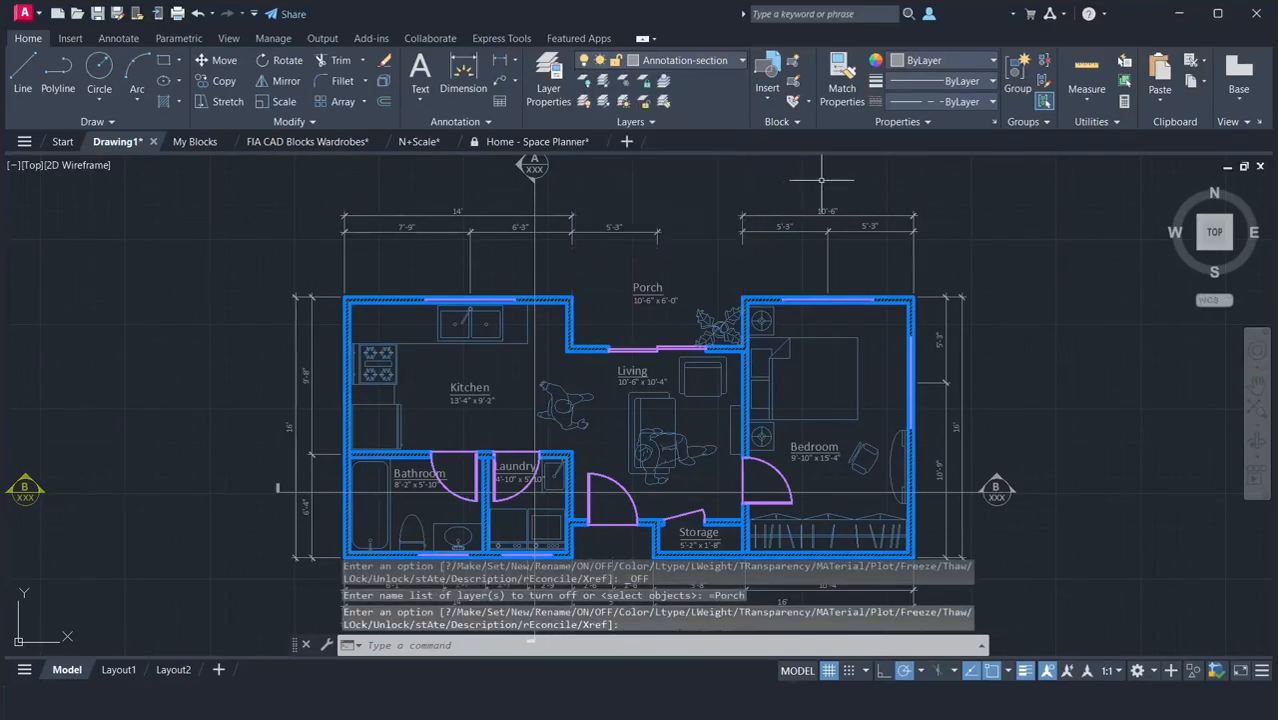
left_click(714, 63)
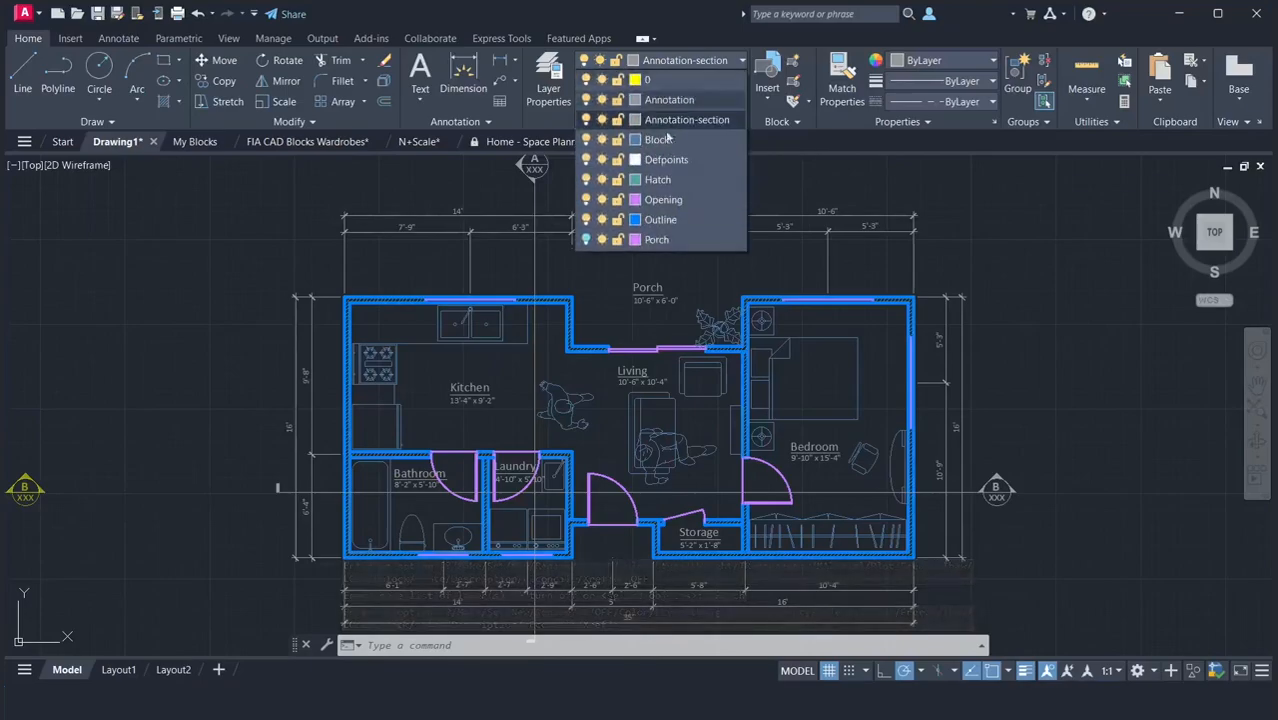
left_click(586, 240)
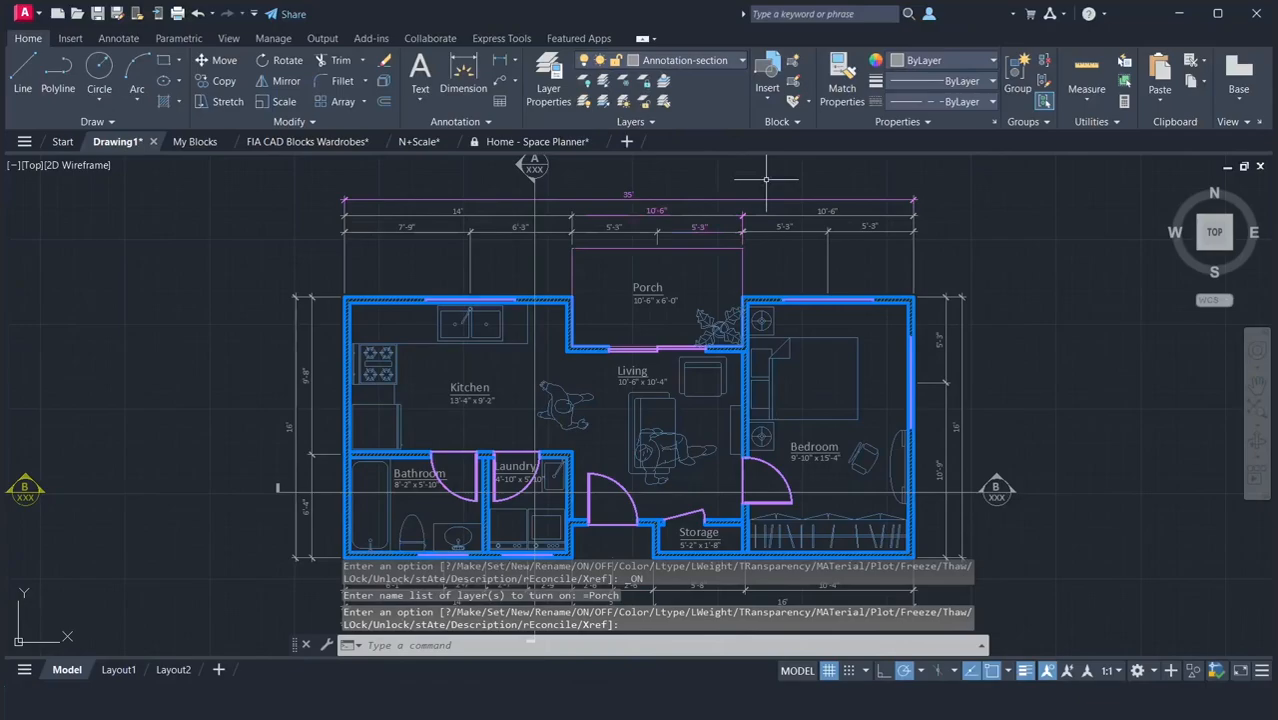
Match the properties of the 5'-3" dimension above the bedroom onto the 5'-3", 10'-6" and 35' dimensions above the porch.
type("ma")
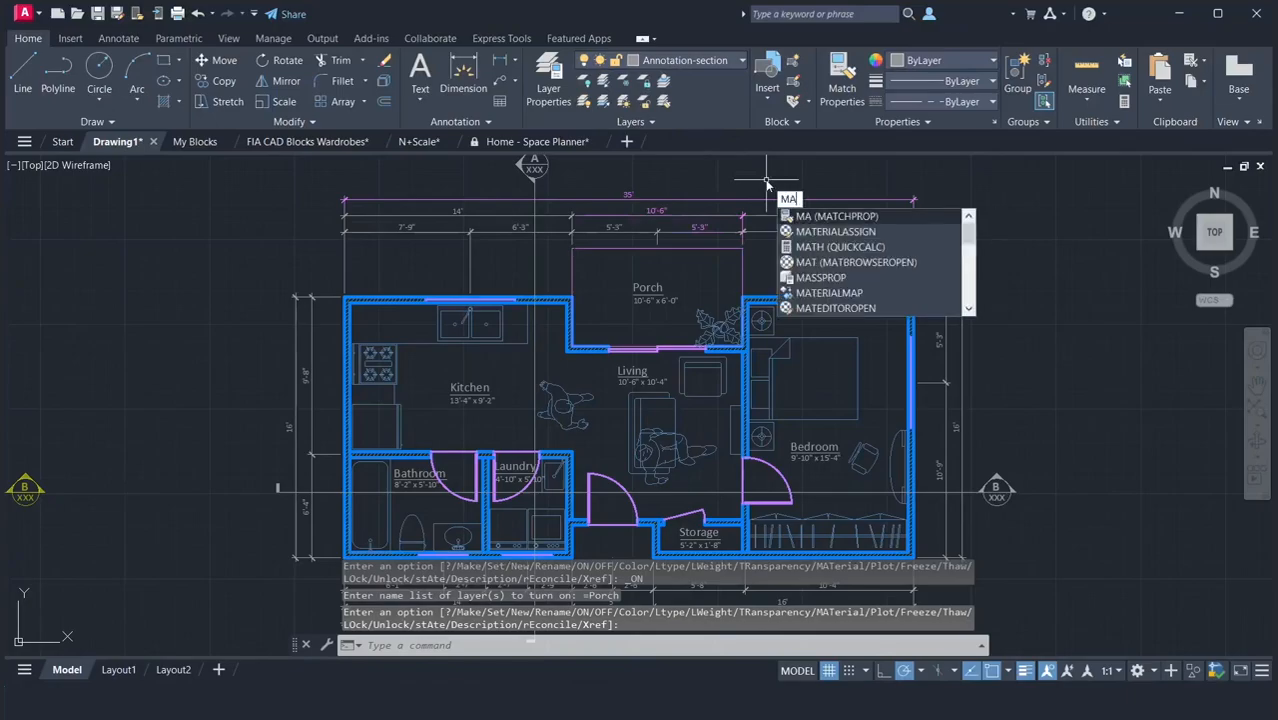
key("Return")
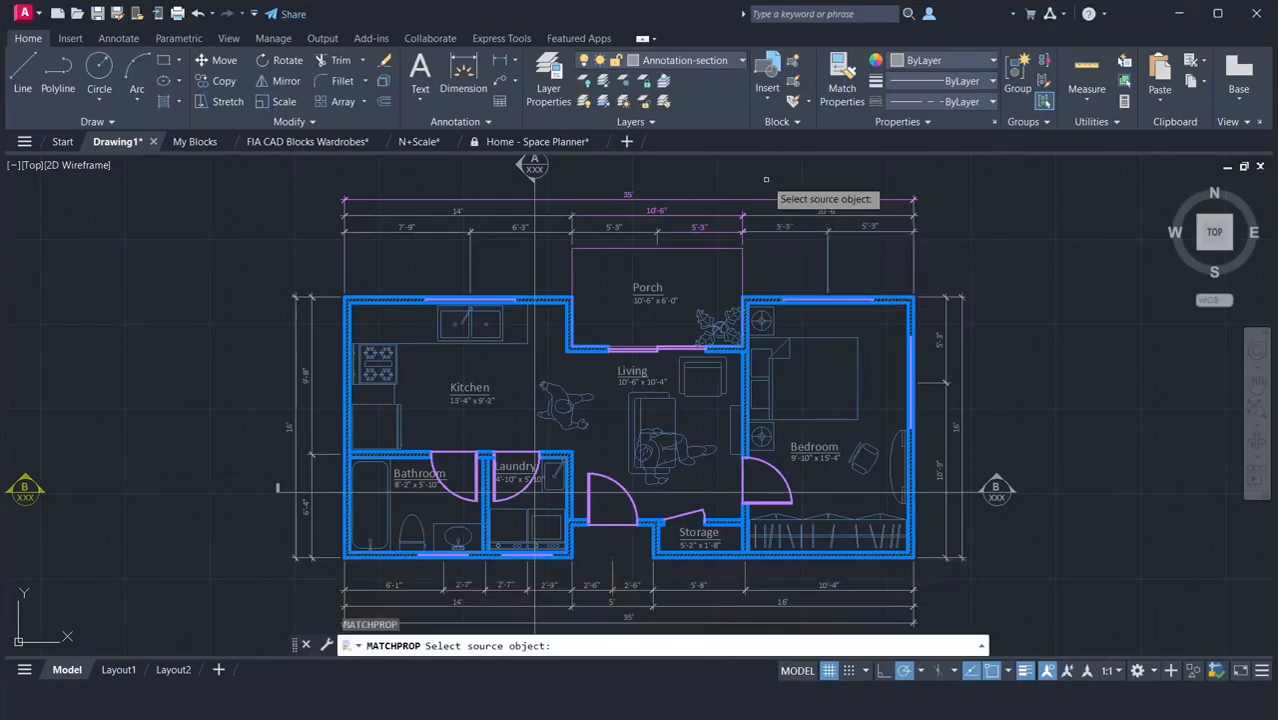
left_click(793, 231)
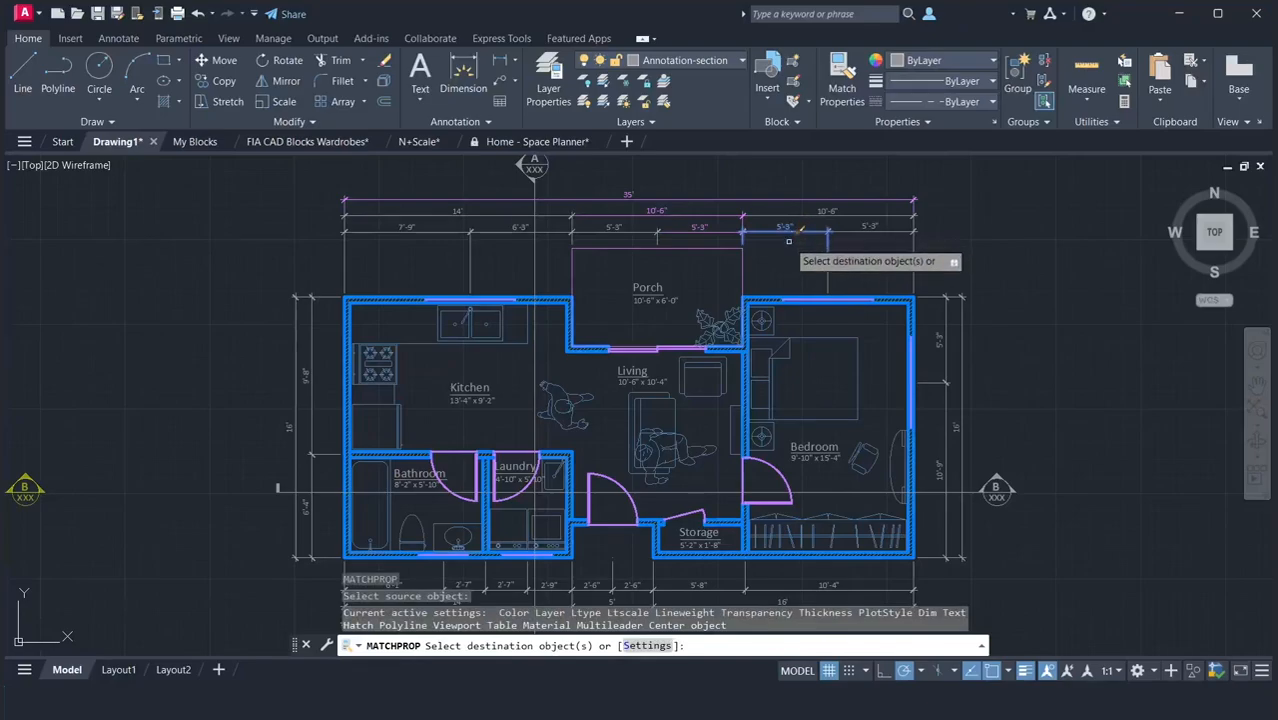
left_click(720, 229)
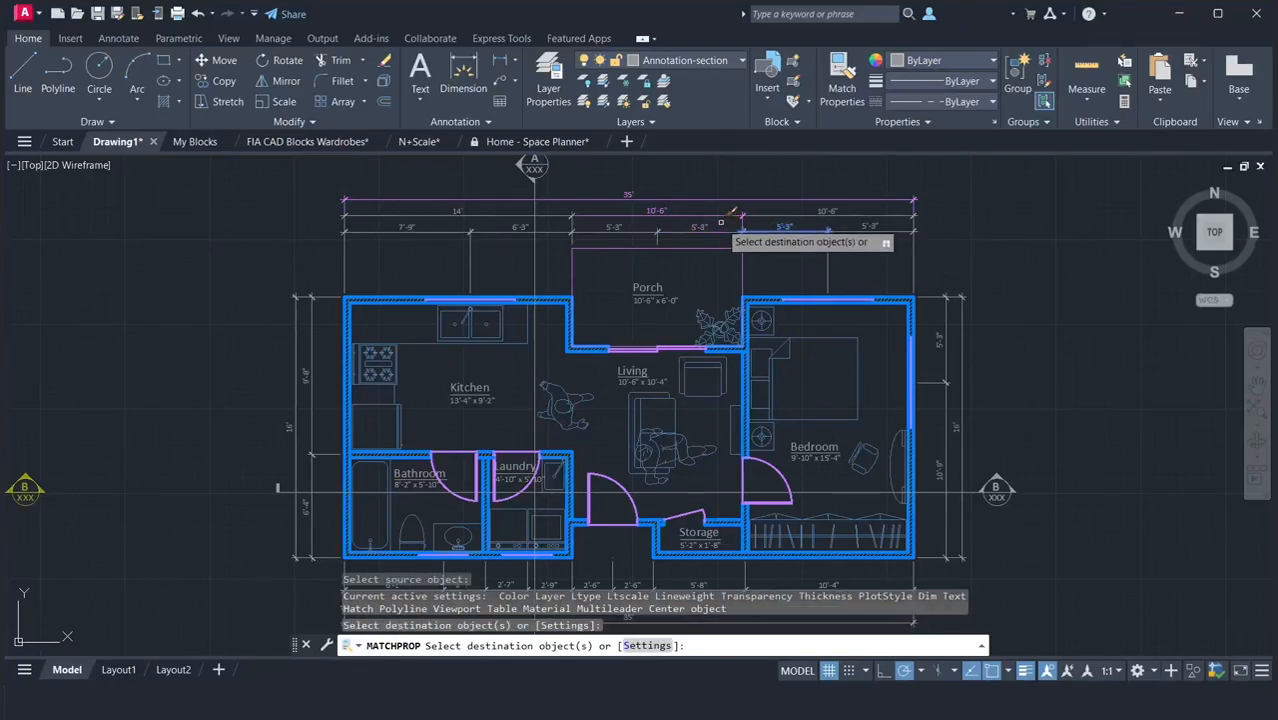
left_click(724, 215)
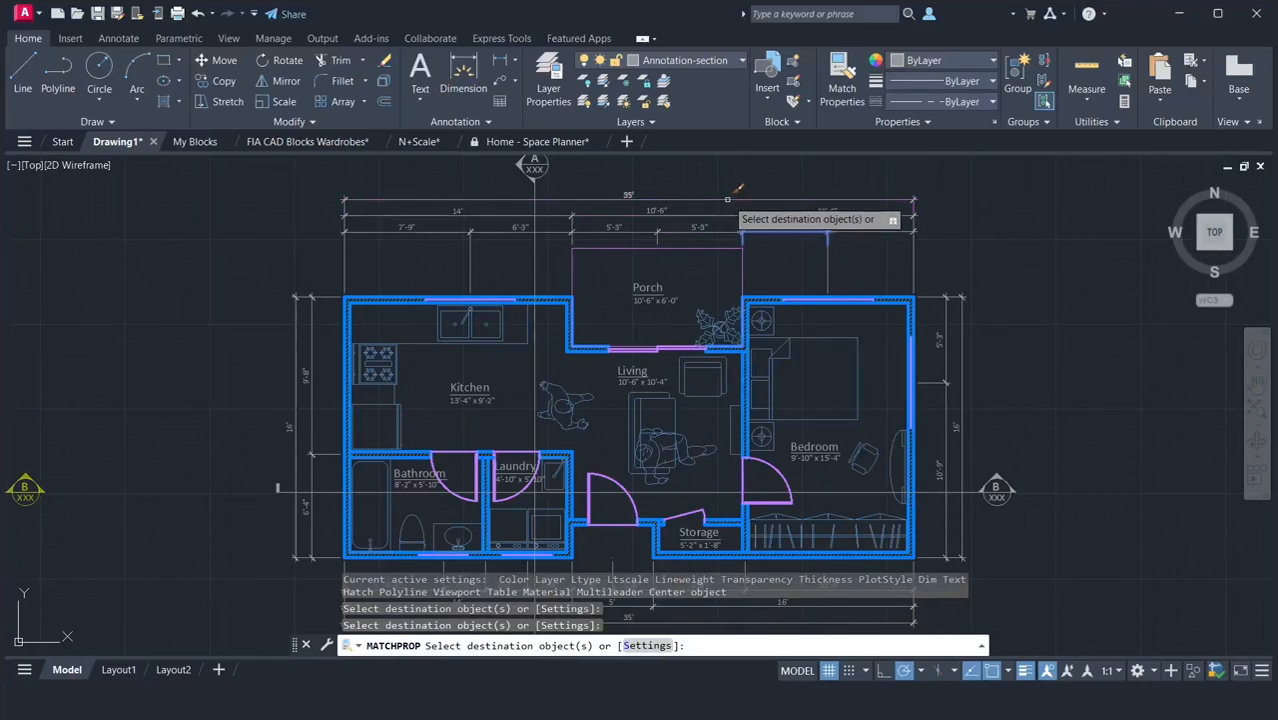
left_click(725, 197)
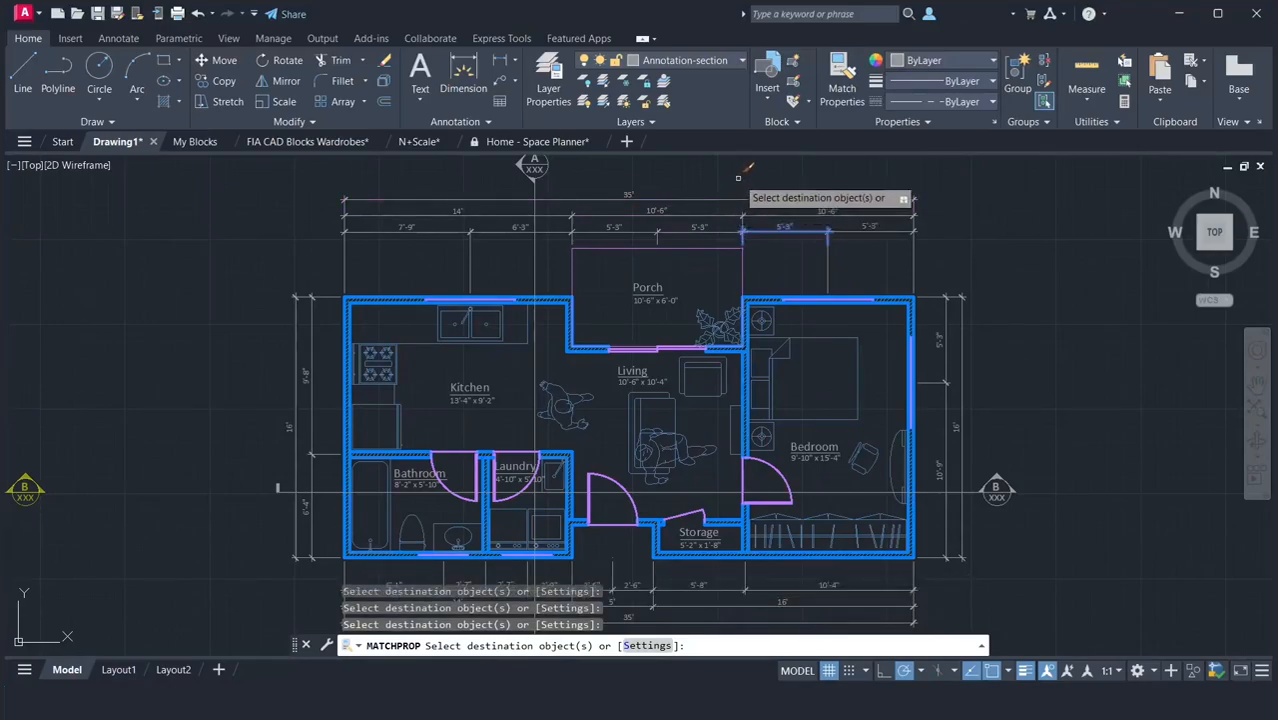
key("Return")
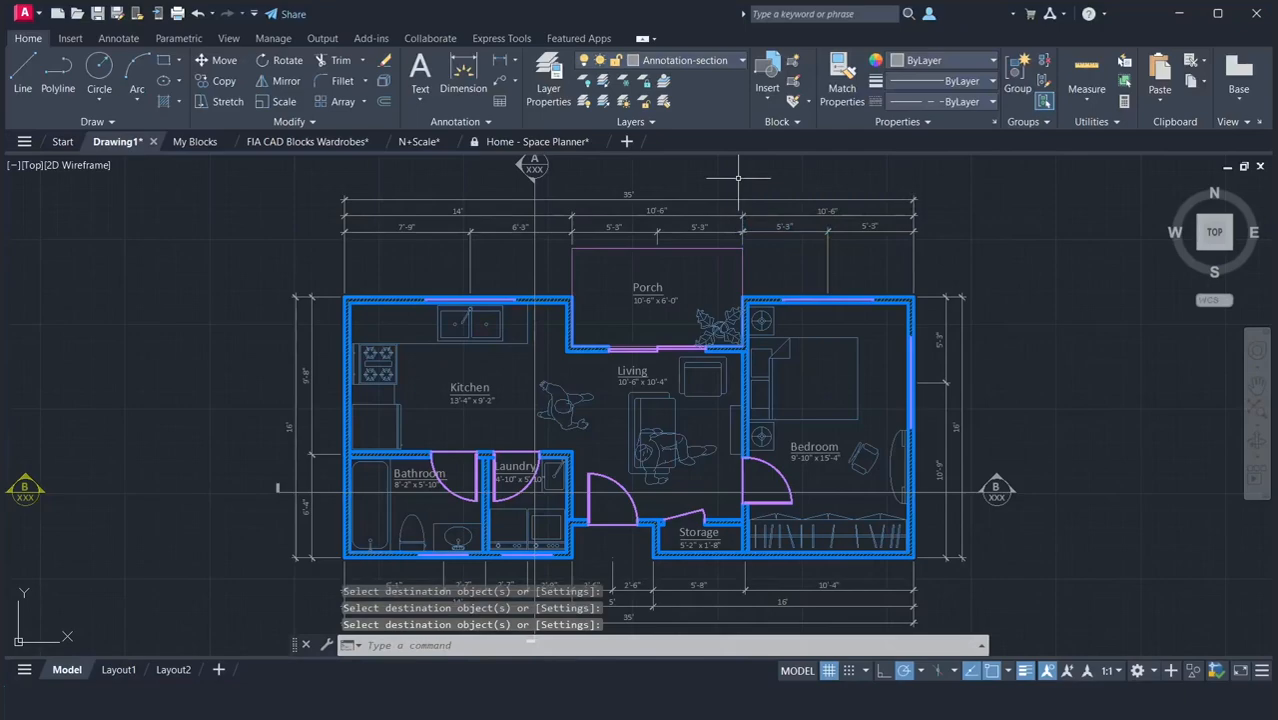